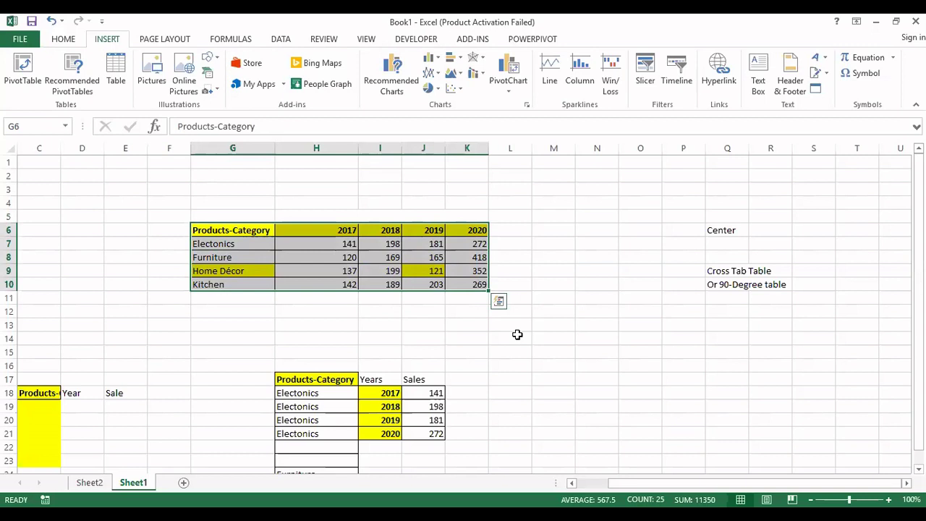
# Examine the product categories and the 2017 to 2020 year headers of the cross-tab table in G6:K10
pyautogui.hotkey('shift', 'BackSpace')
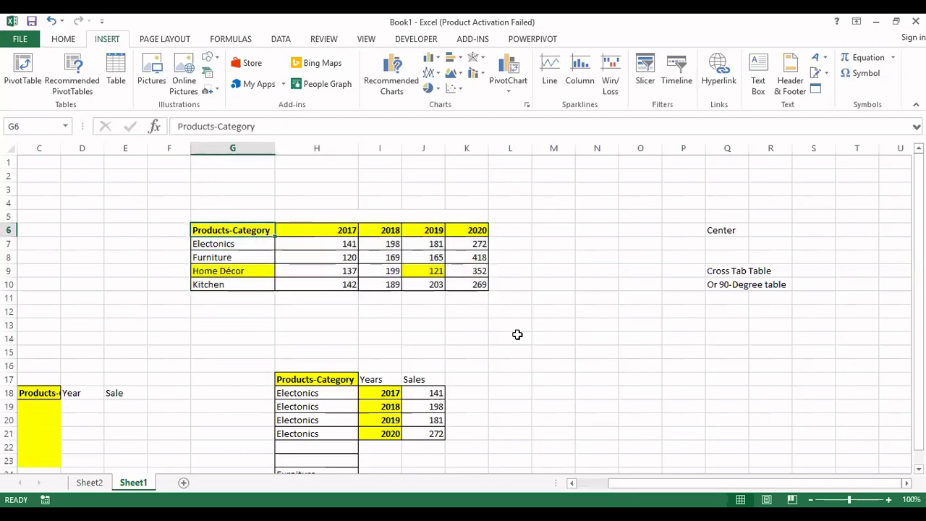
pyautogui.press('Down')
pyautogui.press('Down')
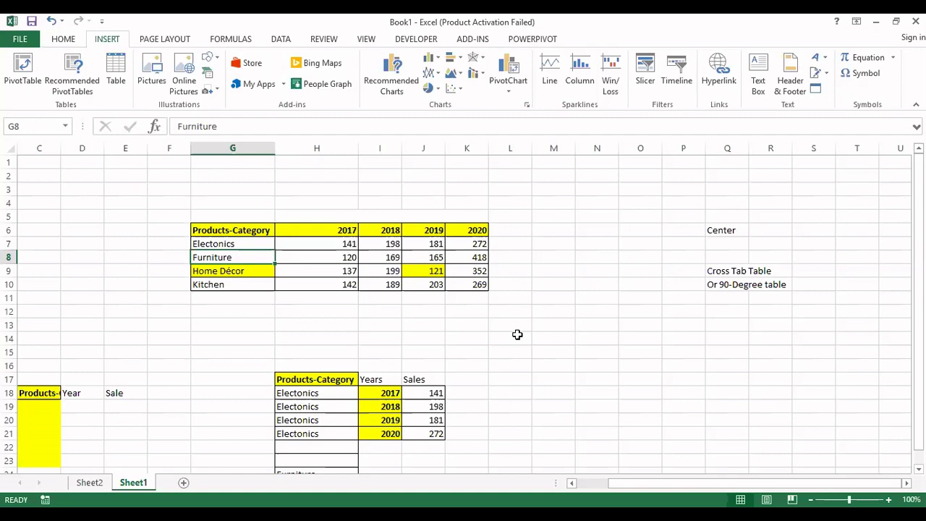
pyautogui.click(244, 244)
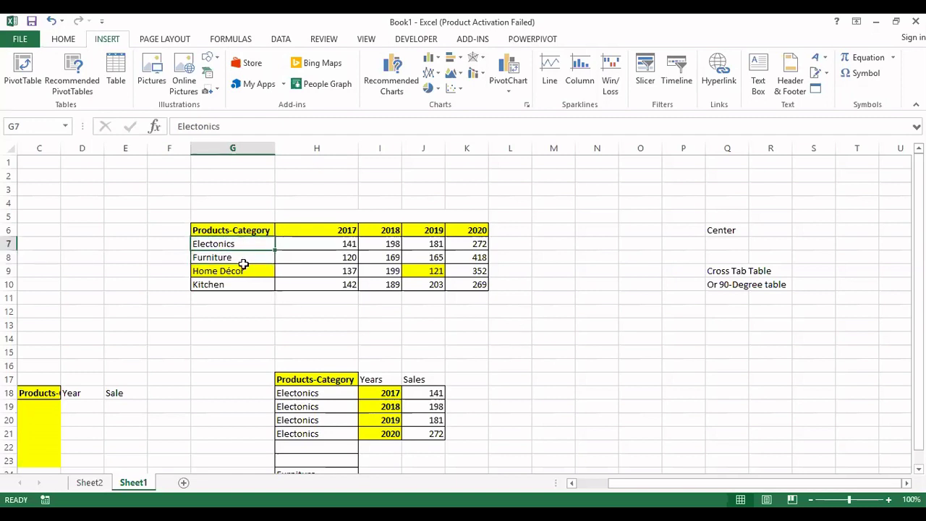
pyautogui.click(244, 270)
pyautogui.click(244, 281)
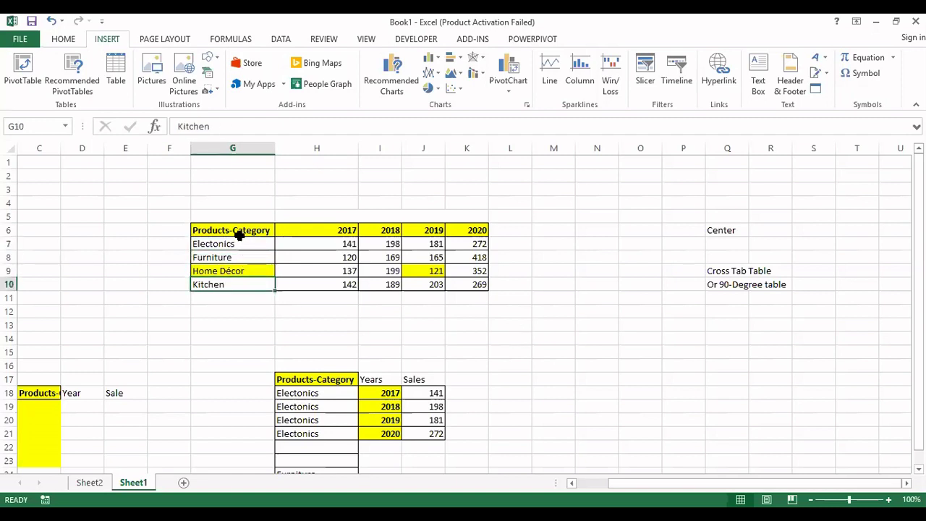
pyautogui.click(240, 233)
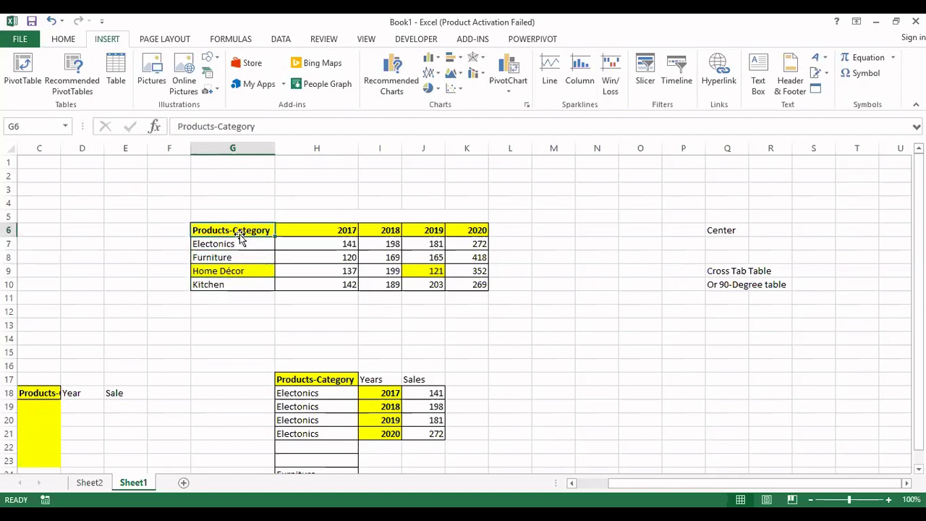
pyautogui.click(309, 233)
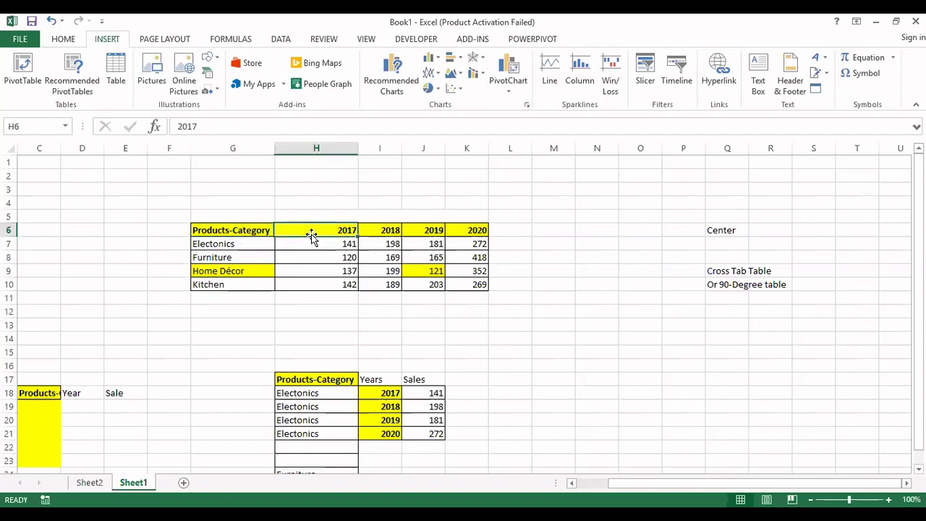
pyautogui.press('Right')
pyautogui.press('Right')
pyautogui.press('Right')
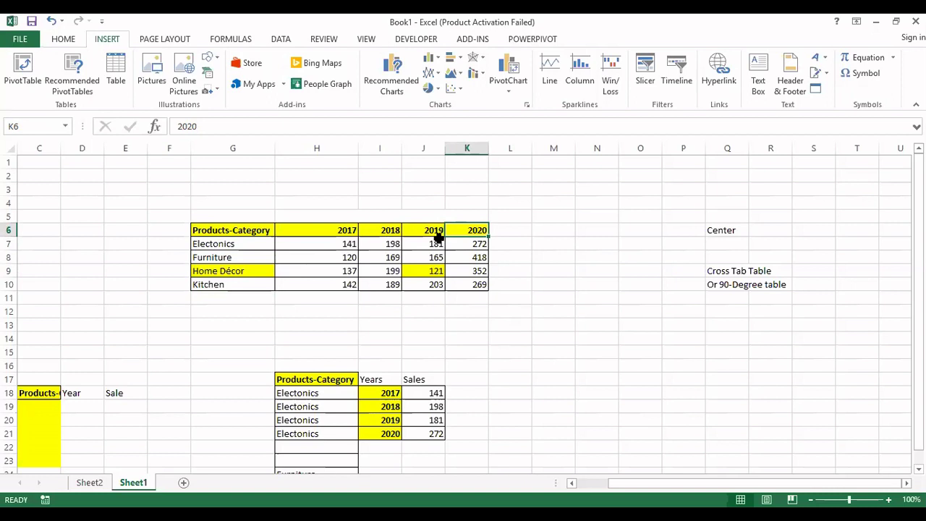
# Trace the Home Décor row and the 2019 column to their intersection in the cross-tab table
pyautogui.scroll(-1, 391, 316)
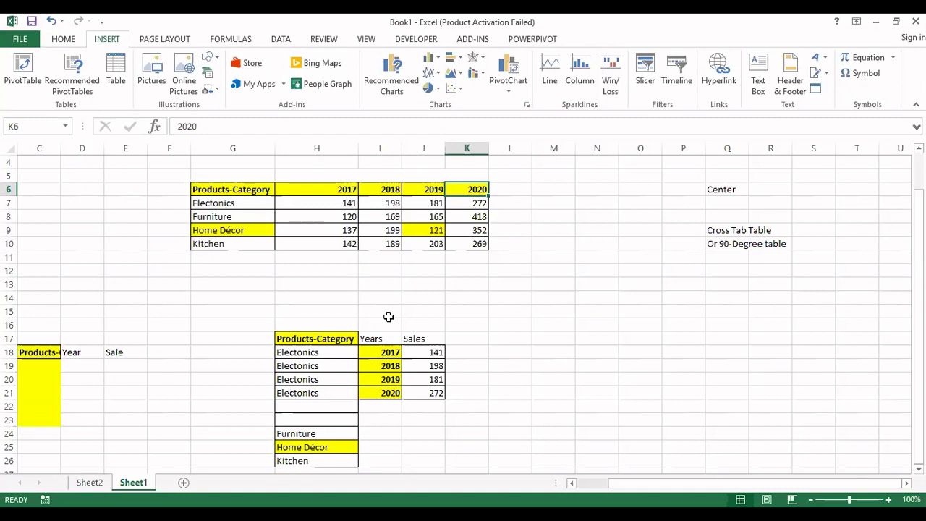
pyautogui.click(230, 230)
pyautogui.click(421, 188)
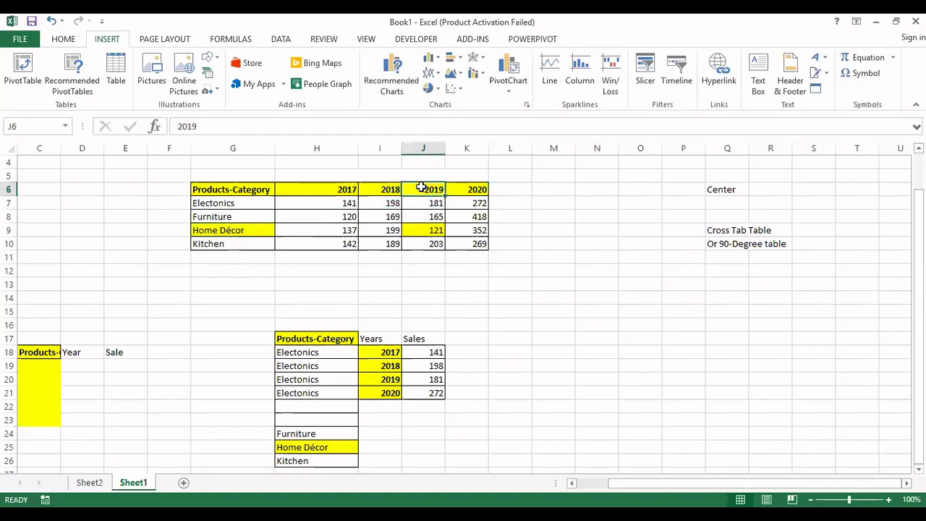
pyautogui.moveTo(262, 230); pyautogui.dragTo(427, 230)
pyautogui.keyDown('ctrl'); pyautogui.moveTo(424, 189); pyautogui.dragTo(428, 216); pyautogui.keyUp('ctrl')
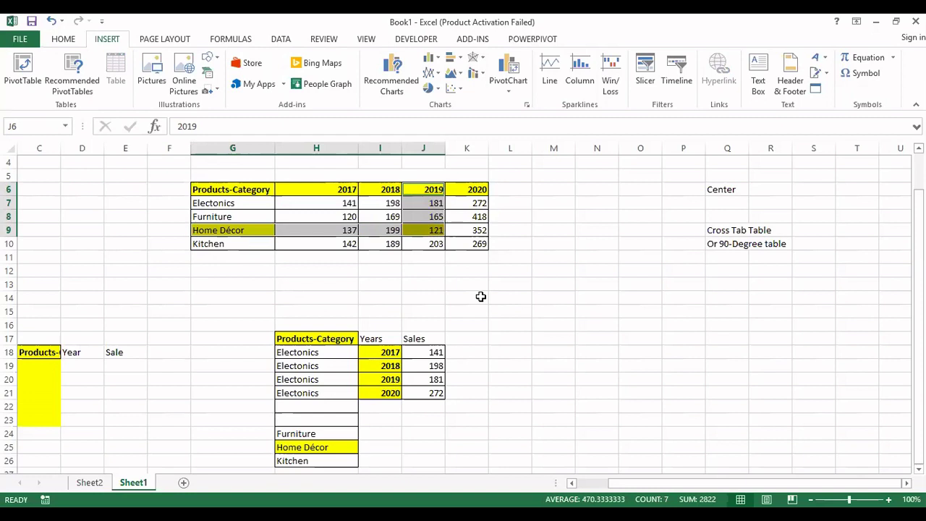
# Examine the Electonics 2019 record across category, year and sales in the list table
pyautogui.click(427, 391)
pyautogui.click(341, 378)
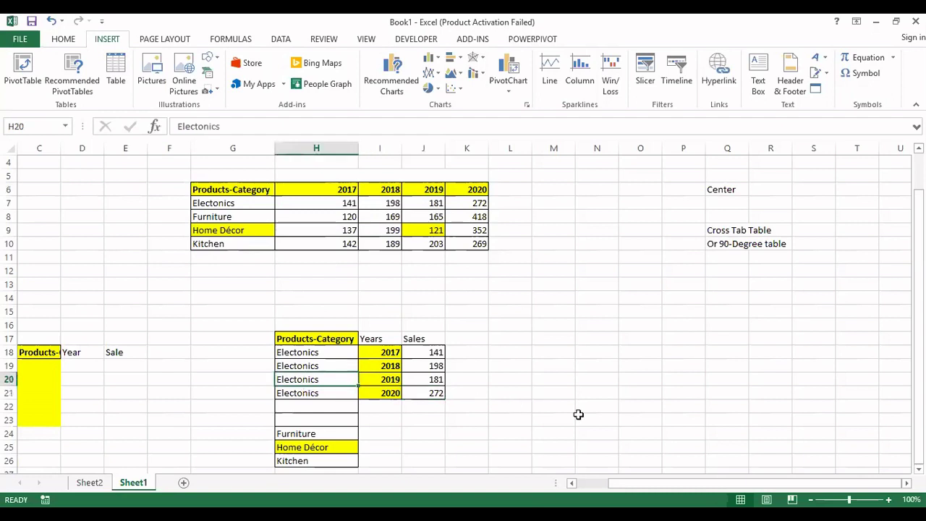
pyautogui.hotkey('shift', 'Right')
pyautogui.hotkey('shift', 'Right')
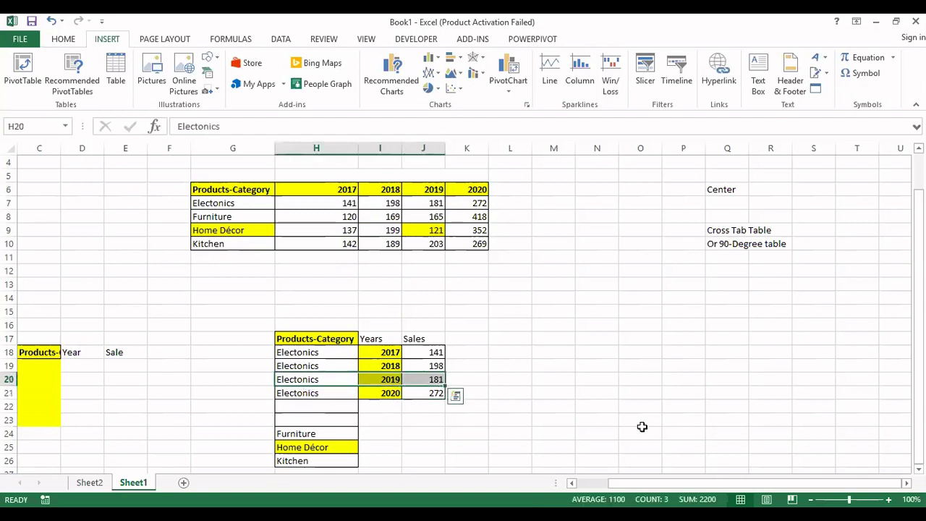
pyautogui.hotkey('shift', 'Left')
pyautogui.hotkey('shift', 'Left')
# Copy the Electonics sales figures for 2017 to 2020 in H7:K7 of the cross-tab table
pyautogui.press('Up')
pyautogui.press('Up')
pyautogui.press('Up')
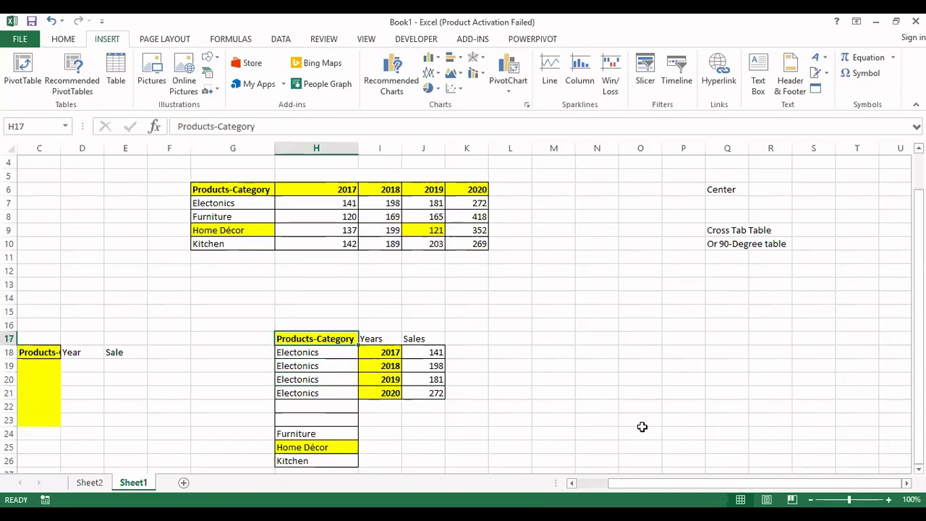
pyautogui.hotkey('ctrl', 'Up')
pyautogui.press('Down')
pyautogui.press('Up')
pyautogui.press('Up')
pyautogui.press('Up')
pyautogui.press('Up')
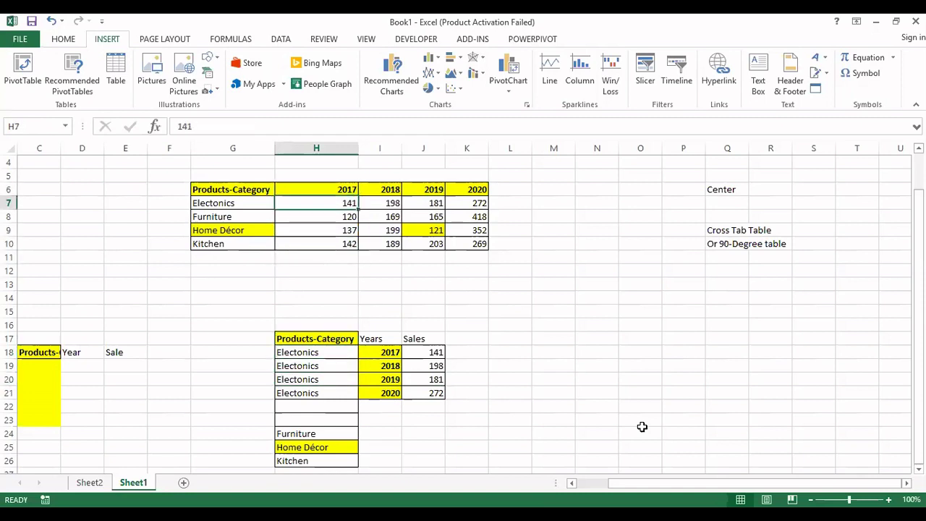
pyautogui.hotkey('shift', 'Right')
pyautogui.hotkey('shift', 'Right')
pyautogui.hotkey('shift', 'Right')
pyautogui.hotkey('ctrl', 'c')
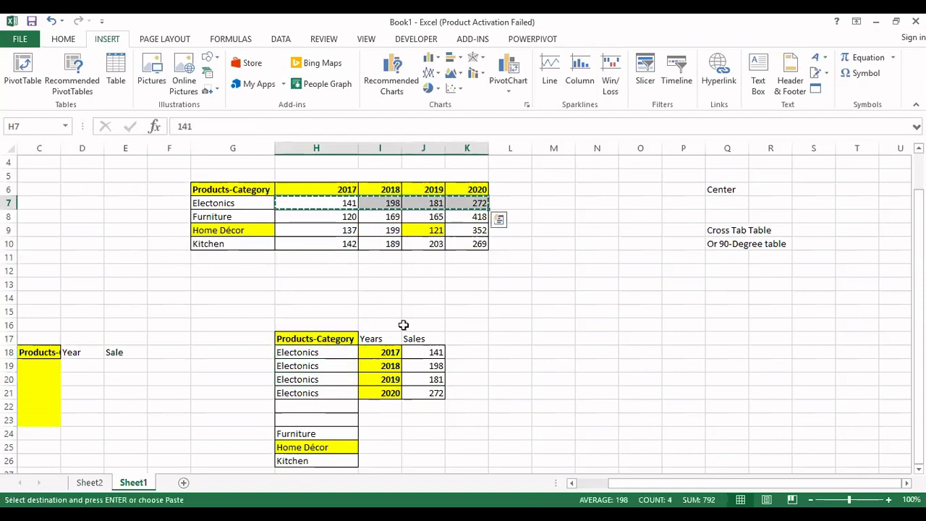
# Paste the copied sales figures as transposed values down the Sales column of the list table, starting at J18
pyautogui.click(423, 353)
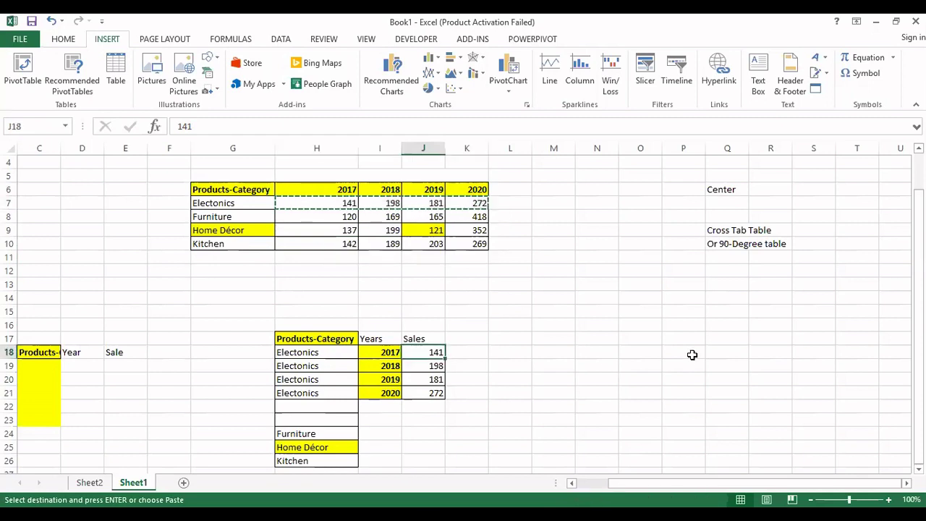
pyautogui.hotkey('ctrl', 'alt', 'v')
pyautogui.press('e')
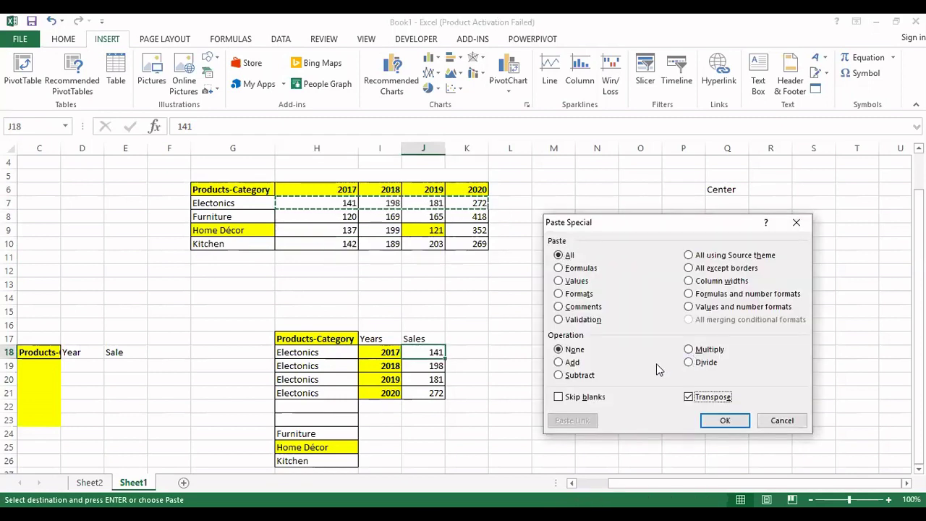
pyautogui.press('v')
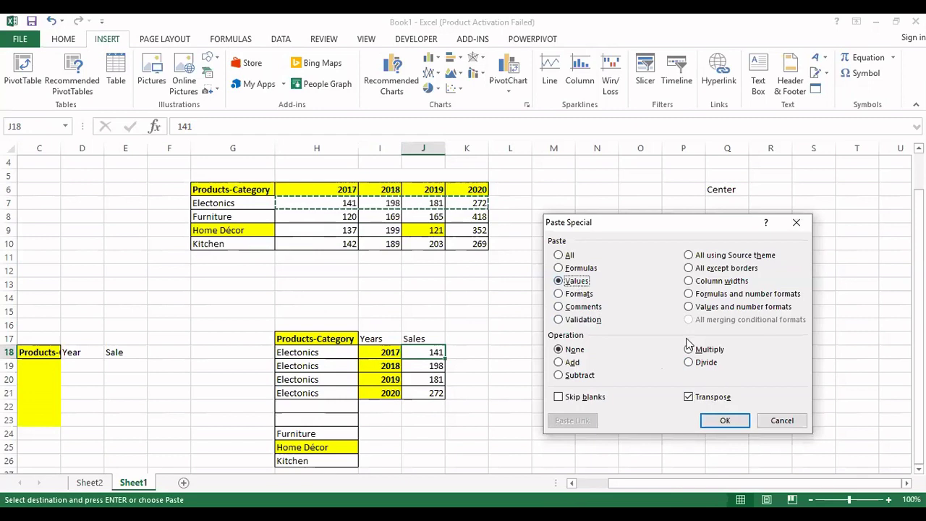
pyautogui.click(725, 421)
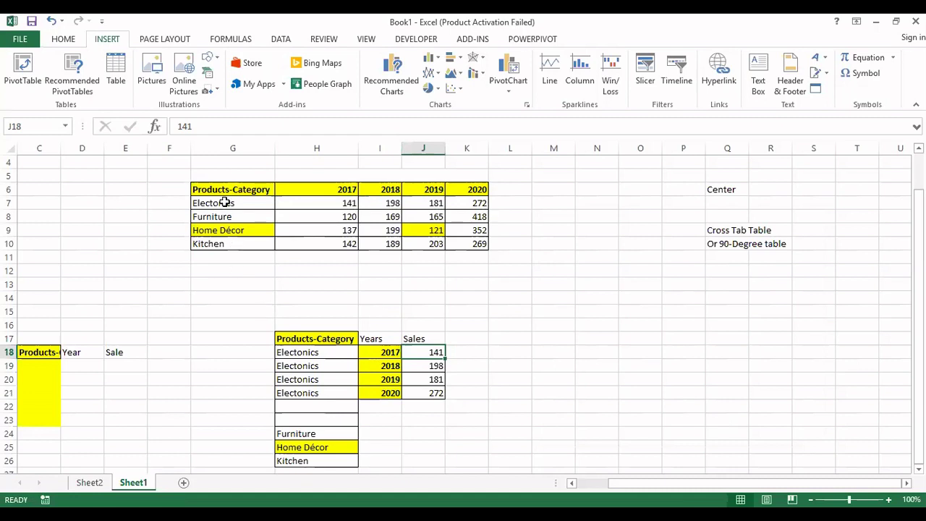
# Compare the Electonics 2019 sales cell in the cross-tab table with the matching row of the list table
pyautogui.click(224, 203)
pyautogui.click(442, 189)
pyautogui.click(439, 202)
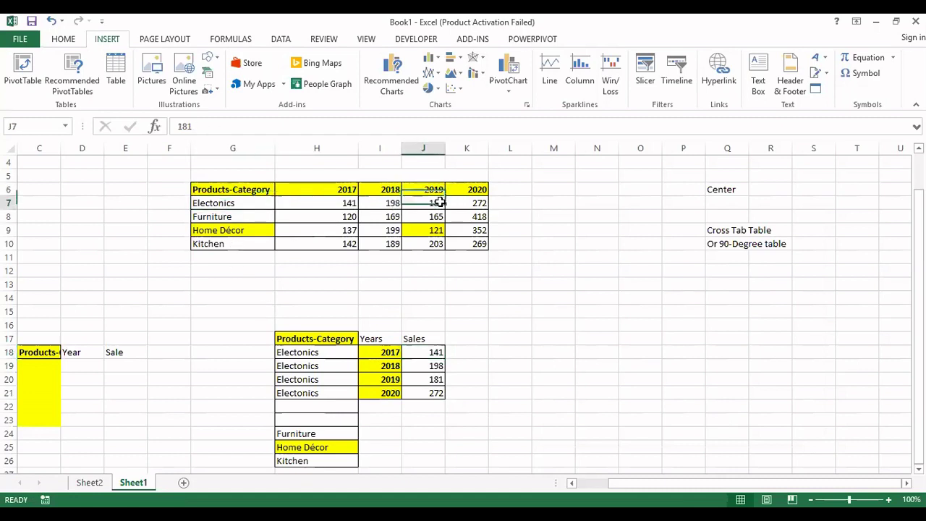
pyautogui.click(297, 354)
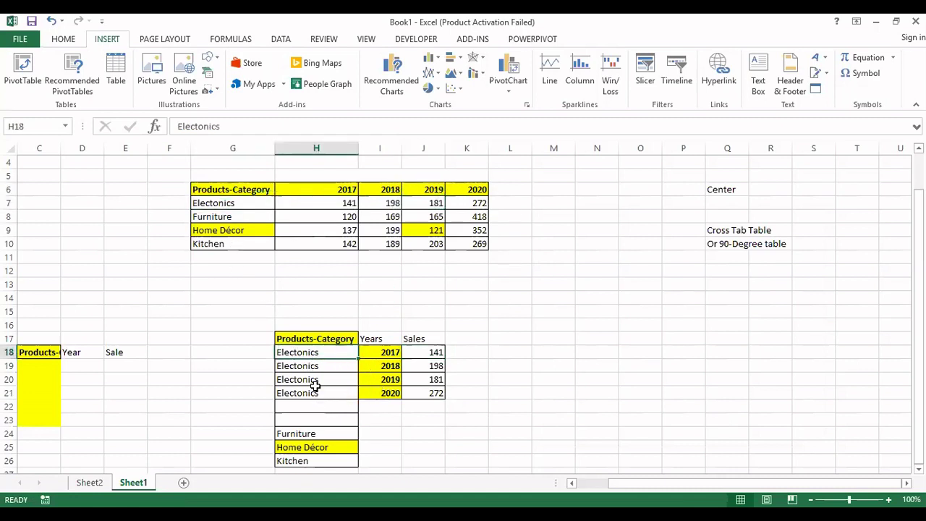
pyautogui.moveTo(315, 382); pyautogui.dragTo(428, 381)
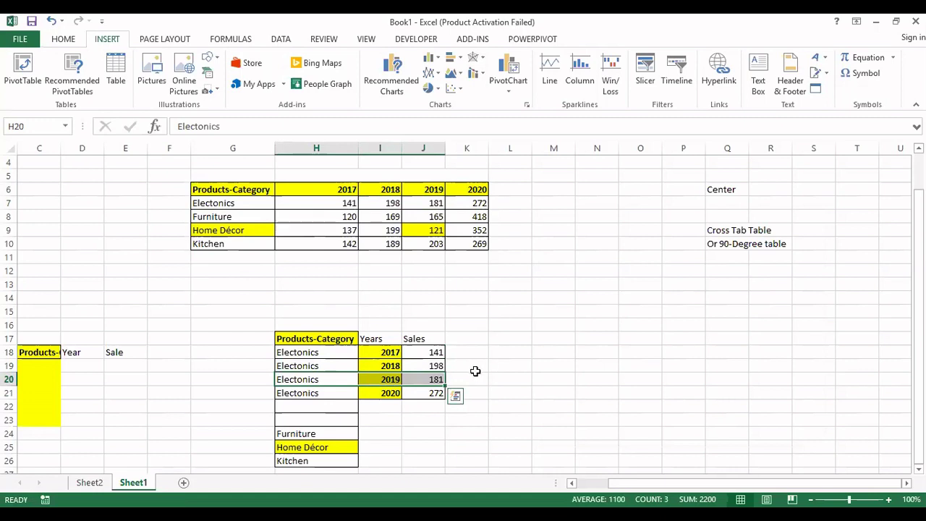
pyautogui.click(475, 369)
# Fill the Electonics 2019 row of the list table, H20:J20, with green
pyautogui.click(336, 379)
pyautogui.moveTo(335, 379); pyautogui.dragTo(412, 379)
pyautogui.click(63, 38)
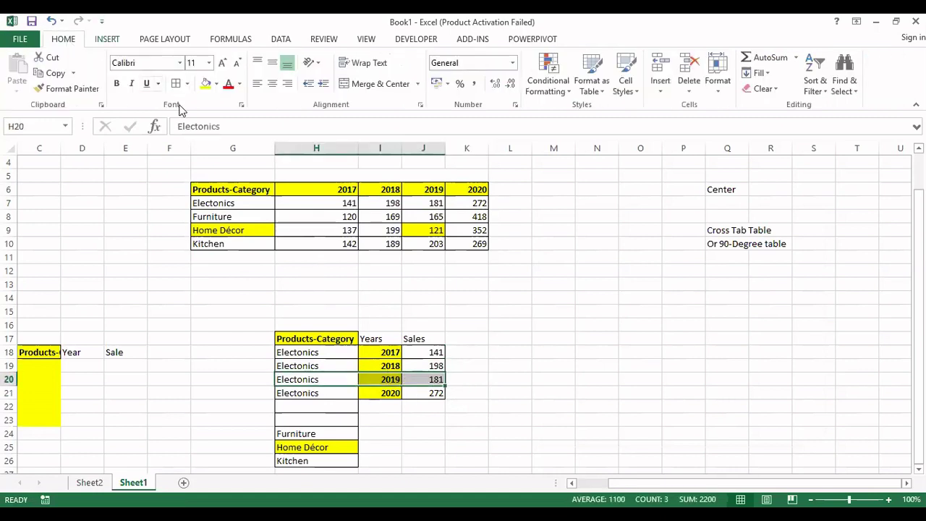
pyautogui.click(216, 84)
# Apply the same green fill to G7:J7 and the 2019 header J6 in the cross-tab table
pyautogui.moveTo(240, 202); pyautogui.dragTo(432, 202)
pyautogui.press('F4')
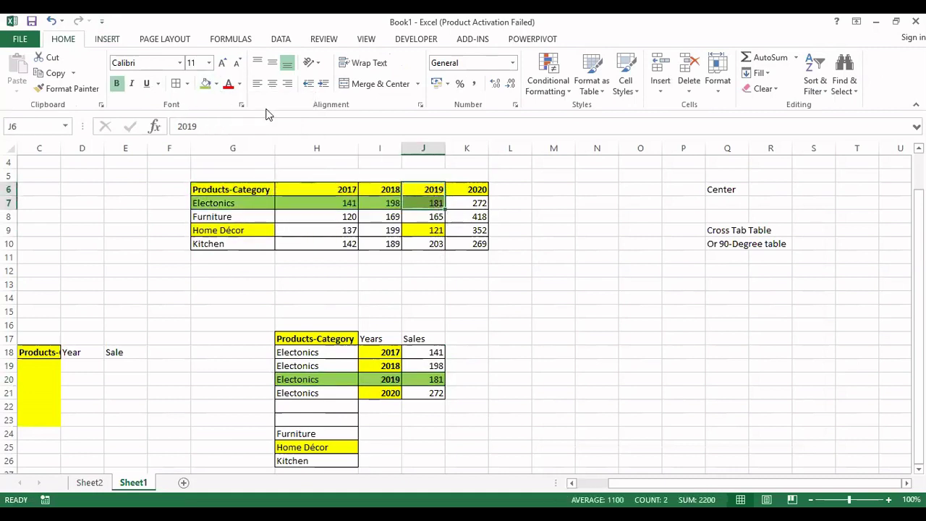
pyautogui.click(466, 269)
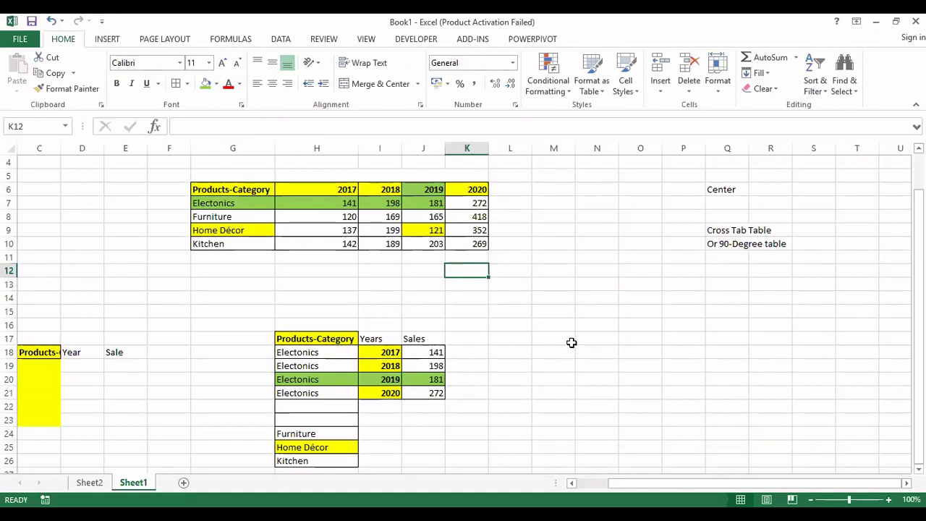
# Enter the label "Pivot Table" in Q8, directly above "Cross Tab Table"
pyautogui.click(728, 216)
pyautogui.write('Pivot')
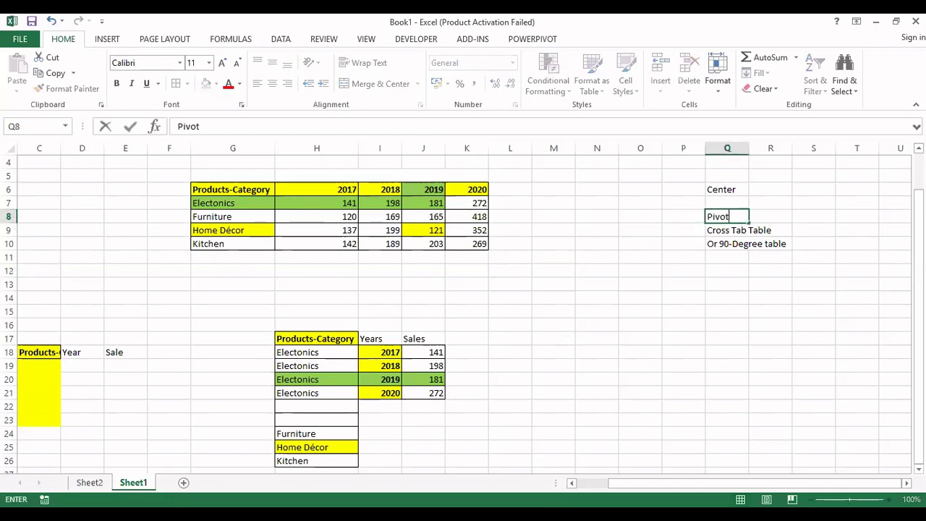
pyautogui.write(' Table')
pyautogui.press('Return')
pyautogui.click(728, 275)
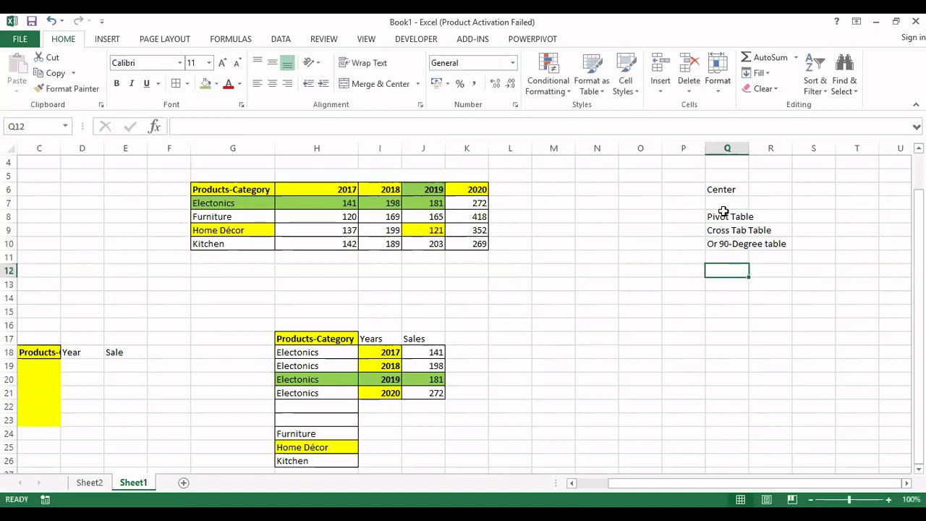
# Enlarge the font of the three table-type labels in Q8:Q10 to 22
pyautogui.moveTo(724, 215); pyautogui.dragTo(738, 248)
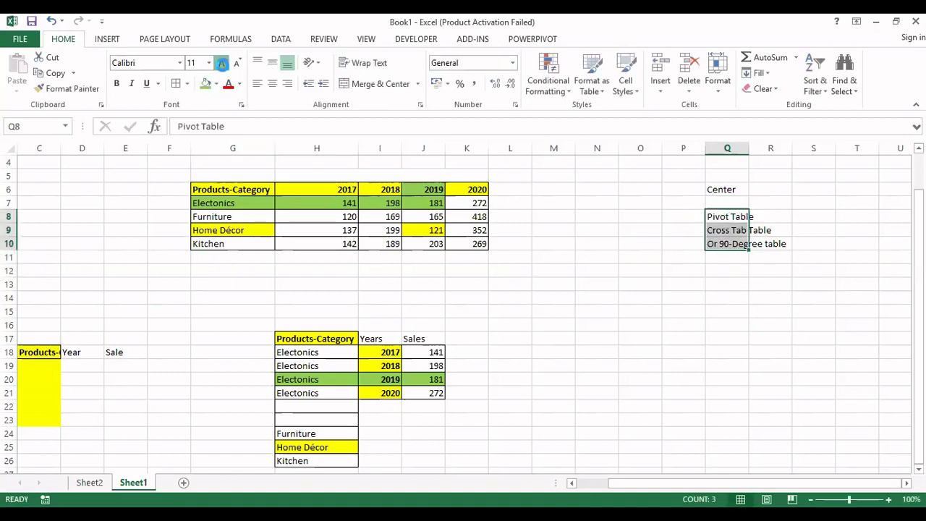
pyautogui.click(222, 62)
pyautogui.click(222, 62)
pyautogui.click(222, 63)
pyautogui.click(222, 62)
pyautogui.click(223, 62)
pyautogui.click(222, 62)
pyautogui.click(675, 268)
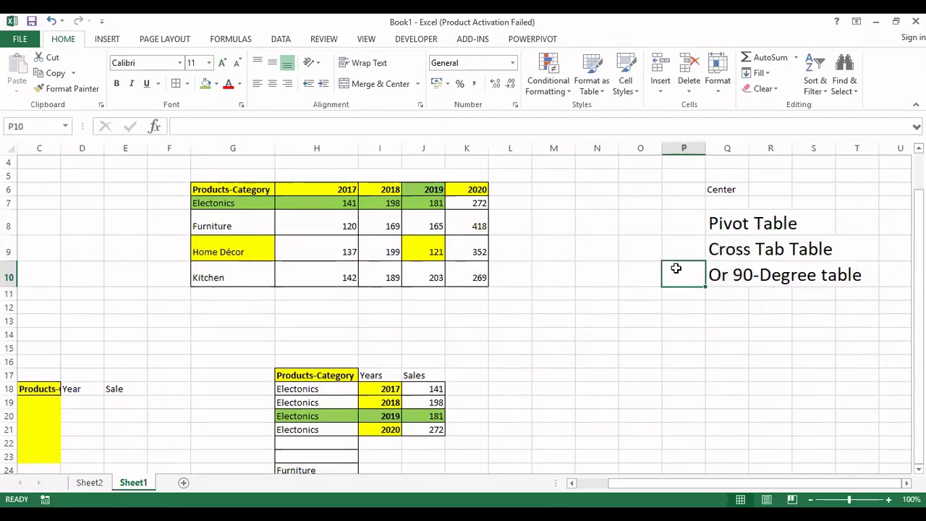
# Review the Pivot Table label and compare the Electonics rows in H18:J21 with the cross-tab table
pyautogui.press('Right')
pyautogui.press('Up')
pyautogui.press('Up')
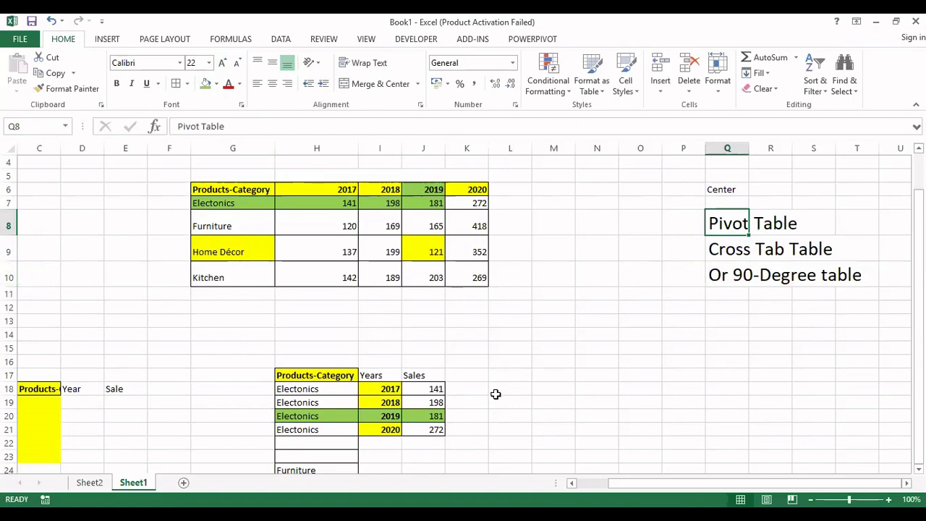
pyautogui.scroll(-3, 494, 393)
pyautogui.scroll(2, 479, 393)
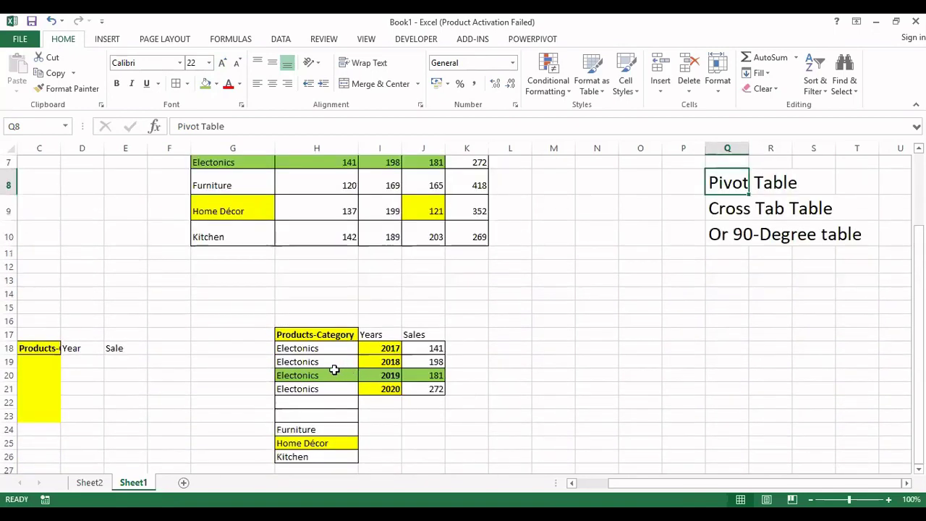
pyautogui.moveTo(320, 351); pyautogui.dragTo(417, 389)
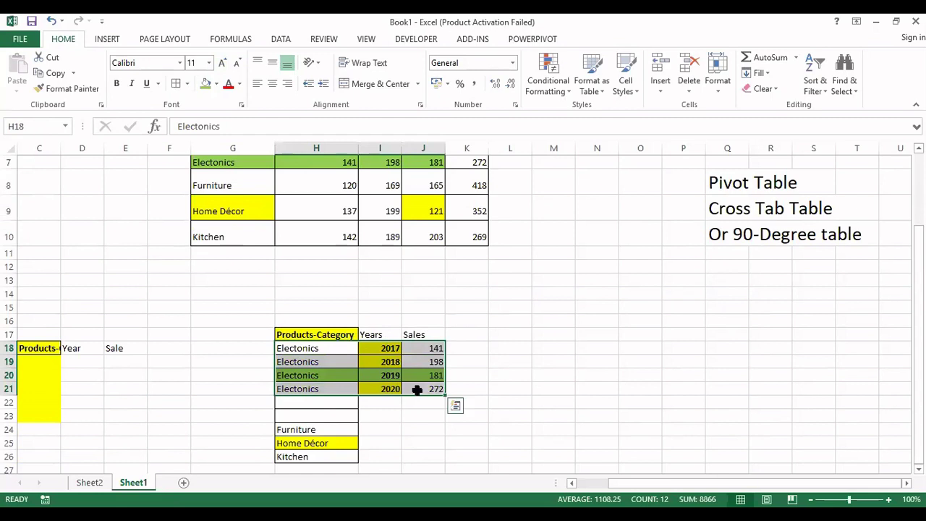
pyautogui.scroll(2, 416, 388)
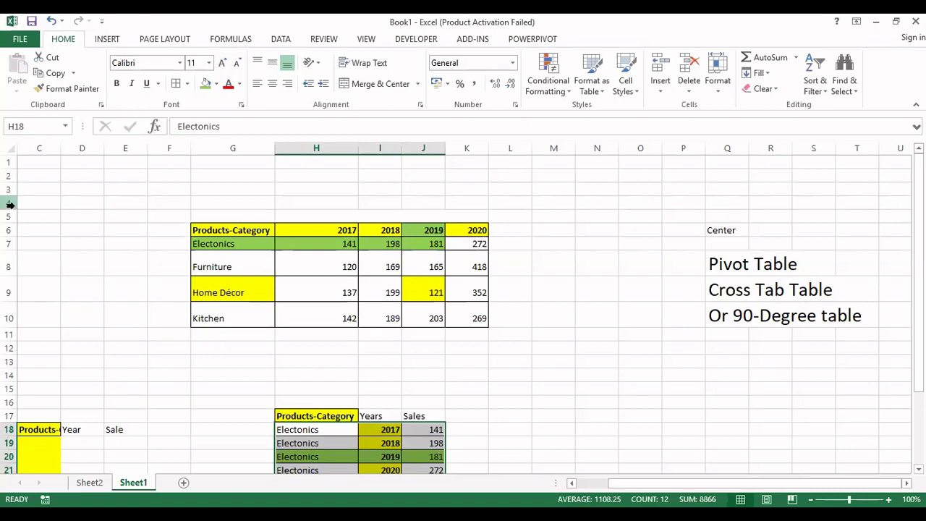
pyautogui.scroll(-1, 178, 264)
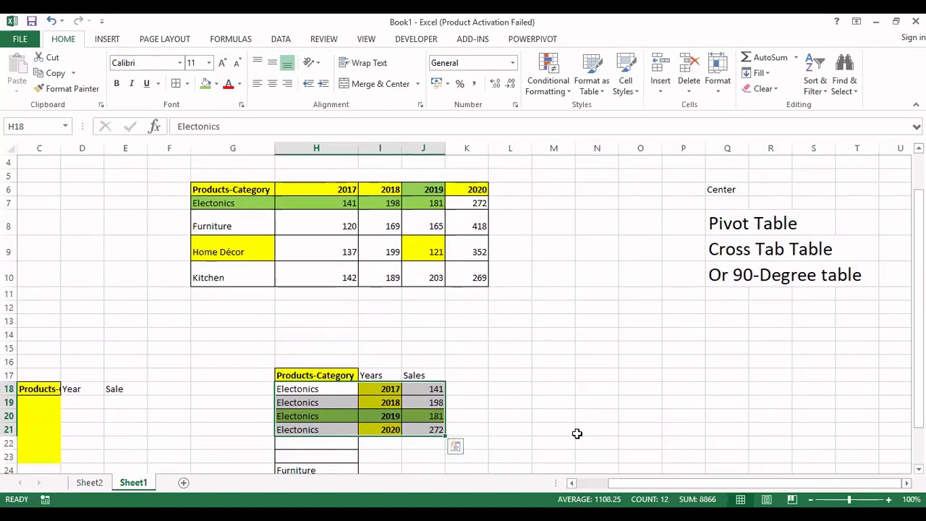
pyautogui.click(538, 392)
pyautogui.scroll(1, 499, 376)
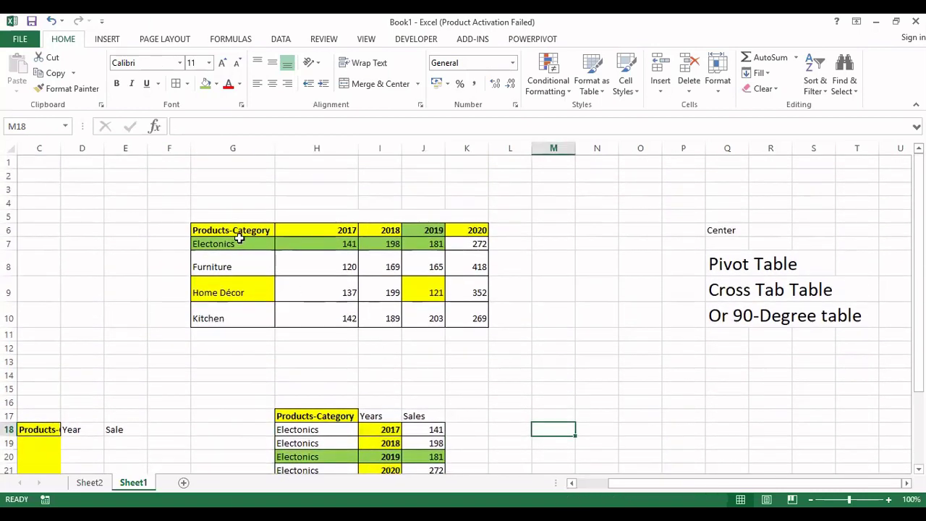
# Move the Furniture, Home Décor and Kitchen labels from H24:H26 to G27:G29
pyautogui.scroll(-4, 290, 290)
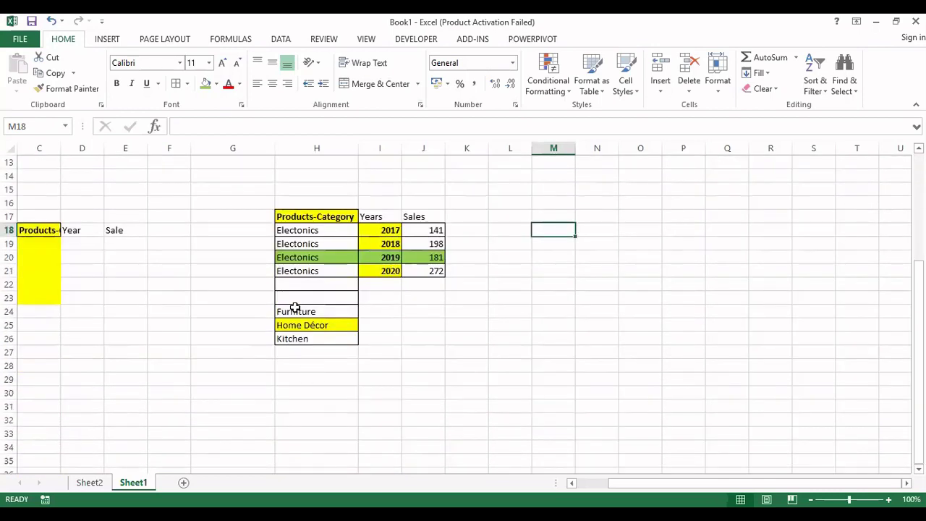
pyautogui.click(294, 307)
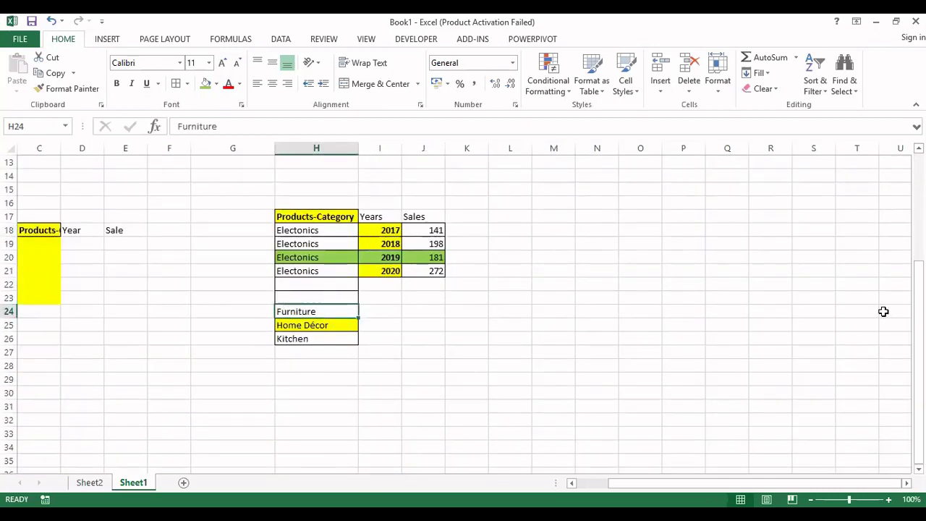
pyautogui.hotkey('shift', 'Down')
pyautogui.hotkey('shift', 'Down')
pyautogui.hotkey('ctrl', 'c')
pyautogui.press('Down')
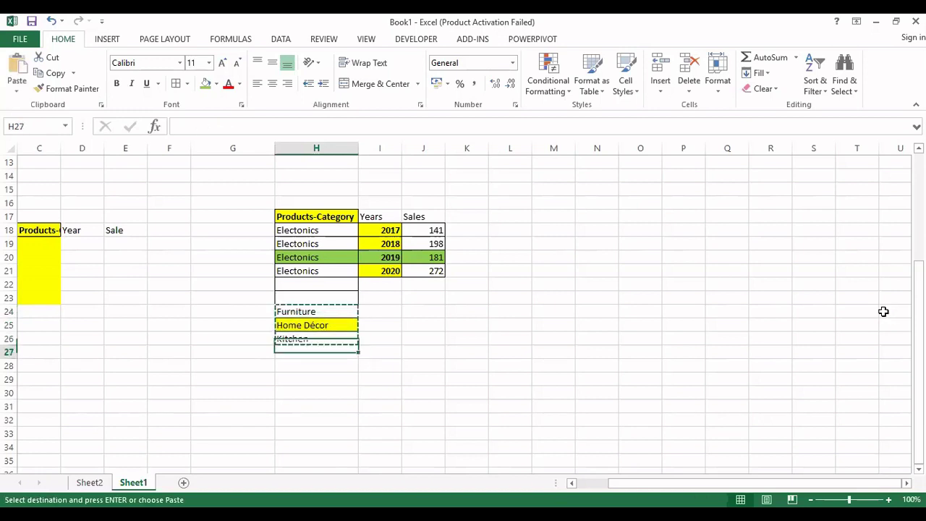
pyautogui.press('Left')
pyautogui.hotkey('ctrl', 'v')
pyautogui.press('Right')
pyautogui.press('Down')
pyautogui.press('Left')
pyautogui.press('Up')
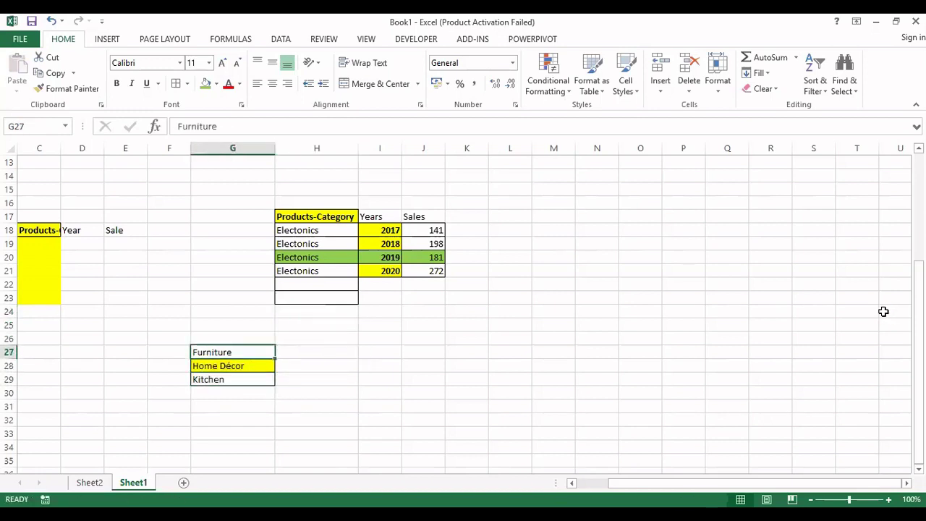
# Copy the years 2017 to 2020 from I18:I21 into I22:I25
pyautogui.press('Right')
pyautogui.press('Right')
pyautogui.press('Up')
pyautogui.press('Up')
pyautogui.press('Up')
pyautogui.press('Up')
pyautogui.press('Up')
pyautogui.press('Up')
pyautogui.press('Up')
pyautogui.press('Up')
pyautogui.press('Up')
pyautogui.hotkey('shift', 'Down')
pyautogui.hotkey('shift', 'Down')
pyautogui.hotkey('shift', 'Down')
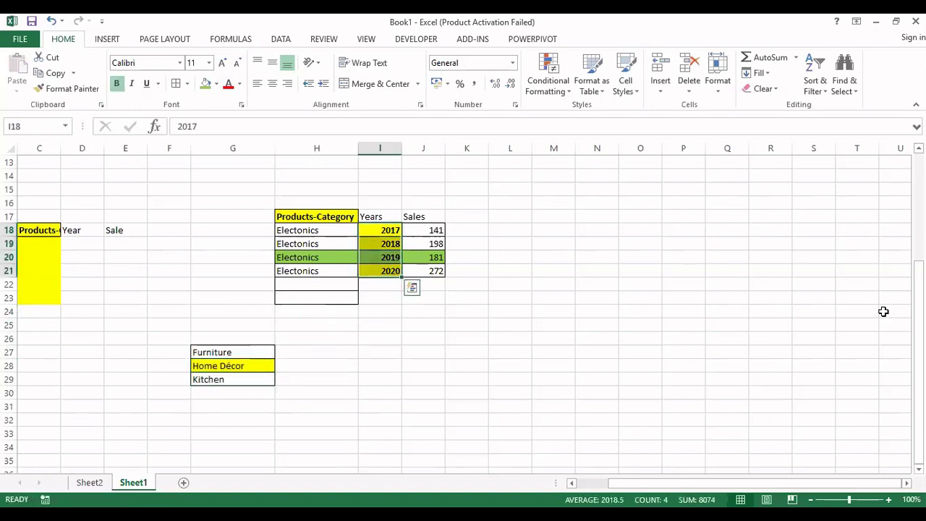
pyautogui.hotkey('ctrl', 'c')
pyautogui.press('Down')
pyautogui.hotkey('ctrl', 'v')
# Paste the copied block of years again into I26:I29 and I30:I33
pyautogui.press('Down')
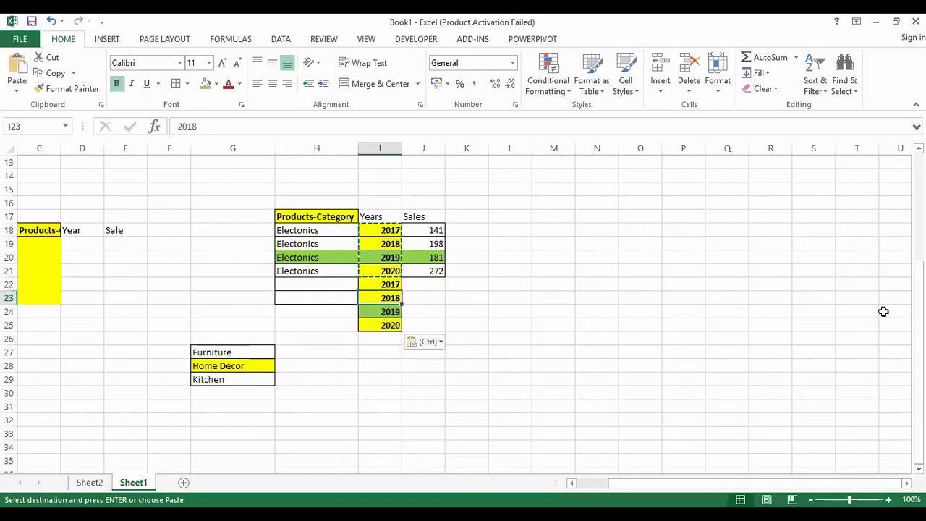
pyautogui.press('Down')
pyautogui.press('Down')
pyautogui.press('Down')
pyautogui.hotkey('ctrl', 'v')
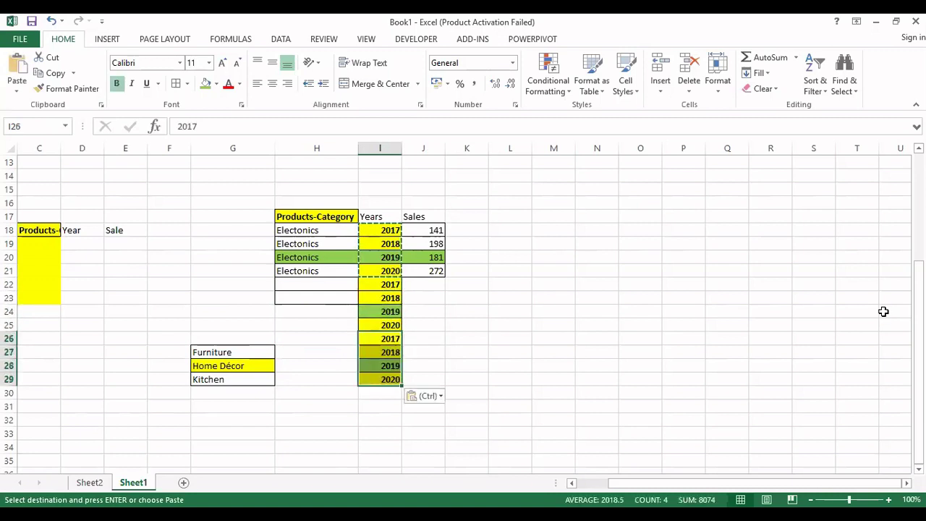
pyautogui.press('Down')
pyautogui.press('Down')
pyautogui.press('Down')
pyautogui.press('Down')
pyautogui.hotkey('ctrl', 'v')
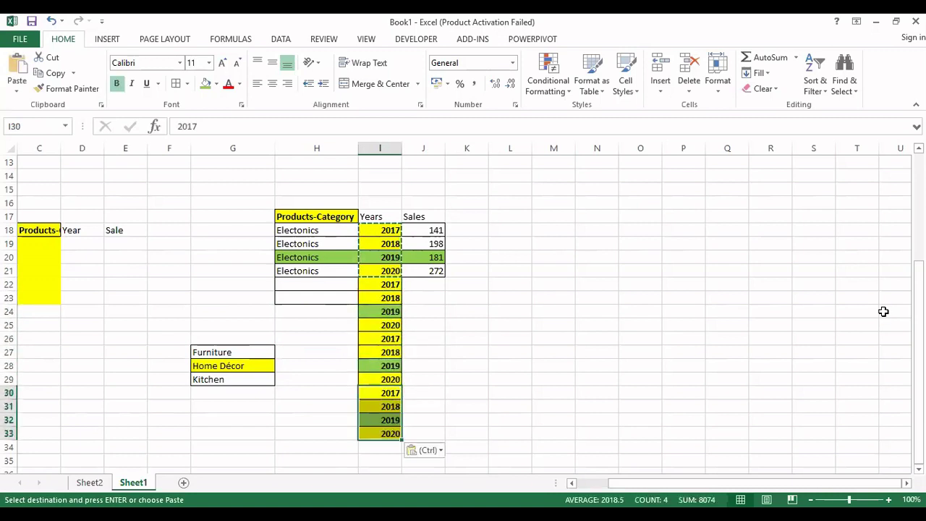
# Copy the Furniture label from G27 into H22:H25, beside the second block of years
pyautogui.press('Left')
pyautogui.press('Left')
pyautogui.press('Left')
pyautogui.press('Up')
pyautogui.press('Up')
pyautogui.press('Up')
pyautogui.press('Right')
pyautogui.hotkey('ctrl', 'c')
pyautogui.press('Right')
pyautogui.press('Right')
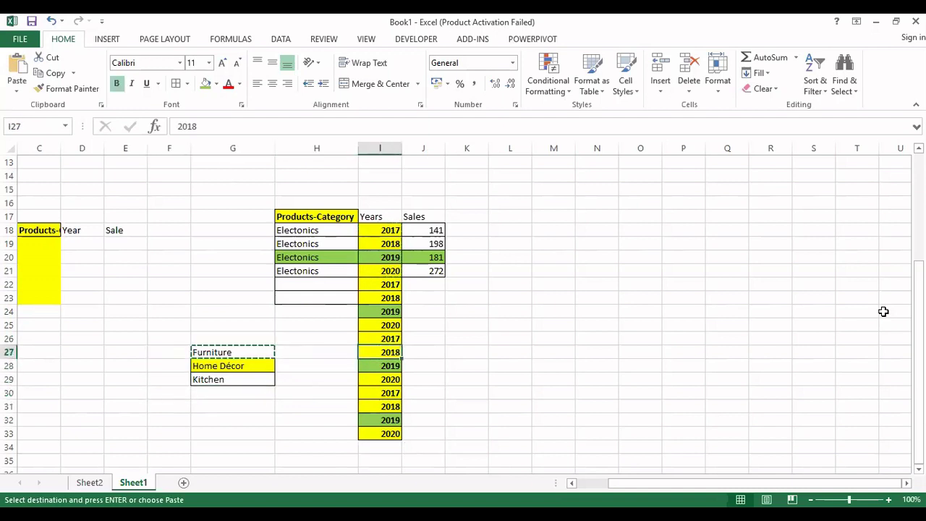
pyautogui.press('Up')
pyautogui.press('Up')
pyautogui.press('Up')
pyautogui.press('Up')
pyautogui.press('Up')
pyautogui.press('Left')
pyautogui.hotkey('shift', 'Down')
pyautogui.hotkey('shift', 'Down')
pyautogui.hotkey('shift', 'Down')
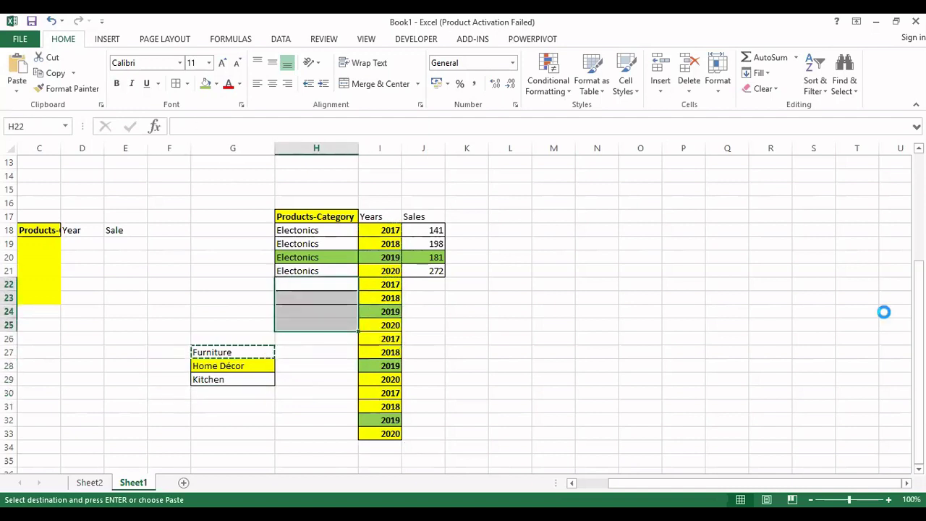
pyautogui.press('Return')
# Copy the Home Décor label from G28 into H26:H29, beside the third block of years
pyautogui.press('Down')
pyautogui.press('Down')
pyautogui.press('Down')
pyautogui.press('Down')
pyautogui.press('Down')
pyautogui.press('Down')
pyautogui.press('Left')
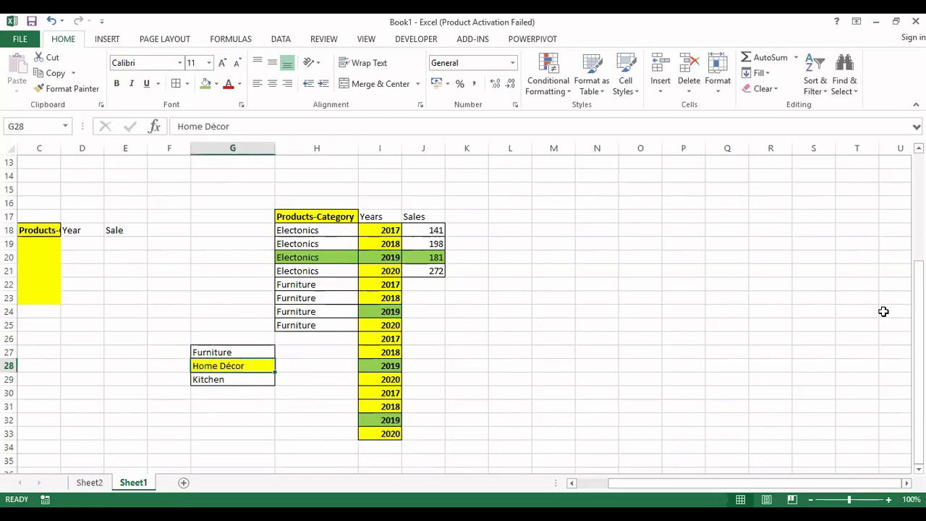
pyautogui.hotkey('ctrl', 'c')
pyautogui.press('Right')
pyautogui.press('Up')
pyautogui.press('Up')
pyautogui.hotkey('shift', 'Down')
pyautogui.hotkey('shift', 'Down')
pyautogui.hotkey('shift', 'Down')
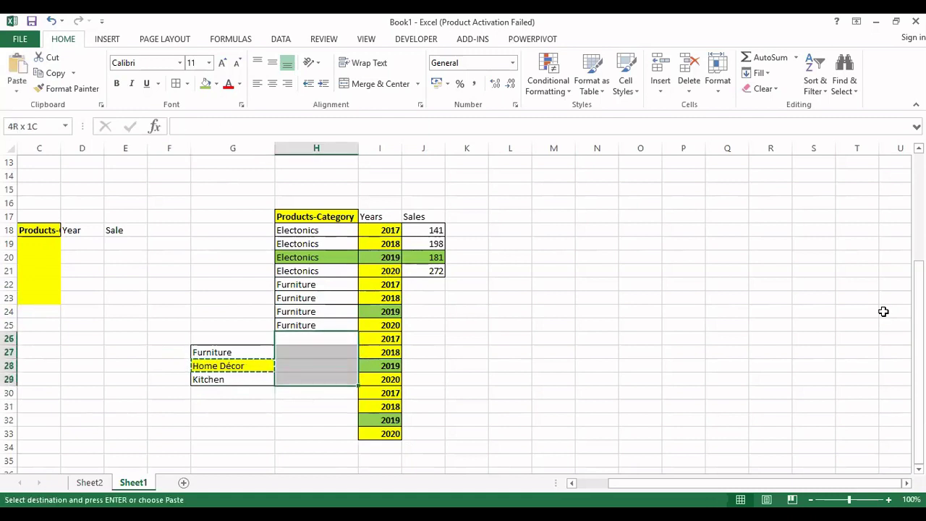
pyautogui.press('Return')
# Copy the Kitchen label from G29 into H30:H33, beside the last block of years
pyautogui.press('Down')
pyautogui.press('Down')
pyautogui.press('Down')
pyautogui.press('Left')
pyautogui.hotkey('ctrl', 'c')
pyautogui.press('Right')
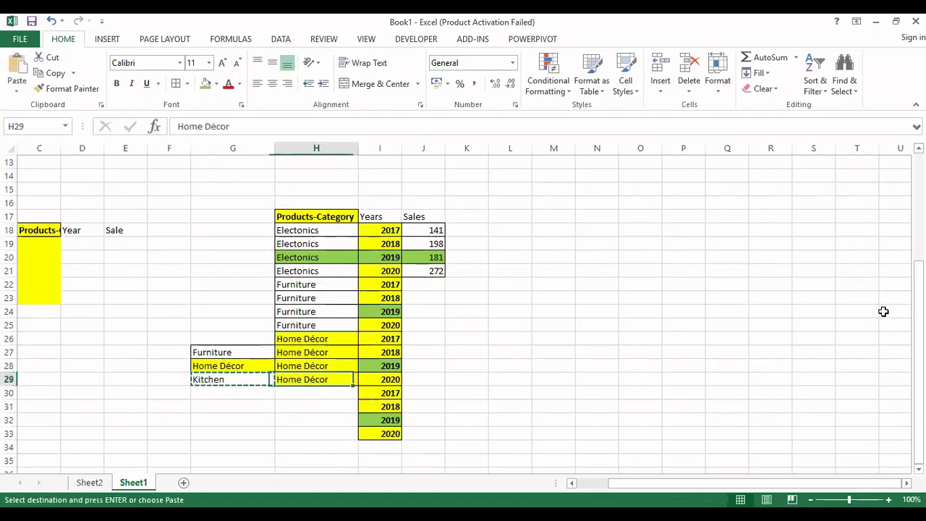
pyautogui.press('Down')
pyautogui.hotkey('shift', 'Down')
pyautogui.hotkey('shift', 'Down')
pyautogui.hotkey('shift', 'Down')
pyautogui.press('Return')
# Delete the contents of the helper category labels in G27:G29
pyautogui.press('Up')
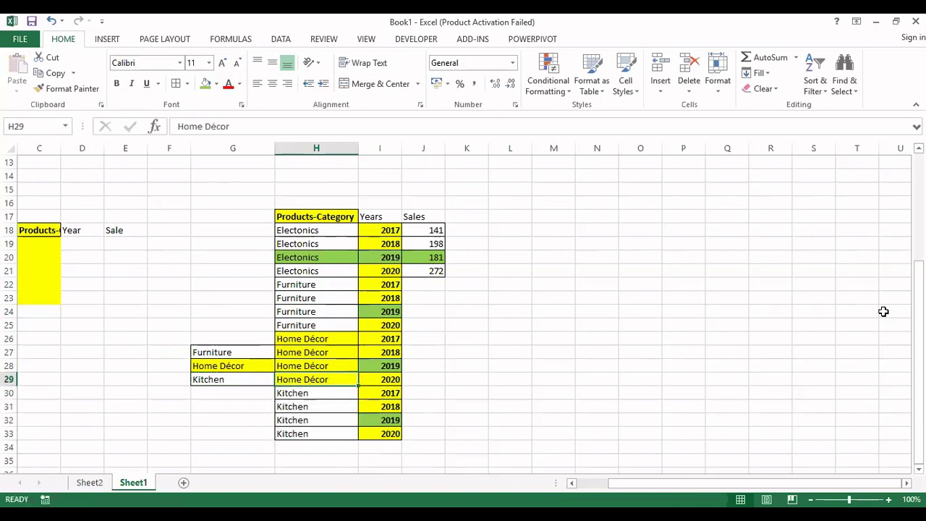
pyautogui.press('Left')
pyautogui.press('Up')
pyautogui.press('Up')
pyautogui.hotkey('shift', 'Down')
pyautogui.hotkey('shift', 'Down')
pyautogui.press('Delete')
pyautogui.press('Right')
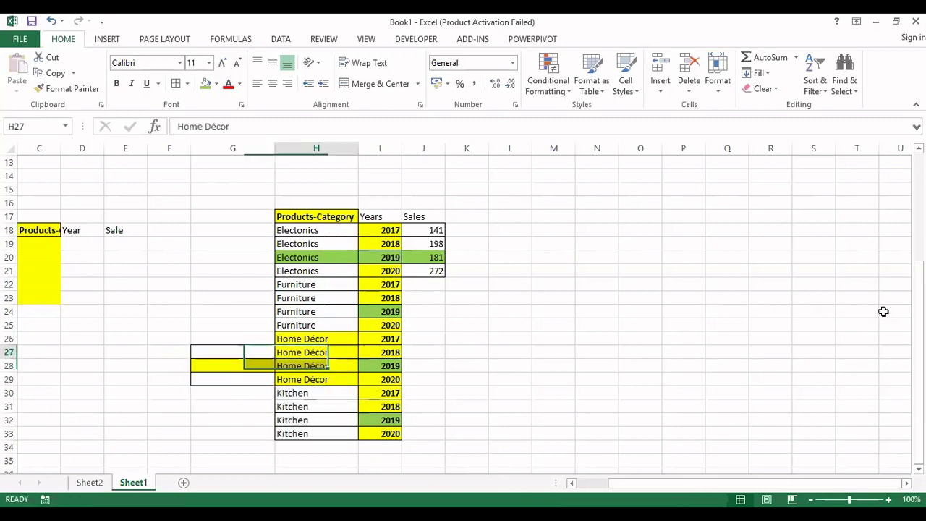
pyautogui.press('Right')
pyautogui.press('Up')
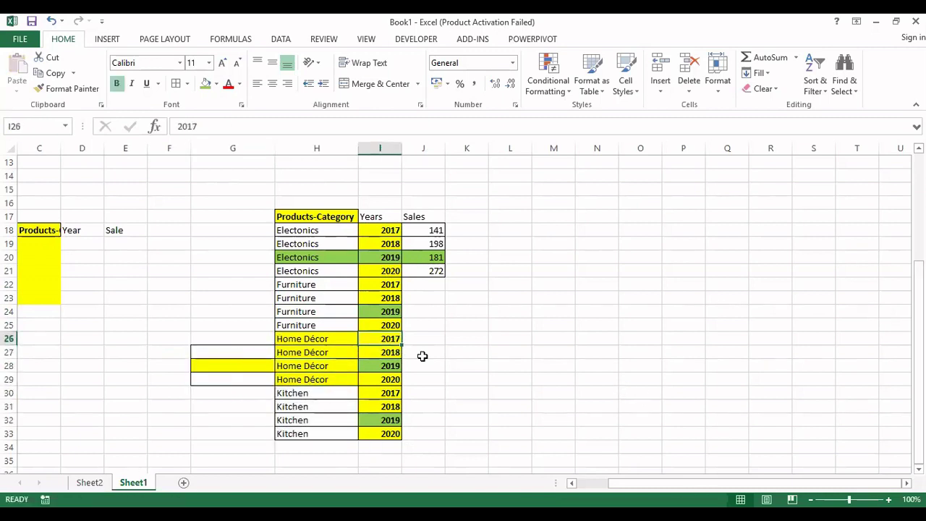
# Copy the Furniture sales H8:K8 and paste only their formats, transposed, into J22:J25
pyautogui.scroll(4, 422, 356)
pyautogui.moveTo(311, 267); pyautogui.dragTo(462, 275)
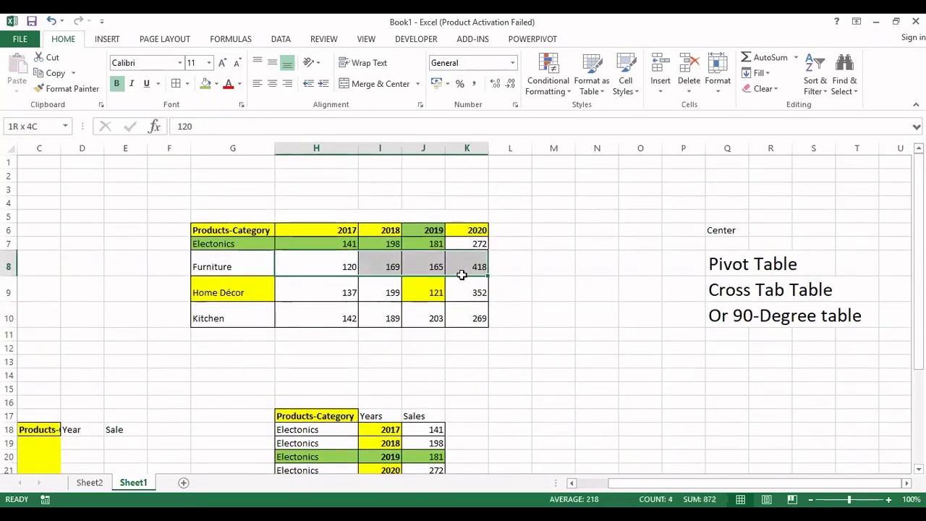
pyautogui.hotkey('ctrl', 'c')
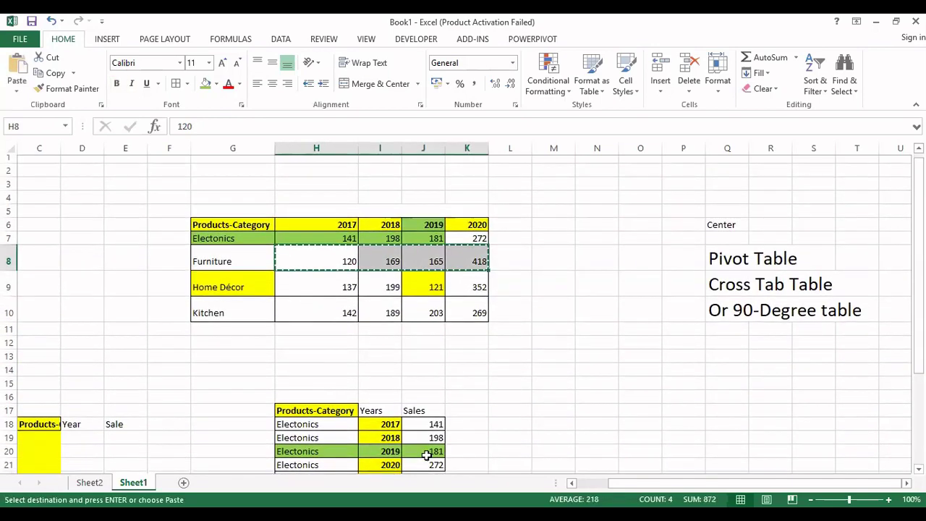
pyautogui.scroll(-2, 434, 376)
pyautogui.click(421, 402)
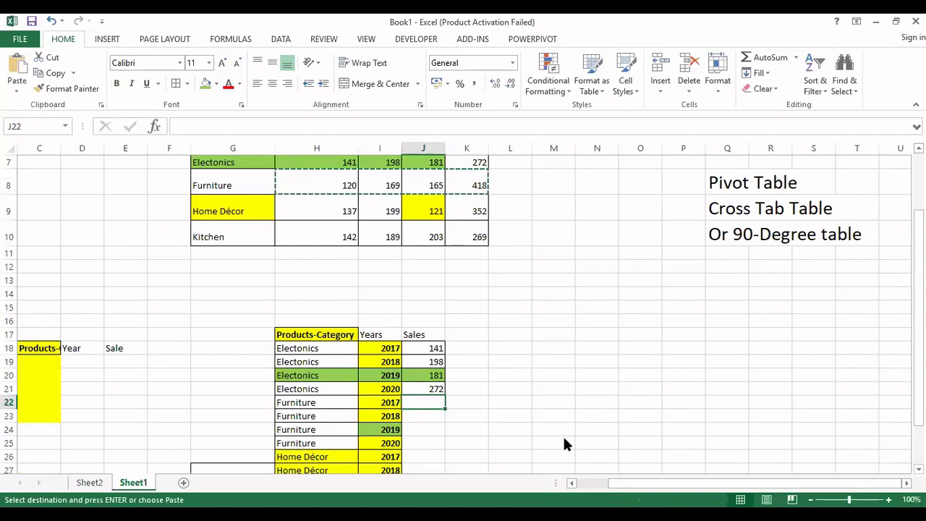
pyautogui.hotkey('ctrl', 'alt', 'v')
pyautogui.click(689, 396)
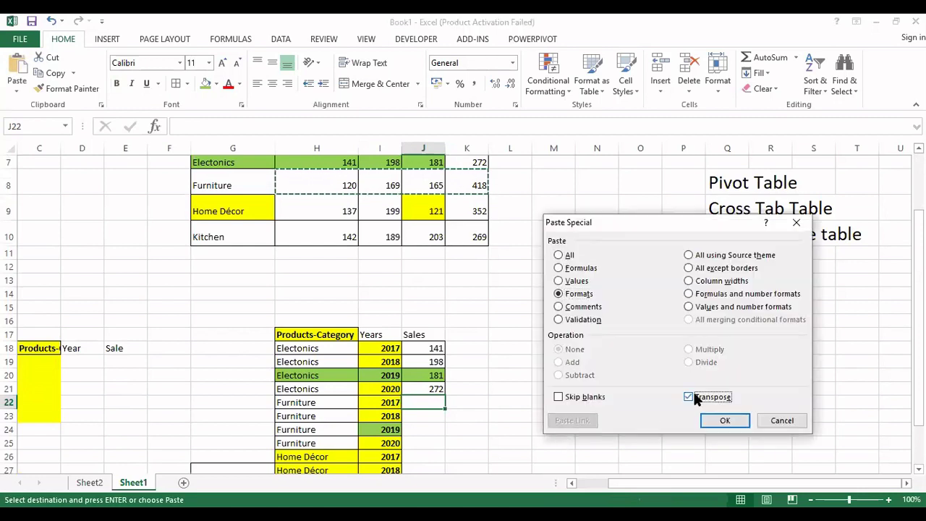
pyautogui.click(721, 426)
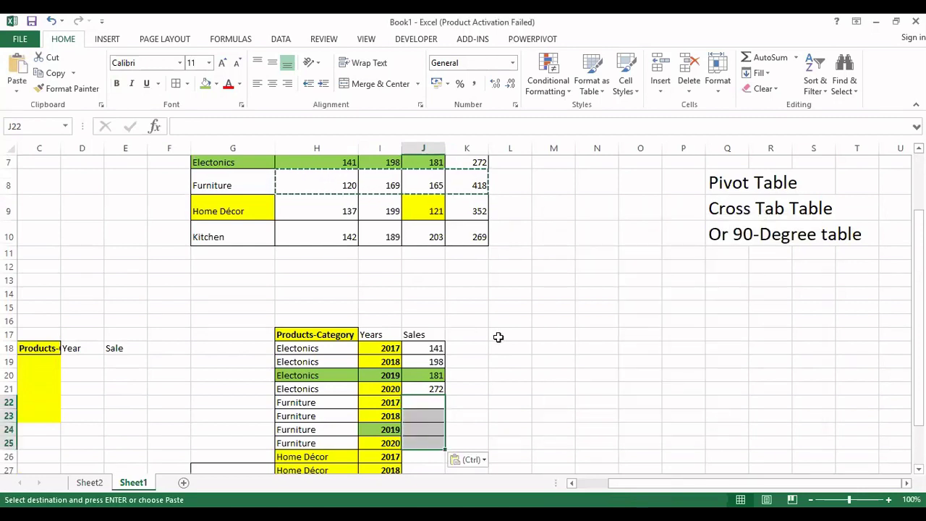
# Paste the copied Furniture sales as transposed values into J22:J25
pyautogui.hotkey('ctrl', 'alt', 'v')
pyautogui.press('v')
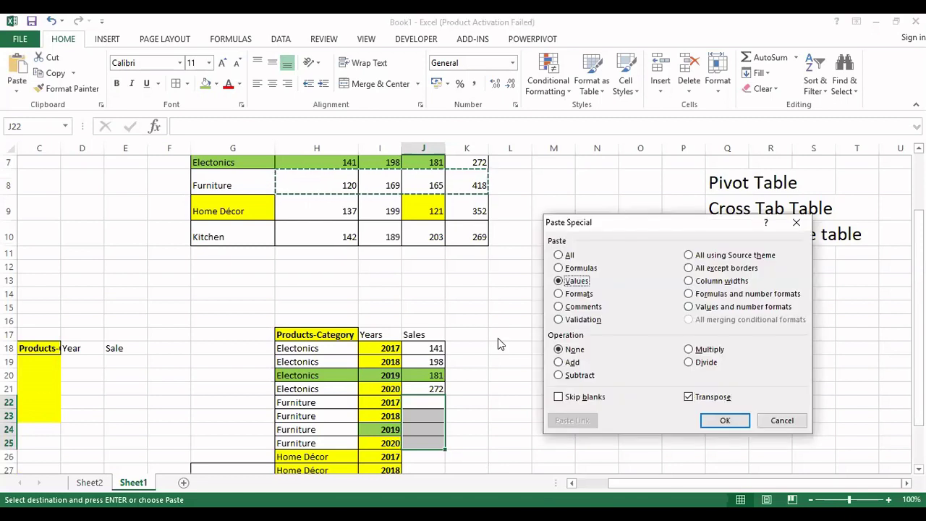
pyautogui.click(728, 420)
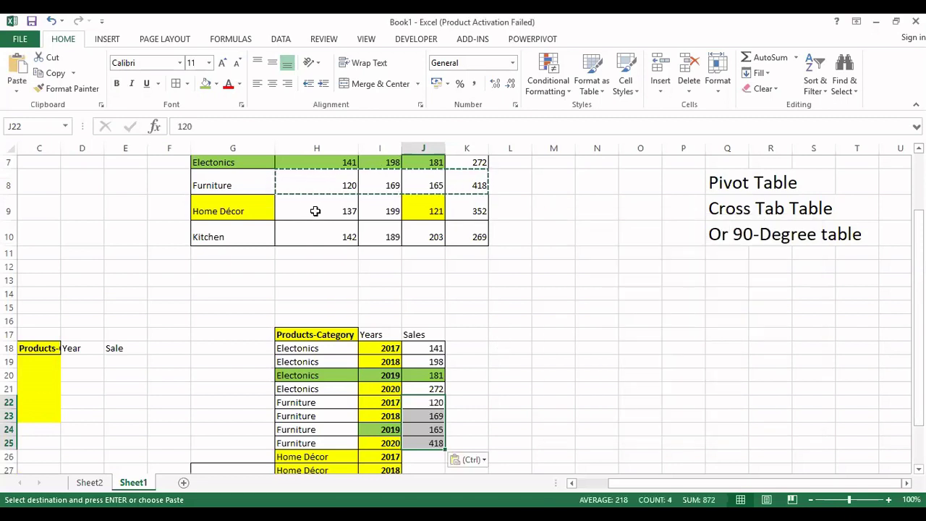
# Copy the Home Décor sales H9:K9 and paste only their formats, transposed, into J26:J29
pyautogui.moveTo(316, 211); pyautogui.dragTo(450, 209)
pyautogui.hotkey('ctrl', 'c')
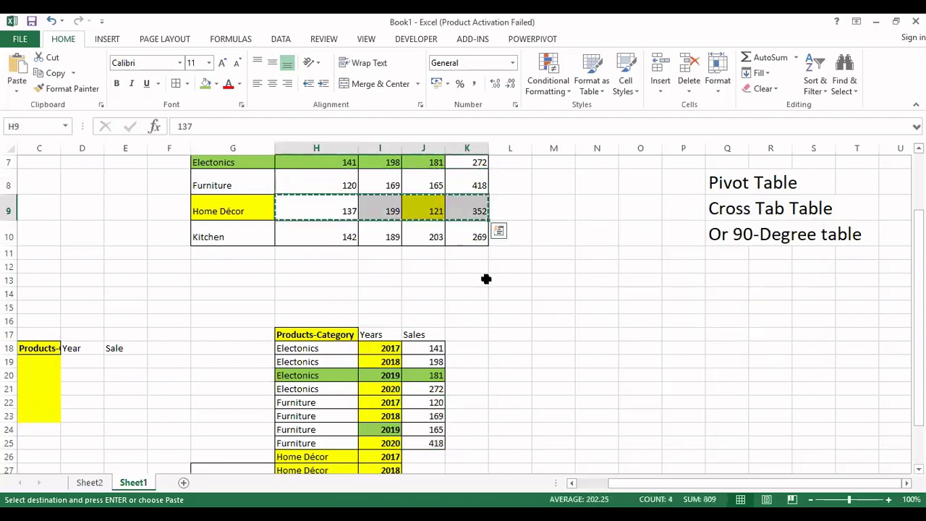
pyautogui.scroll(-2, 487, 279)
pyautogui.click(437, 340)
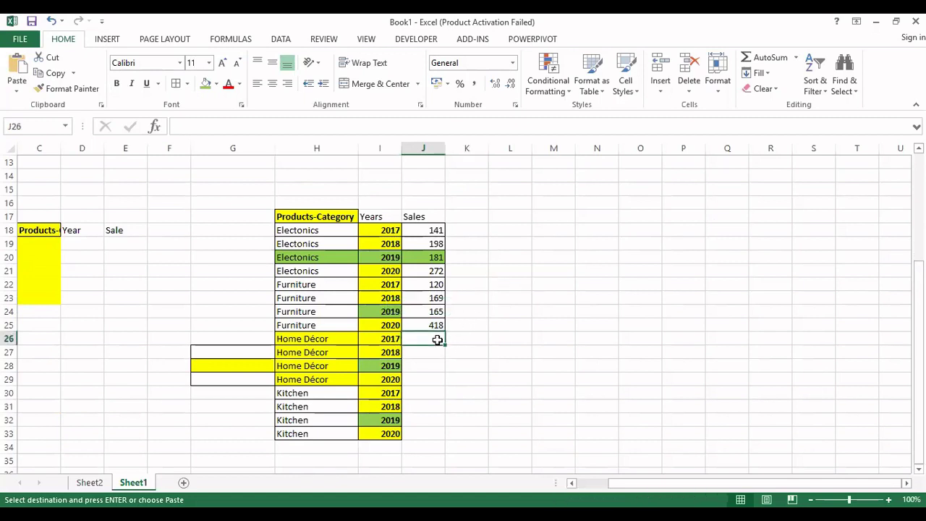
pyautogui.hotkey('ctrl', 'alt', 'v')
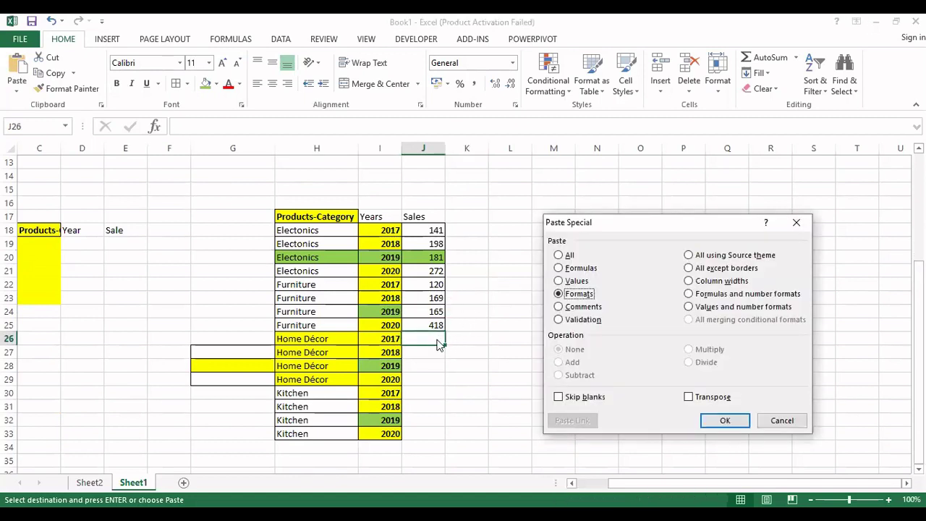
pyautogui.click(688, 397)
pyautogui.click(710, 423)
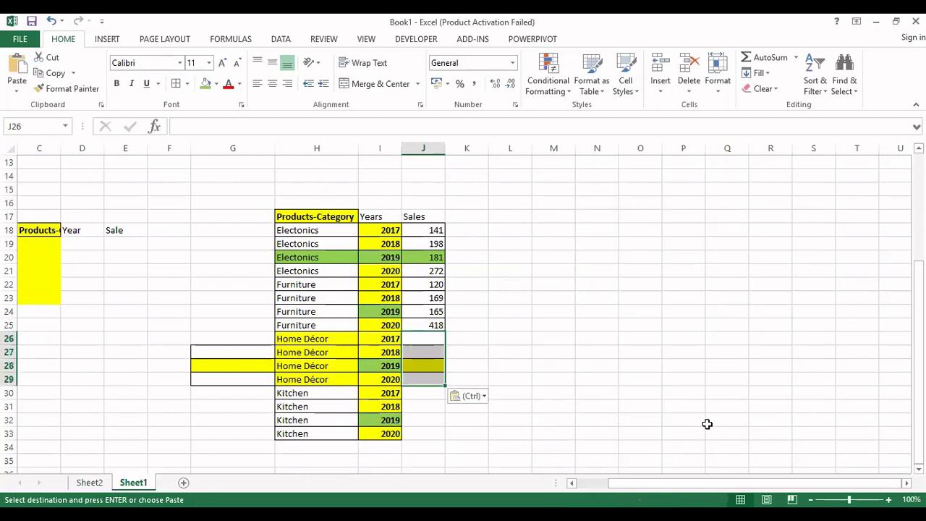
# Paste the copied Home Décor sales as transposed values into J26:J29
pyautogui.hotkey('ctrl', 'alt', 'v')
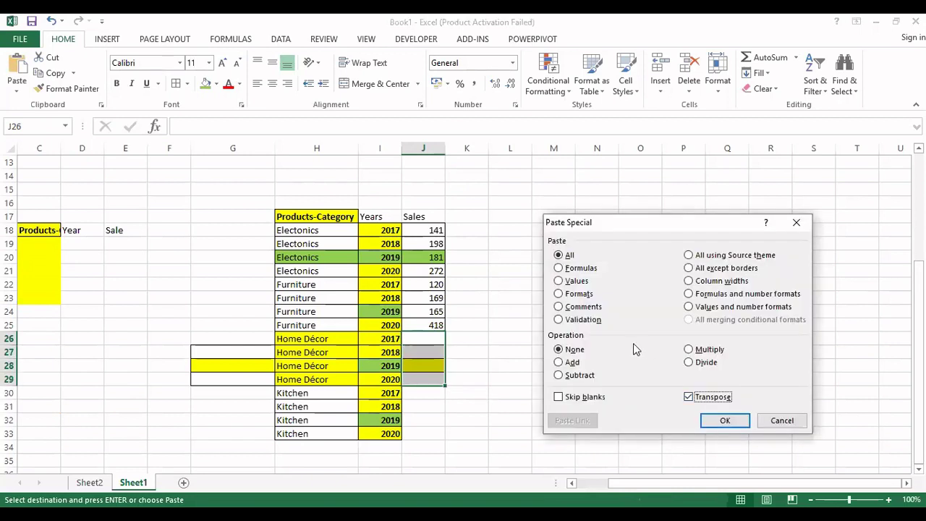
pyautogui.click(562, 283)
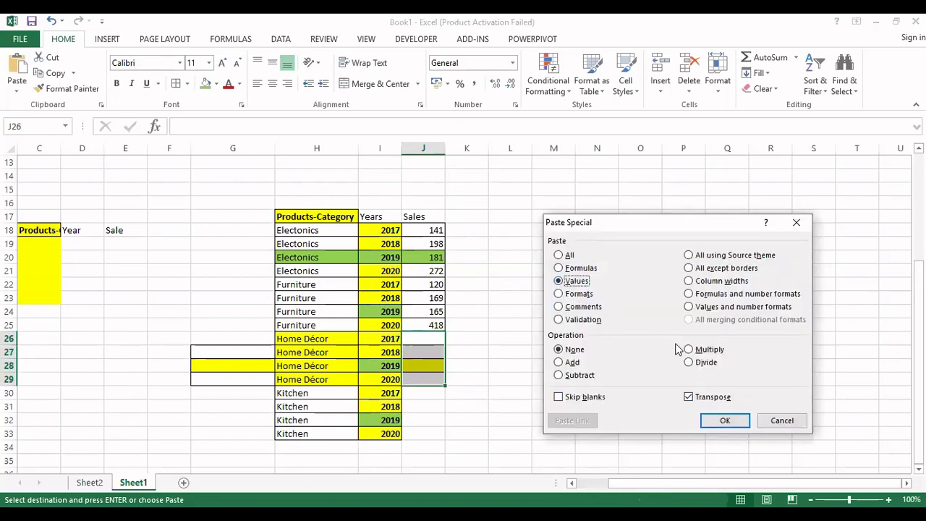
pyautogui.click(724, 421)
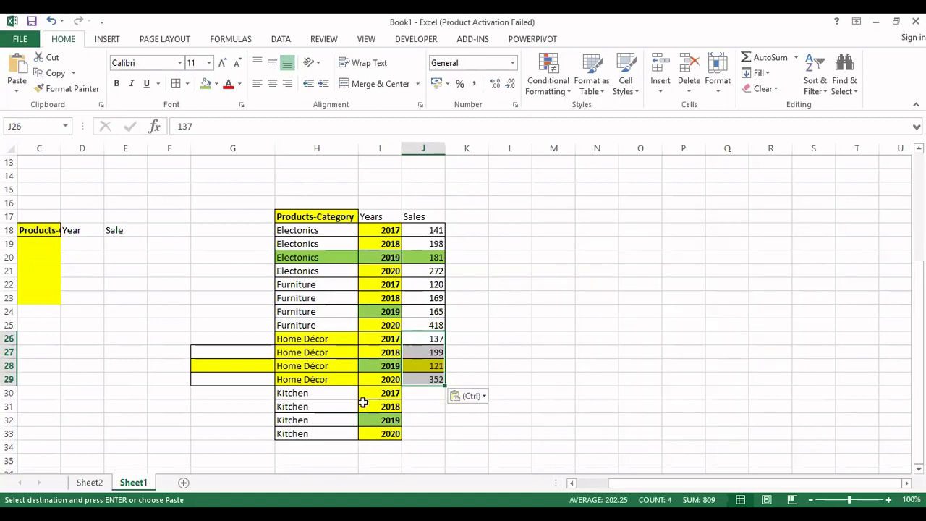
# Copy the Kitchen sales H10:K10 and paste them as transposed values into J30:J33
pyautogui.scroll(4, 362, 403)
pyautogui.moveTo(327, 317); pyautogui.dragTo(444, 306)
pyautogui.hotkey('ctrl', 'c')
pyautogui.scroll(-5, 485, 367)
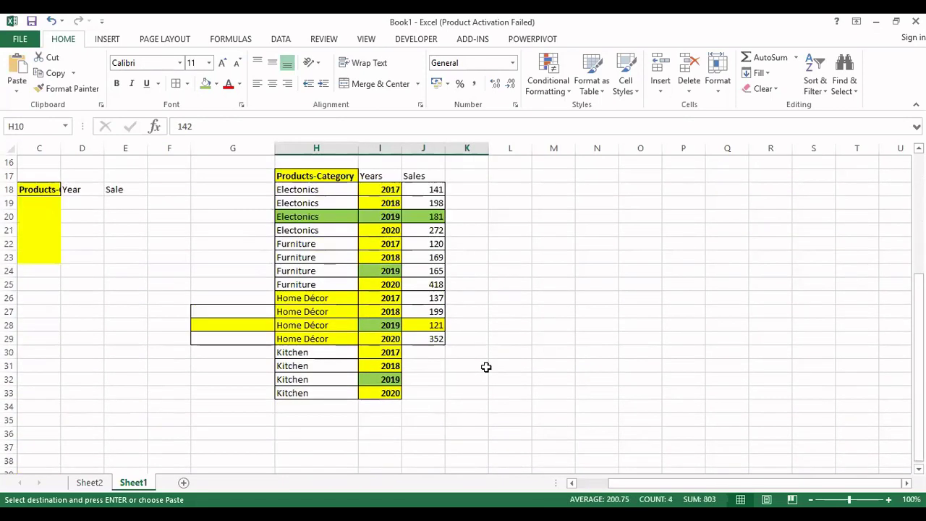
pyautogui.click(428, 351)
pyautogui.hotkey('ctrl', 'alt', 'v')
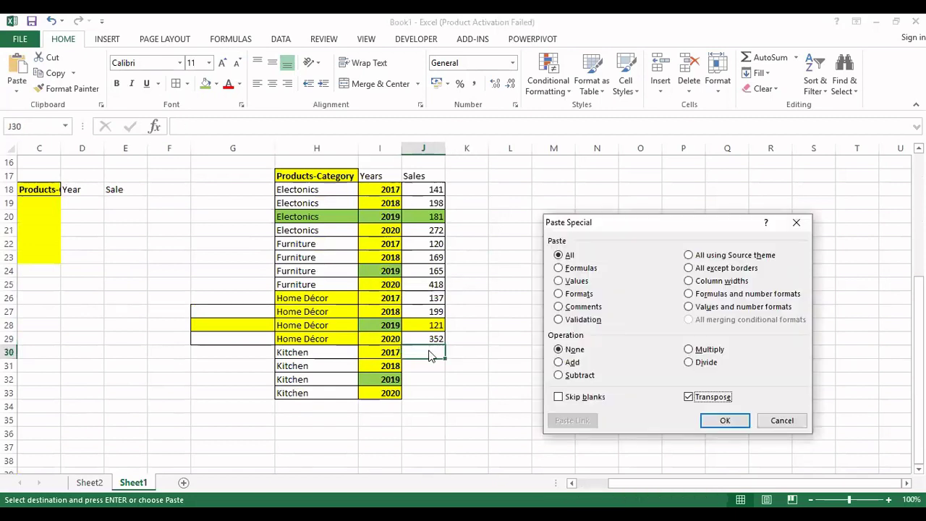
pyautogui.click(559, 281)
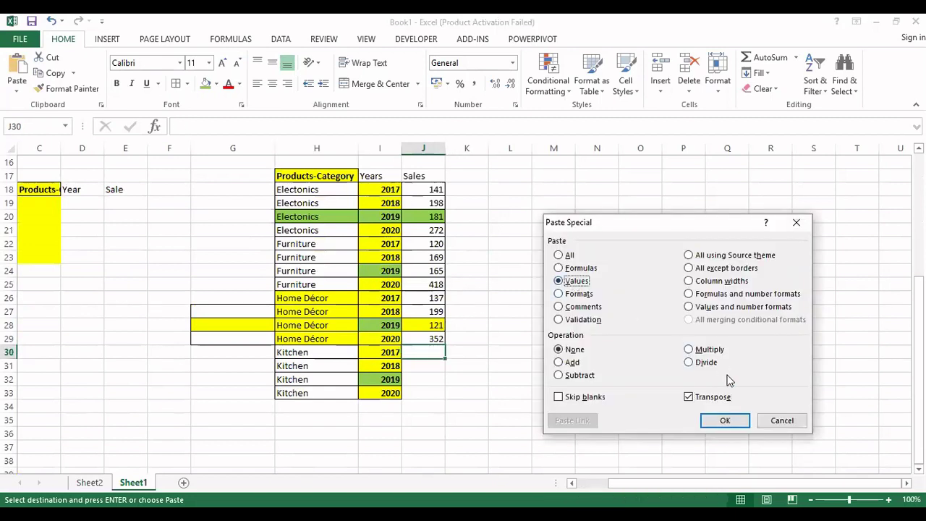
pyautogui.click(725, 422)
# Clear the formatting from the list rows H18:J33 and fill the header cells H17:J17 green
pyautogui.press('Left')
pyautogui.press('Up')
pyautogui.press('Left')
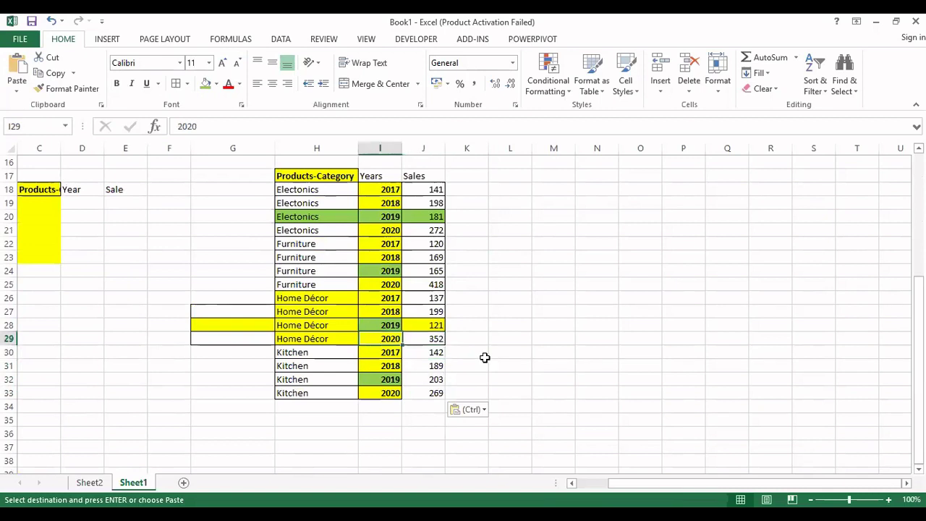
pyautogui.press('Left')
pyautogui.hotkey('ctrl', 'Up')
pyautogui.press('Down')
pyautogui.hotkey('ctrl', 'shift', 'End')
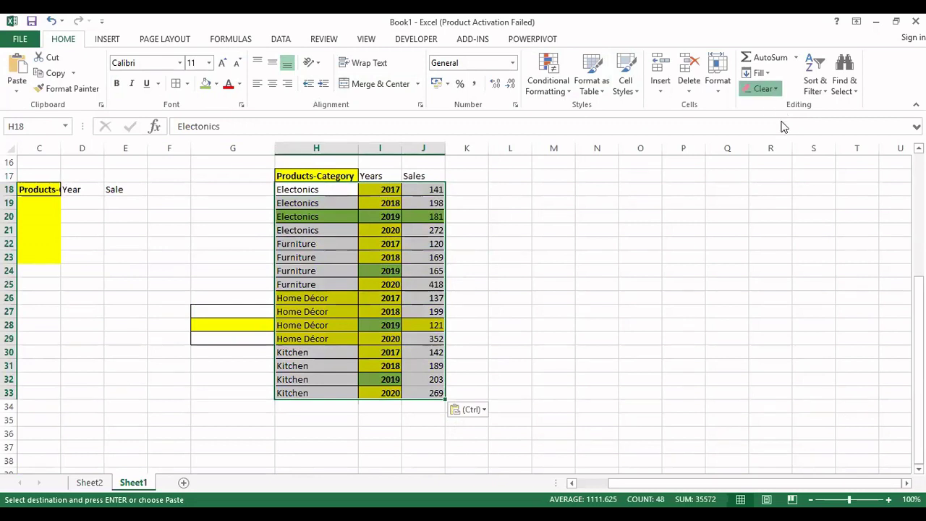
pyautogui.moveTo(353, 176); pyautogui.dragTo(427, 176)
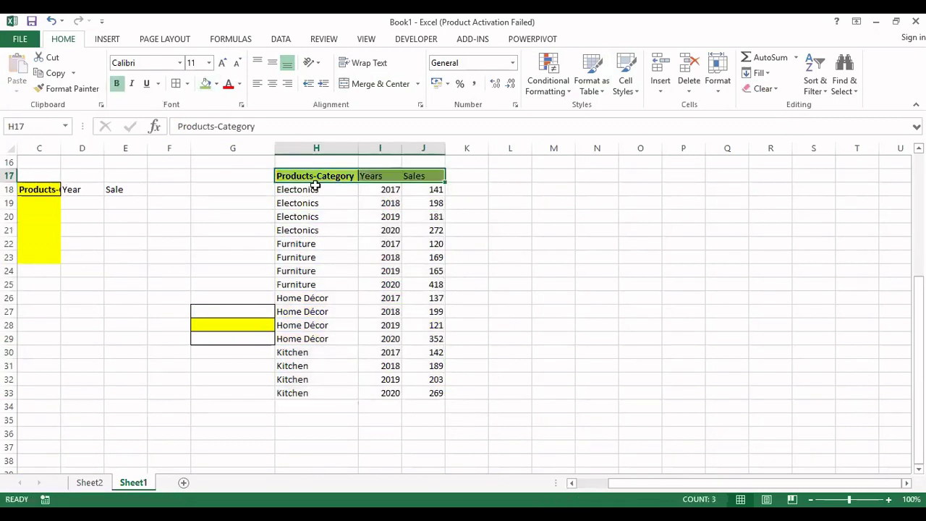
pyautogui.click(380, 216)
# Insert three blank columns before column P to make room between the cross-tab table and the notes
pyautogui.scroll(5, 478, 283)
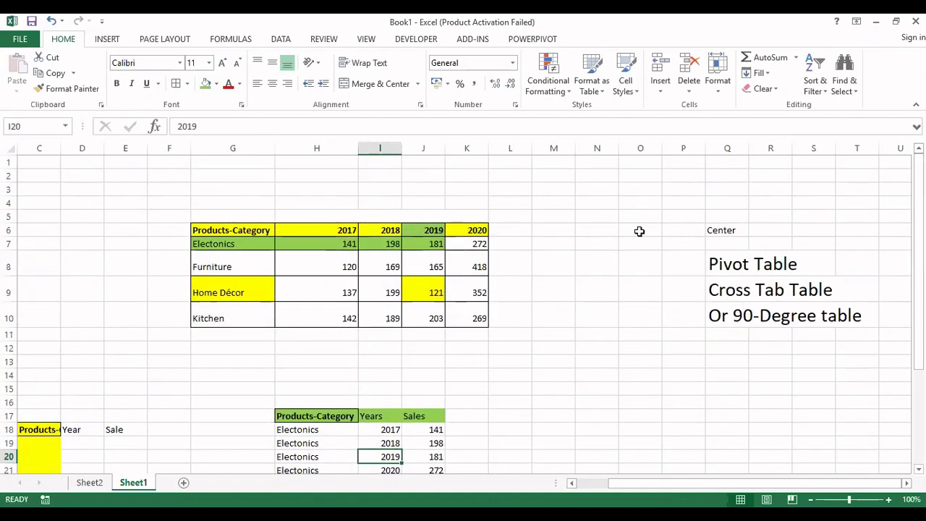
pyautogui.click(691, 148)
pyautogui.hotkey('ctrl', 'shift', '+')
pyautogui.hotkey('ctrl', 'shift', '+')
pyautogui.hotkey('ctrl', 'shift', '+')
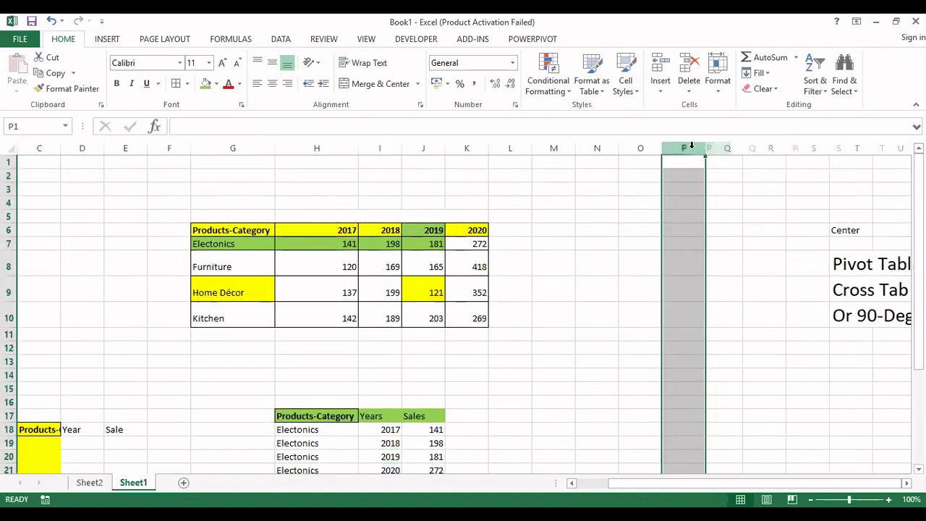
# Select the whole cross-tab sales table G6:K10, including its headers
pyautogui.press('Left')
pyautogui.press('Down')
pyautogui.press('Left')
pyautogui.press('Left')
pyautogui.press('Left')
pyautogui.press('Left')
pyautogui.press('Down')
pyautogui.press('Down')
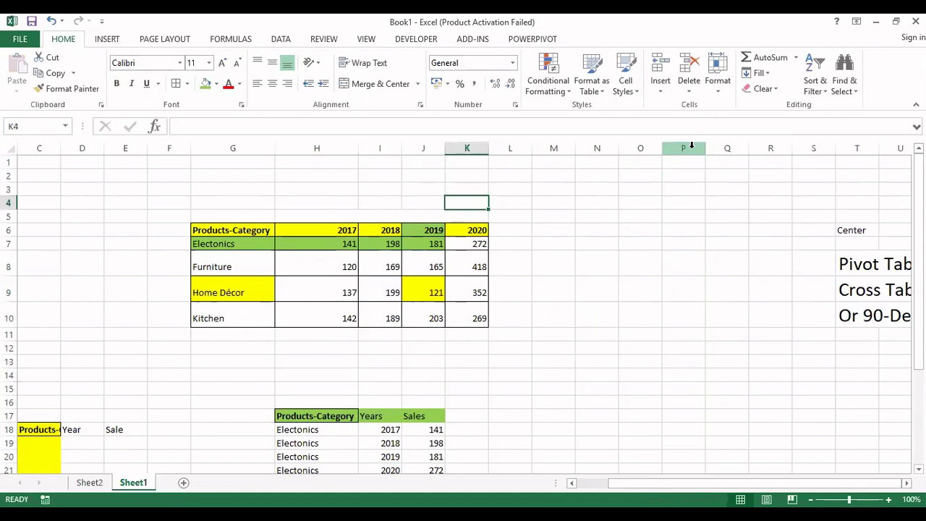
pyautogui.press('Down')
pyautogui.press('Left')
pyautogui.press('Left')
pyautogui.press('Left')
pyautogui.press('Left')
pyautogui.press('Down')
pyautogui.hotkey('shift', 'Right')
pyautogui.hotkey('shift', 'Right')
pyautogui.hotkey('shift', 'Right')
pyautogui.hotkey('shift', 'Right')
pyautogui.hotkey('ctrl', 'shift', 'Down')
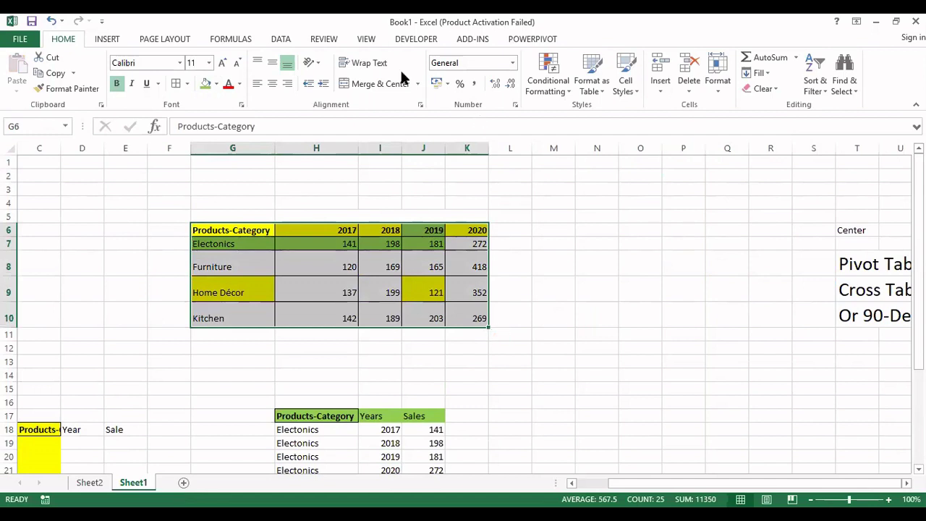
# Create a PivotTable from the selected range G6:K10 on a new worksheet
pyautogui.click(108, 39)
pyautogui.click(34, 74)
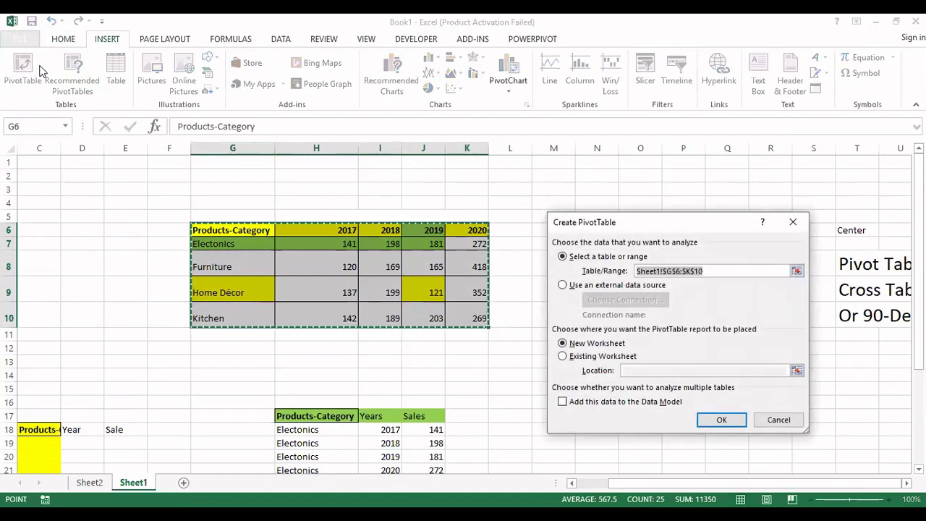
pyautogui.click(722, 424)
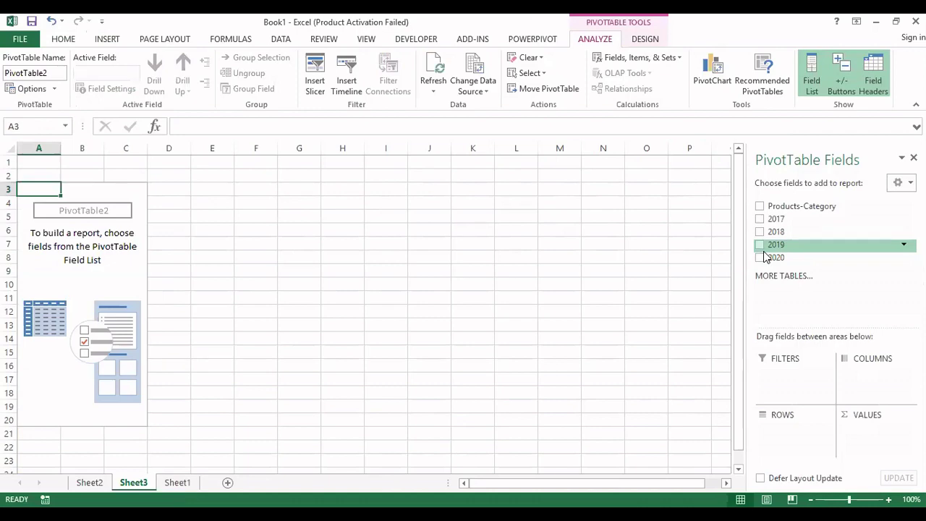
# Delete the new worksheet Sheet3 that holds the empty PivotTable
pyautogui.rightClick(127, 488)
pyautogui.click(166, 341)
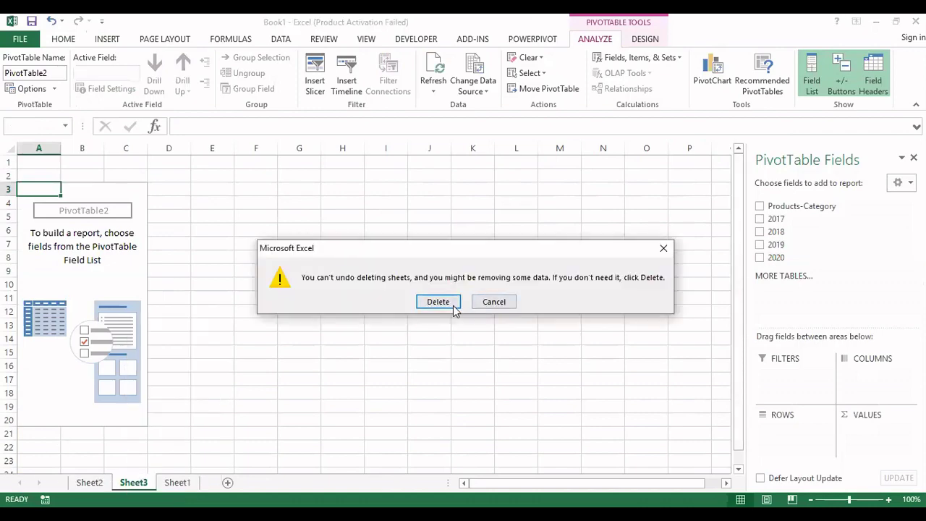
pyautogui.click(453, 307)
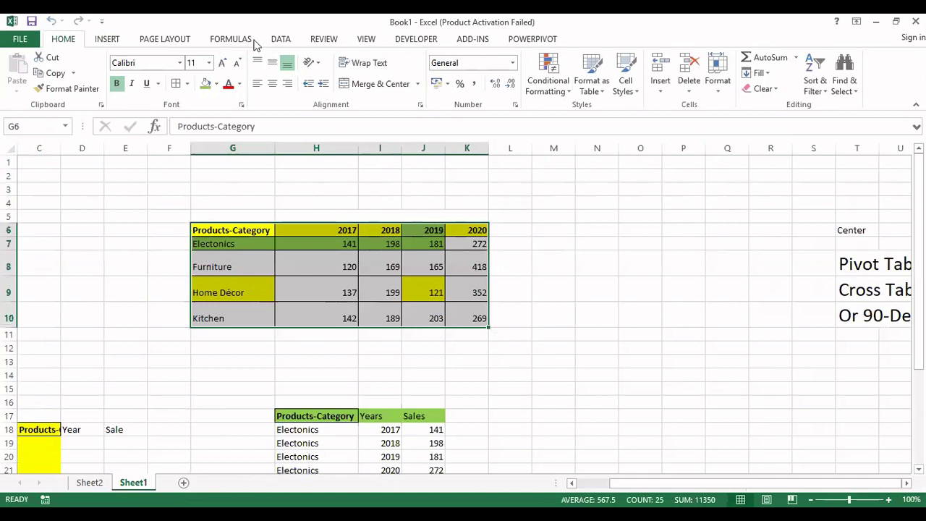
# Insert a PivotChart with its PivotTable from Sheet1 range G6:K10, placed on the existing worksheet at N3
pyautogui.click(110, 41)
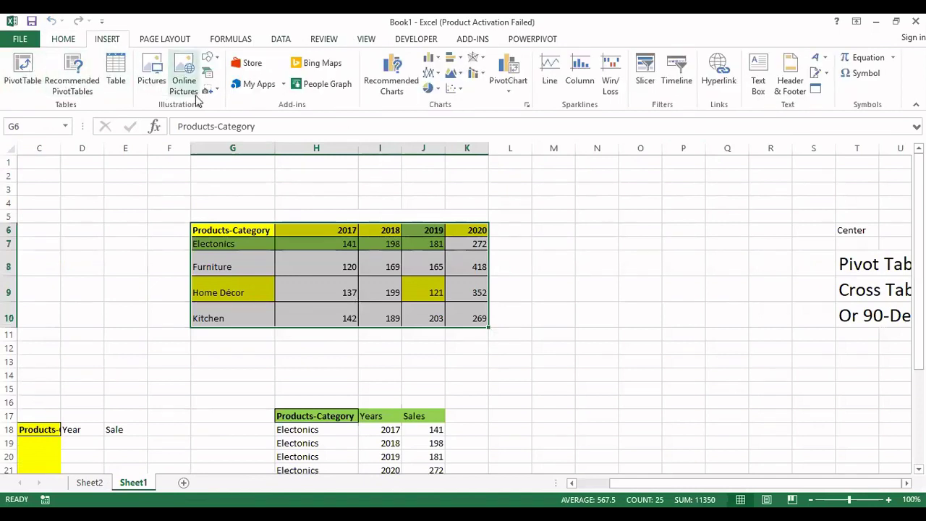
pyautogui.click(509, 88)
pyautogui.click(533, 108)
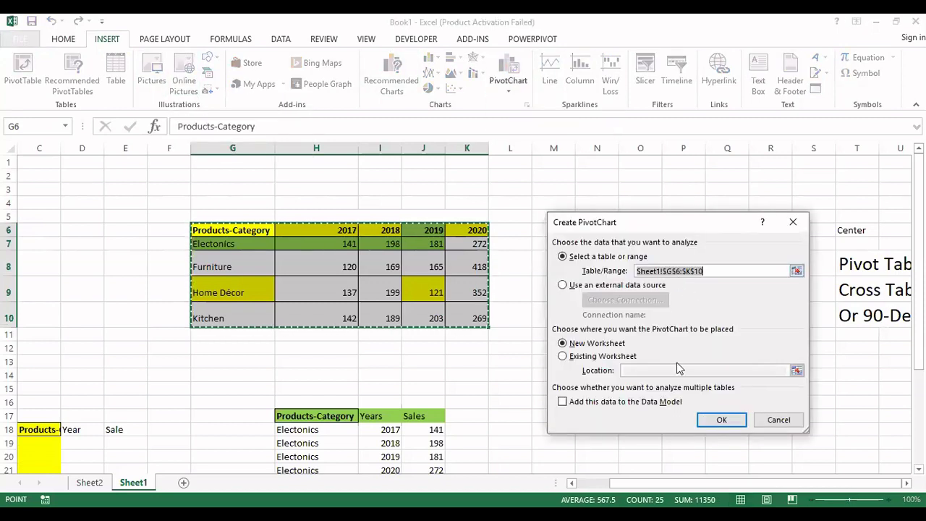
pyautogui.click(572, 357)
pyautogui.click(633, 371)
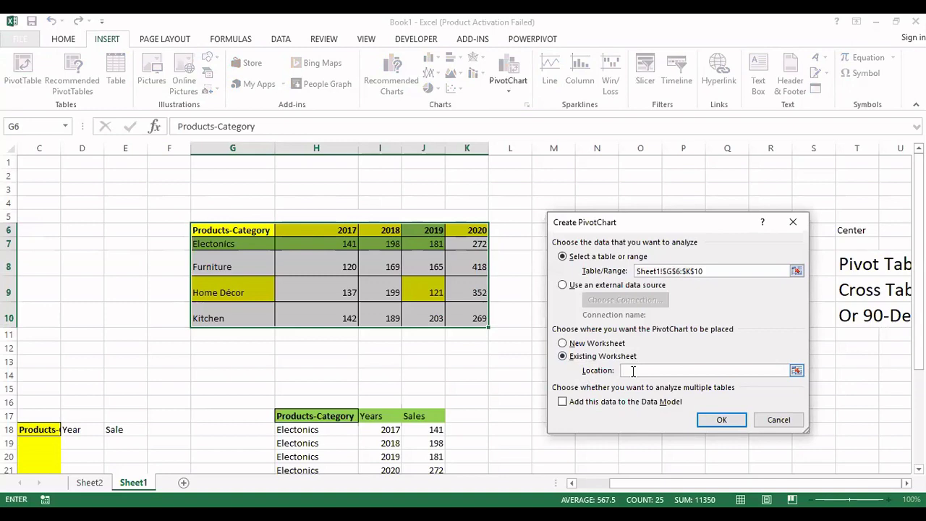
pyautogui.click(611, 186)
pyautogui.click(715, 414)
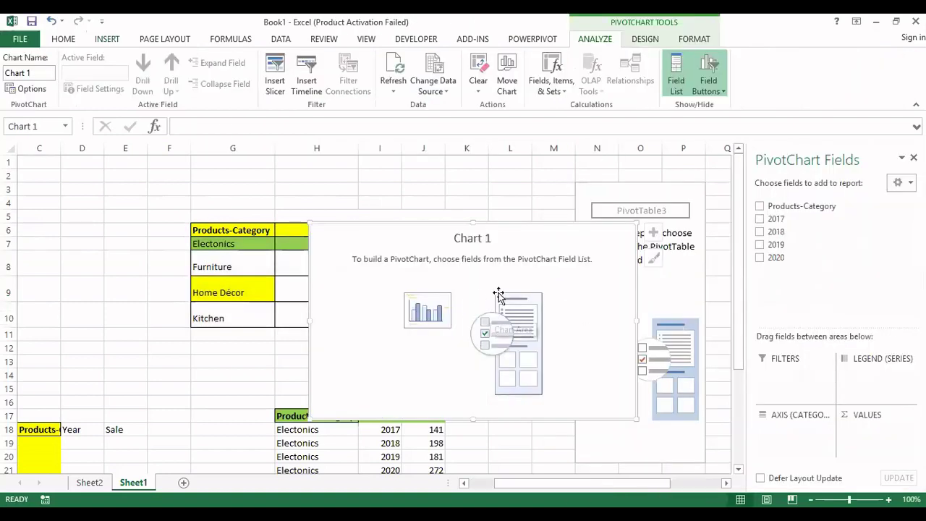
# Add the fields Products-Category, 2017, 2018, 2019 and 2020 to the PivotChart and move the chart below the PivotTable
pyautogui.click(759, 207)
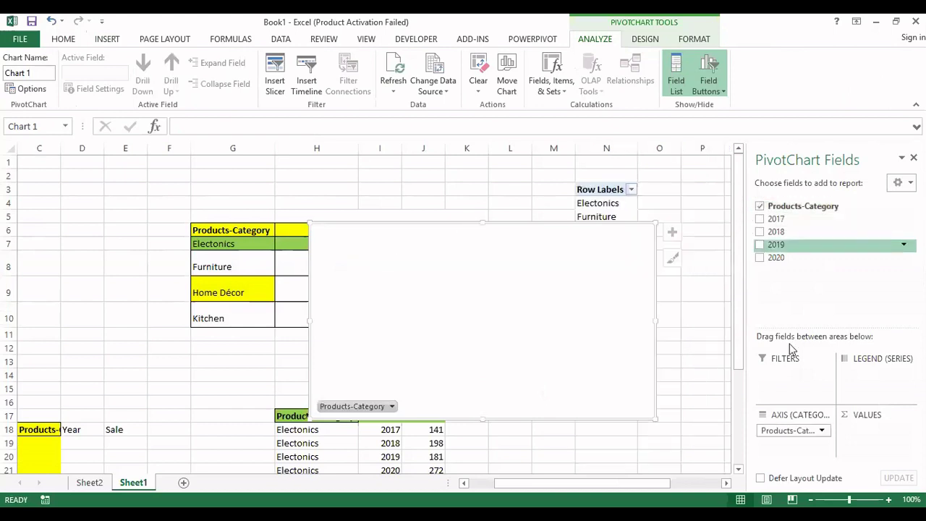
pyautogui.click(759, 218)
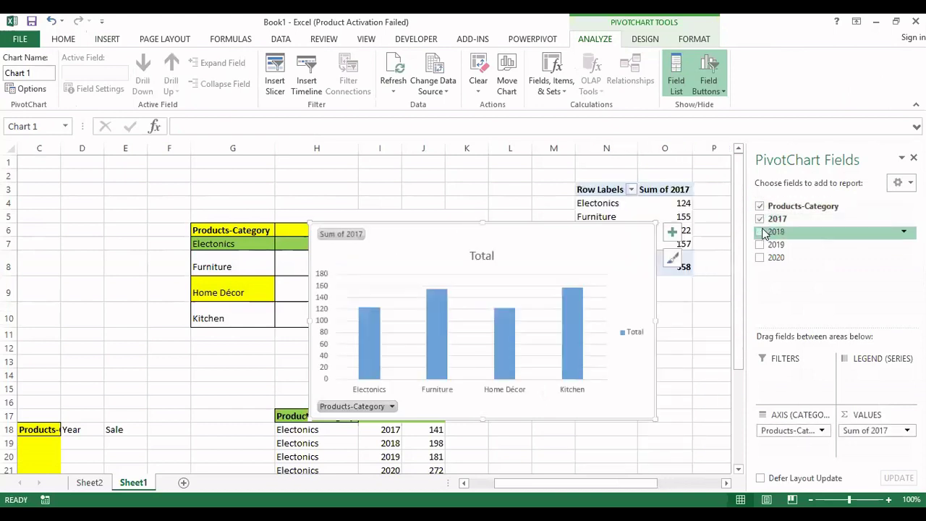
pyautogui.click(761, 231)
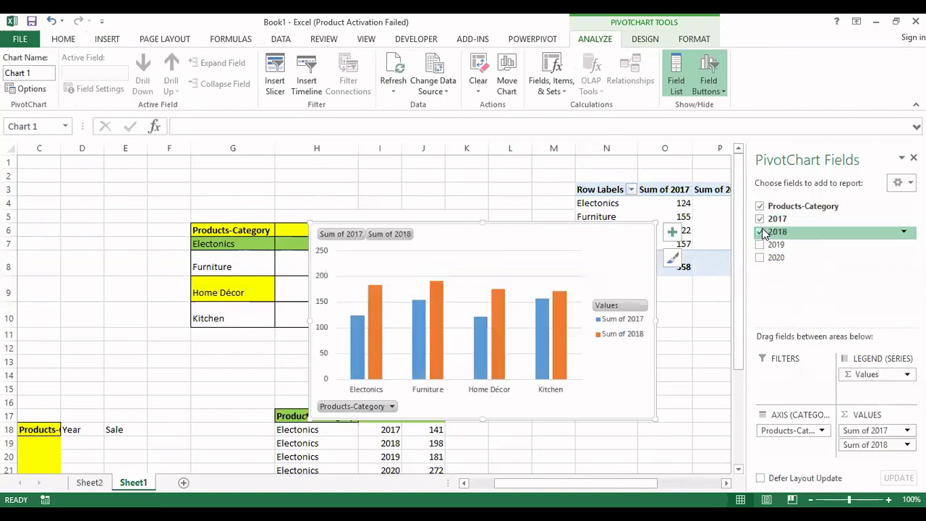
pyautogui.click(760, 244)
pyautogui.click(758, 257)
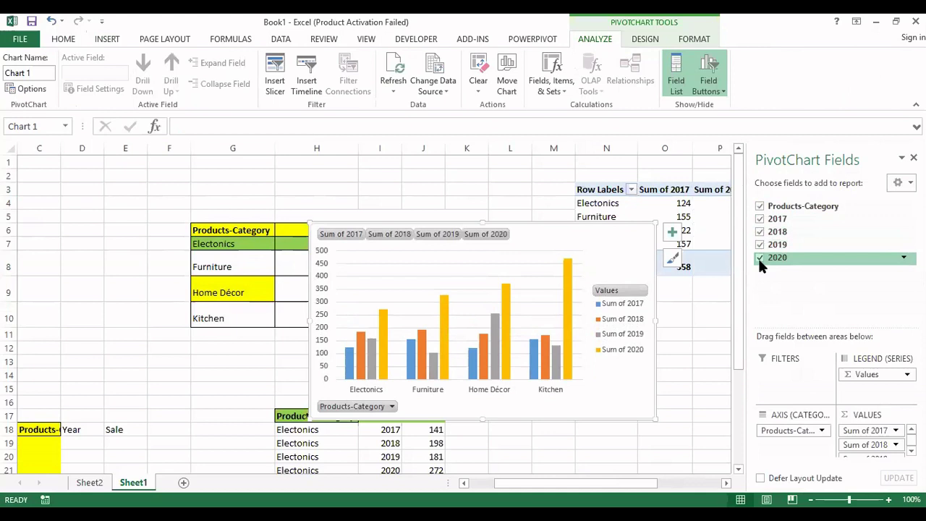
pyautogui.moveTo(640, 248); pyautogui.dragTo(694, 315)
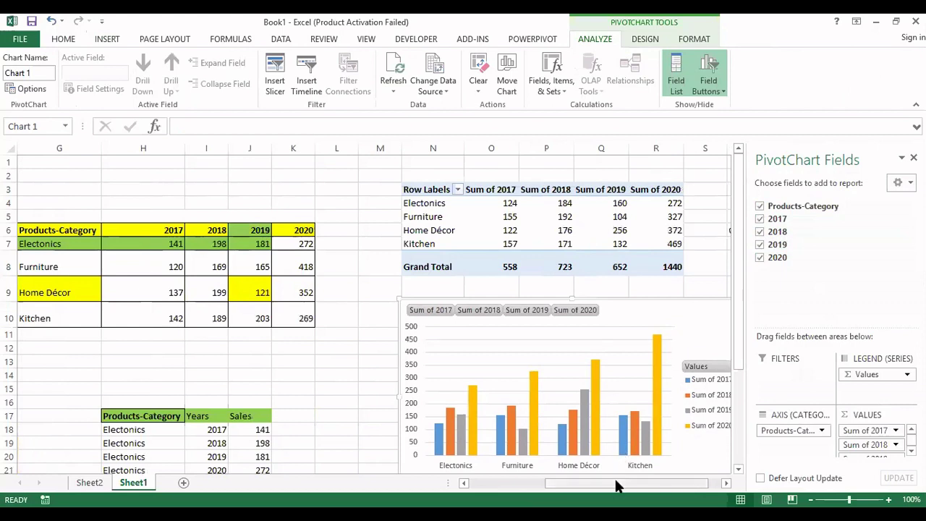
pyautogui.moveTo(615, 490); pyautogui.dragTo(585, 483)
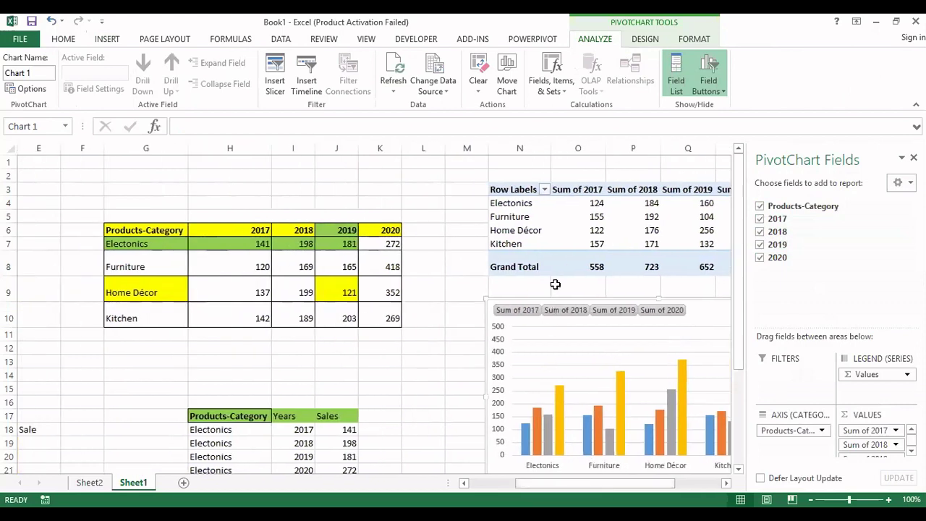
# Compare the category sales per year in the cross-tab table G6:K10 with the PivotTable sums and the PivotChart
pyautogui.click(656, 233)
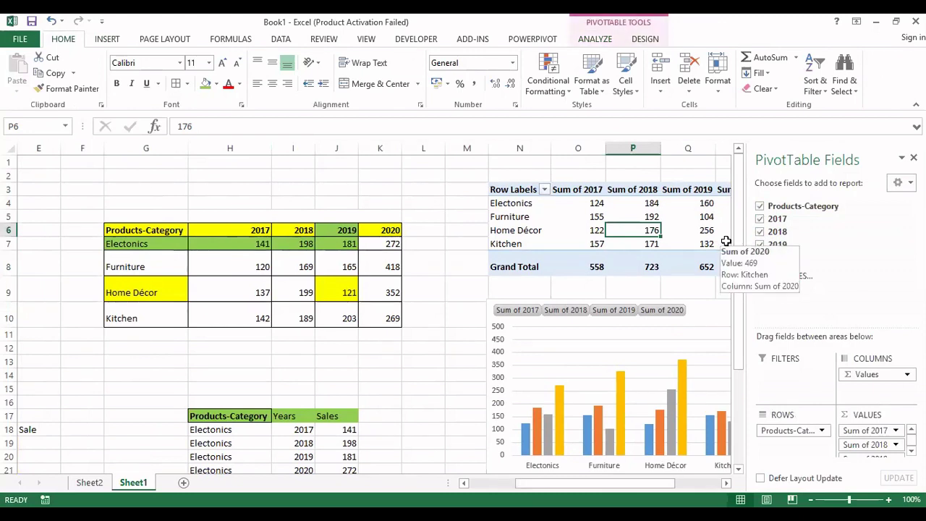
pyautogui.press('Left')
pyautogui.press('Left')
pyautogui.press('Left')
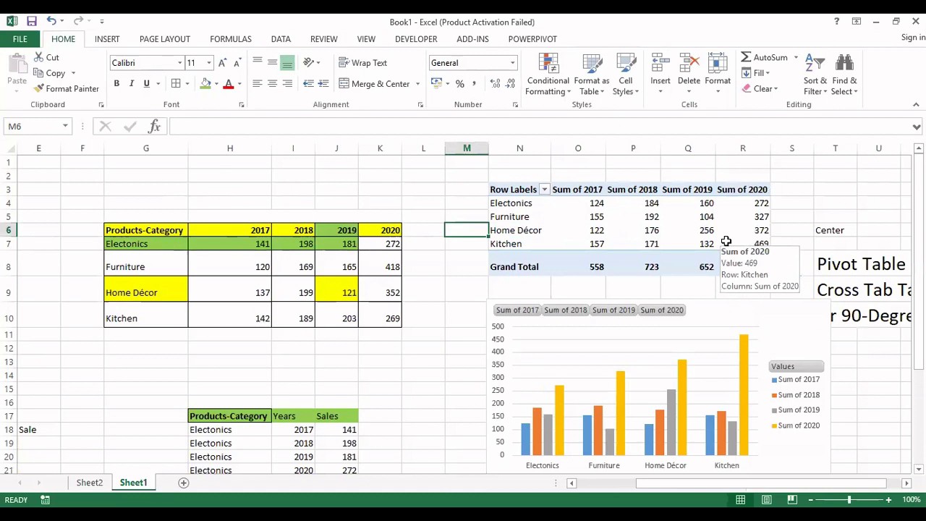
pyautogui.click(138, 243)
pyautogui.click(244, 233)
pyautogui.moveTo(243, 233); pyautogui.dragTo(244, 244)
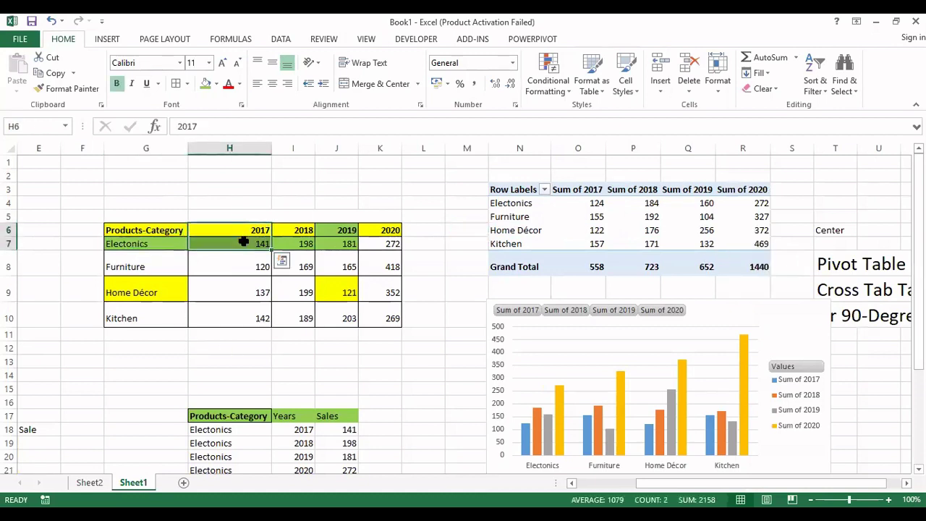
pyautogui.click(169, 247)
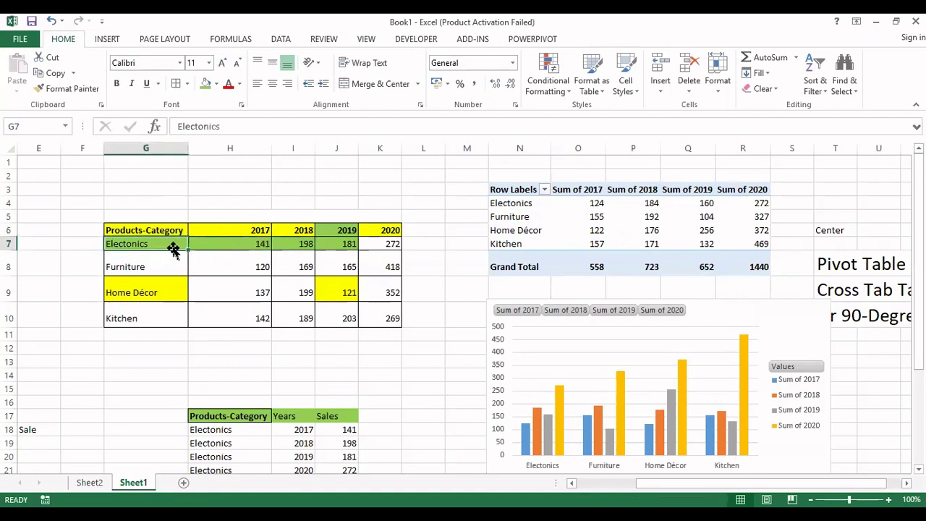
pyautogui.click(232, 253)
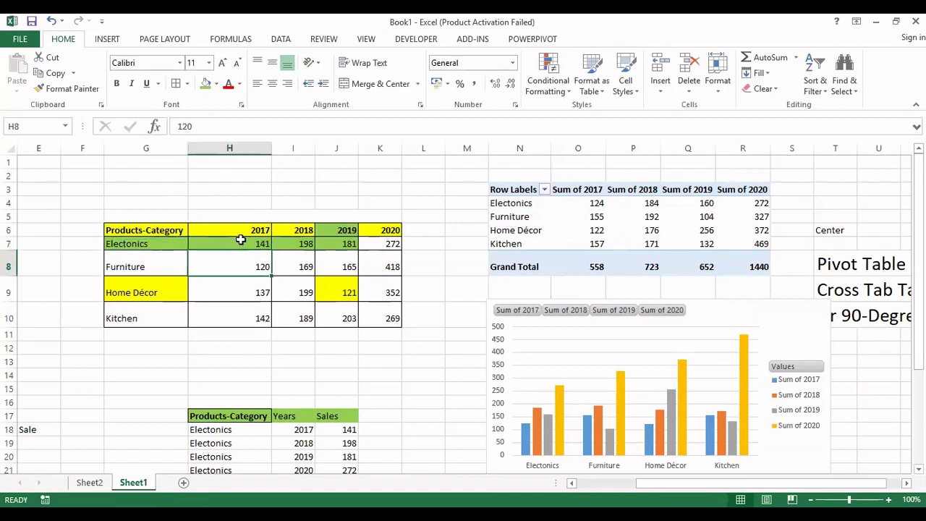
pyautogui.click(164, 246)
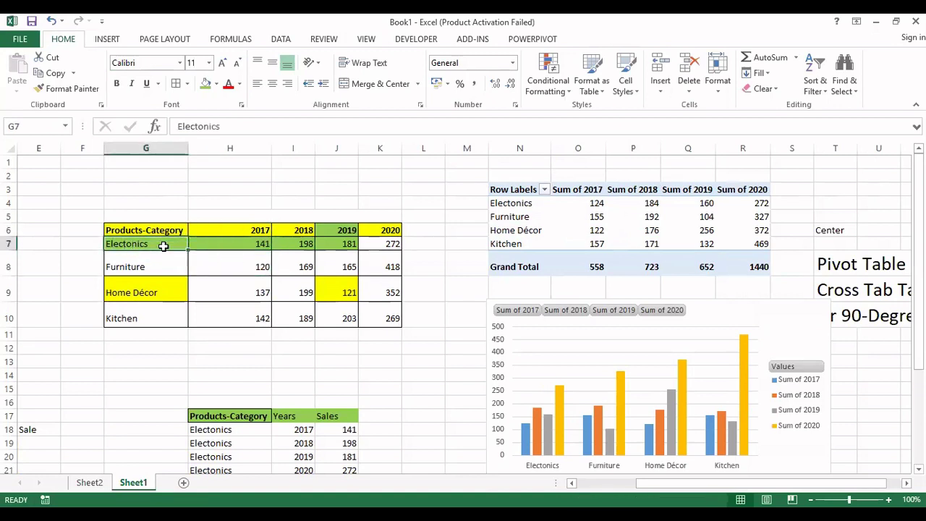
pyautogui.click(246, 244)
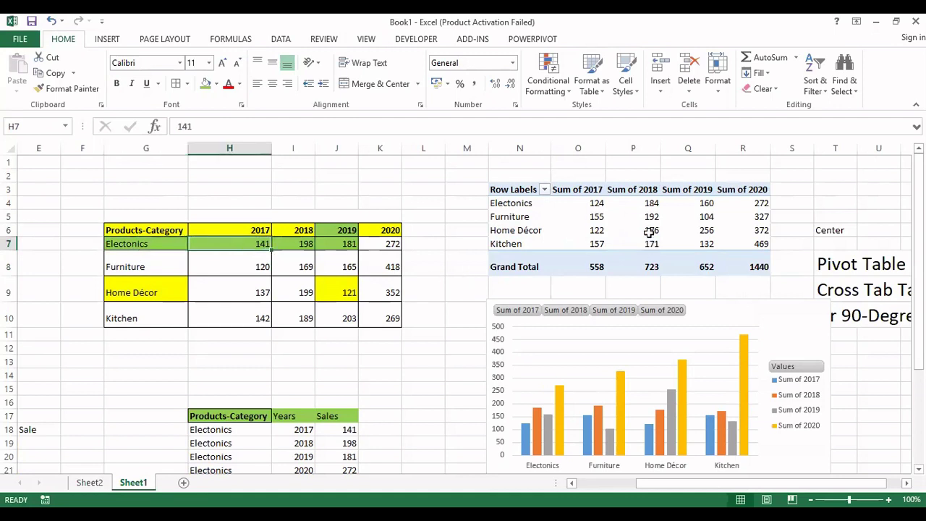
pyautogui.click(587, 203)
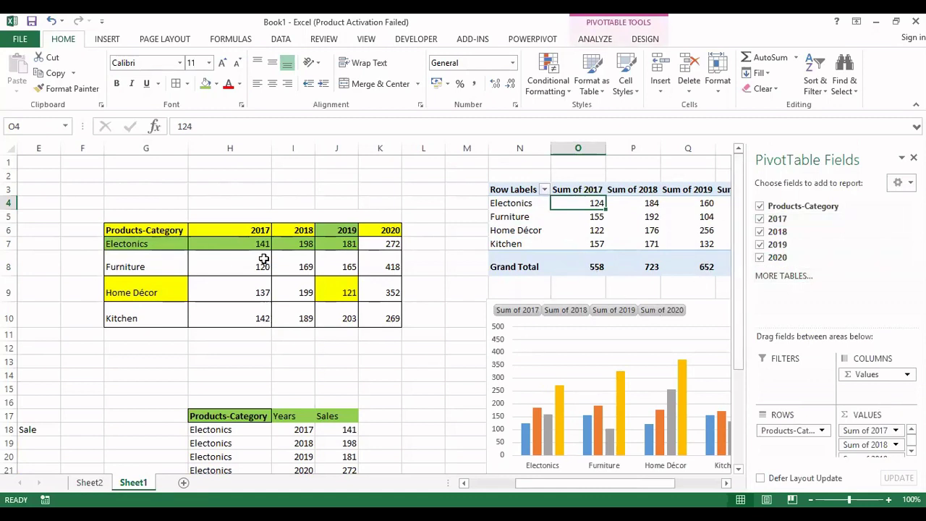
pyautogui.moveTo(259, 246); pyautogui.dragTo(258, 311)
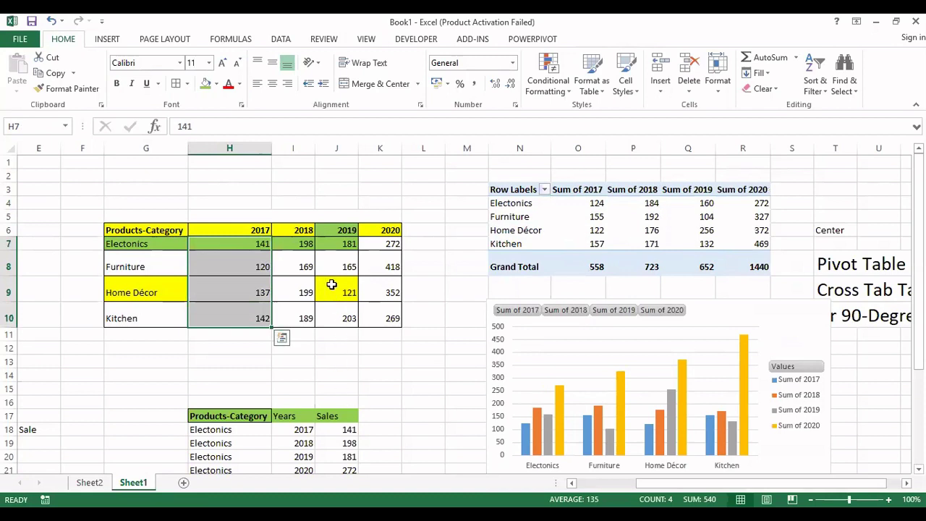
pyautogui.moveTo(595, 262)
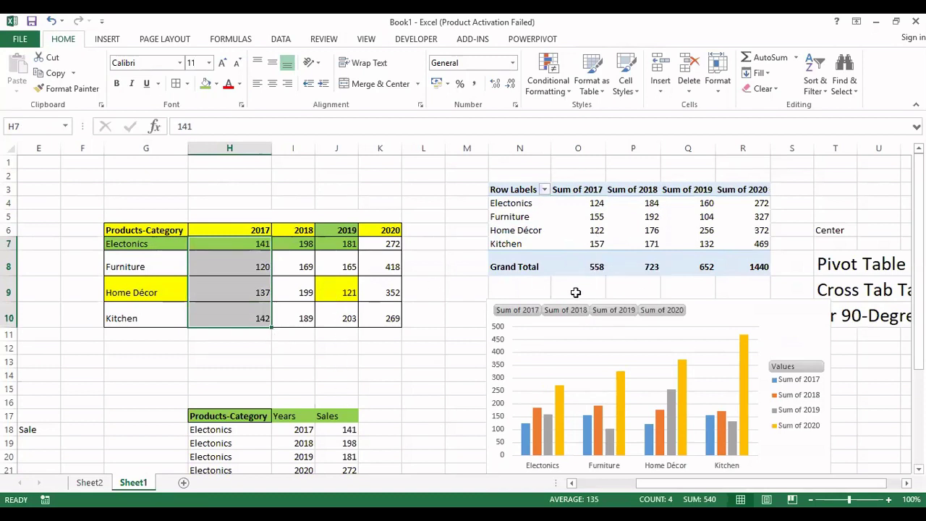
pyautogui.scroll(-2, 519, 289)
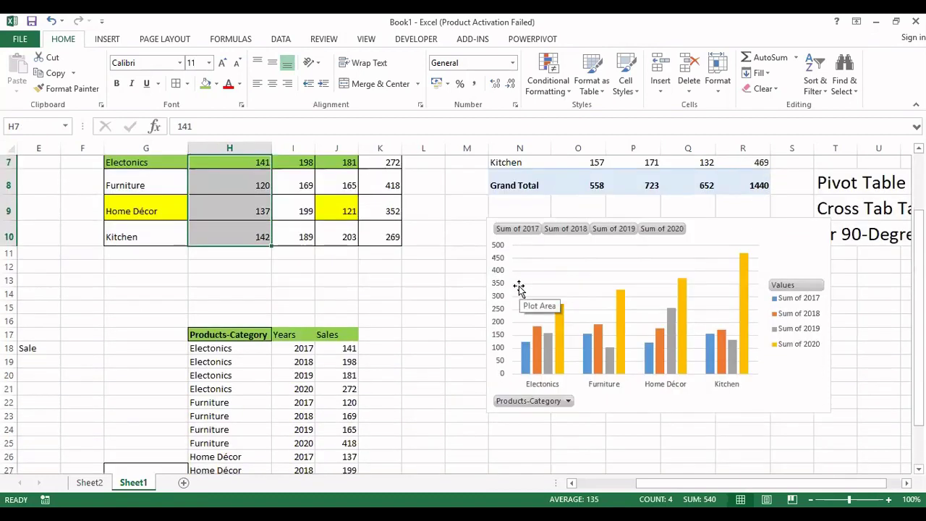
pyautogui.scroll(2, 518, 289)
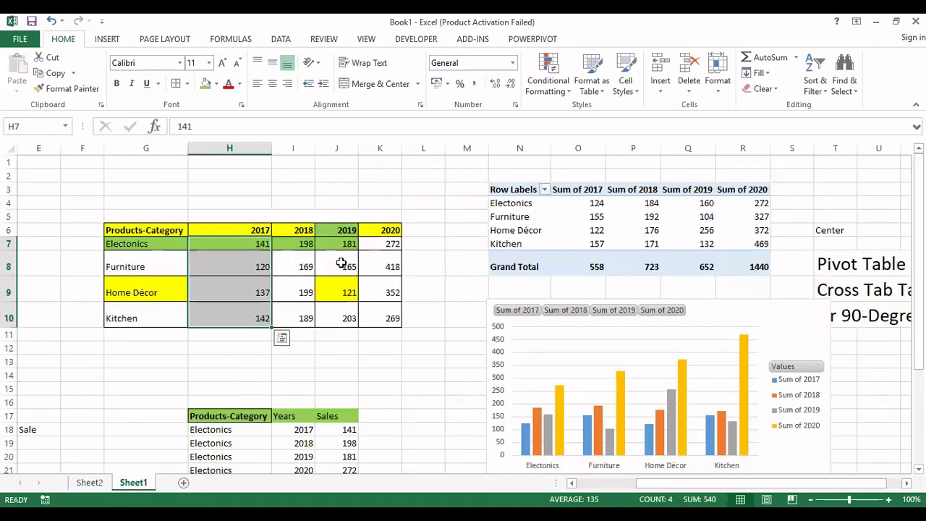
pyautogui.click(307, 246)
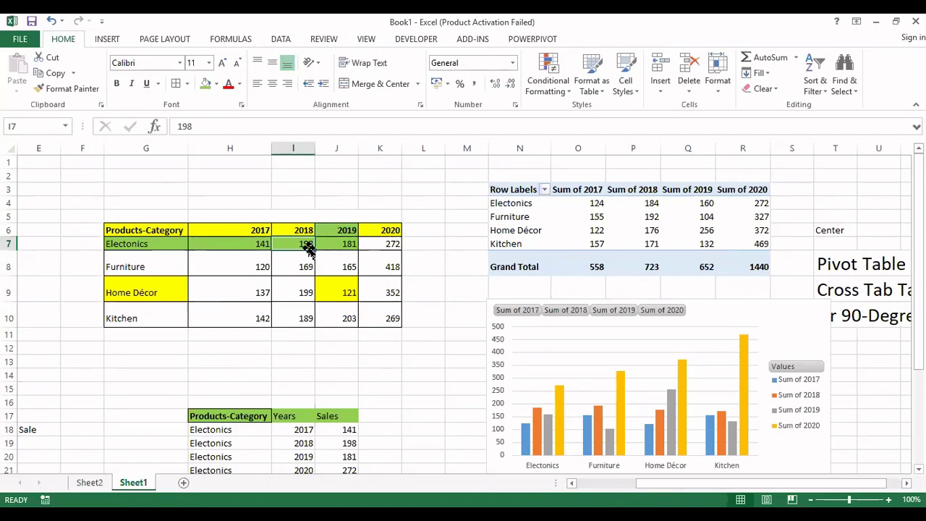
pyautogui.scroll(-1, 382, 281)
pyautogui.scroll(1, 391, 282)
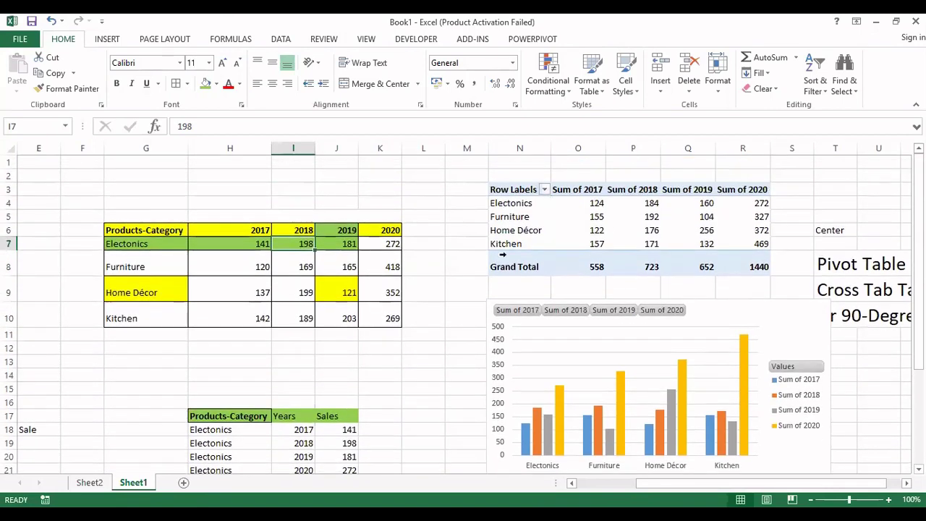
# Check the PivotTable sums beside the cross-tab table, and look over the category, years and sales list at H17:J33
pyautogui.click(611, 229)
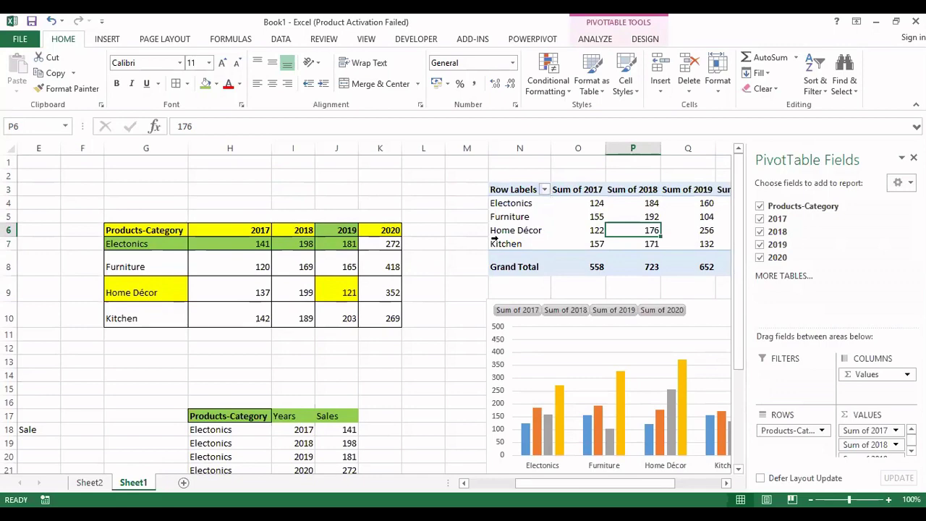
pyautogui.click(596, 203)
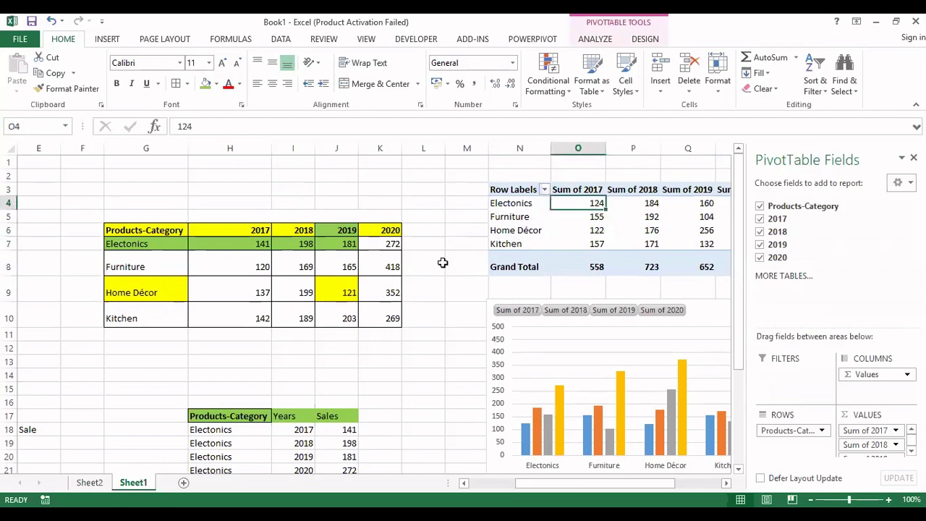
pyautogui.keyDown('shift'); pyautogui.click(270, 244); pyautogui.keyUp('shift')
pyautogui.click(443, 272)
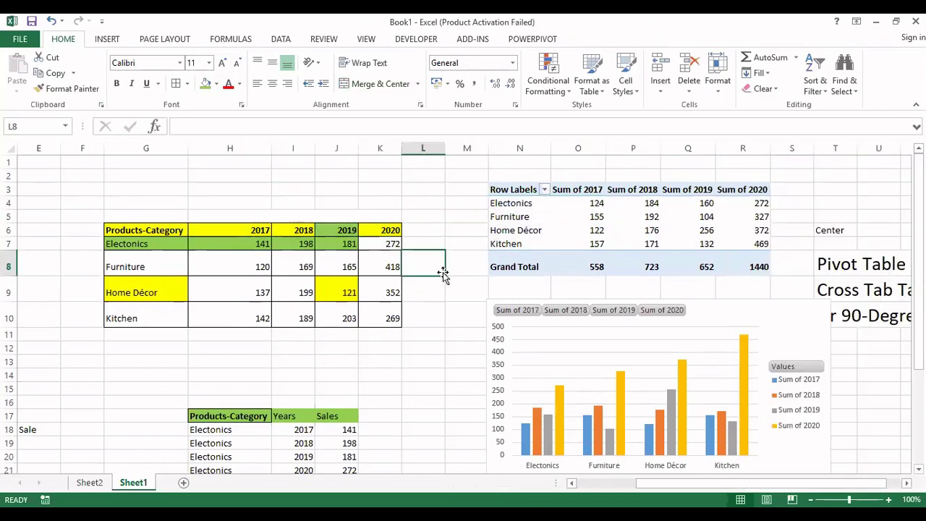
pyautogui.scroll(-2, 446, 272)
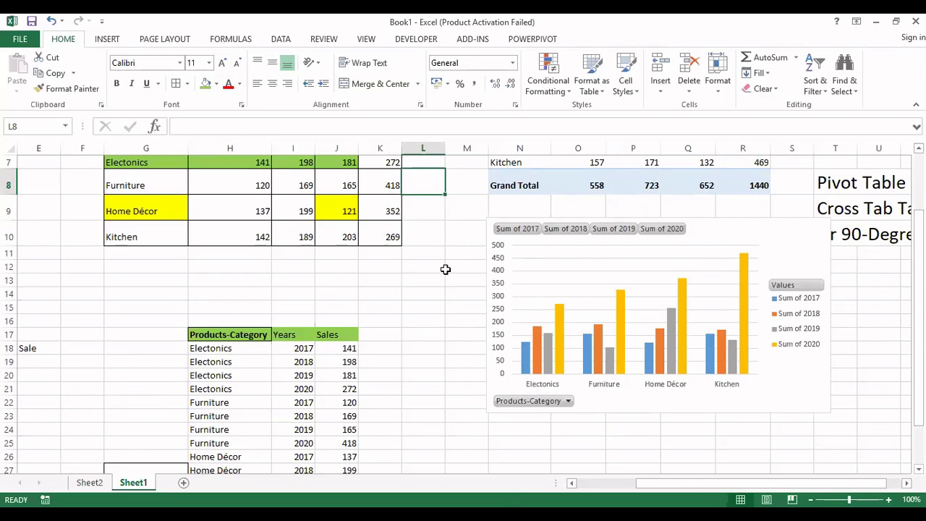
pyautogui.scroll(-3, 446, 269)
pyautogui.scroll(5, 446, 269)
pyautogui.scroll(-2, 432, 278)
pyautogui.scroll(-3, 431, 279)
pyautogui.scroll(2, 432, 280)
pyautogui.scroll(-1, 343, 291)
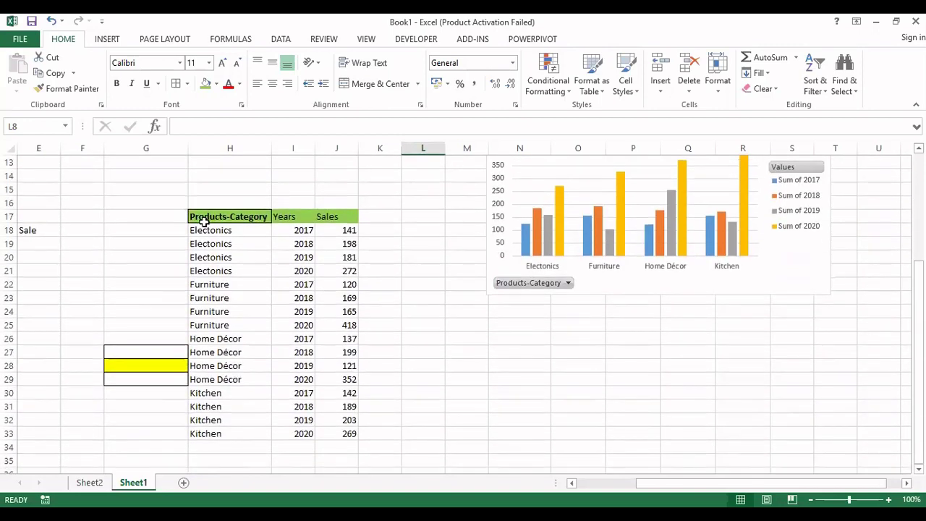
# Insert a PivotChart from the list in Sheet1 range H17:J33, placed on the existing worksheet at N26
pyautogui.moveTo(204, 217); pyautogui.dragTo(337, 432)
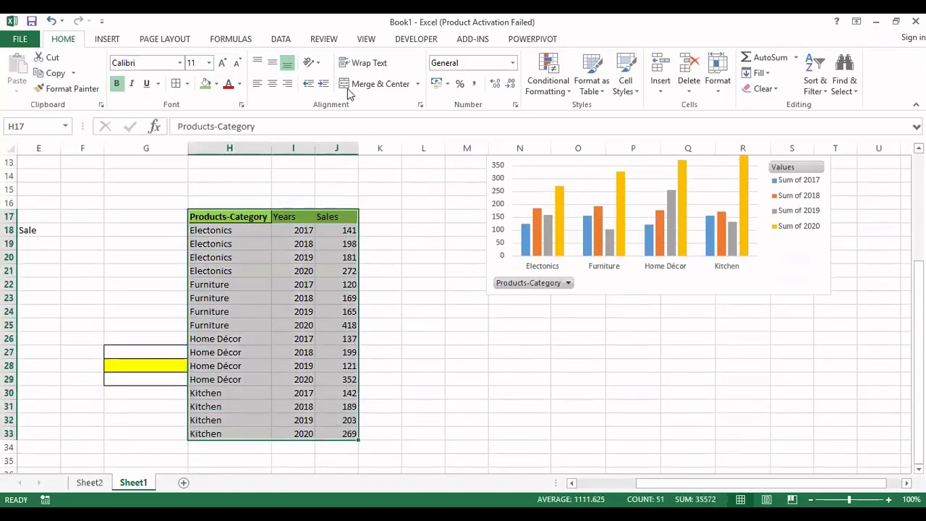
pyautogui.click(104, 39)
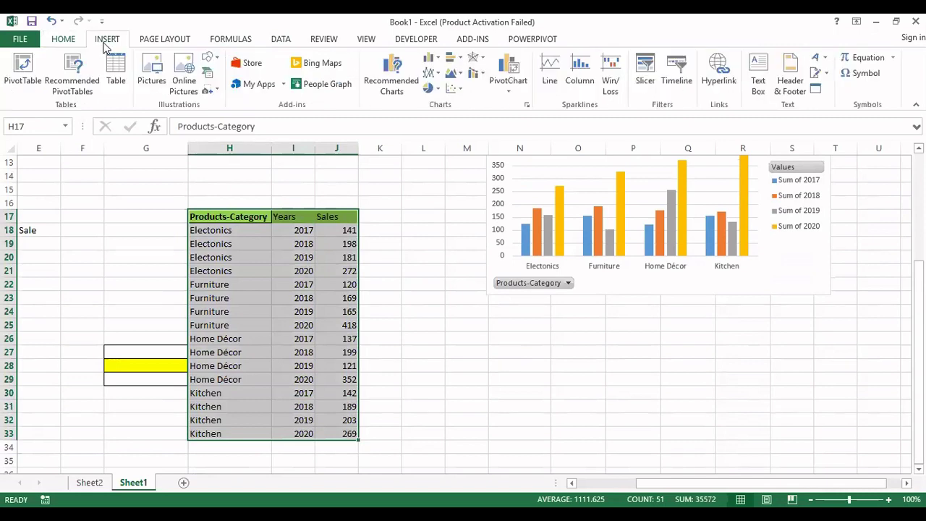
pyautogui.click(508, 87)
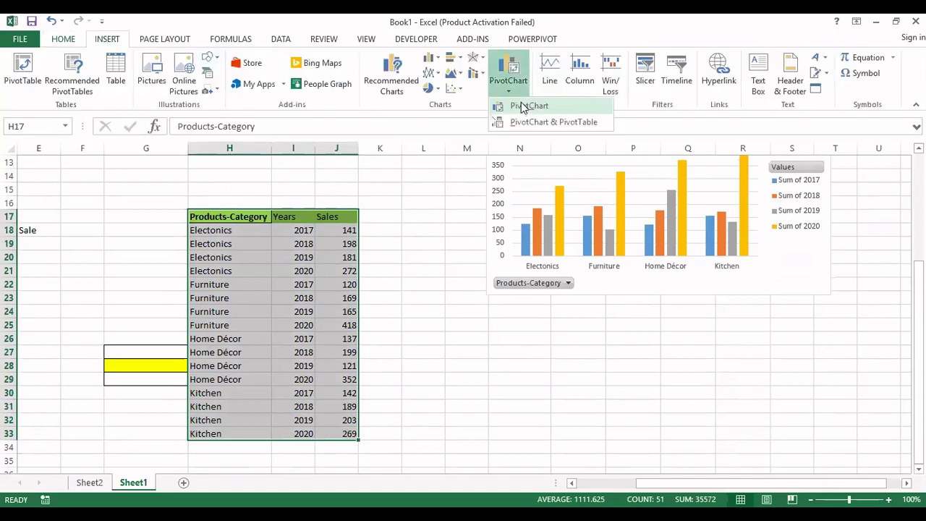
pyautogui.click(522, 106)
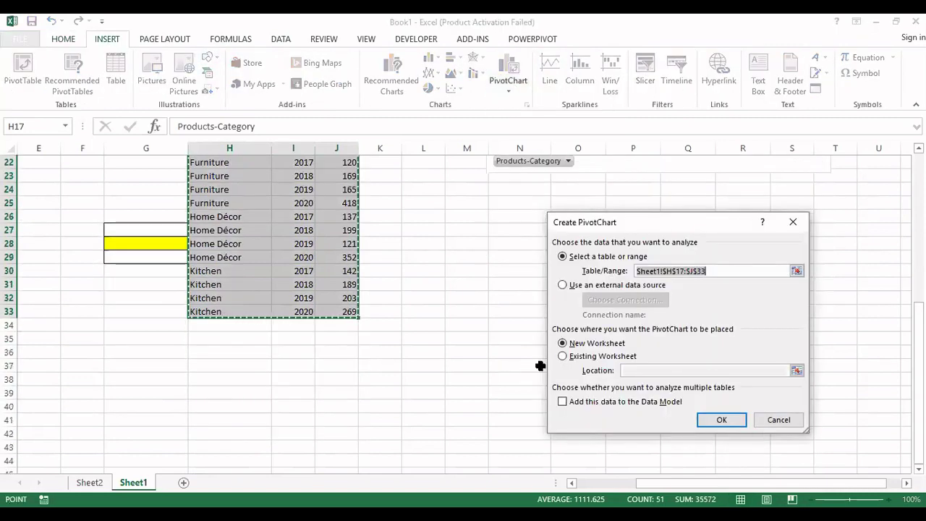
pyautogui.click(563, 356)
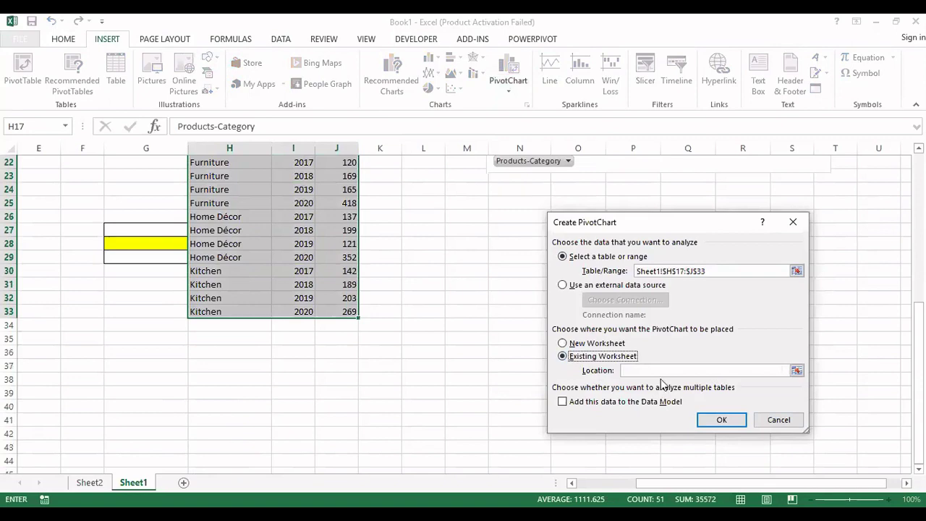
pyautogui.click(498, 216)
pyautogui.click(719, 419)
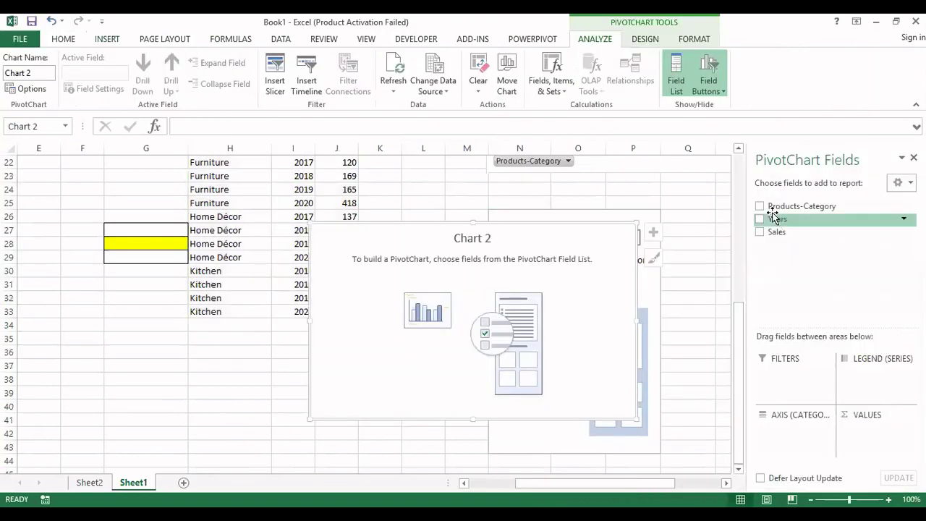
# Add the fields Products-Category, Years and Sales to the new PivotChart and move the chart lower on the sheet
pyautogui.click(760, 208)
pyautogui.click(760, 220)
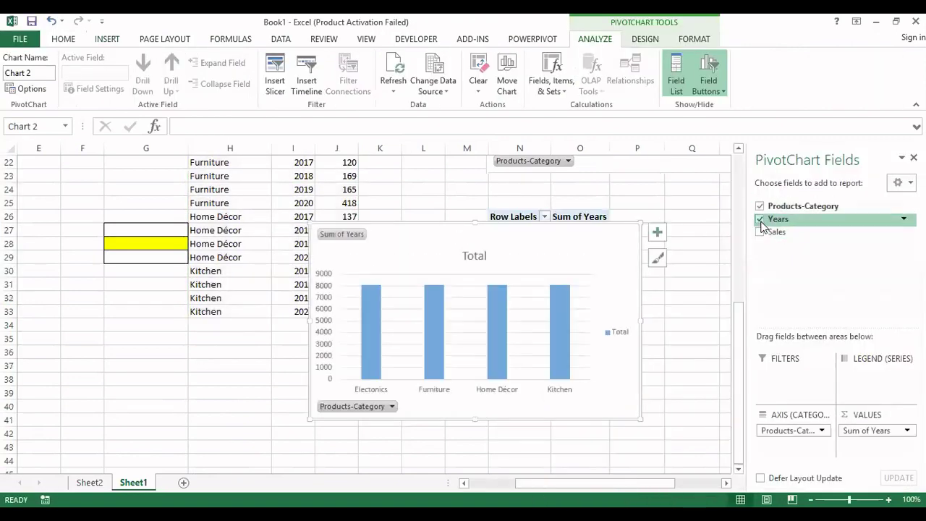
pyautogui.click(761, 234)
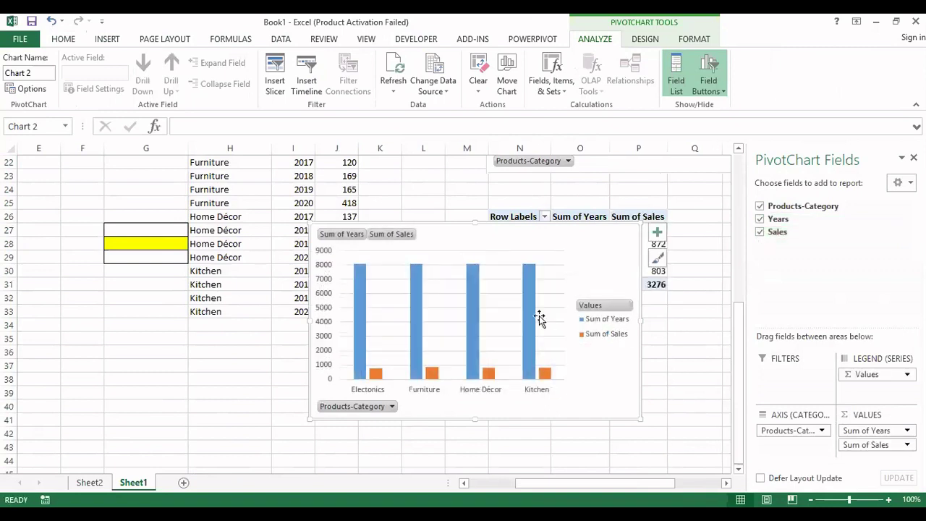
pyautogui.moveTo(487, 246); pyautogui.dragTo(532, 325)
# Put Years on the chart's axis and Products-Category in its legend, and move the chart clear of its PivotTable
pyautogui.moveTo(867, 430); pyautogui.dragTo(790, 443)
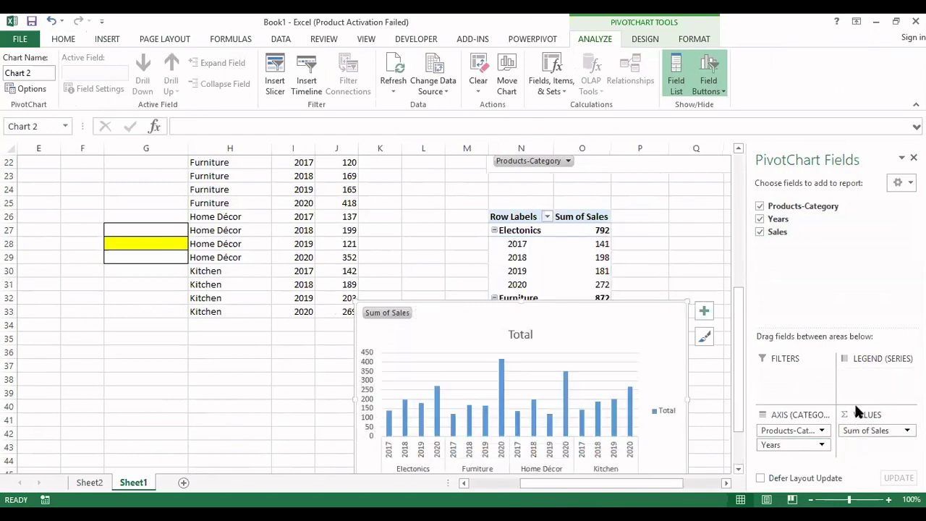
pyautogui.moveTo(792, 432); pyautogui.dragTo(886, 378)
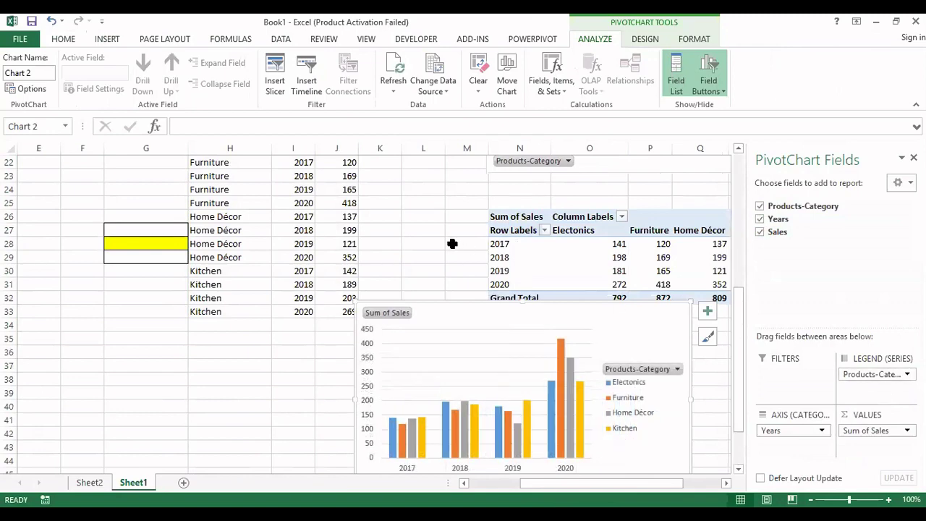
pyautogui.moveTo(572, 319); pyautogui.dragTo(612, 361)
# Hide the field list and compare the 2017 Electonics sales in the new PivotTable, the list row H18:J18 and the cross-tab cell H7
pyautogui.scroll(2, 440, 246)
pyautogui.scroll(-2, 440, 246)
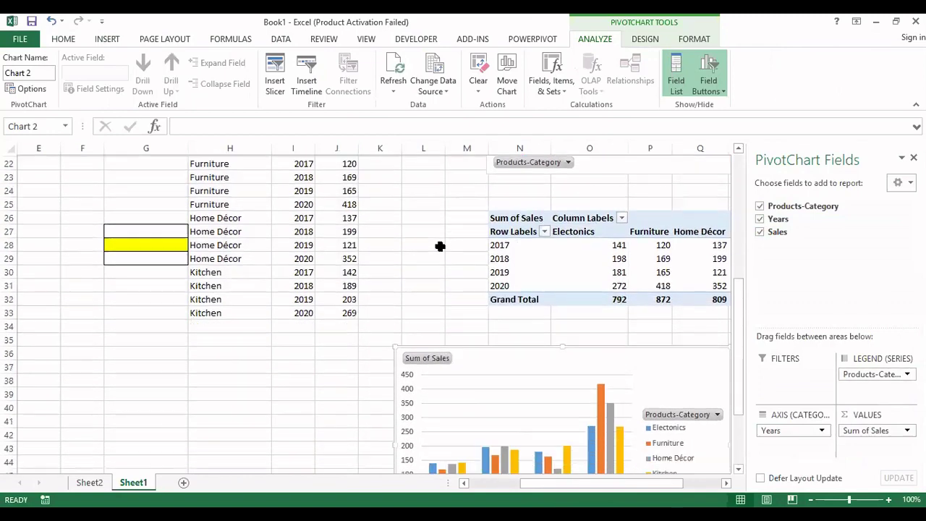
pyautogui.scroll(1, 439, 245)
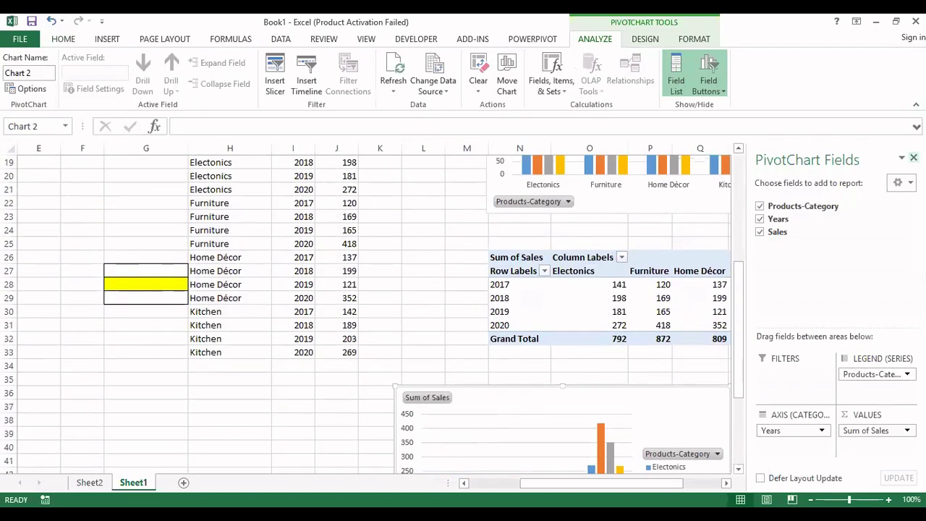
pyautogui.click(913, 157)
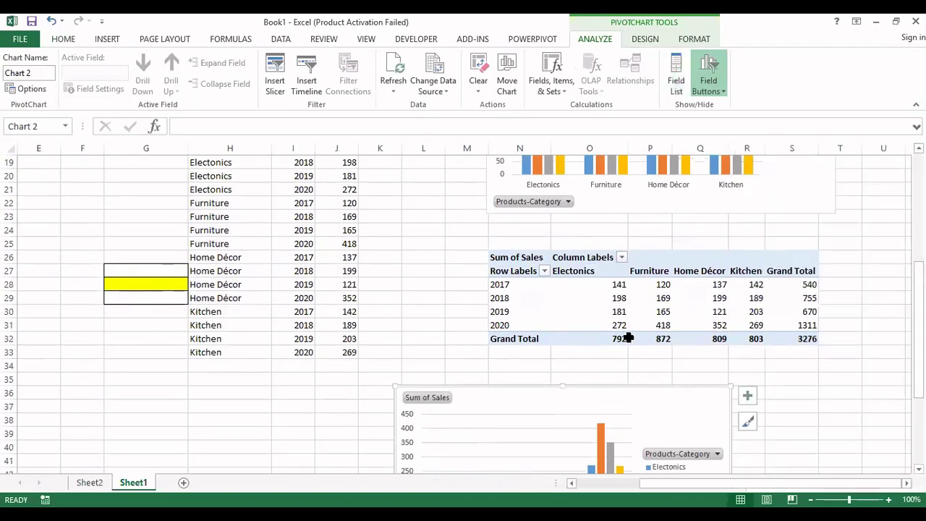
pyautogui.click(521, 284)
pyautogui.click(586, 284)
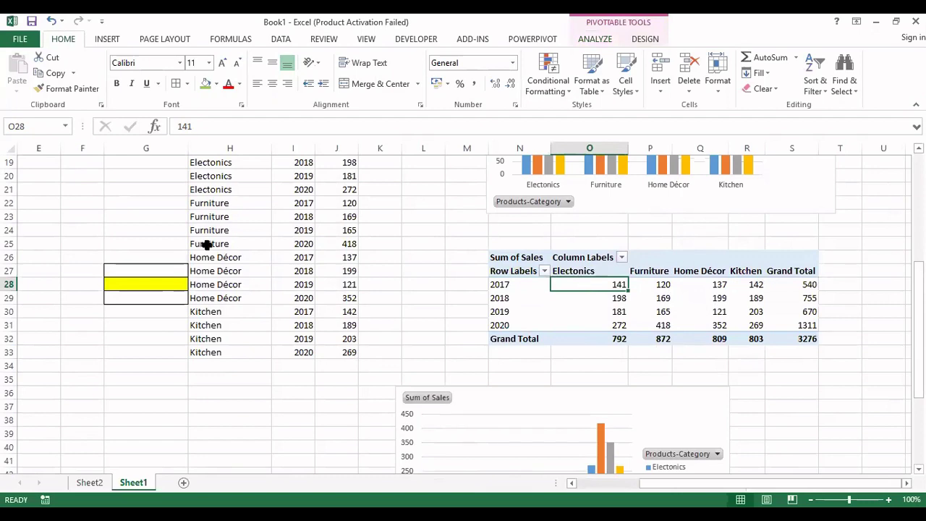
pyautogui.scroll(5, 207, 245)
pyautogui.scroll(-2, 207, 245)
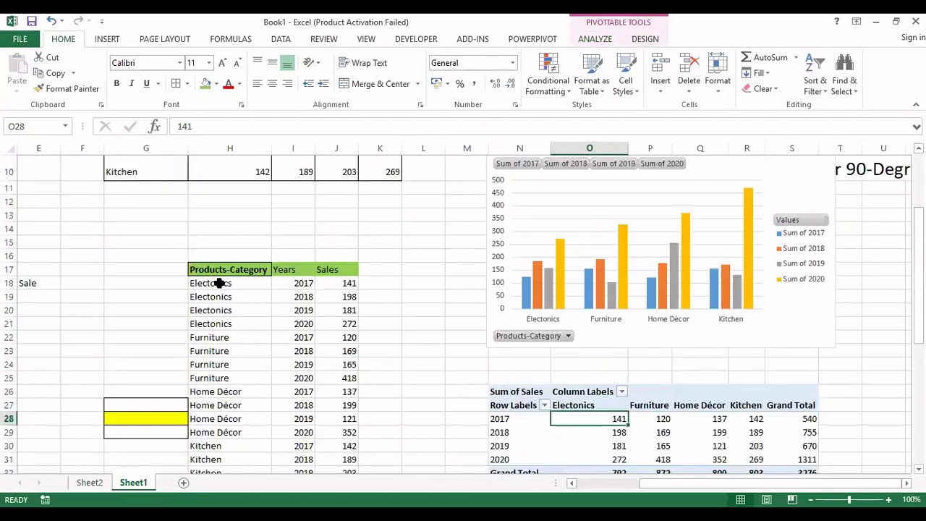
pyautogui.moveTo(219, 283); pyautogui.dragTo(335, 280)
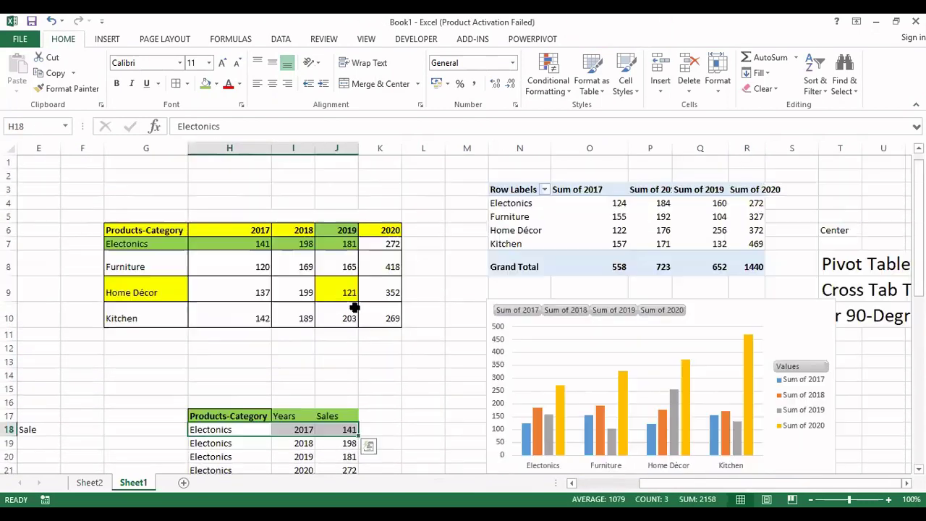
pyautogui.scroll(3, 354, 300)
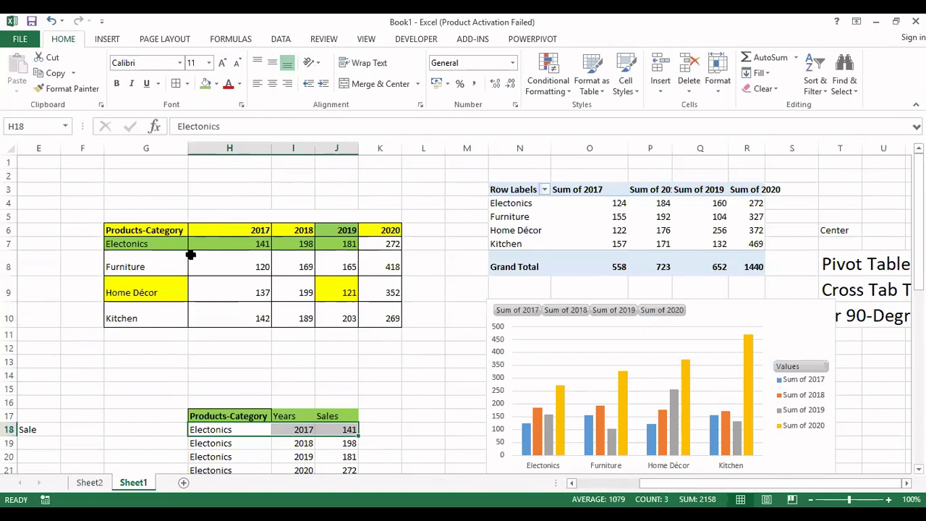
pyautogui.click(211, 242)
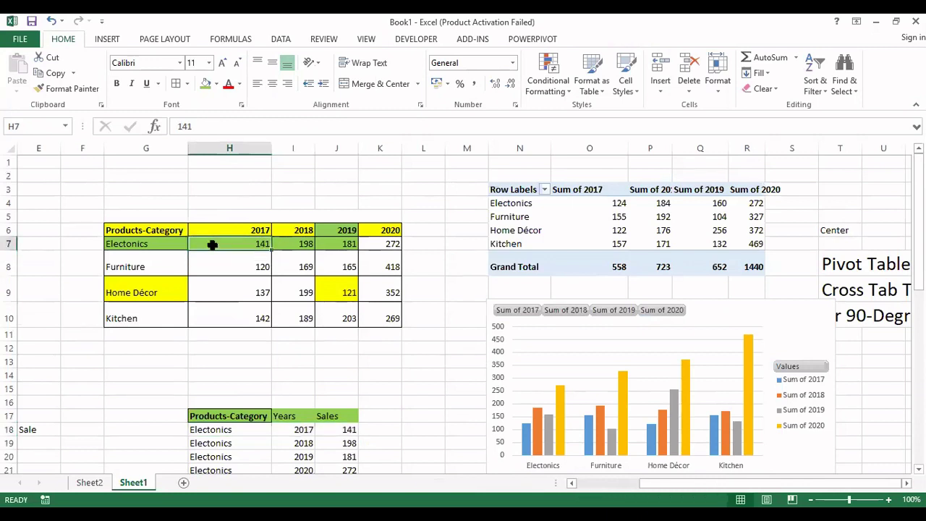
pyautogui.scroll(-1, 271, 258)
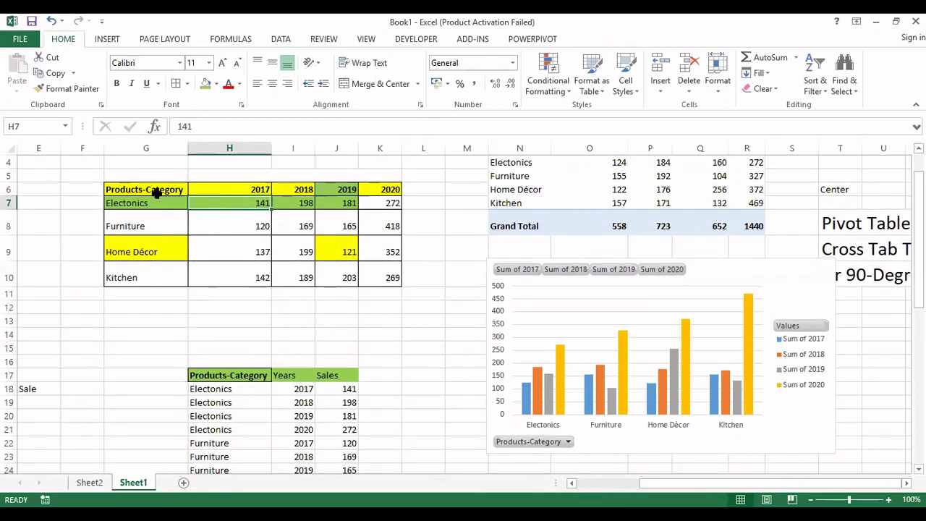
# Copy the cross-tab table G6:K10 to U27 beside the new PivotTable and autofit column U to its contents
pyautogui.moveTo(217, 190); pyautogui.dragTo(396, 281)
pyautogui.scroll(-4, 476, 306)
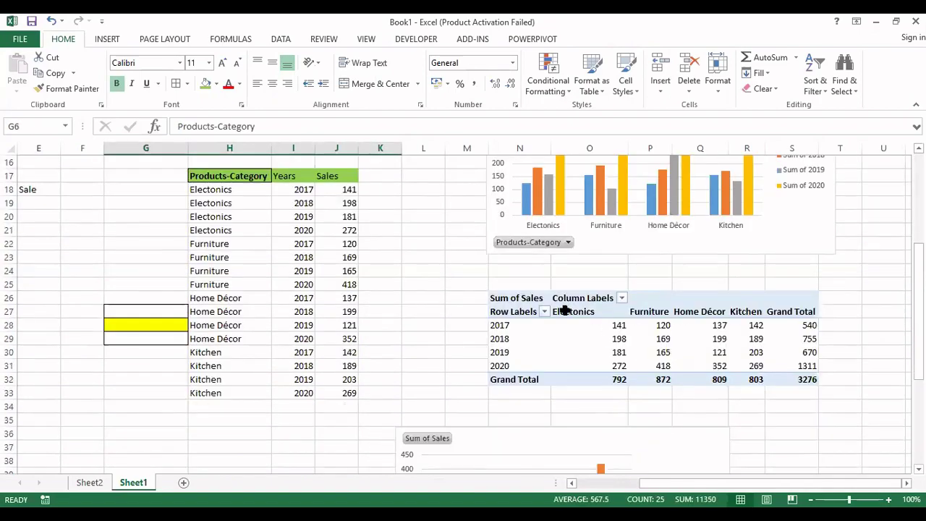
pyautogui.scroll(4, 229, 269)
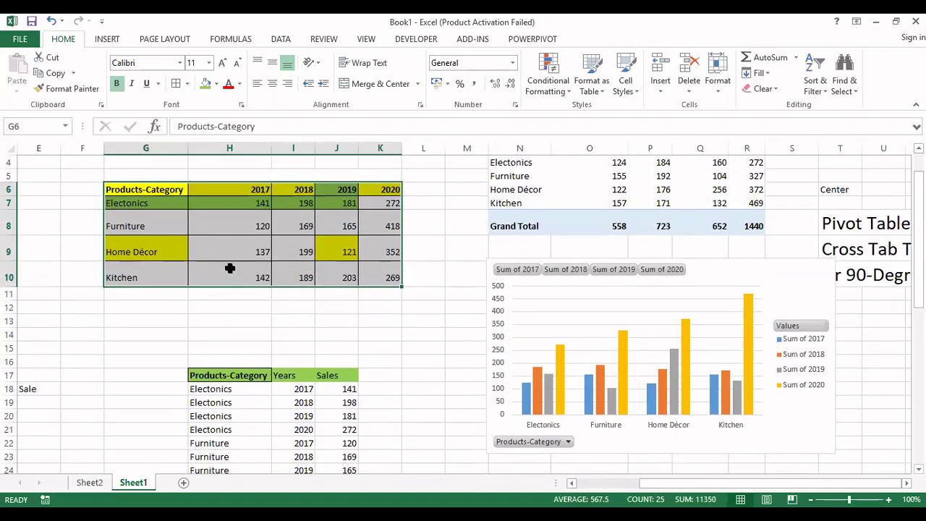
pyautogui.hotkey('ctrl', 'c')
pyautogui.scroll(-6, 274, 288)
pyautogui.click(839, 242)
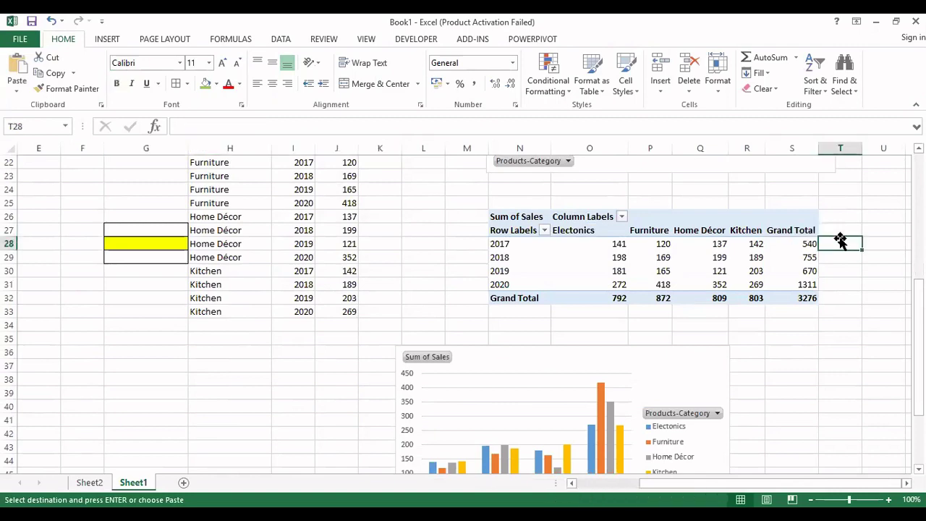
pyautogui.press('Right')
pyautogui.press('Right')
pyautogui.press('Right')
pyautogui.press('Right')
pyautogui.press('Right')
pyautogui.press('Right')
pyautogui.press('Right')
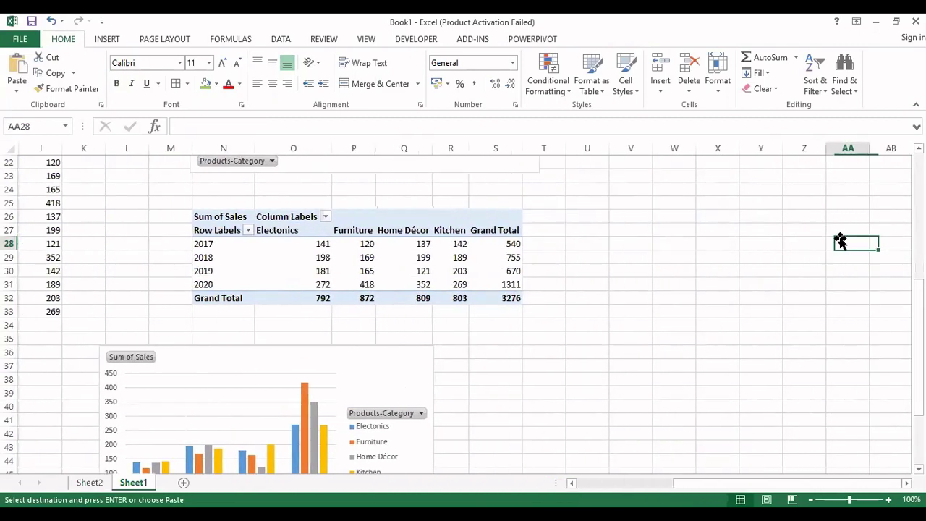
pyautogui.press('Left')
pyautogui.press('Left')
pyautogui.press('Left')
pyautogui.press('Left')
pyautogui.press('Left')
pyautogui.press('Left')
pyautogui.press('Up')
pyautogui.hotkey('ctrl', 'v')
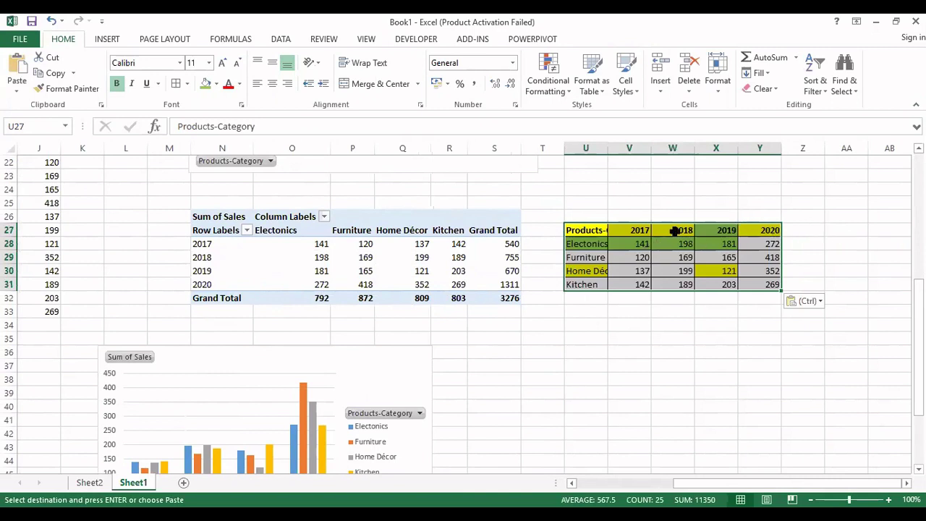
pyautogui.doubleClick(607, 148)
pyautogui.click(707, 357)
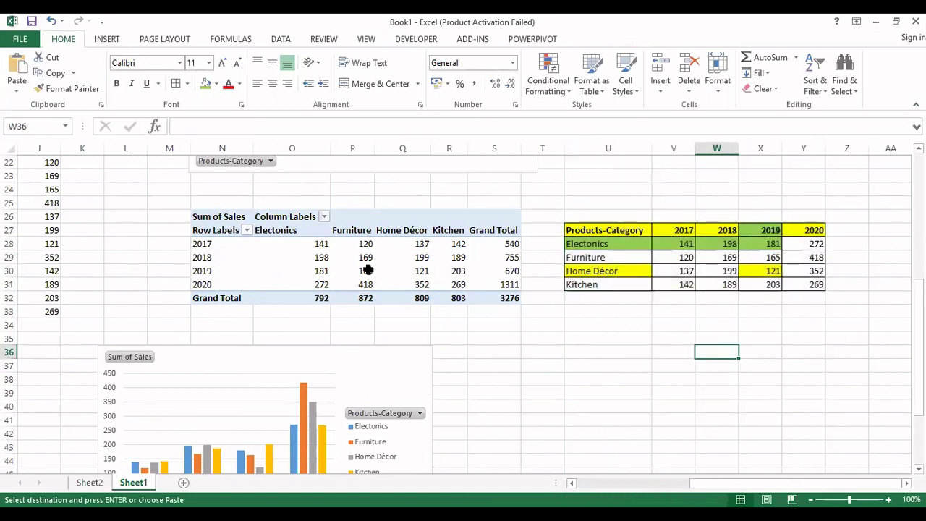
# Show the new PivotTable's field list and swap its layout, putting Products-Category in rows and Years in columns
pyautogui.click(448, 275)
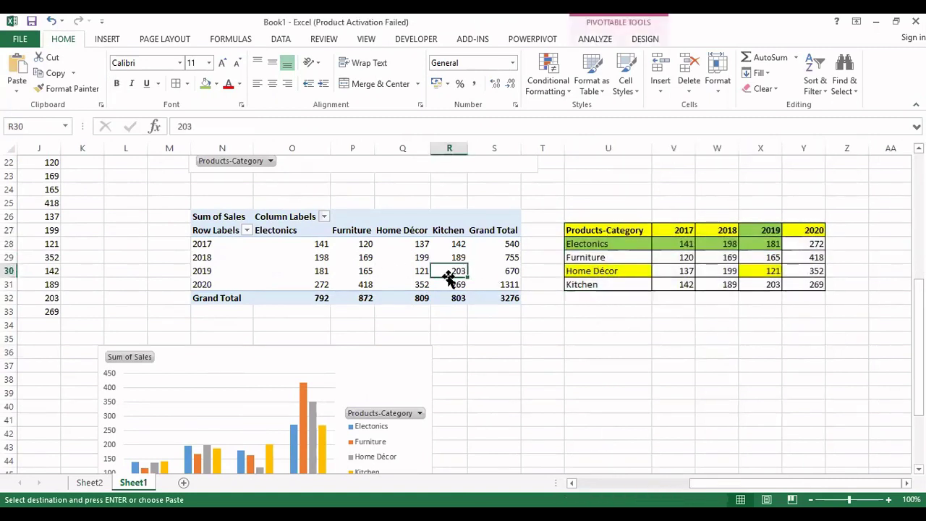
pyautogui.click(230, 272)
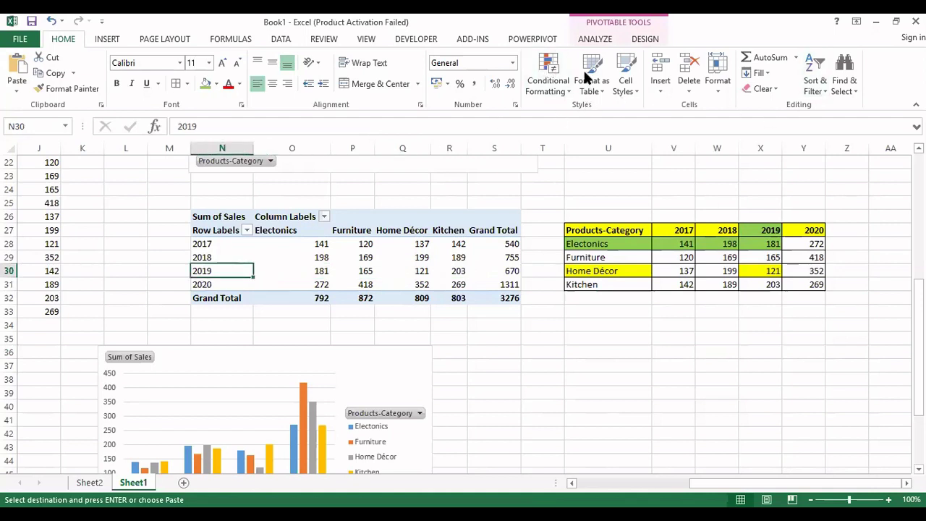
pyautogui.click(628, 35)
pyautogui.click(600, 41)
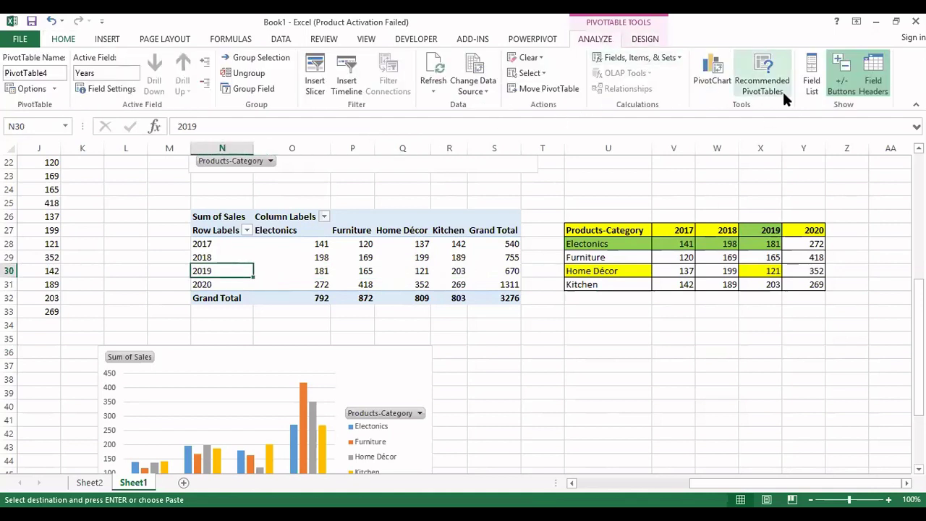
pyautogui.click(812, 76)
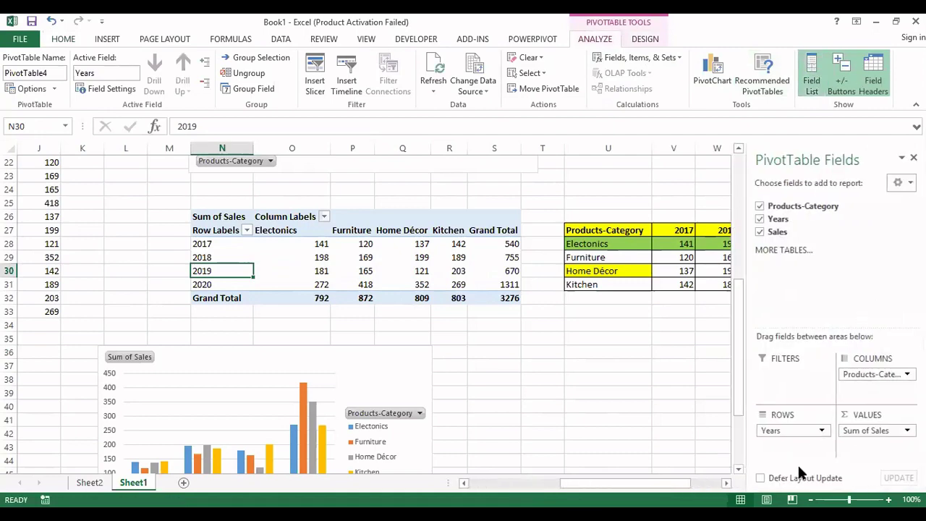
pyautogui.moveTo(873, 375); pyautogui.dragTo(792, 444)
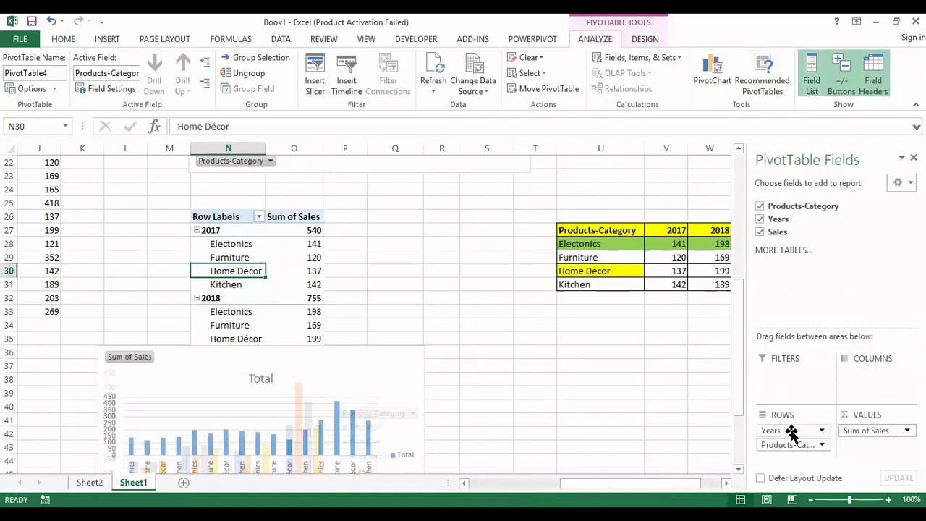
pyautogui.moveTo(856, 388); pyautogui.dragTo(855, 380)
# Compare the 2017 and 2018 Electonics sales in the rearranged PivotTable with those in the copied cross-tab table
pyautogui.click(564, 324)
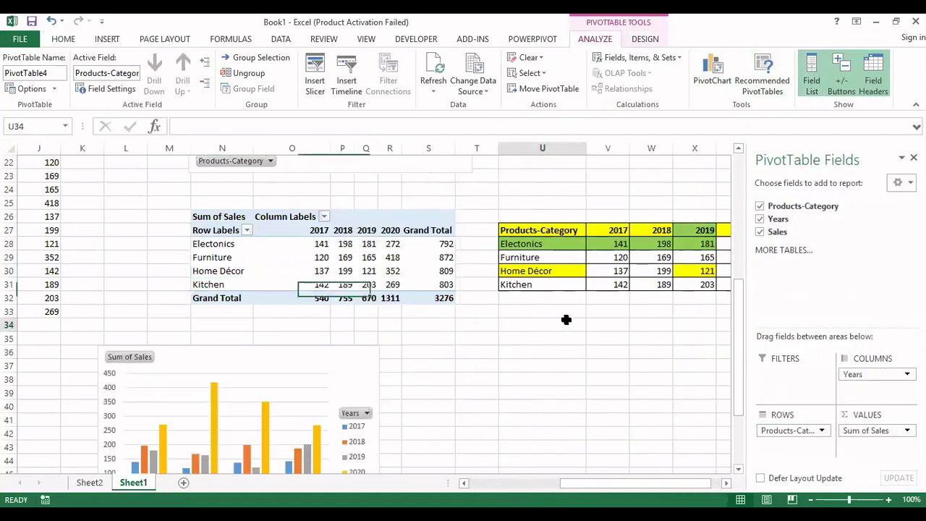
pyautogui.press('Right')
pyautogui.press('Right')
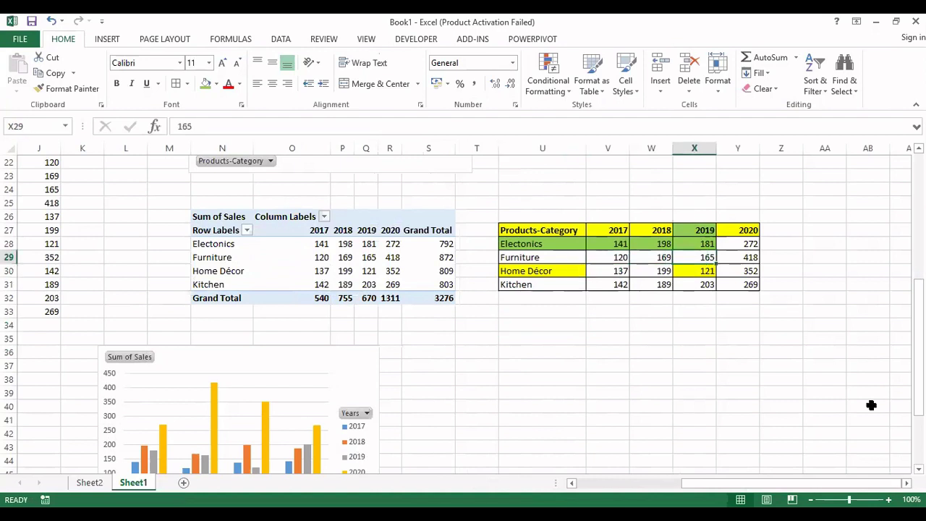
pyautogui.press('Left')
pyautogui.press('Left')
pyautogui.press('Up')
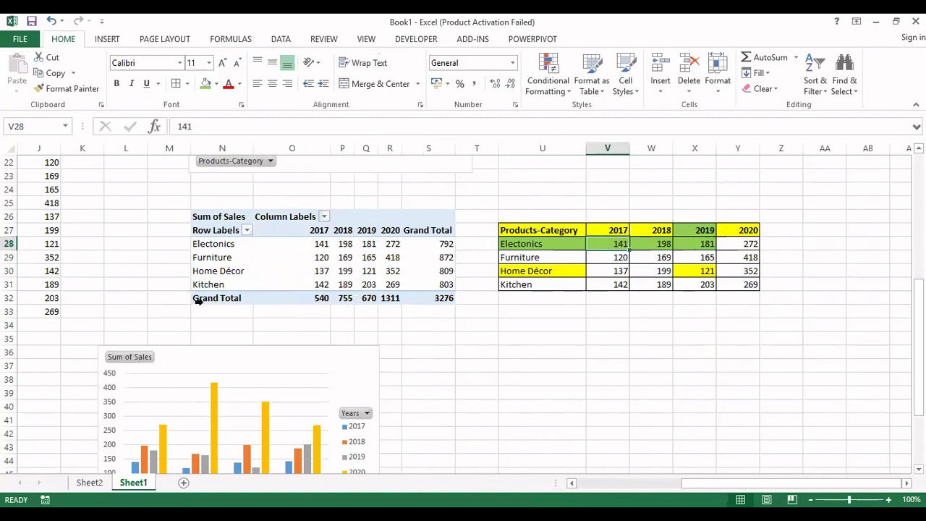
pyautogui.click(318, 248)
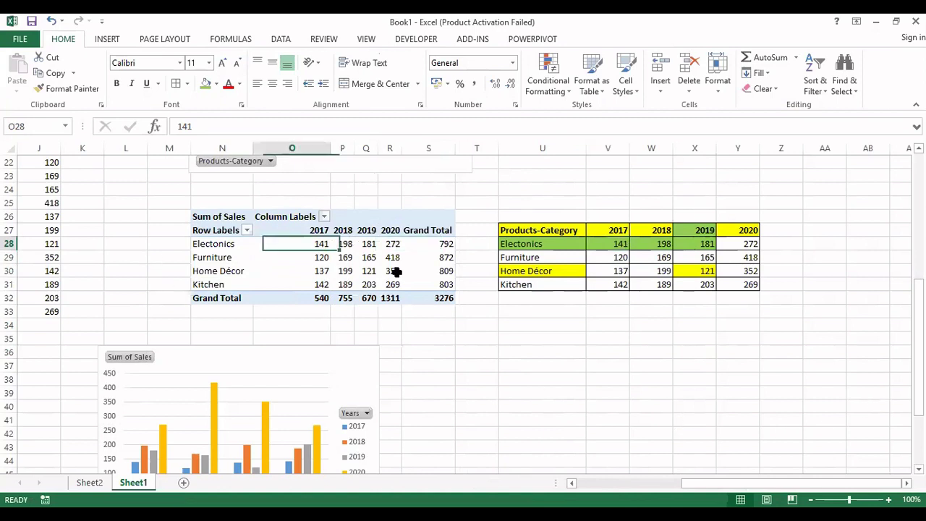
pyautogui.click(620, 245)
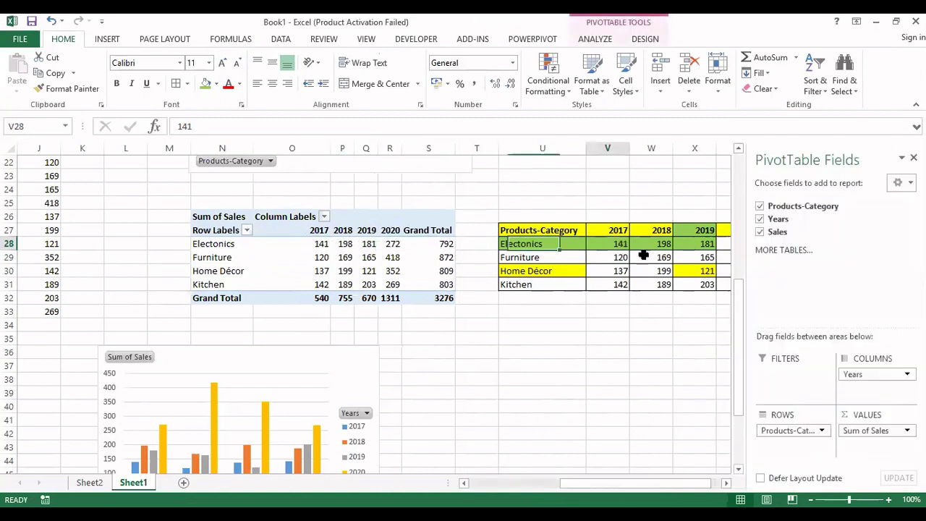
pyautogui.click(350, 244)
pyautogui.click(661, 248)
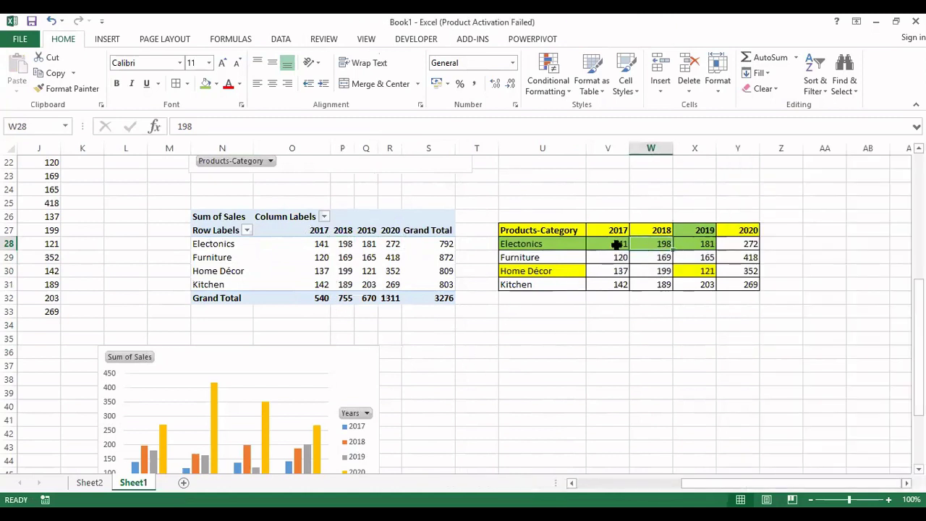
# Examine the copied cross-tab table's 2017 figures V28:V31 and its full block of sales values V28:Y31
pyautogui.moveTo(620, 245); pyautogui.dragTo(620, 286)
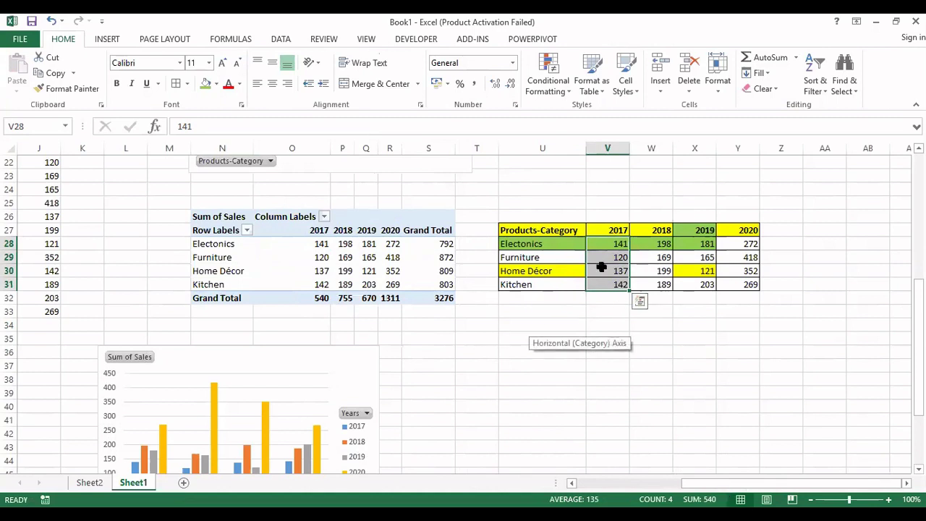
pyautogui.click(657, 242)
pyautogui.moveTo(615, 243); pyautogui.dragTo(741, 286)
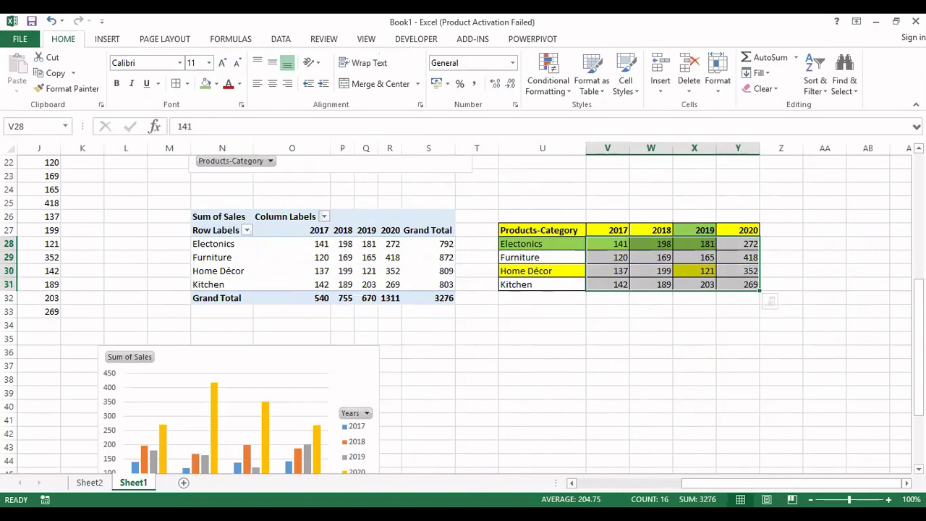
pyautogui.click(485, 322)
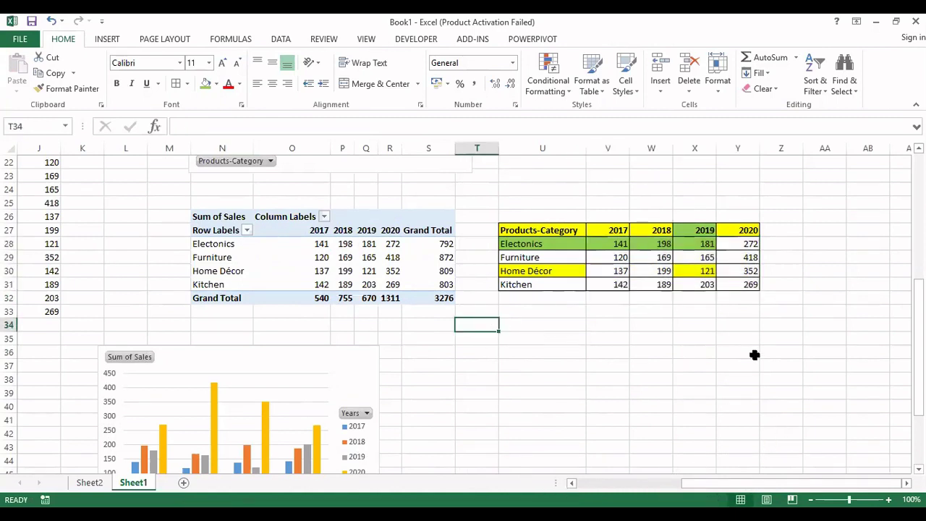
# Compare the original cross-tab table with the category, years and sales list, including the repeated Furniture entries H22:H25
pyautogui.scroll(7, 868, 210)
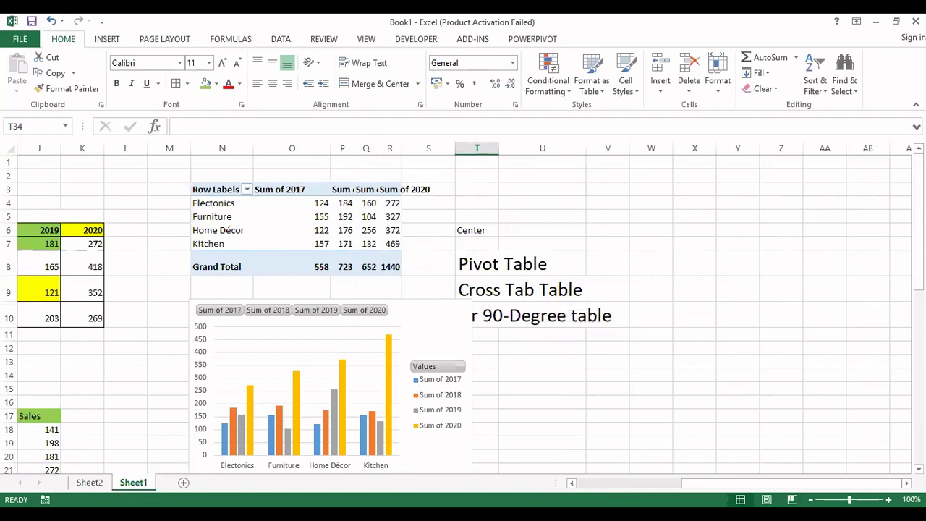
pyautogui.moveTo(713, 487); pyautogui.dragTo(634, 494)
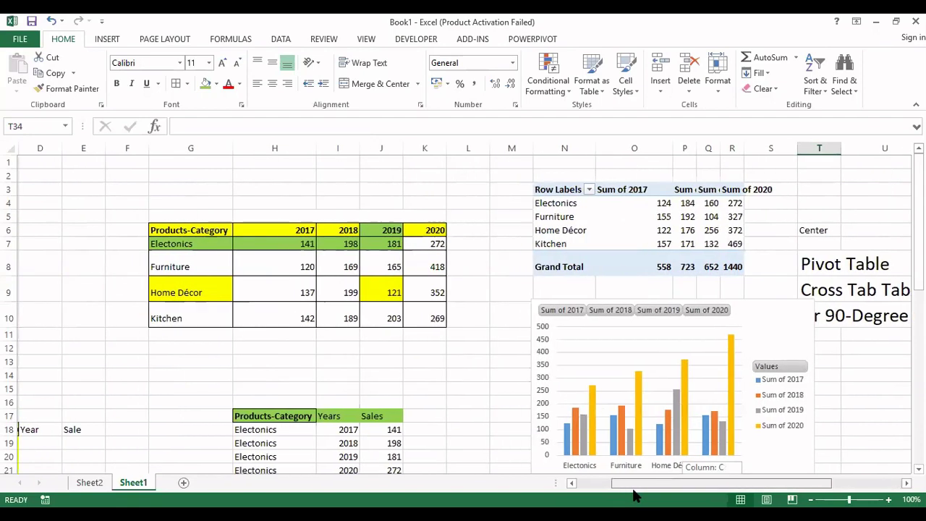
pyautogui.scroll(-5, 347, 317)
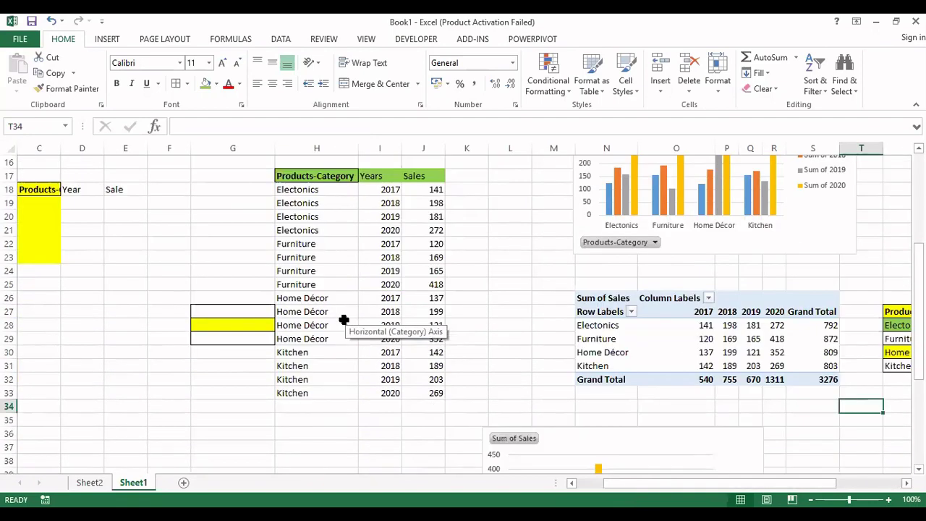
pyautogui.scroll(2, 343, 320)
pyautogui.scroll(-1, 343, 320)
pyautogui.scroll(2, 344, 320)
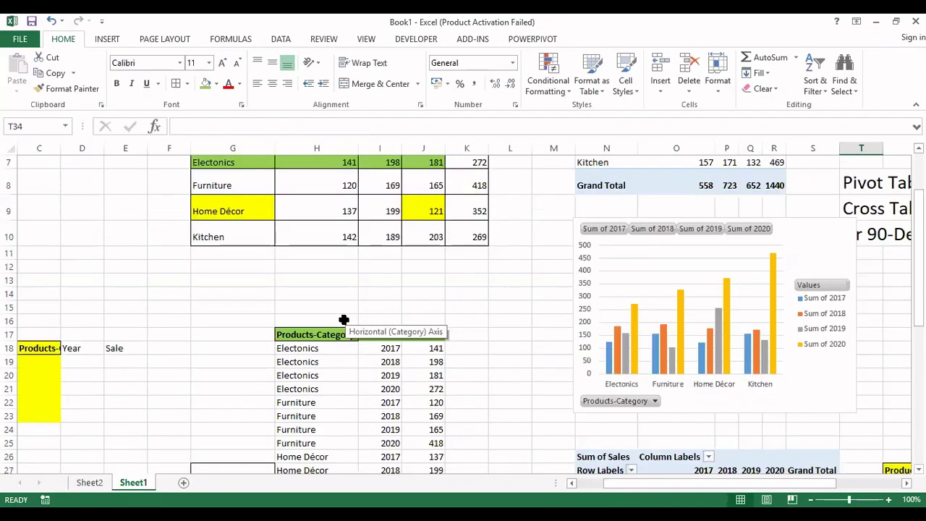
pyautogui.scroll(-1, 344, 319)
pyautogui.scroll(3, 343, 320)
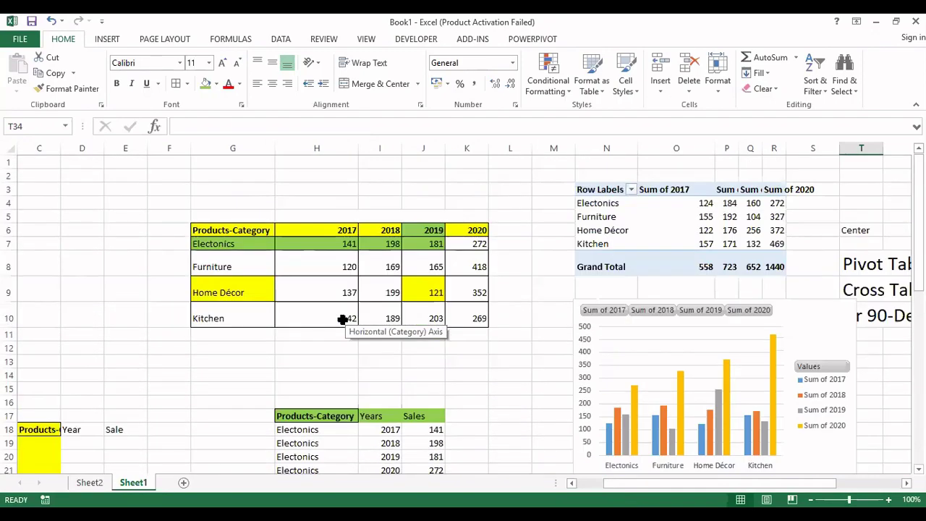
pyautogui.scroll(-3, 343, 319)
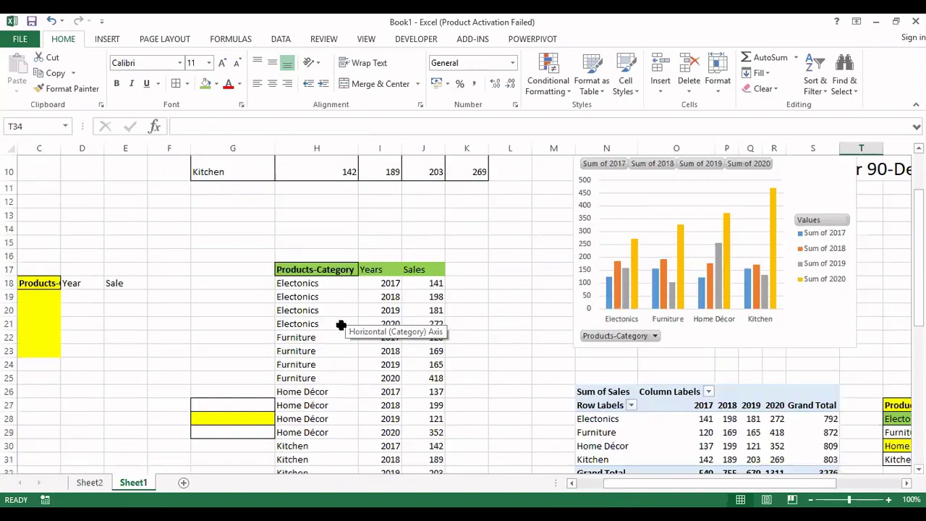
pyautogui.moveTo(316, 341); pyautogui.dragTo(327, 377)
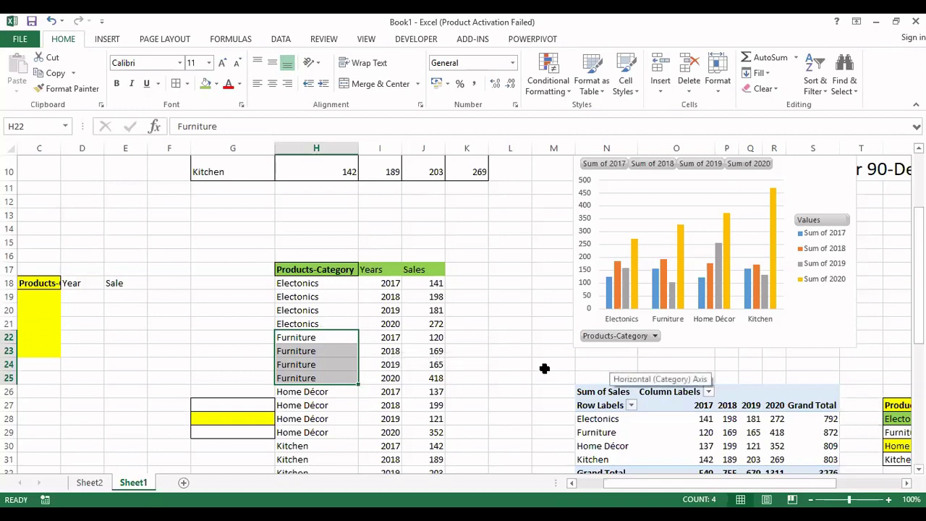
pyautogui.scroll(3, 456, 369)
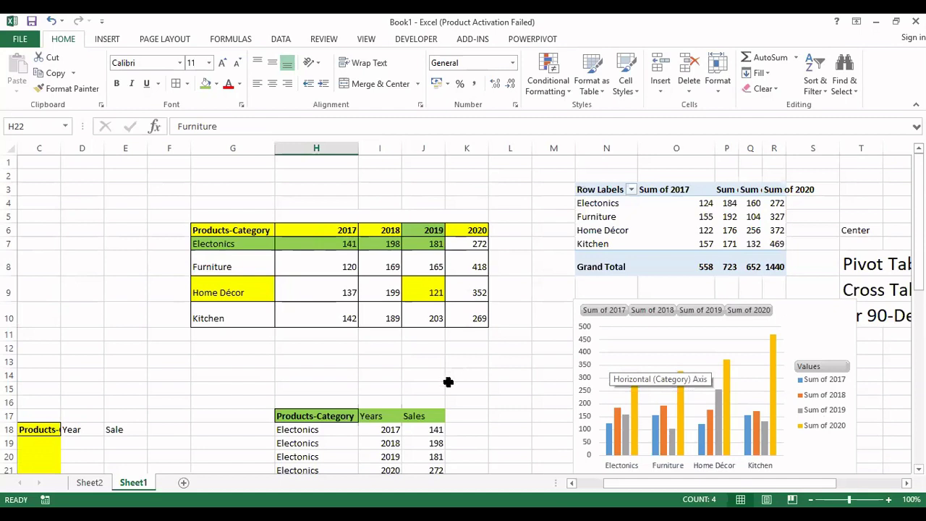
# Copy the cross-tab table G6:K10 and switch to the Power Query Editor holding the Table query
pyautogui.moveTo(233, 236); pyautogui.dragTo(449, 313)
pyautogui.hotkey('ctrl', 'c')
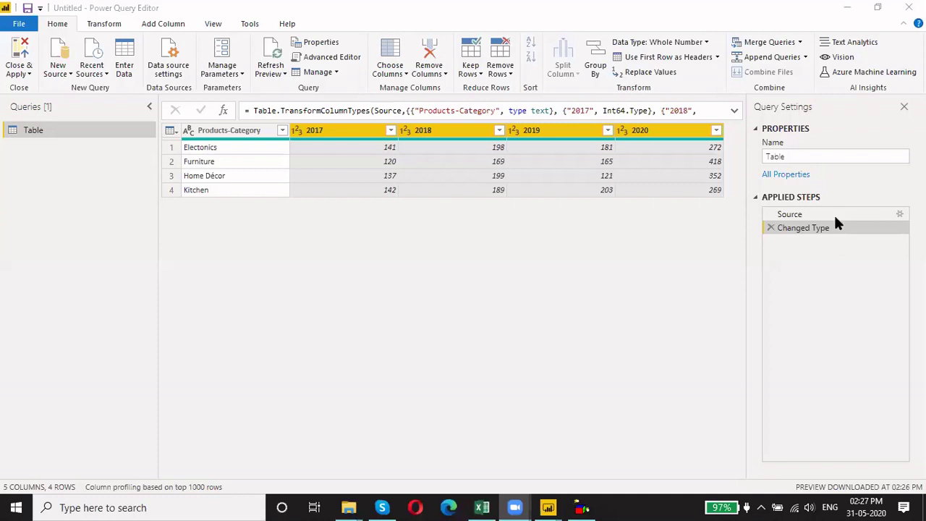
pyautogui.click(675, 272)
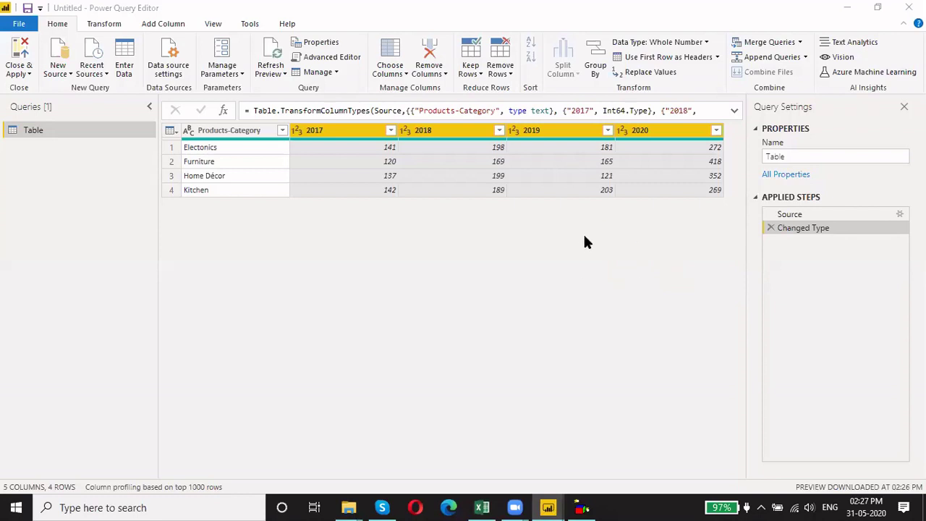
# Switch between the Excel workbook and the Power Query Editor to compare the cross-tab table with the Table query, clearing the pending copy
pyautogui.moveTo(514, 507)
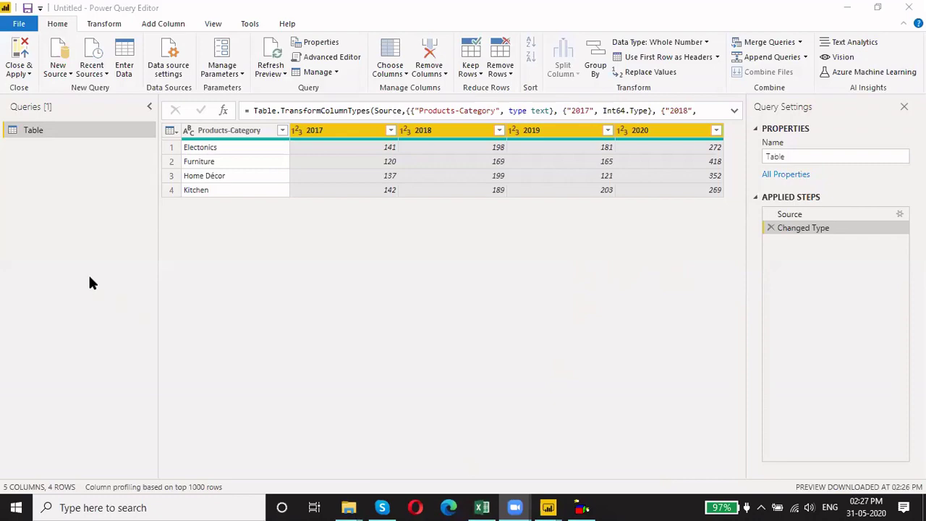
pyautogui.click(490, 508)
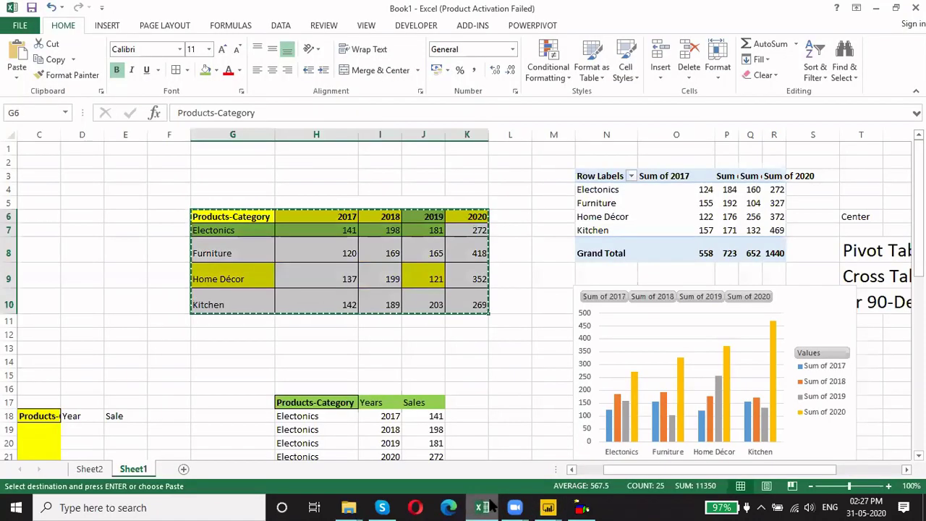
pyautogui.press('Escape')
pyautogui.click(515, 507)
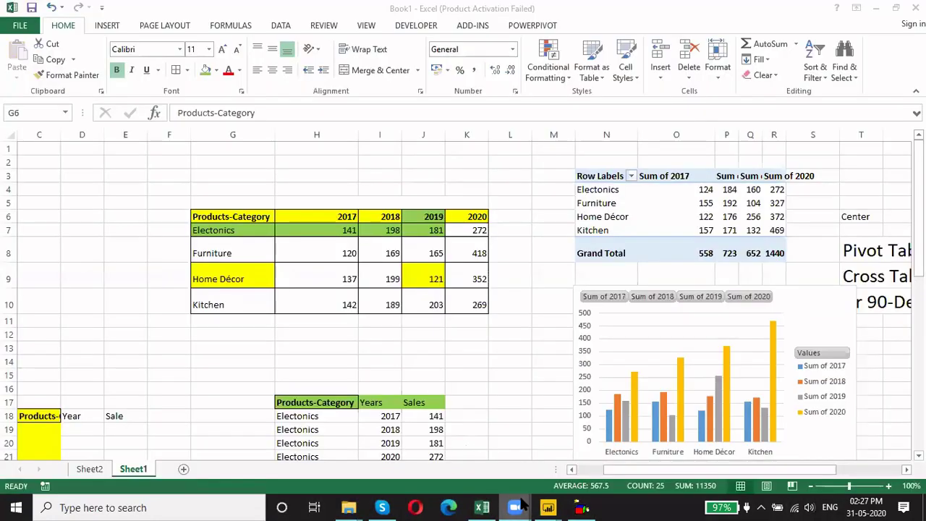
pyautogui.moveTo(548, 507)
pyautogui.click(579, 446)
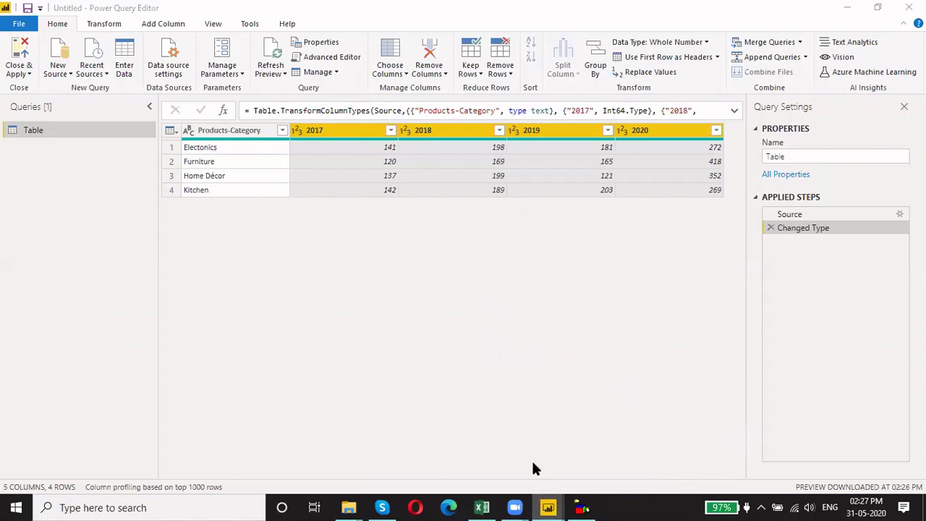
pyautogui.click(482, 507)
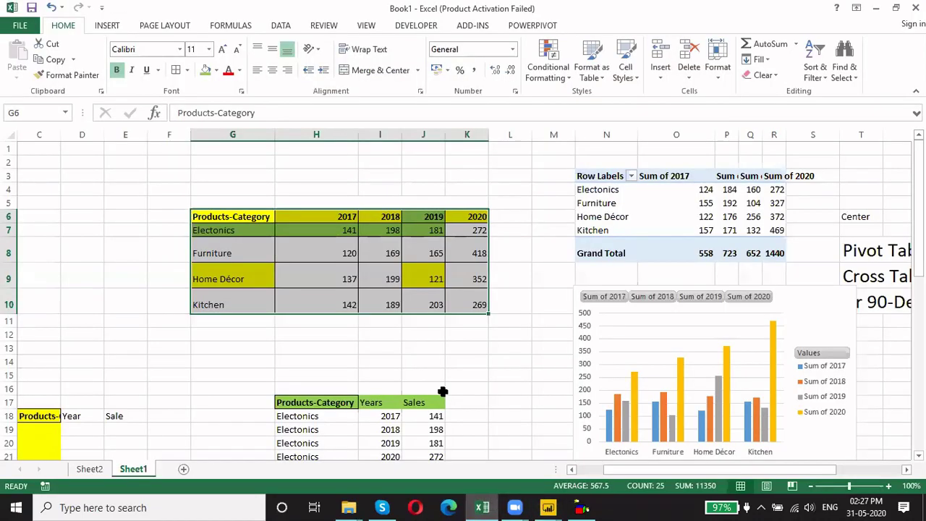
pyautogui.click(547, 507)
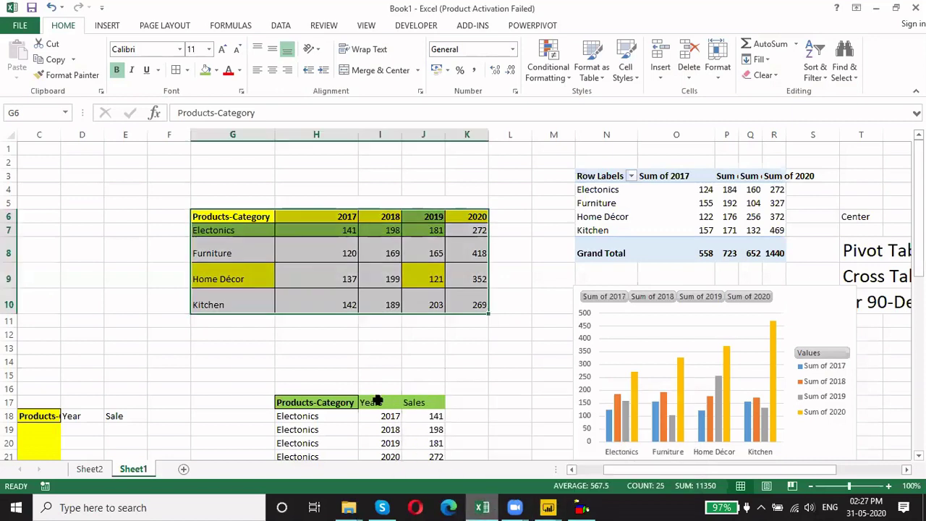
# Select the whole cross-tab table from the Products-Category header G6 to K10 in Excel and copy it again
pyautogui.click(335, 338)
pyautogui.press('Up')
pyautogui.press('Up')
pyautogui.press('Up')
pyautogui.press('Up')
pyautogui.press('Up')
pyautogui.press('Up')
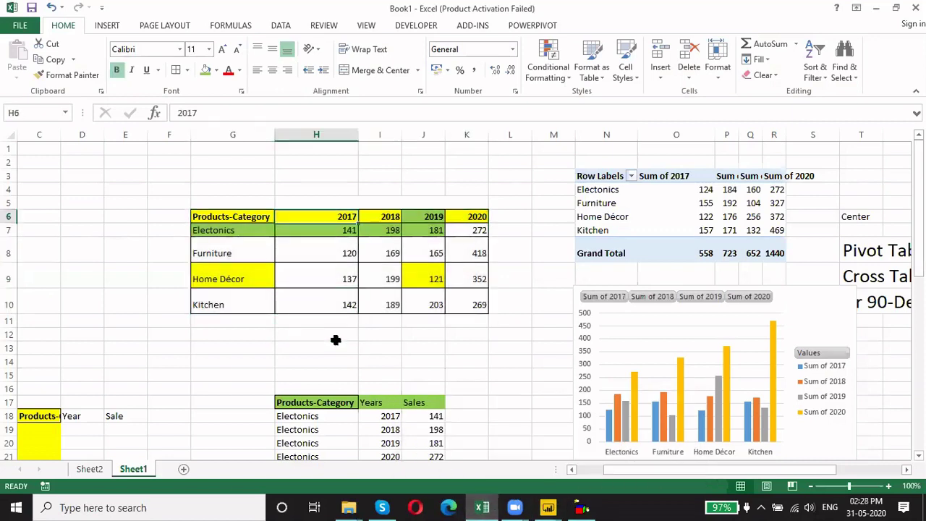
pyautogui.press('Left')
pyautogui.hotkey('ctrl', 'shift', 'Right')
pyautogui.hotkey('ctrl', 'shift', 'Down')
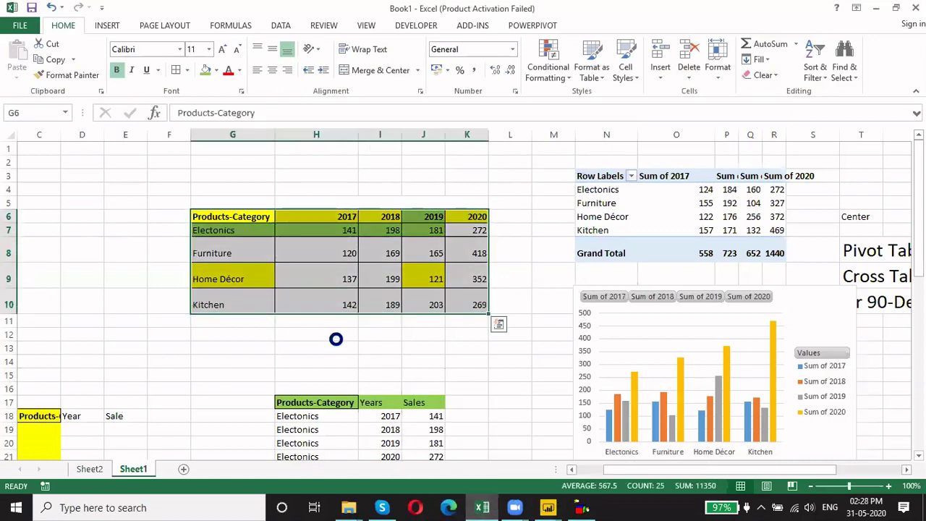
pyautogui.hotkey('ctrl', 'c')
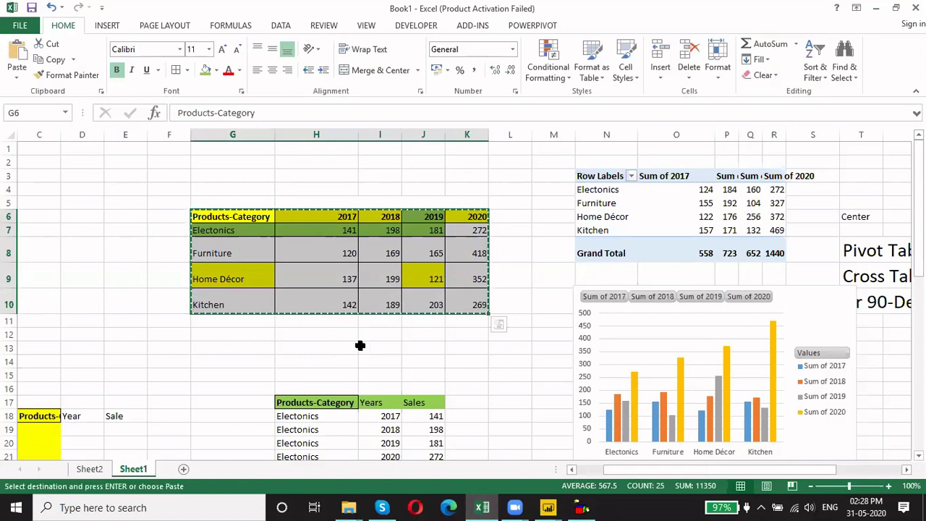
# Review the cross-tab table against the category, years and sales list H17:J33 below it
pyautogui.scroll(-1, 357, 304)
pyautogui.scroll(1, 358, 304)
pyautogui.scroll(-4, 358, 304)
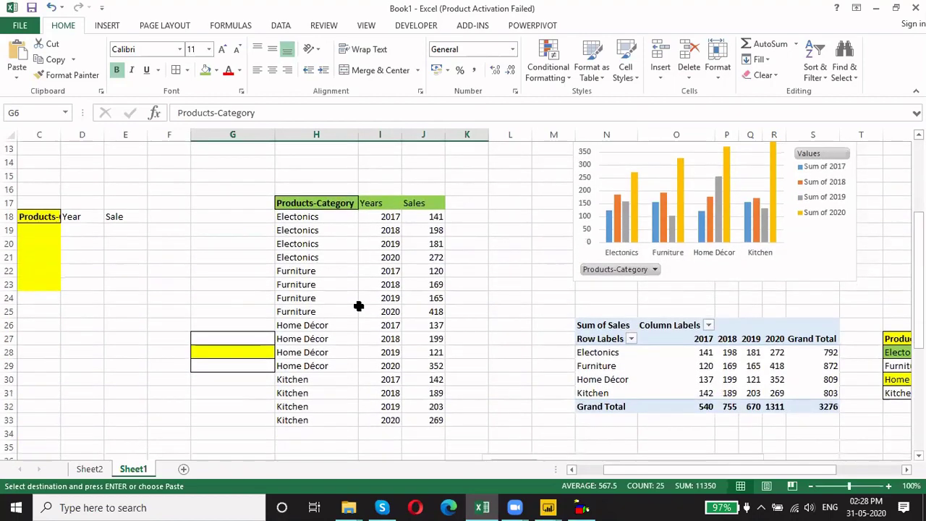
pyautogui.scroll(4, 358, 305)
pyautogui.scroll(-5, 358, 304)
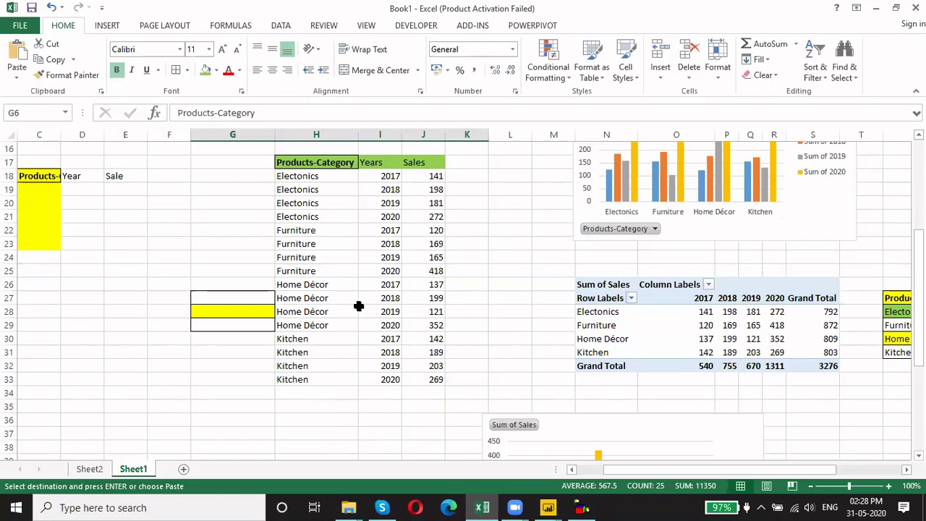
# Switch from the Excel workbook to the Power Query Editor and delete the existing Table query
pyautogui.scroll(4, 358, 305)
pyautogui.scroll(-5, 359, 304)
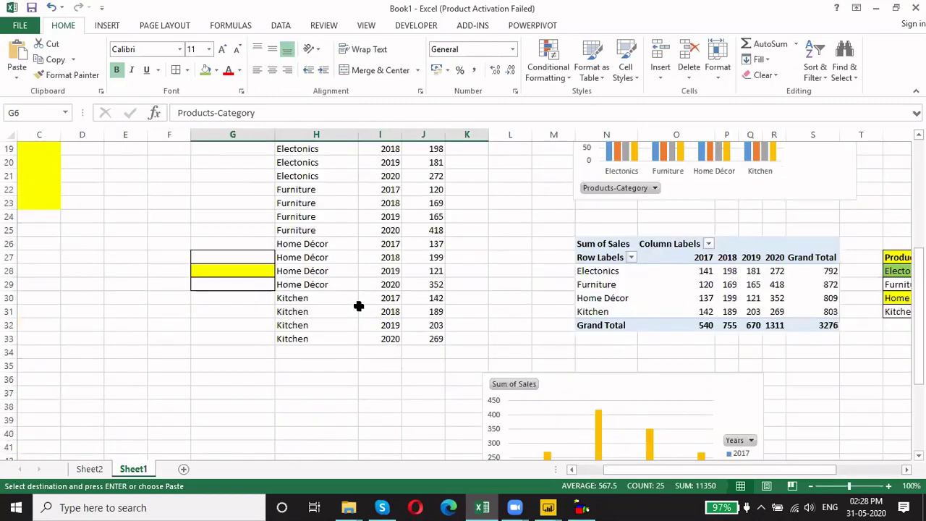
pyautogui.scroll(5, 359, 306)
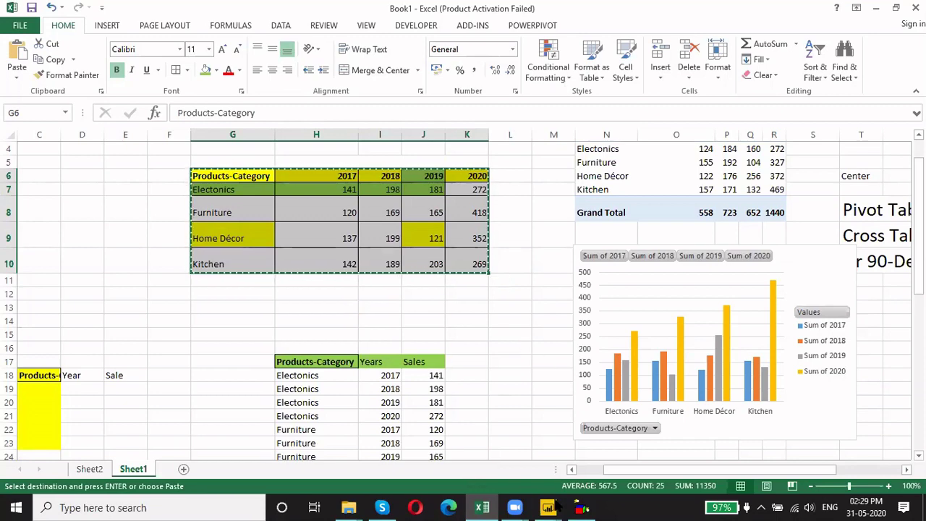
pyautogui.moveTo(555, 506)
pyautogui.click(588, 465)
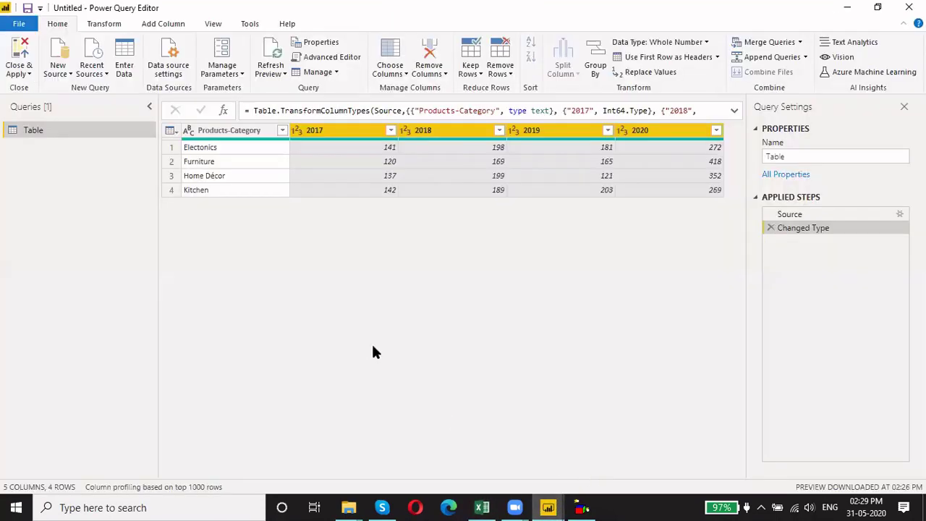
pyautogui.rightClick(57, 130)
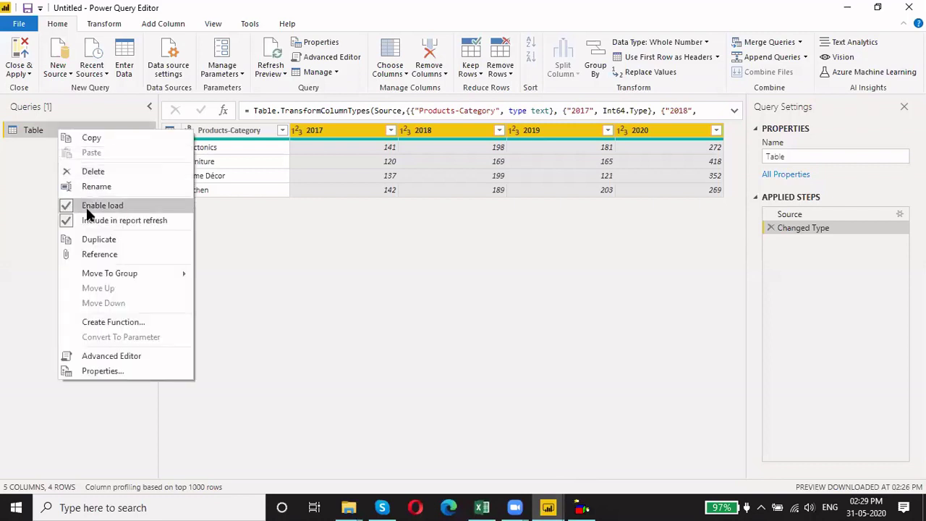
pyautogui.click(93, 172)
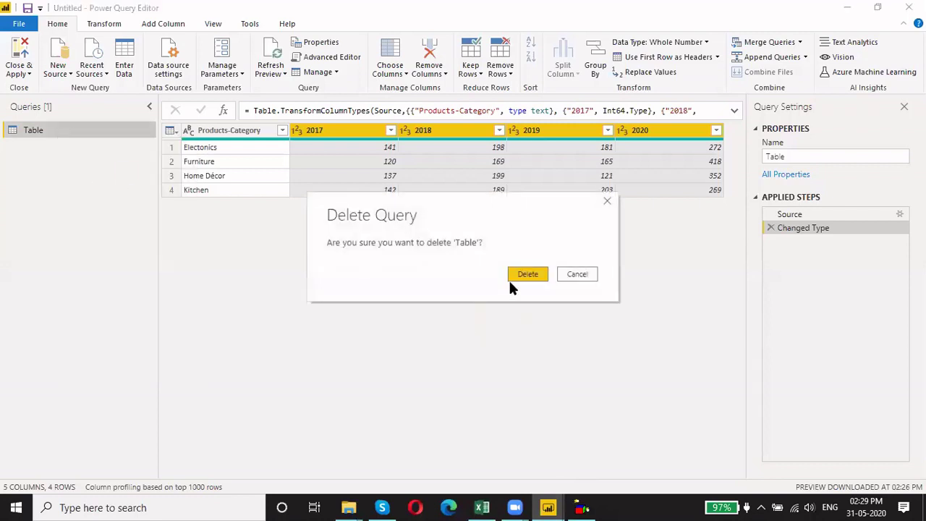
pyautogui.click(523, 274)
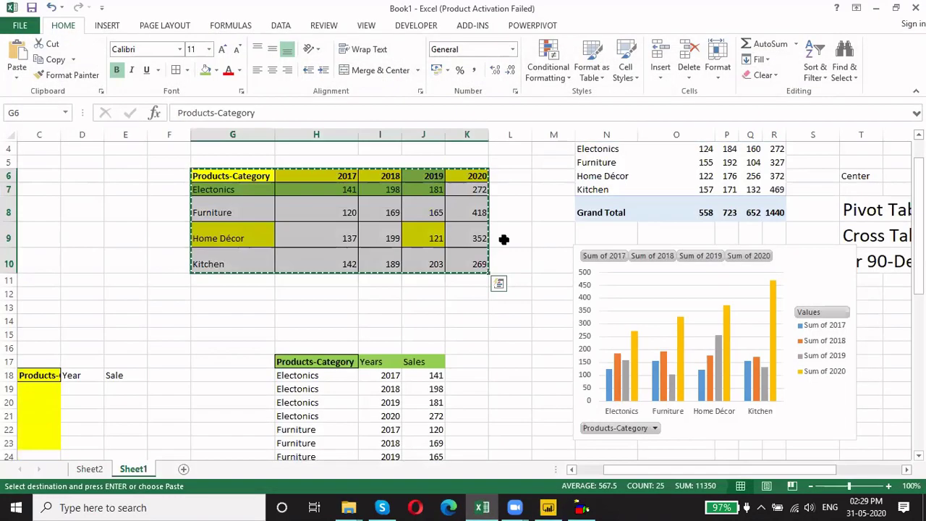
# Switch to Power BI Desktop, reopen the Power Query Editor to transform data, and review the available new source types
pyautogui.click(482, 507)
pyautogui.click(552, 506)
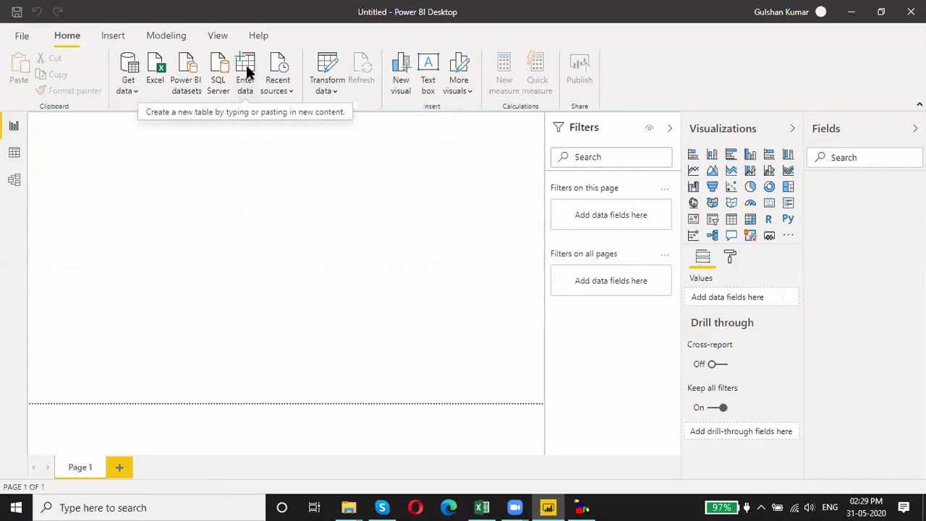
pyautogui.click(327, 67)
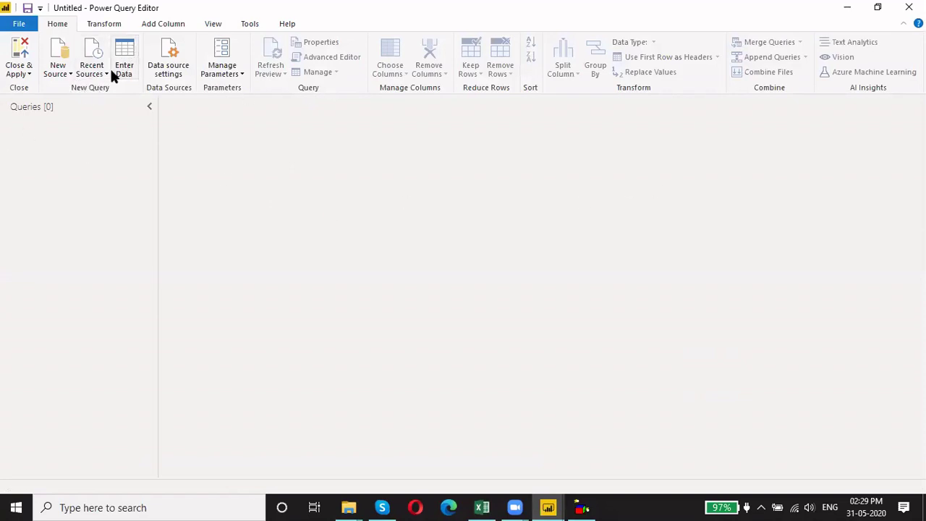
pyautogui.click(66, 72)
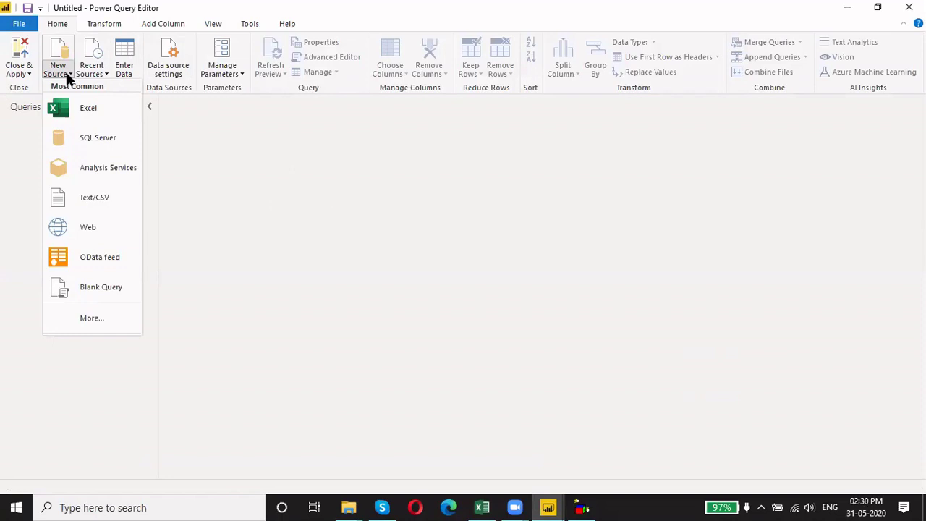
pyautogui.click(239, 143)
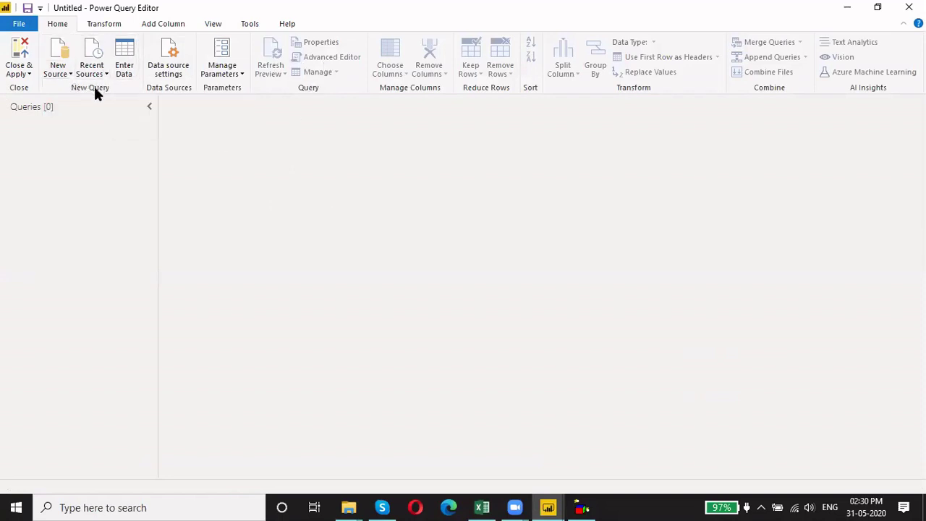
# Create an empty manually entered table named Sale_Table in the Power Query Editor
pyautogui.click(125, 59)
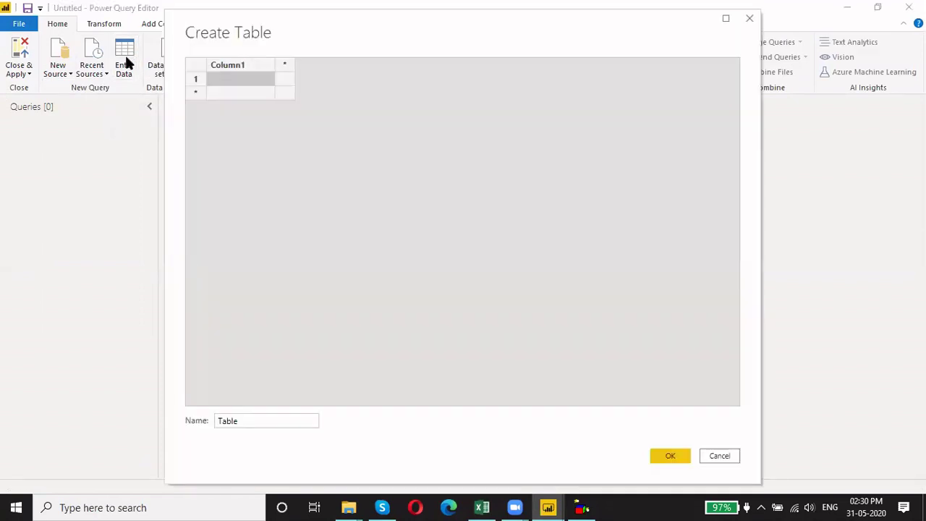
pyautogui.click(239, 423)
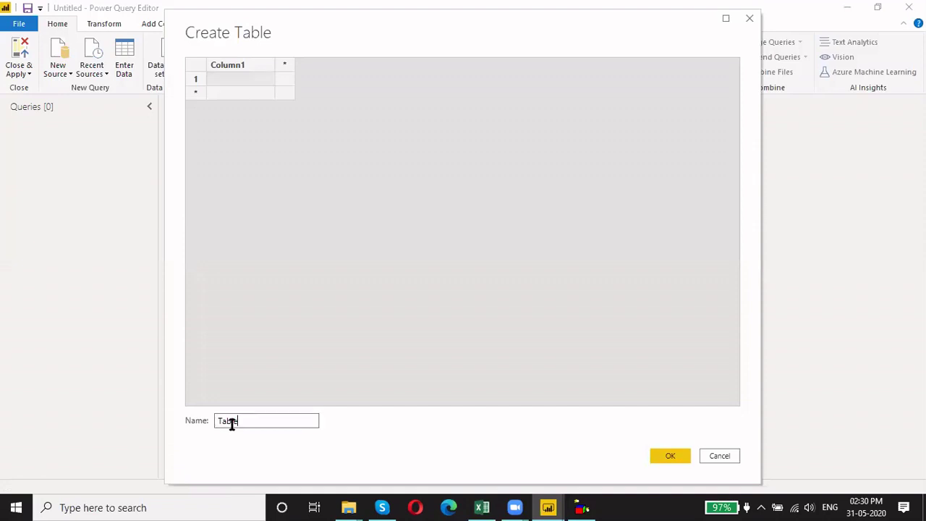
pyautogui.moveTo(231, 422); pyautogui.dragTo(204, 426)
pyautogui.write('C')
pyautogui.write('ale_')
pyautogui.write('Table')
pyautogui.press('Return')
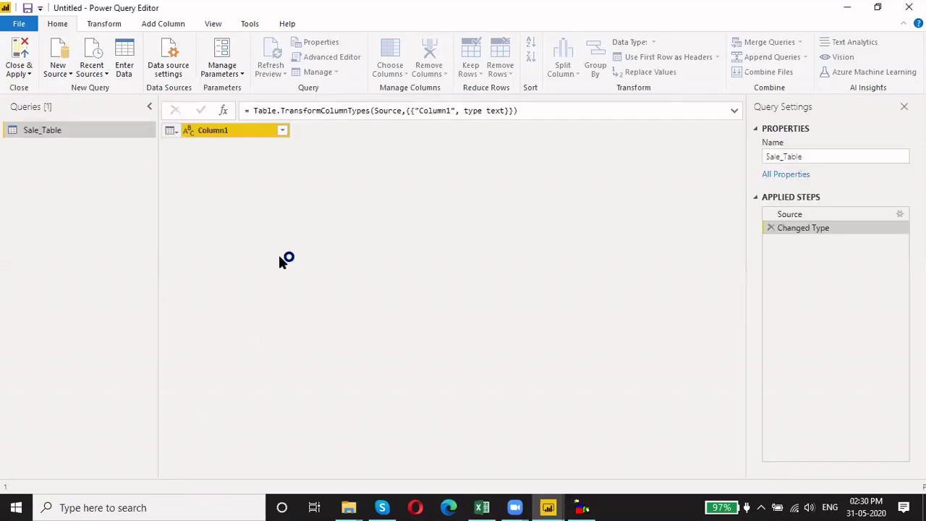
# Paste the copied cross-tab table into Sale_Table's Source step, widening the Products-Category column, and remove the Changed Type step
pyautogui.click(846, 214)
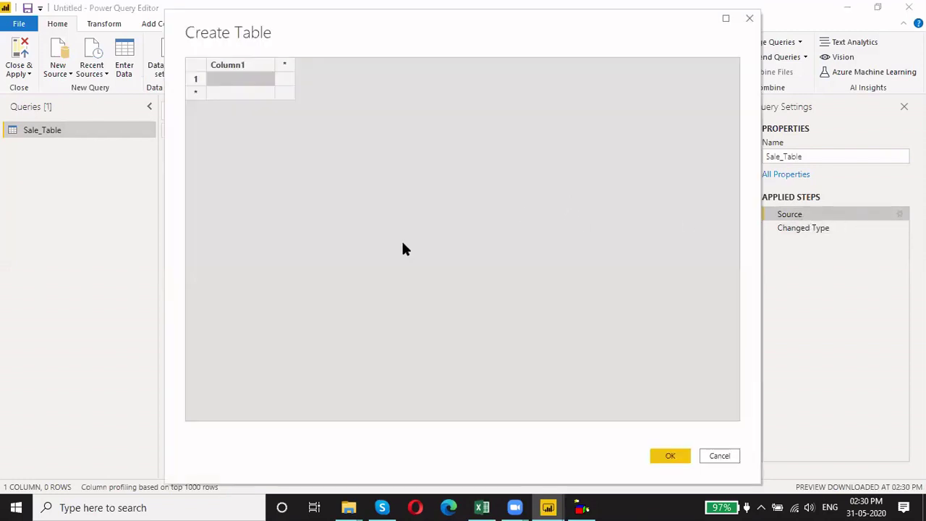
pyautogui.hotkey('ctrl', 'v')
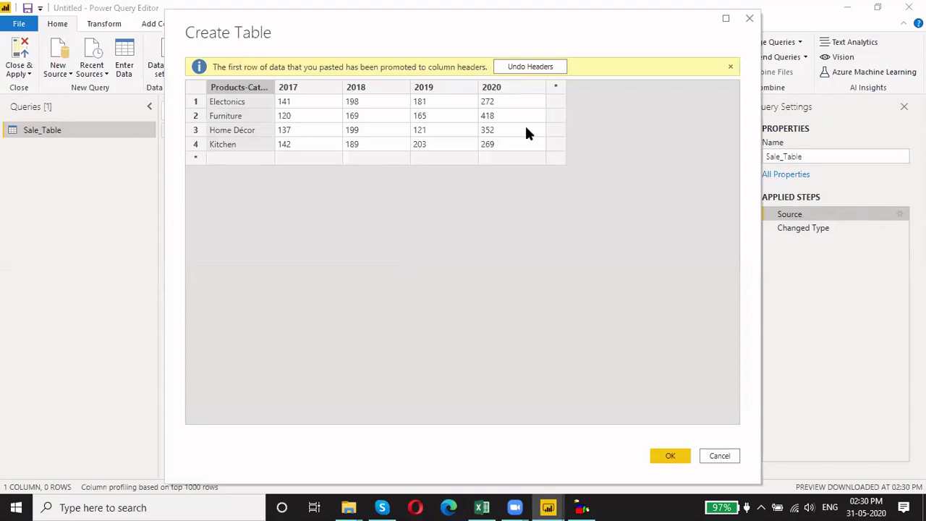
pyautogui.moveTo(275, 87); pyautogui.dragTo(307, 86)
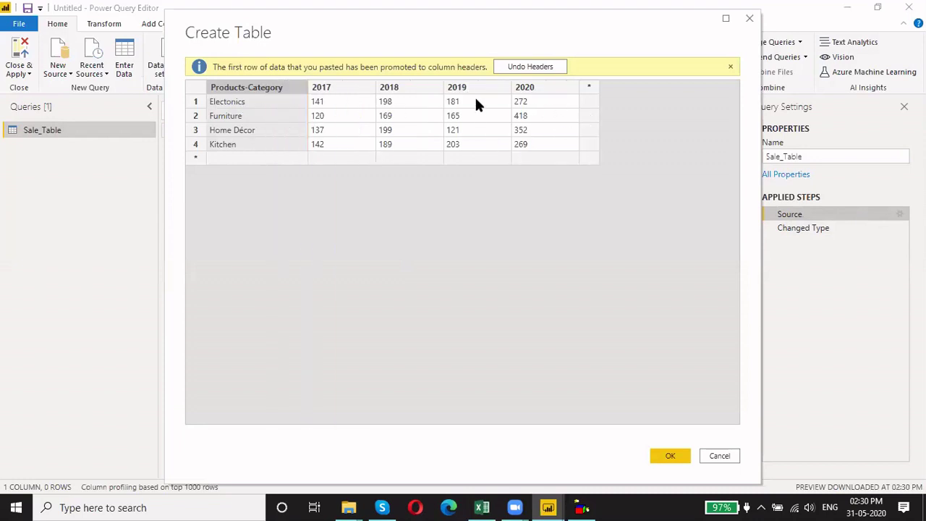
pyautogui.click(676, 456)
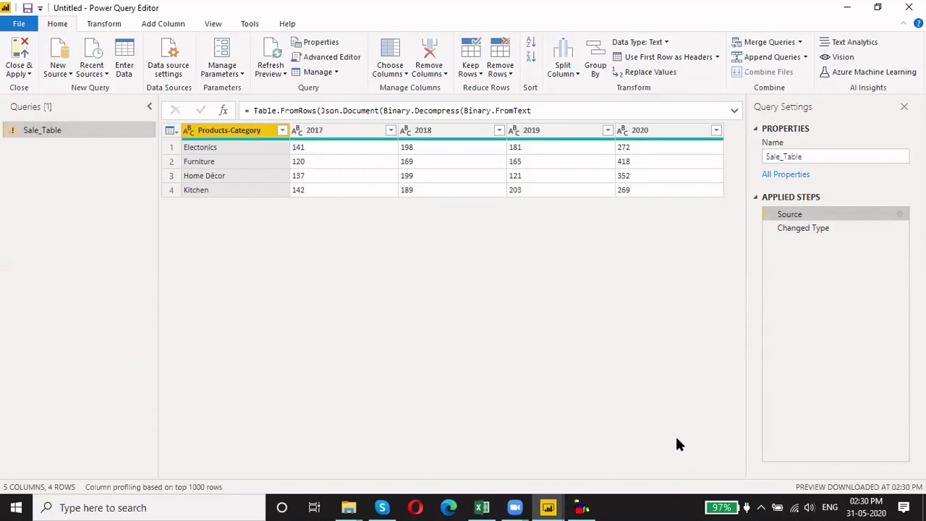
pyautogui.click(798, 228)
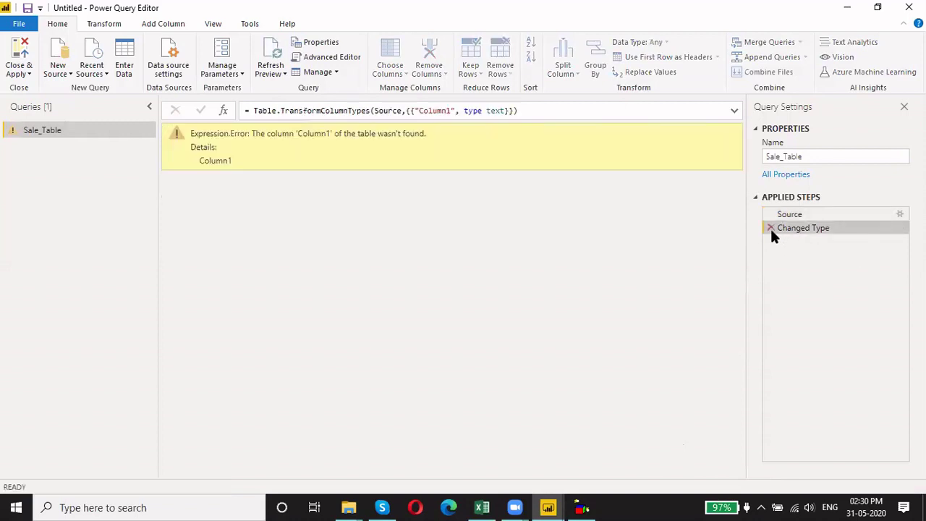
pyautogui.click(770, 228)
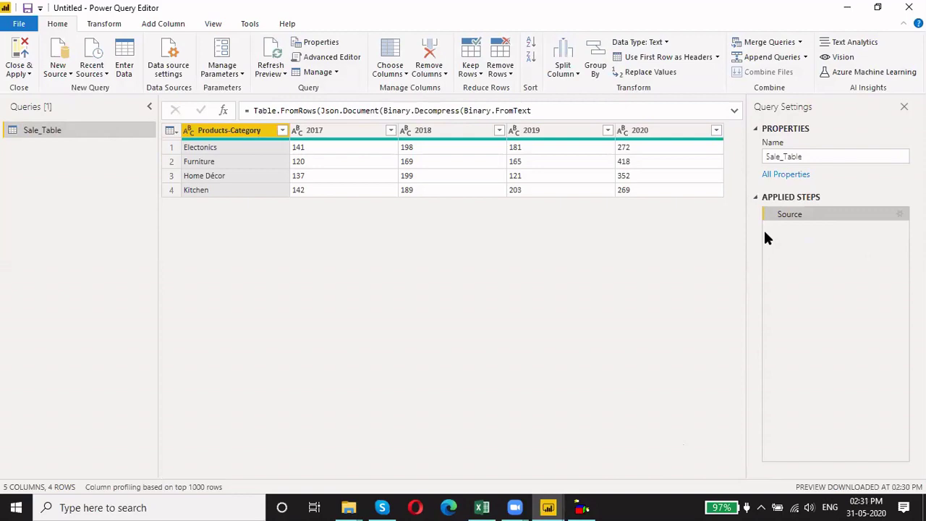
# Switch to the Excel workbook and clear the pending copy and selection of the cross-tab table
pyautogui.hotkey('alt', 'Tab')
pyautogui.hotkey('alt', 'Tab')
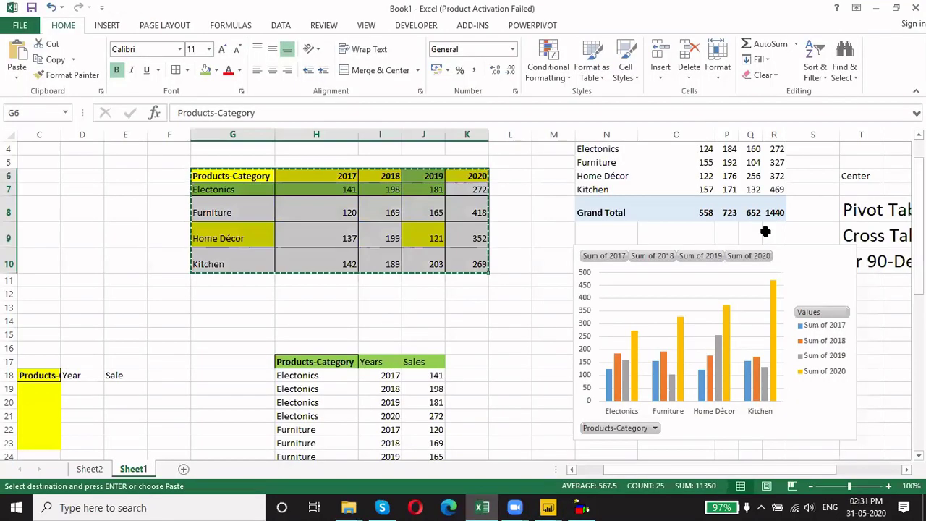
pyautogui.press('Escape')
pyautogui.scroll(-2, 765, 232)
pyautogui.scroll(2, 764, 231)
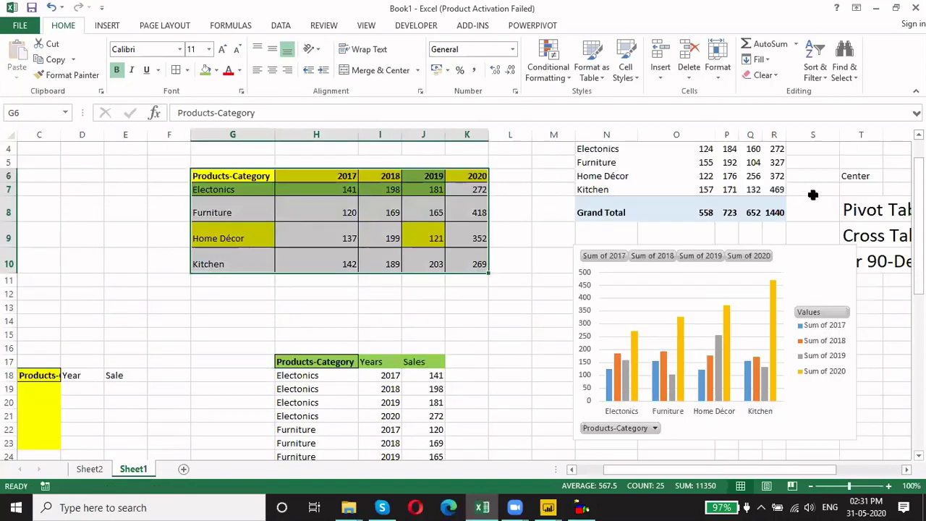
pyautogui.click(485, 308)
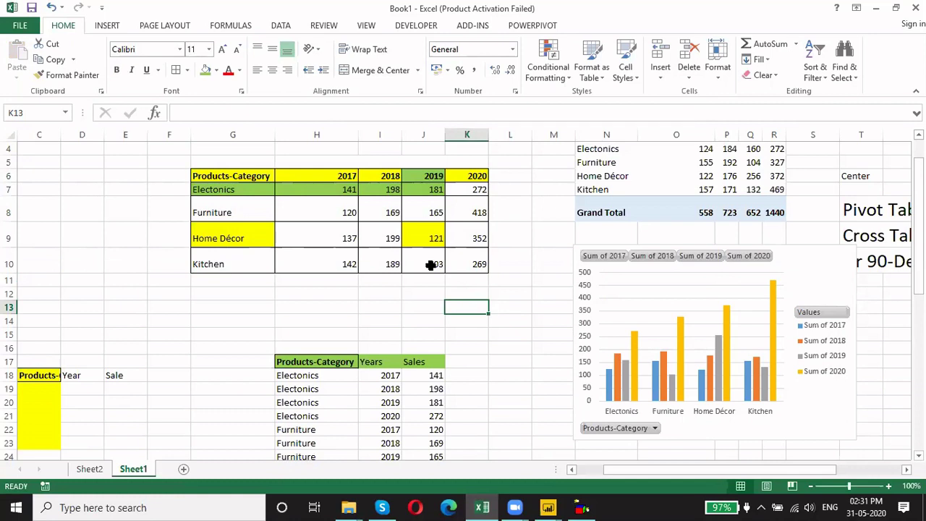
# Format the cross-tab year headers 2017 to 2020 in H6:K6 with light blue text and a blue fill
pyautogui.scroll(1, 430, 265)
pyautogui.moveTo(341, 217); pyautogui.dragTo(451, 213)
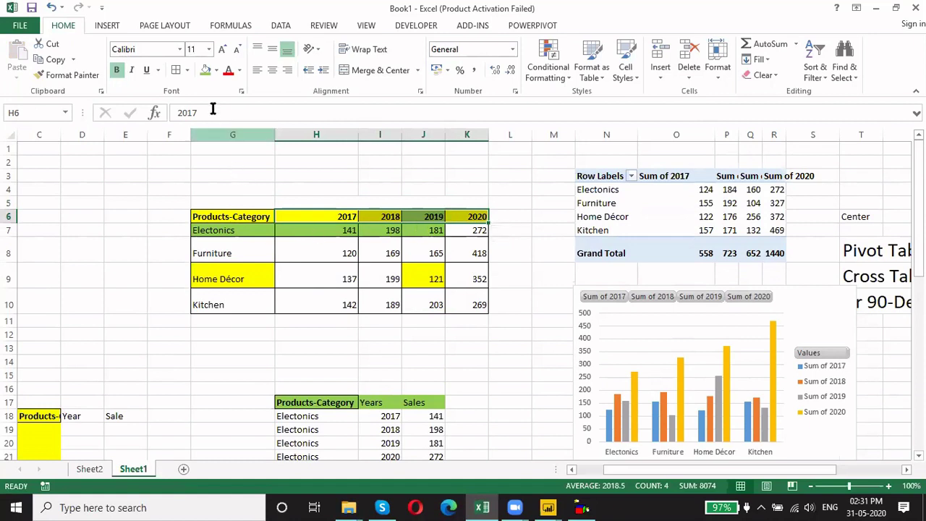
pyautogui.click(240, 70)
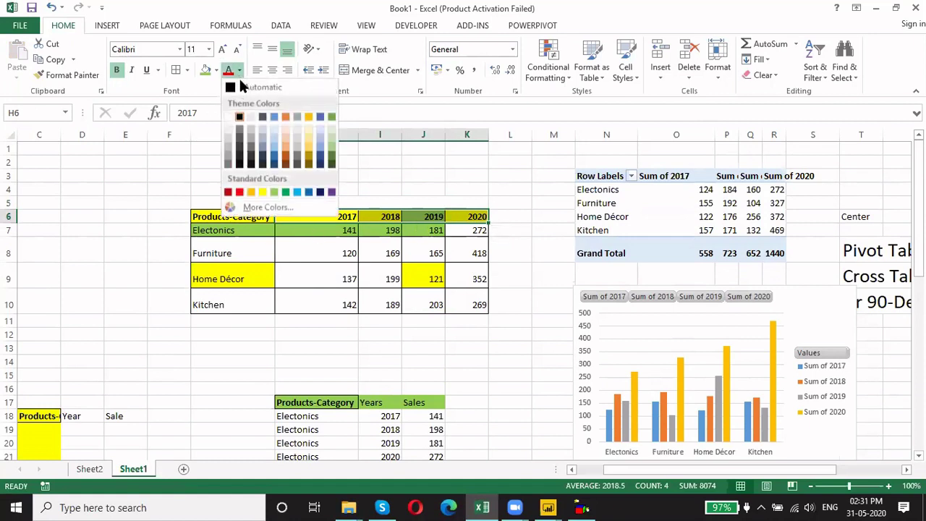
pyautogui.click(294, 192)
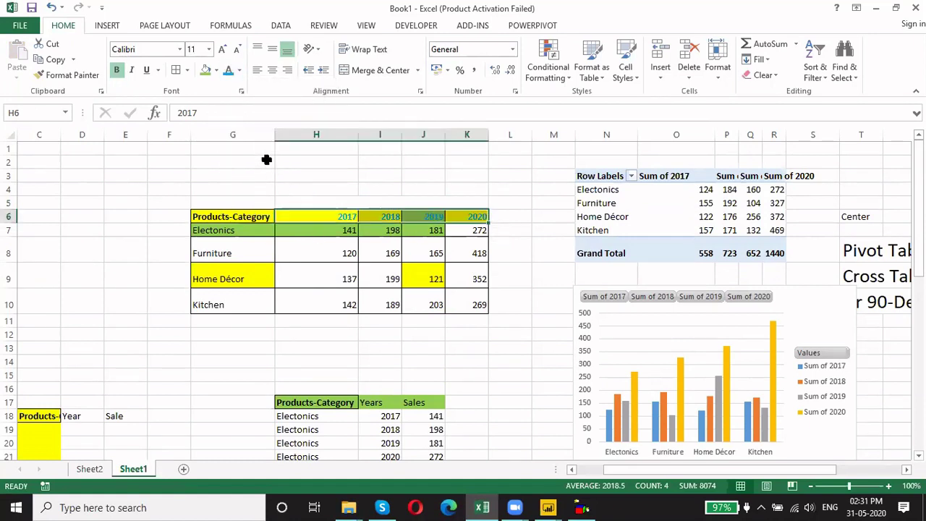
pyautogui.click(215, 70)
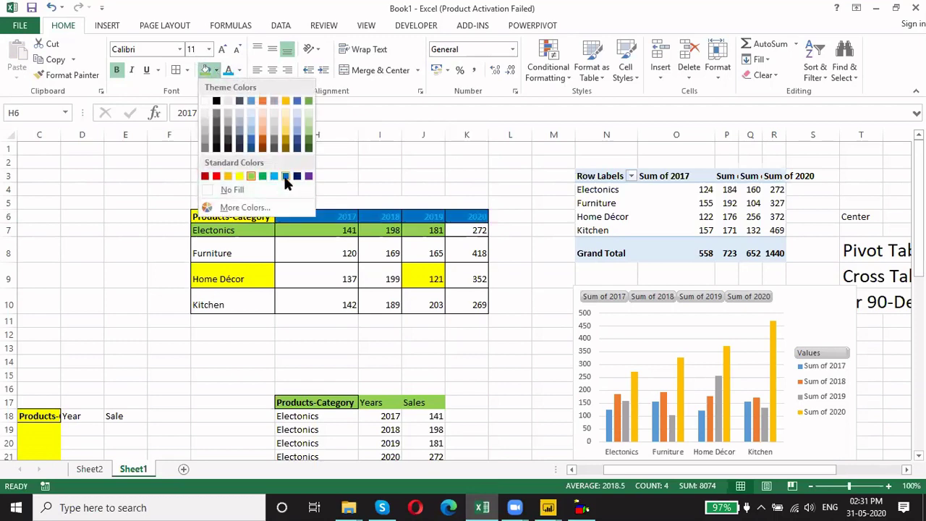
pyautogui.click(275, 176)
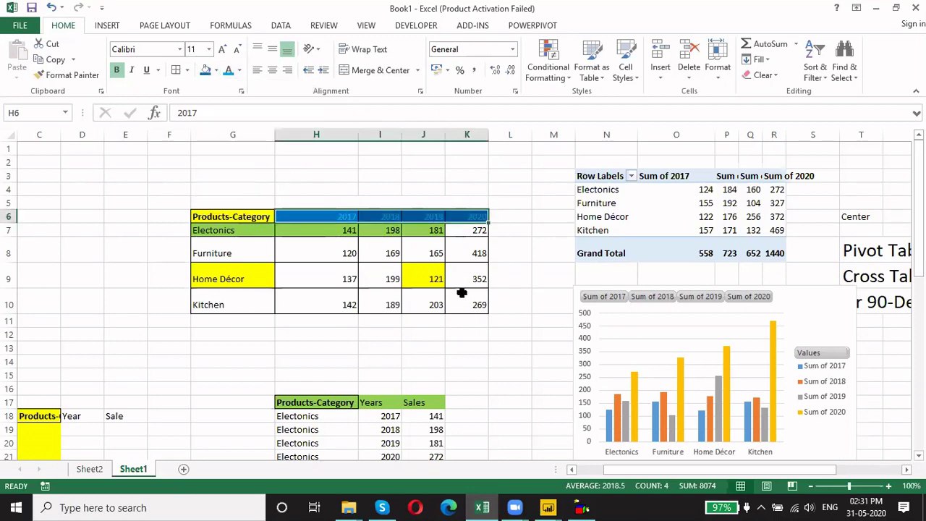
# Apply the same blue fill to the Years header in I17 of the converted list
pyautogui.scroll(-3, 434, 349)
pyautogui.click(382, 256)
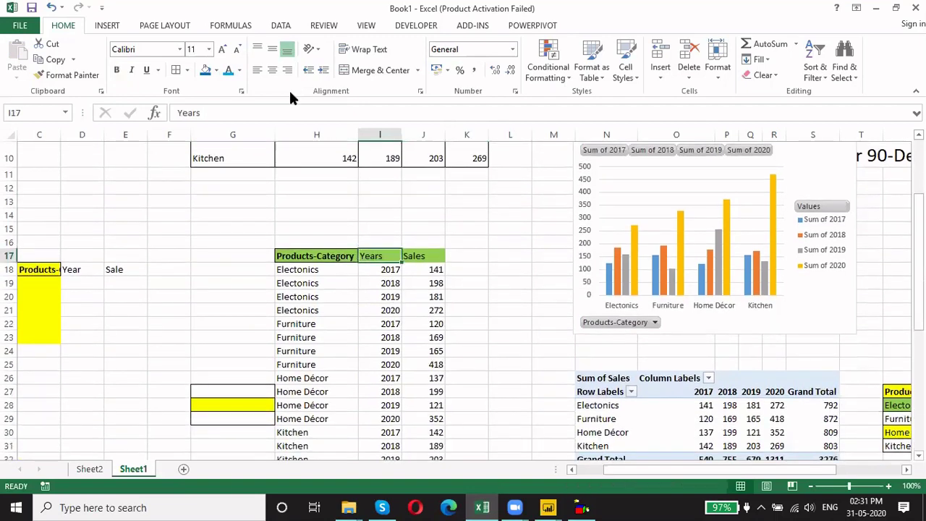
pyautogui.click(207, 70)
pyautogui.scroll(3, 496, 364)
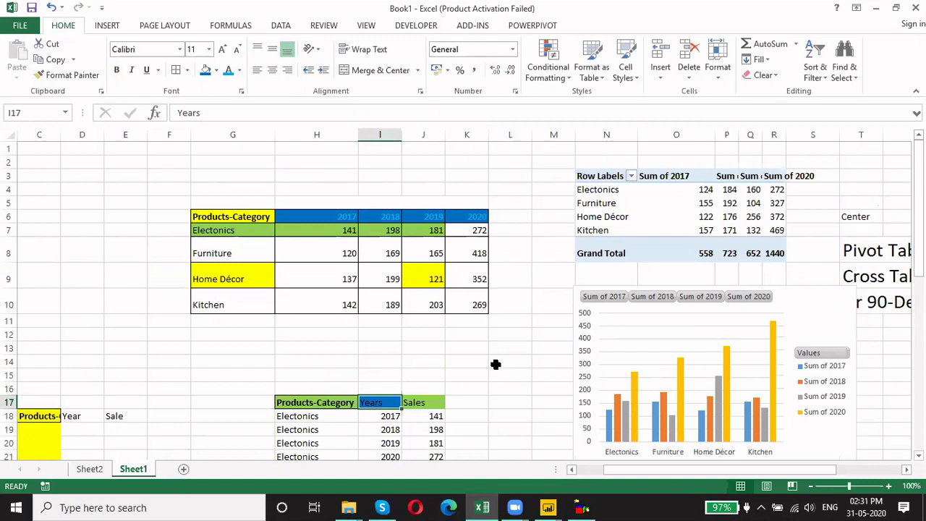
# Switch to the Power Query Editor and unpivot only the selected 2017, 2018, 2019 and 2020 columns of Sale_Table
pyautogui.hotkey('alt', 'Tab')
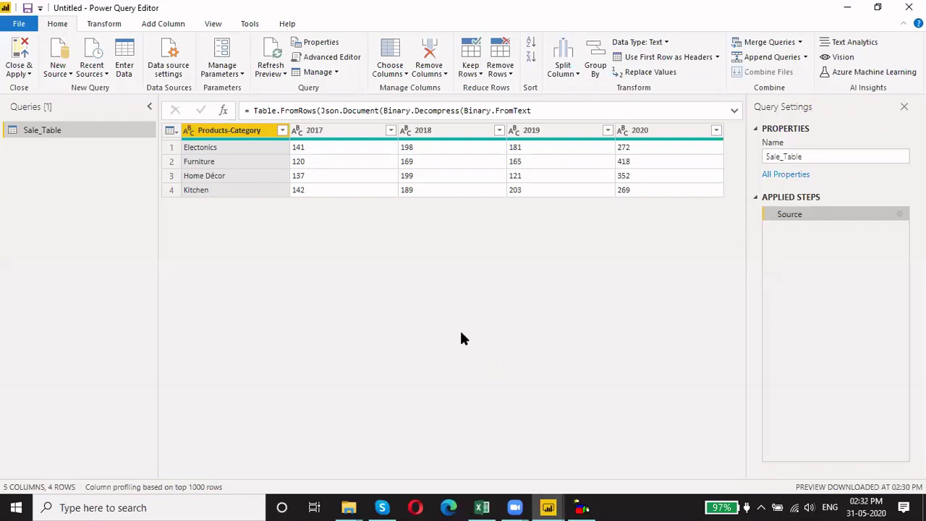
pyautogui.click(326, 130)
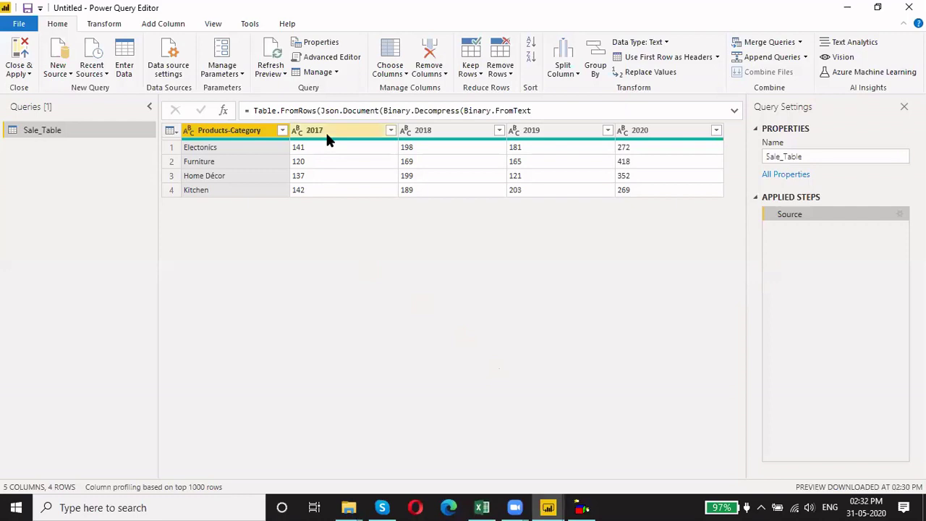
pyautogui.keyDown('ctrl'); pyautogui.click(442, 135); pyautogui.keyUp('ctrl')
pyautogui.keyDown('ctrl'); pyautogui.click(548, 127); pyautogui.keyUp('ctrl')
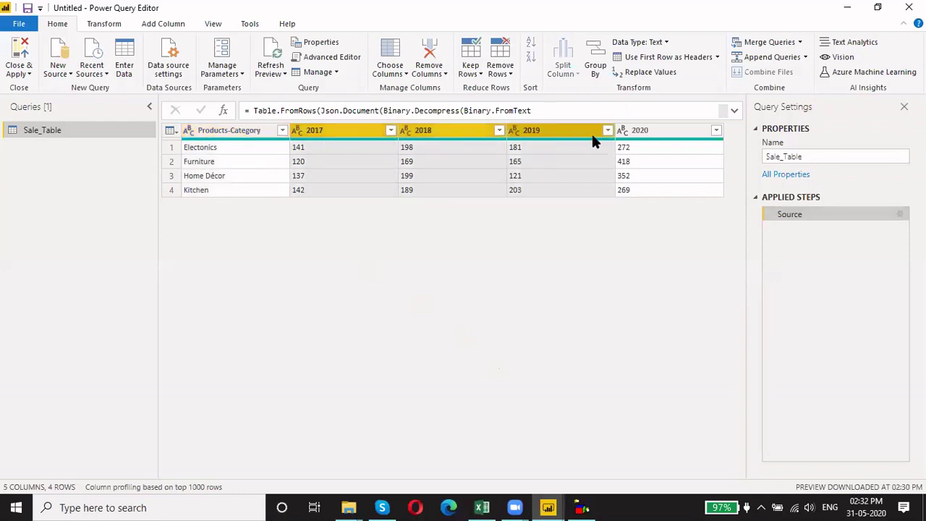
pyautogui.keyDown('ctrl'); pyautogui.click(639, 130); pyautogui.keyUp('ctrl')
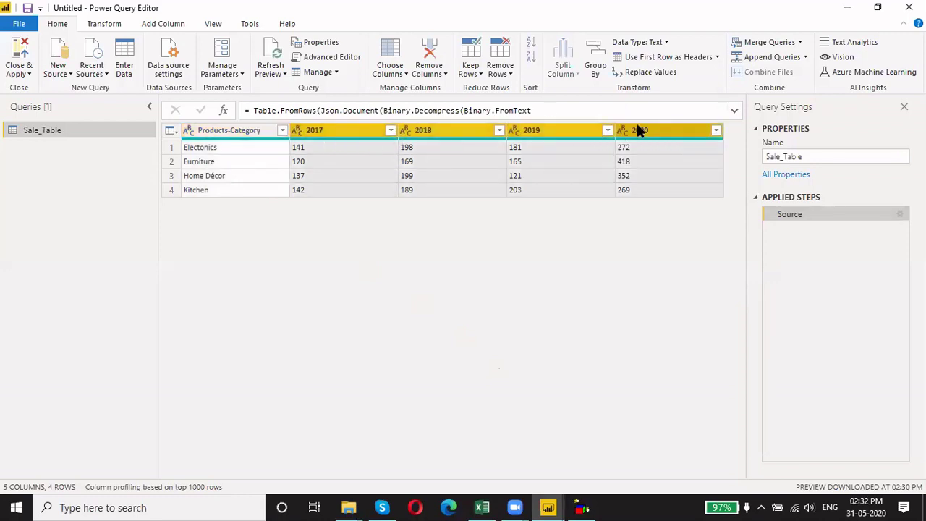
pyautogui.click(105, 24)
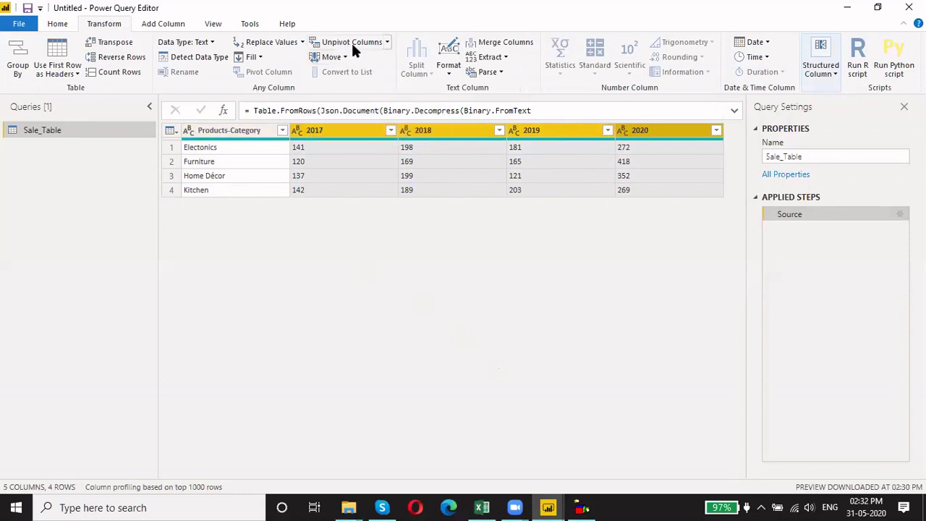
pyautogui.click(387, 43)
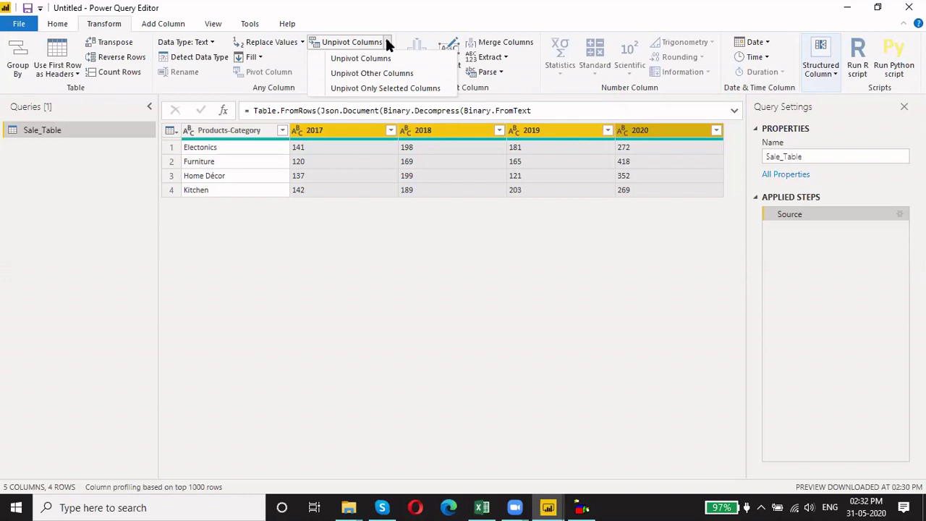
pyautogui.click(393, 87)
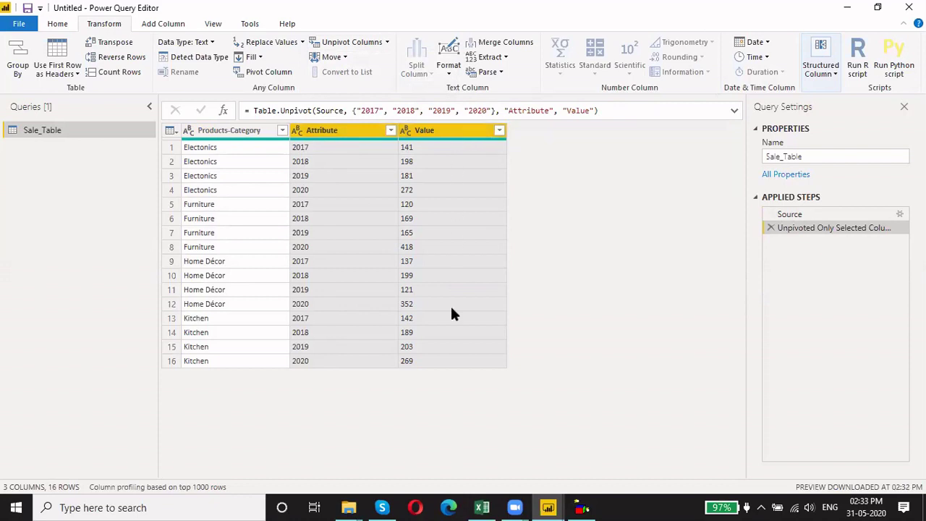
# Rename the unpivoted table's Attribute column to Years and its Value column to Sales
pyautogui.doubleClick(316, 130)
pyautogui.write('Years')
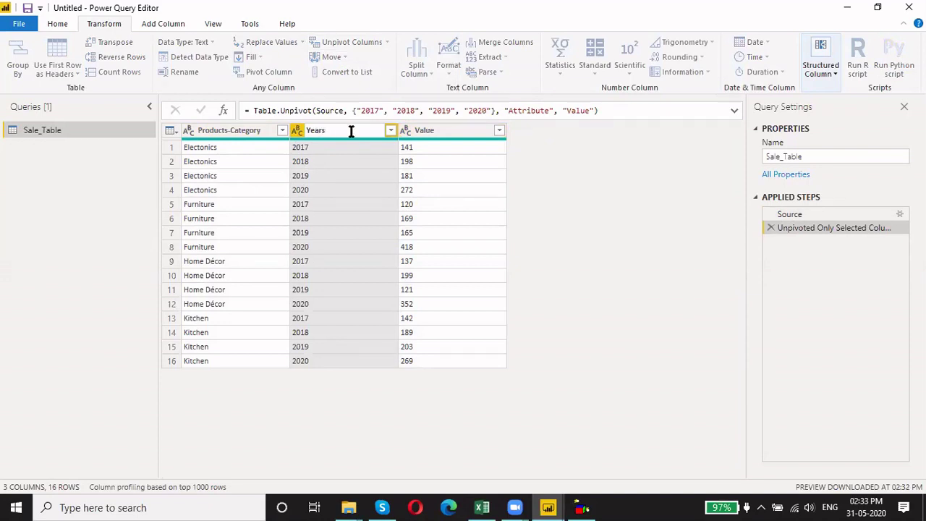
pyautogui.click(425, 130)
pyautogui.doubleClick(426, 131)
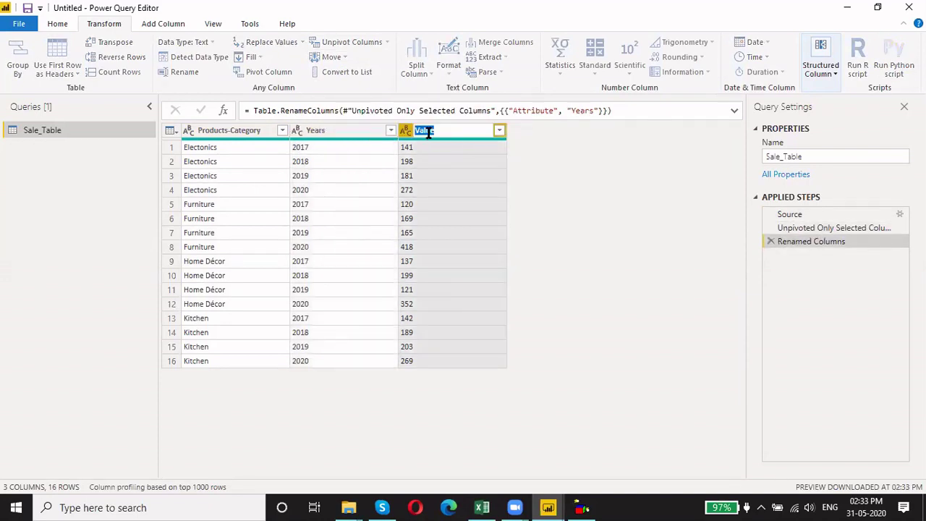
pyautogui.write('Sales')
pyautogui.press('Return')
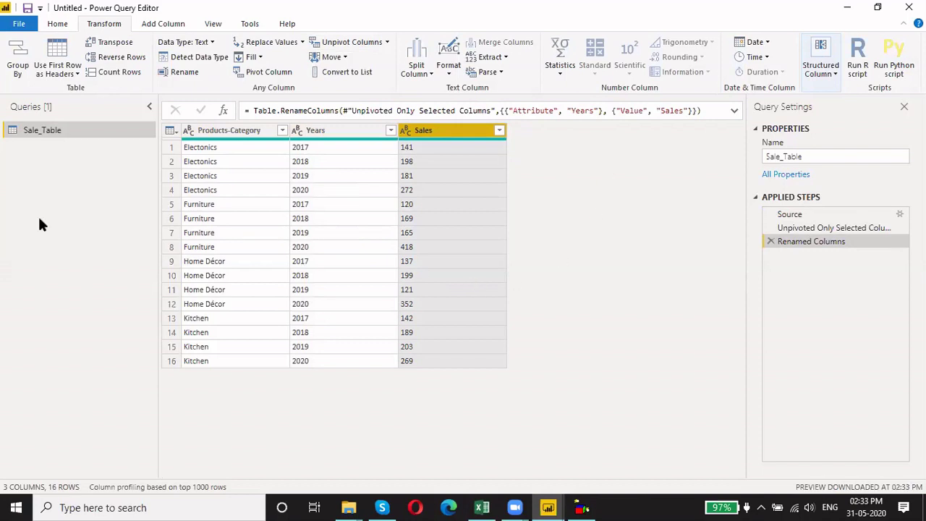
# Close and apply the Sale_Table query changes, returning to the Power BI Desktop report
pyautogui.click(57, 24)
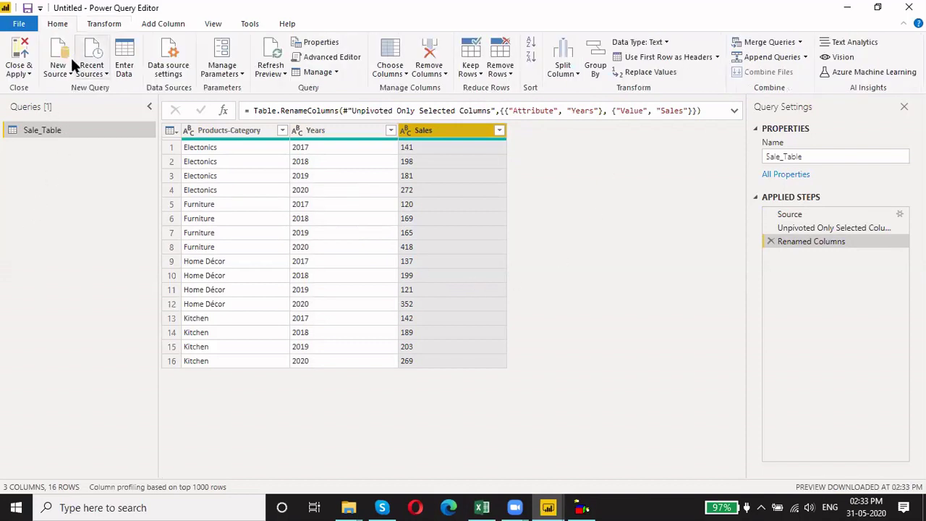
pyautogui.click(18, 58)
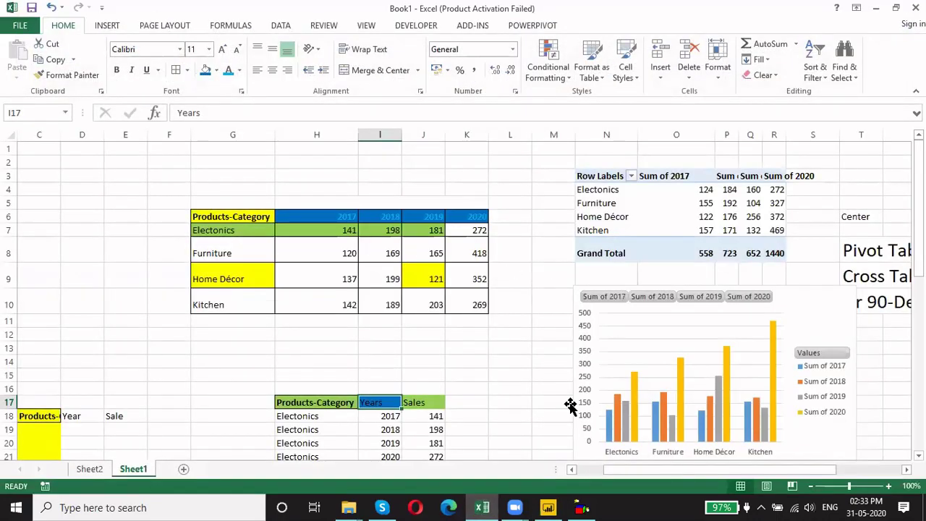
pyautogui.click(548, 507)
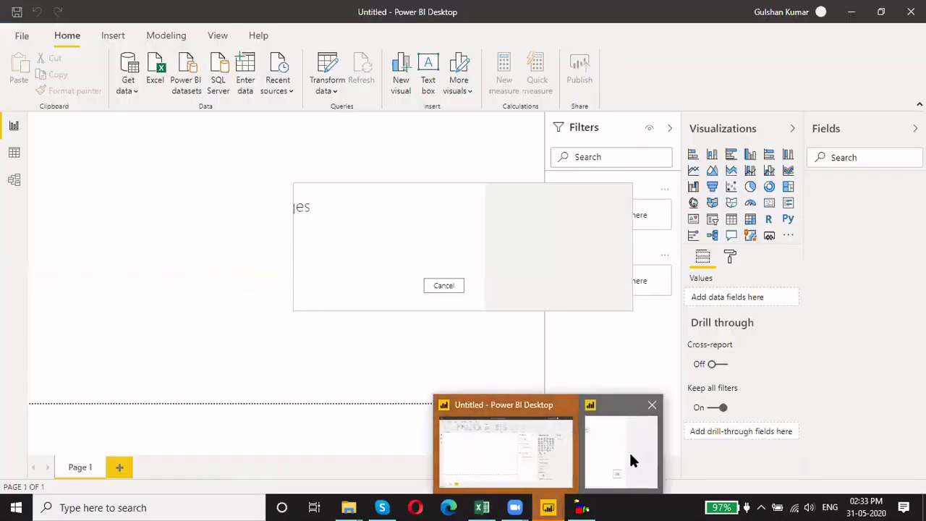
pyautogui.click(627, 449)
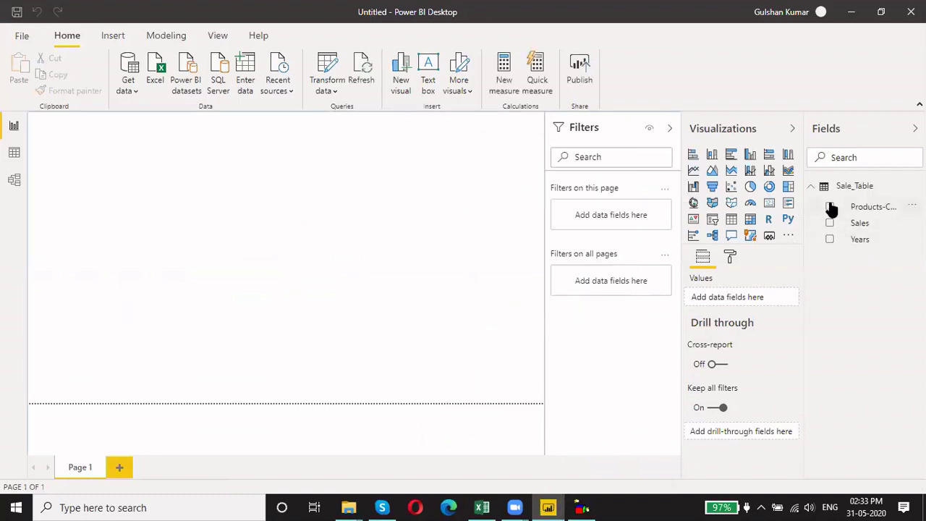
# Add a pie chart using Sale_Table's Products-Category, Sales and Years fields, and enlarge it on the report page
pyautogui.click(750, 187)
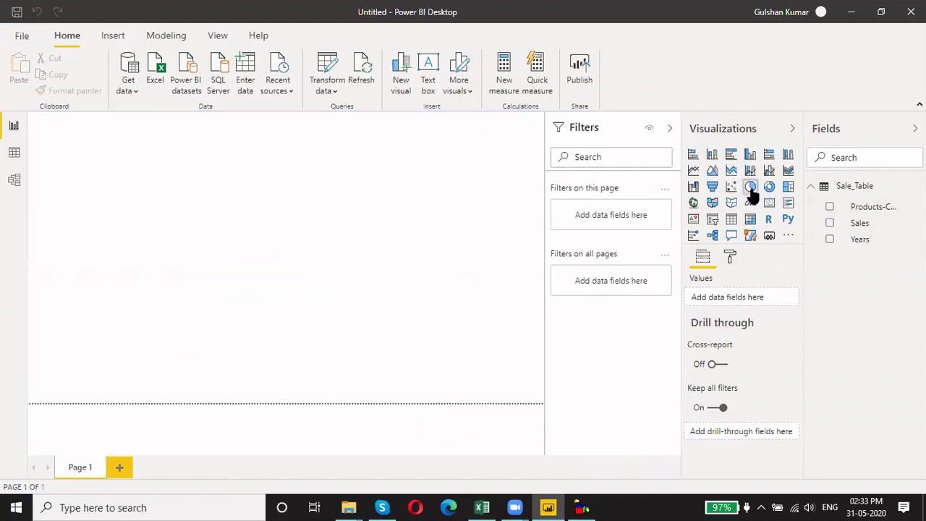
pyautogui.click(829, 207)
pyautogui.click(829, 224)
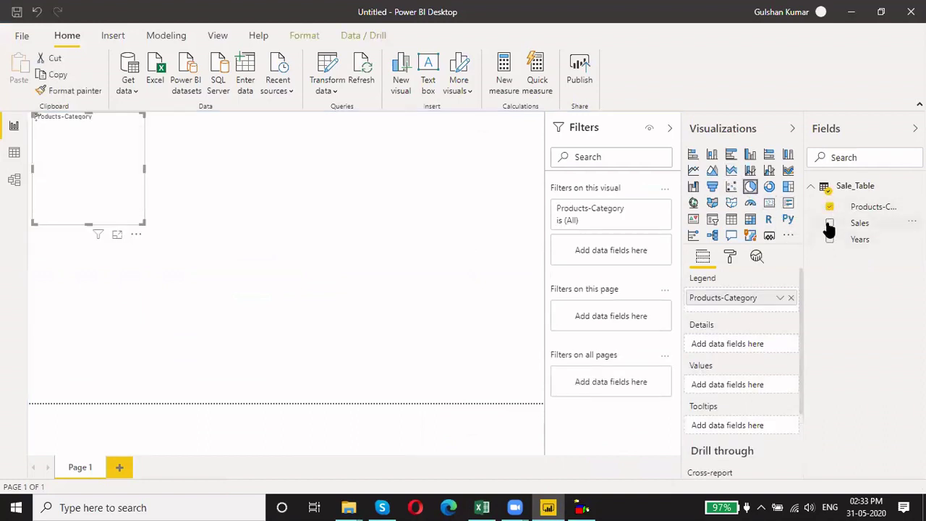
pyautogui.click(830, 239)
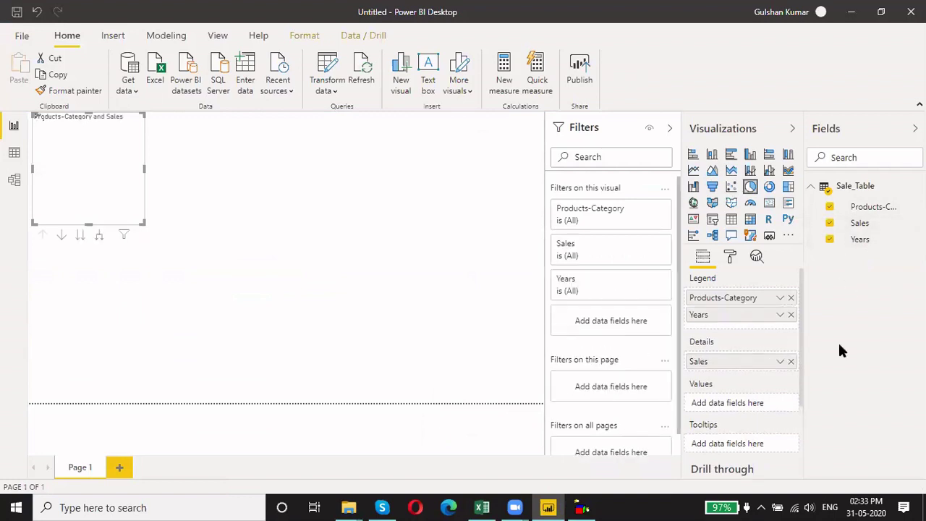
pyautogui.moveTo(144, 224); pyautogui.dragTo(436, 374)
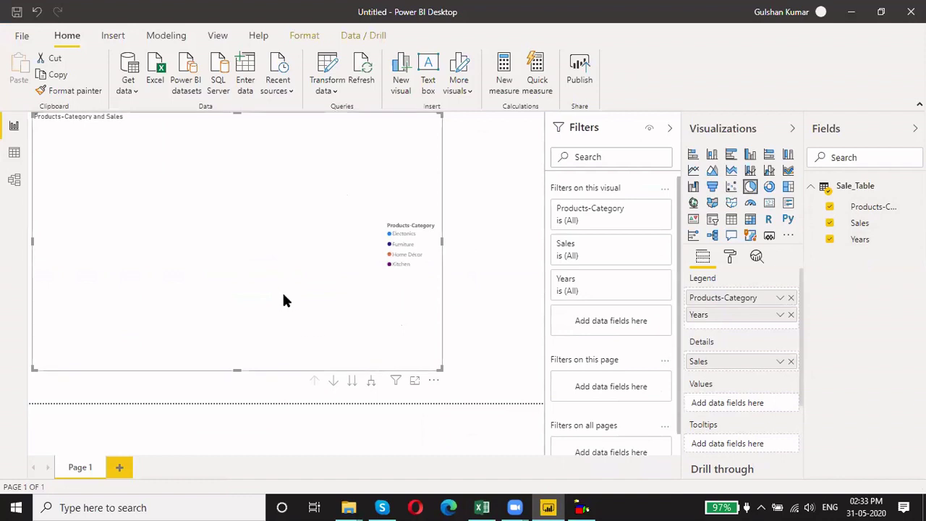
# Keep the visual as a pie chart and move Sales from its Details to its Values
pyautogui.click(769, 187)
pyautogui.click(750, 190)
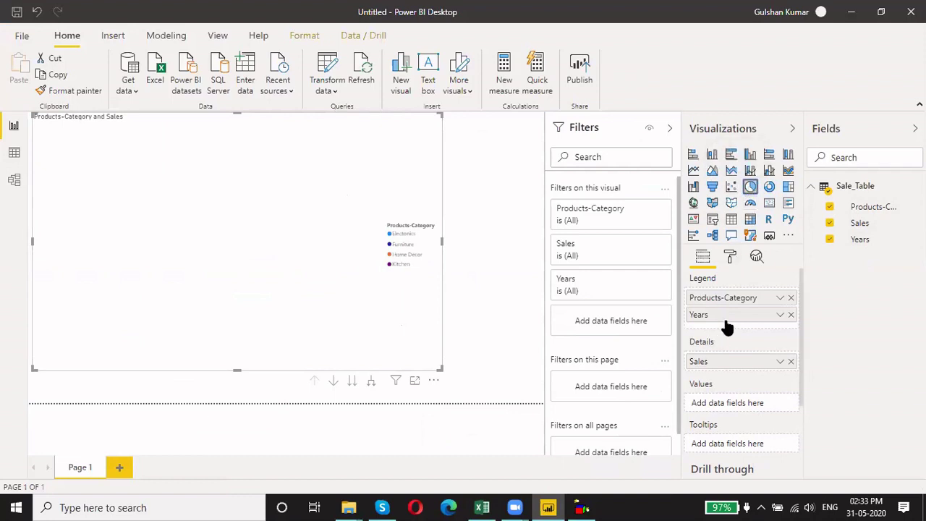
pyautogui.moveTo(733, 366); pyautogui.dragTo(738, 405)
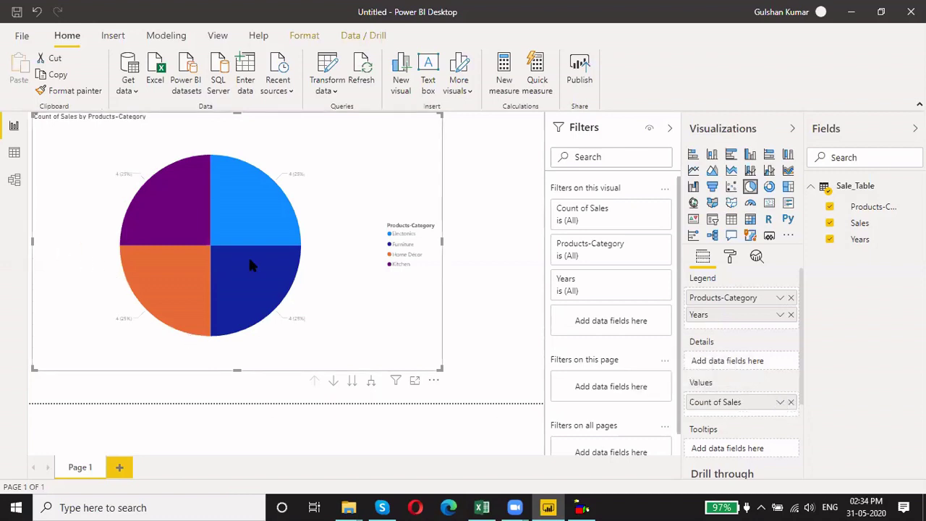
# Change the Sales column's data type to Whole Number in the Power Query Editor and apply the query changes
pyautogui.click(347, 76)
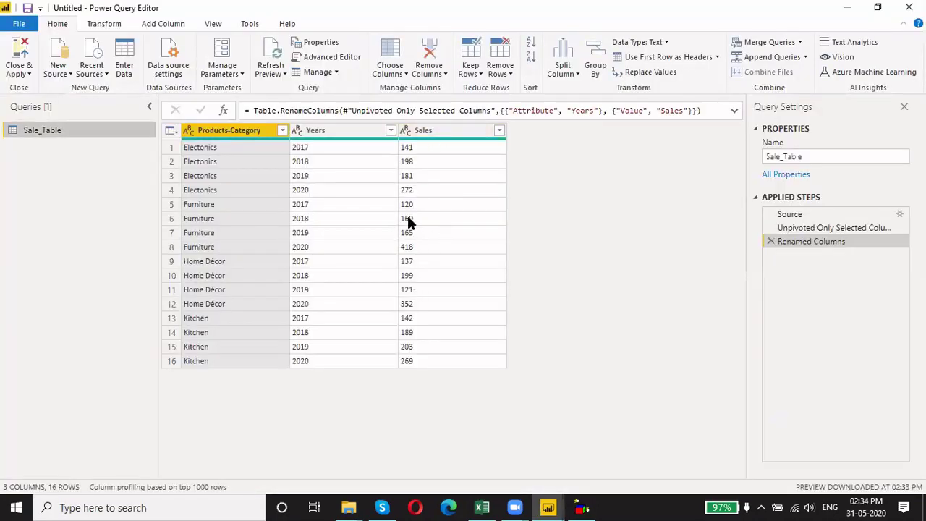
pyautogui.click(405, 130)
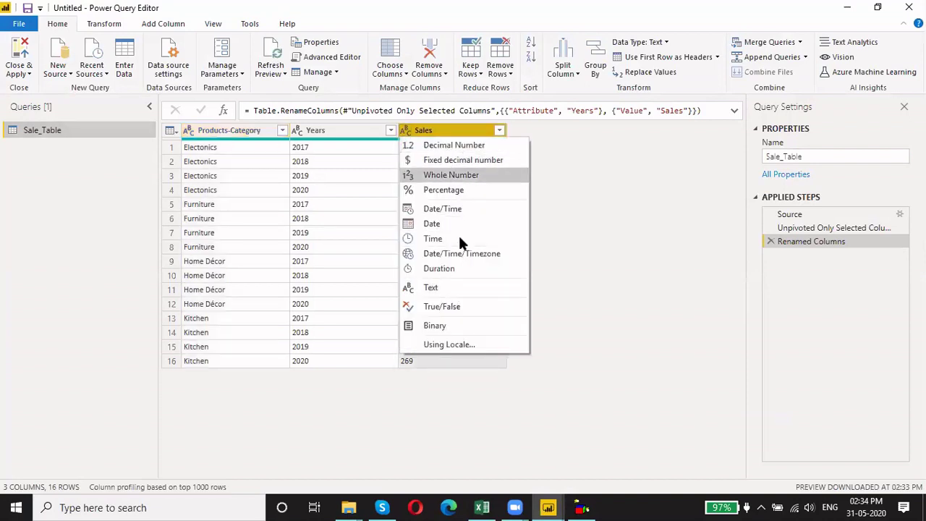
pyautogui.click(457, 175)
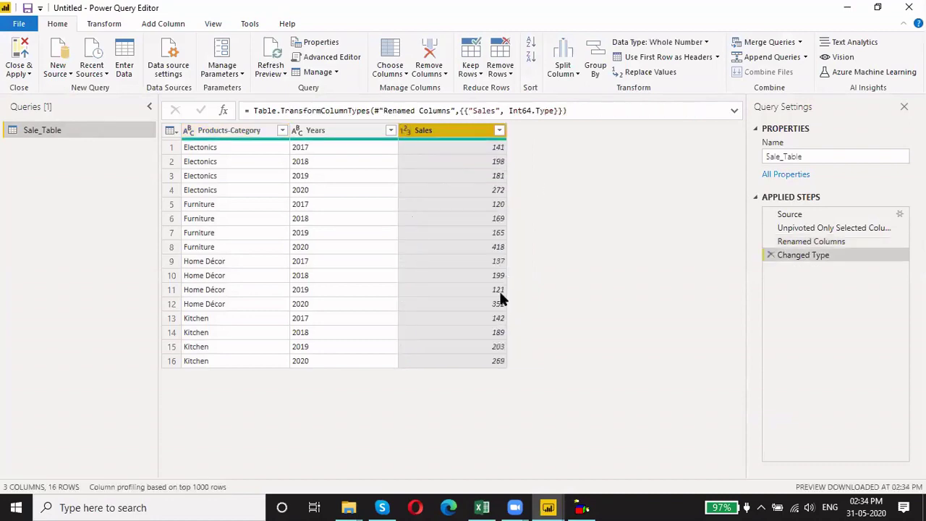
pyautogui.click(19, 56)
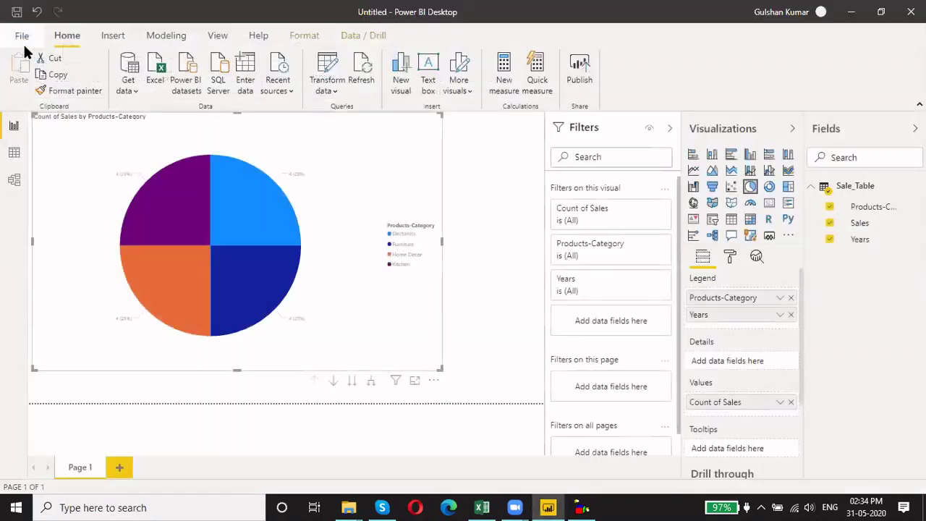
# Replace Count of Sales in the pie chart's Values with the numeric Sales field
pyautogui.click(607, 123)
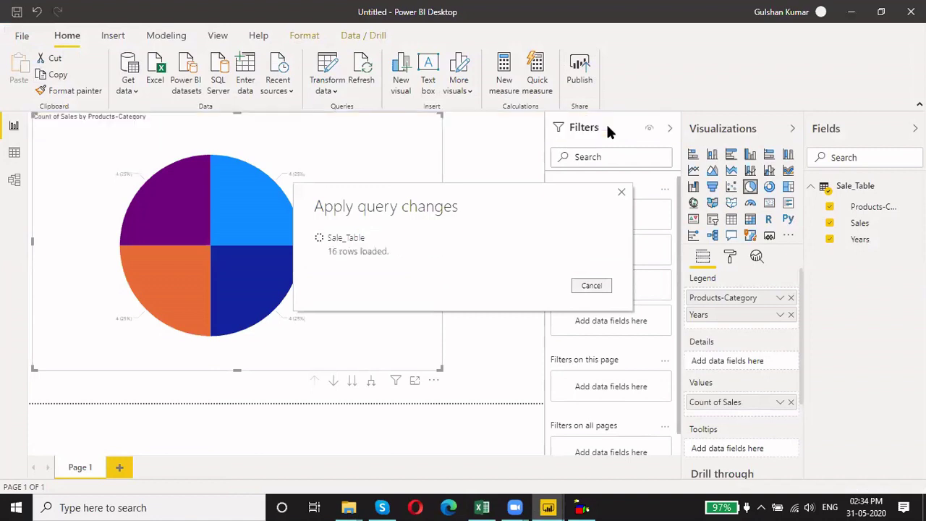
pyautogui.click(790, 402)
pyautogui.moveTo(859, 222); pyautogui.dragTo(735, 404)
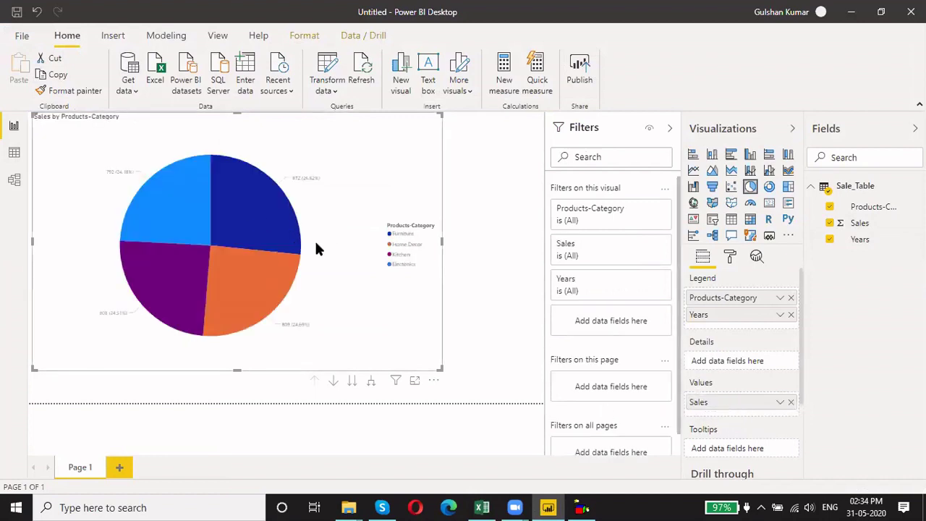
# Convert the pie chart to an area chart and place Years above Products-Category on its axis
pyautogui.click(732, 170)
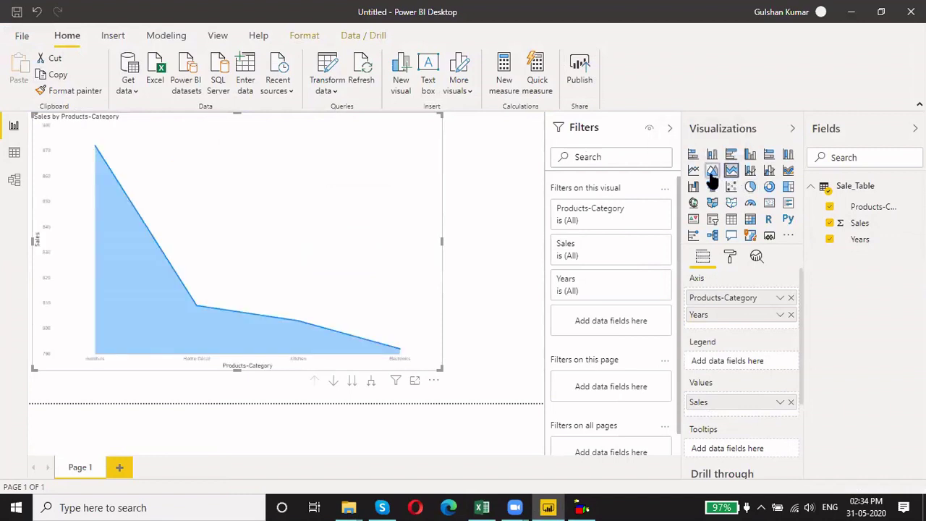
pyautogui.click(711, 173)
pyautogui.moveTo(737, 299); pyautogui.dragTo(736, 327)
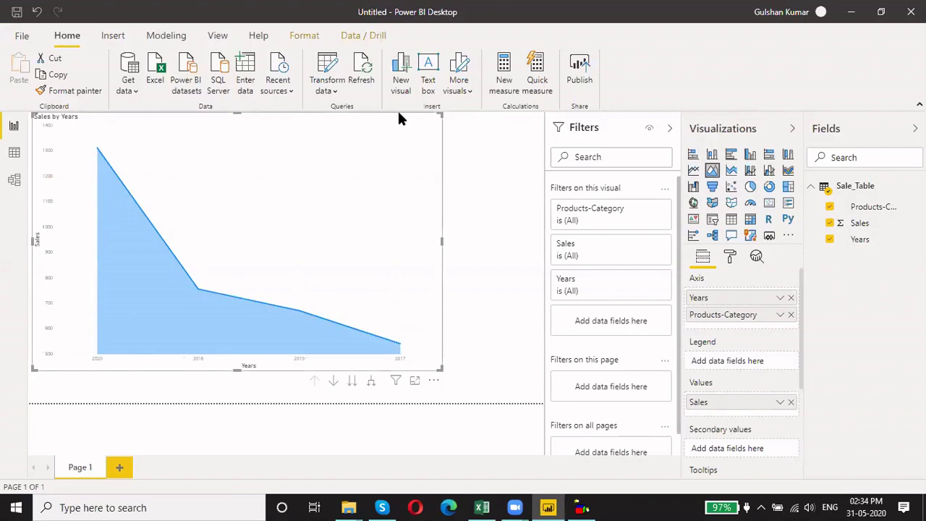
# Check the Excel source table, then examine the formula of Sale_Table's Unpivoted Only Selected Columns step in the Power Query Editor
pyautogui.click(483, 507)
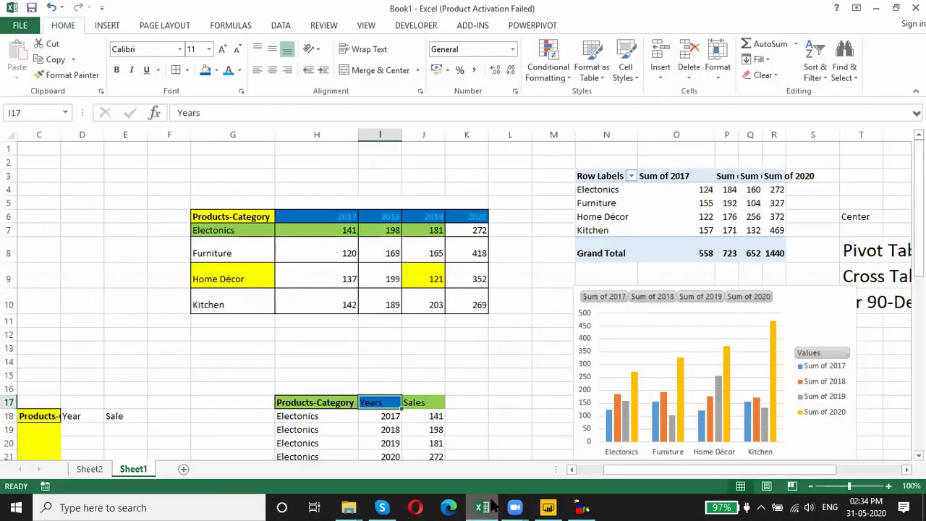
pyautogui.click(548, 508)
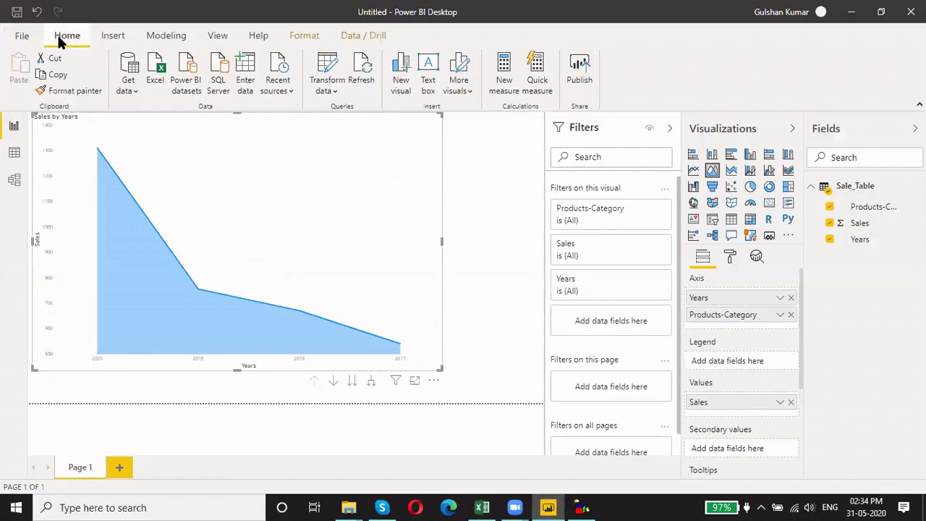
pyautogui.click(323, 64)
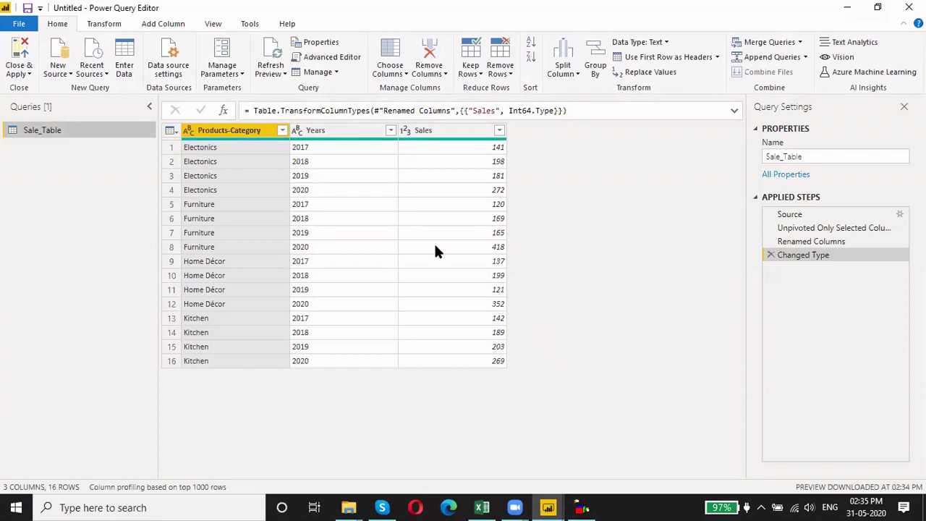
pyautogui.click(815, 227)
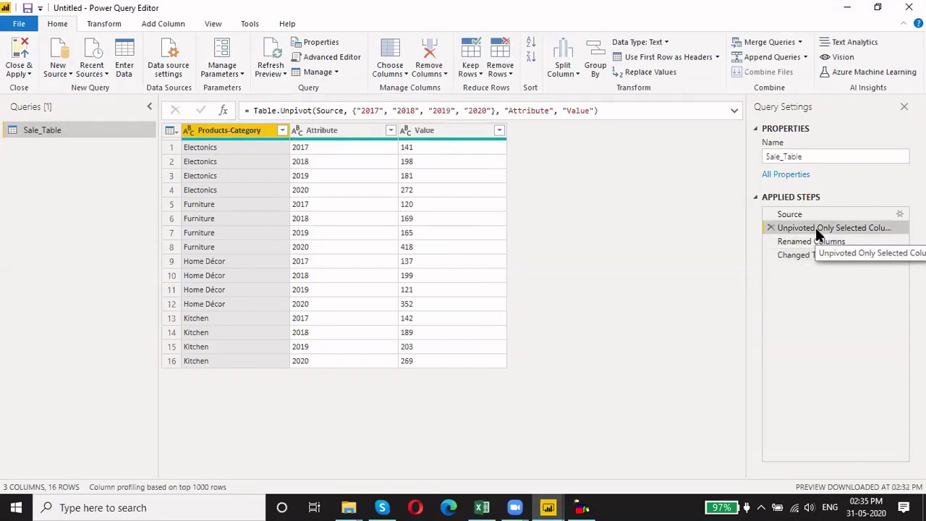
pyautogui.click(248, 111)
pyautogui.tripleClick(606, 108)
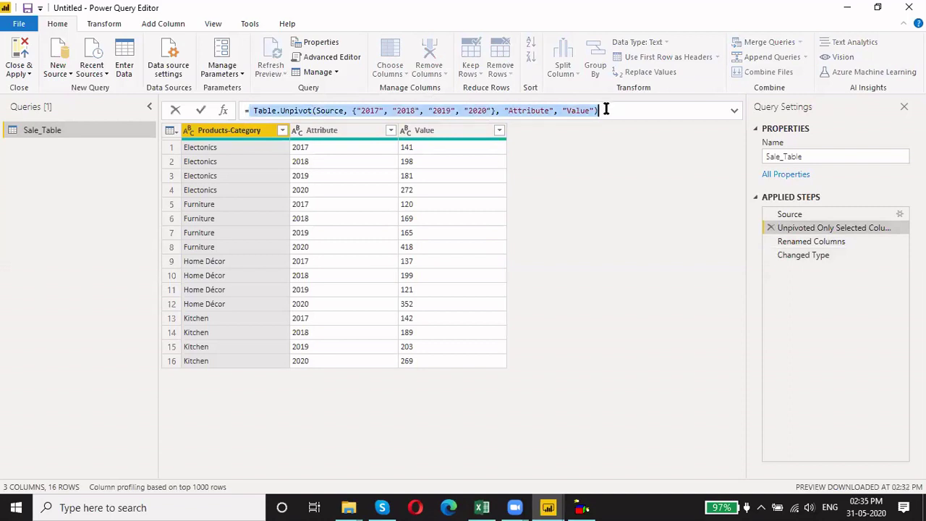
pyautogui.click(640, 117)
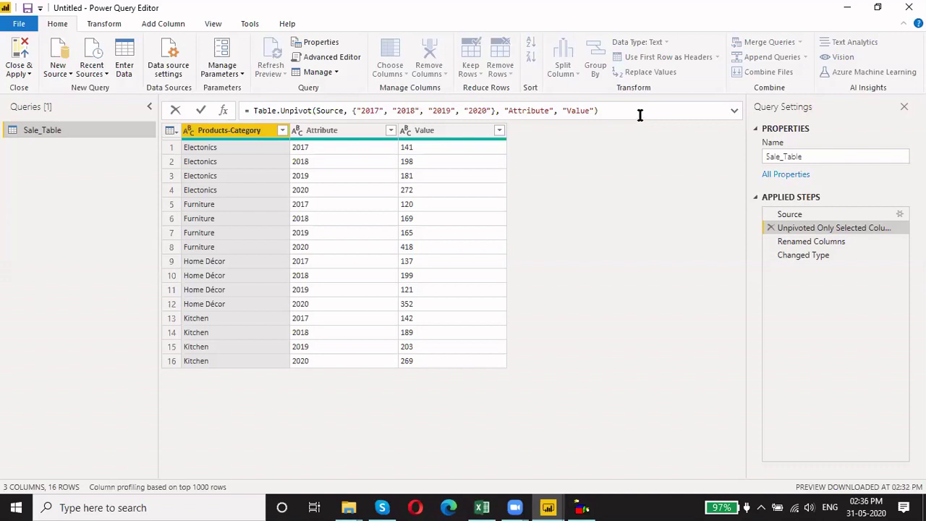
pyautogui.hotkey('alt', 'Tab')
pyautogui.hotkey('alt', 'Tab')
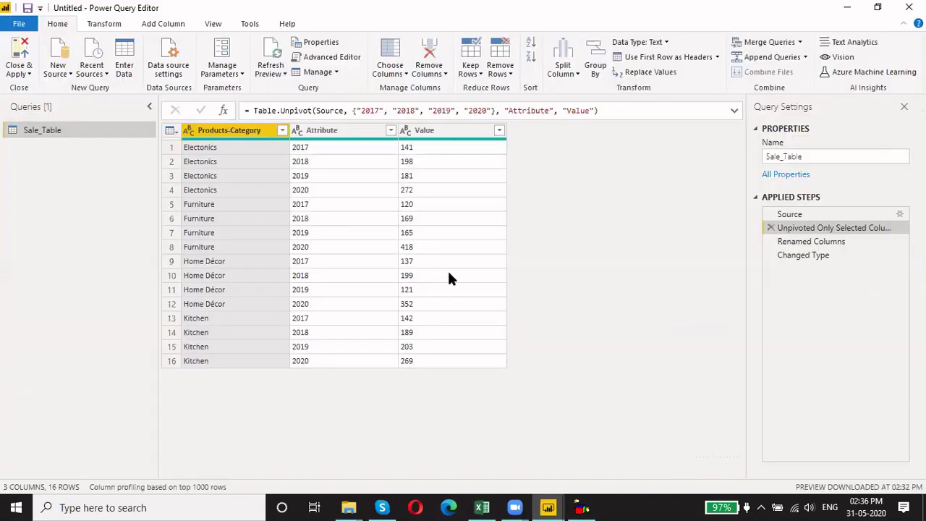
# Switch to Excel, copy the Products-Category cross-tab table G6:K10 into a new workbook, and clear the pasted table's formatting
pyautogui.click(482, 507)
pyautogui.click(380, 348)
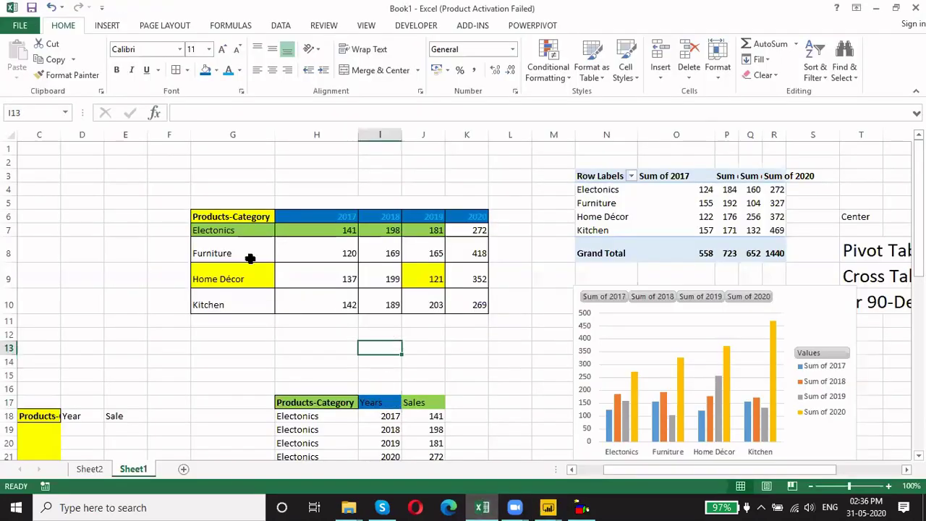
pyautogui.moveTo(235, 230); pyautogui.dragTo(457, 296)
pyautogui.hotkey('ctrl', 'c')
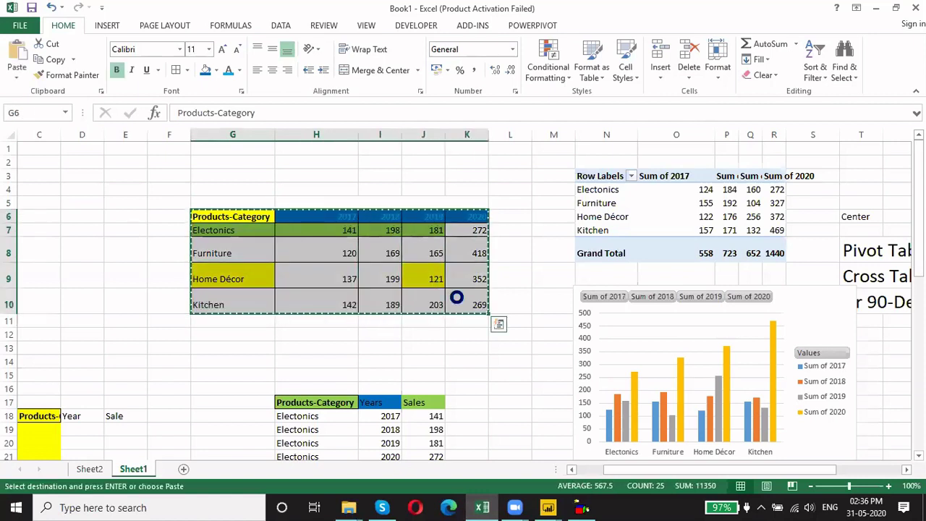
pyautogui.hotkey('ctrl', 'n')
pyautogui.hotkey('ctrl', 'v')
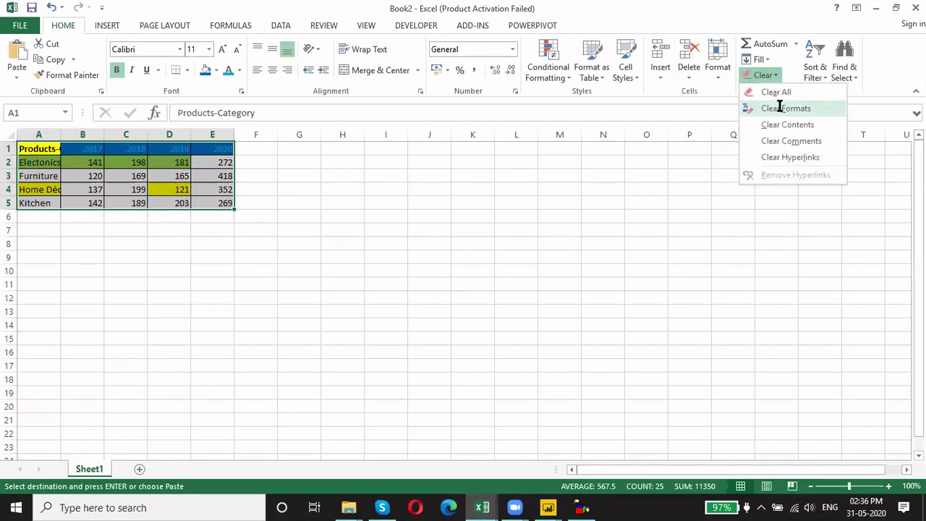
pyautogui.click(781, 108)
pyautogui.click(200, 246)
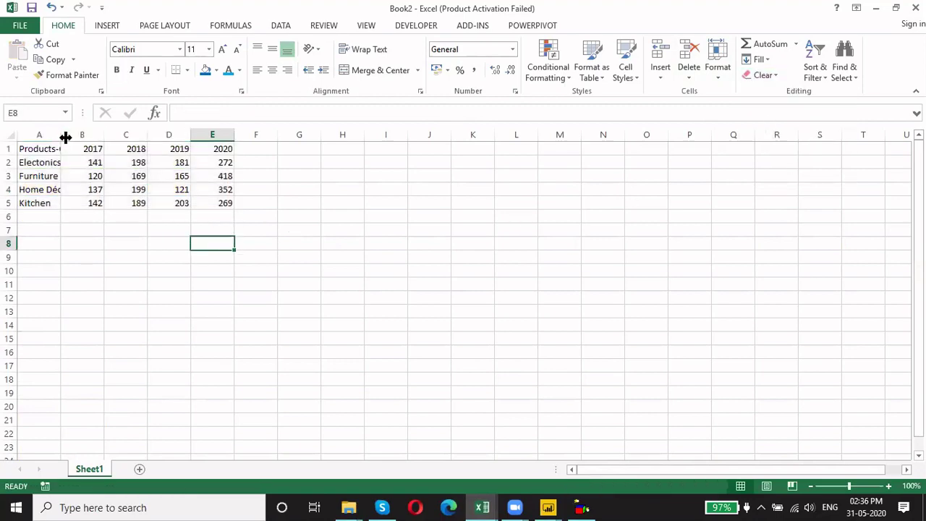
# Save the new workbook as Book2.xlsx in the My Online Class folder
pyautogui.click(19, 28)
pyautogui.click(34, 163)
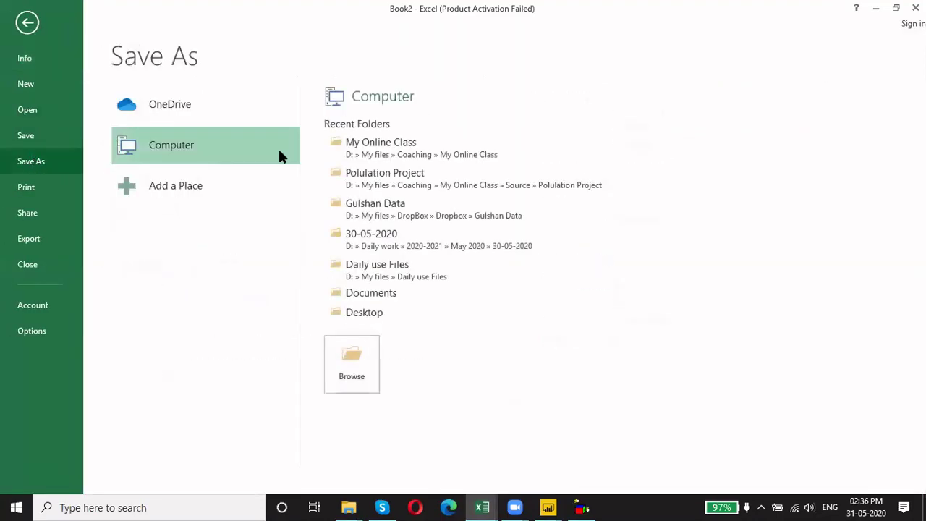
pyautogui.click(425, 145)
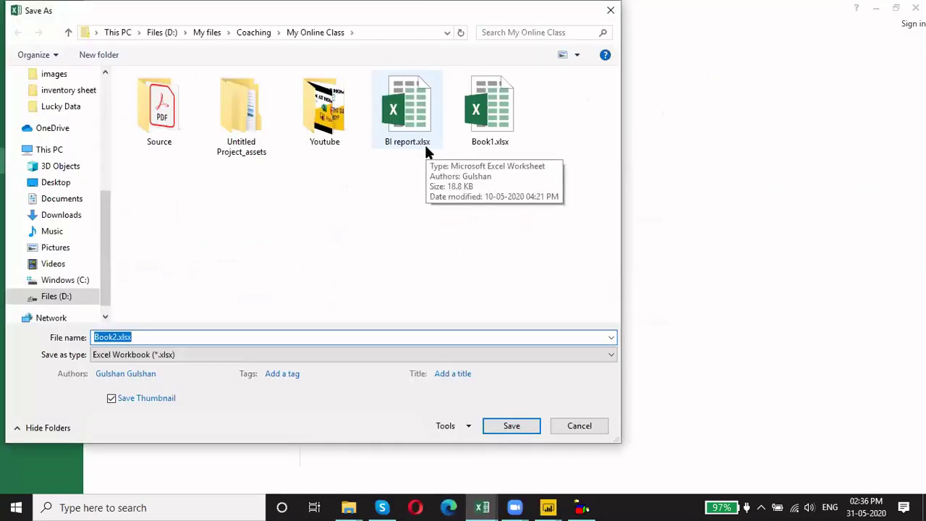
pyautogui.press('Home')
pyautogui.hotkey('shift', 'Right')
pyautogui.hotkey('shift', 'Right')
pyautogui.hotkey('shift', 'Right')
pyautogui.hotkey('shift', 'Right')
pyautogui.hotkey('shift', 'Right')
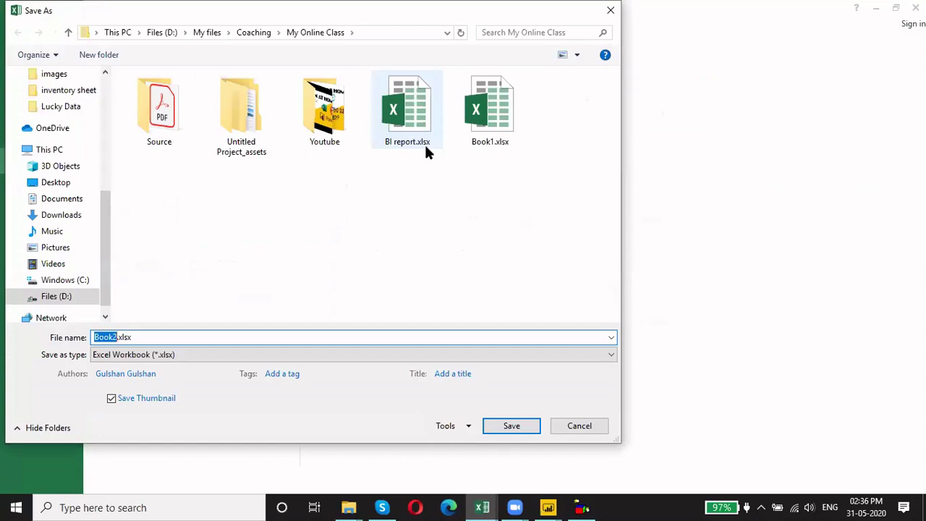
pyautogui.press('Return')
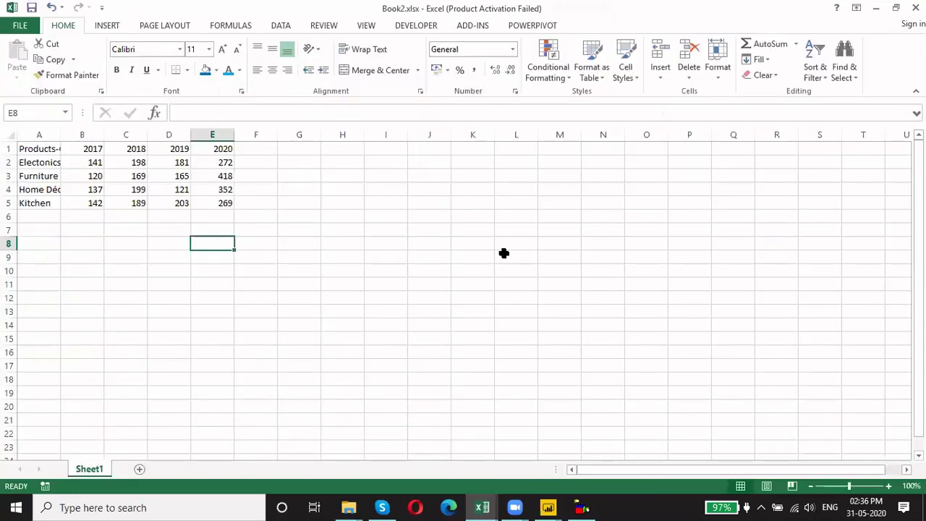
# Switch to the Power Query Editor and delete the Sale_Table query
pyautogui.moveTo(548, 506)
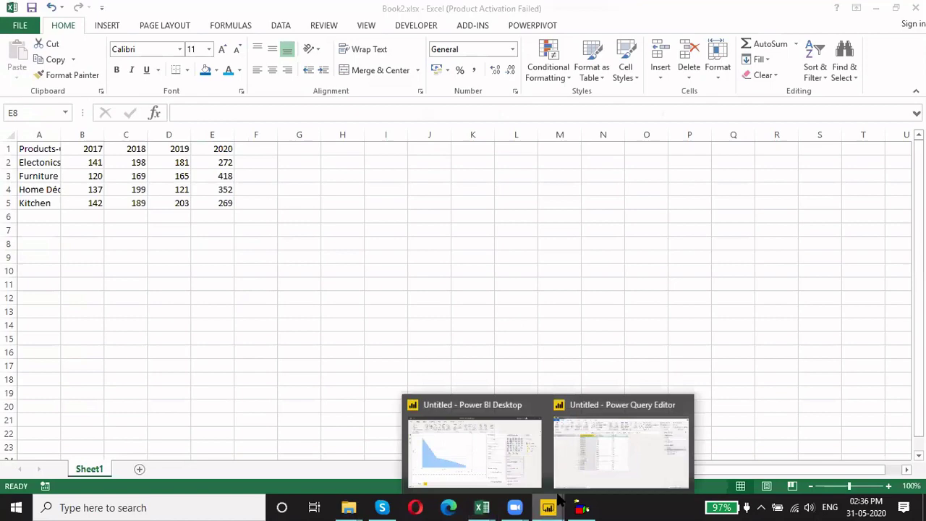
pyautogui.click(577, 461)
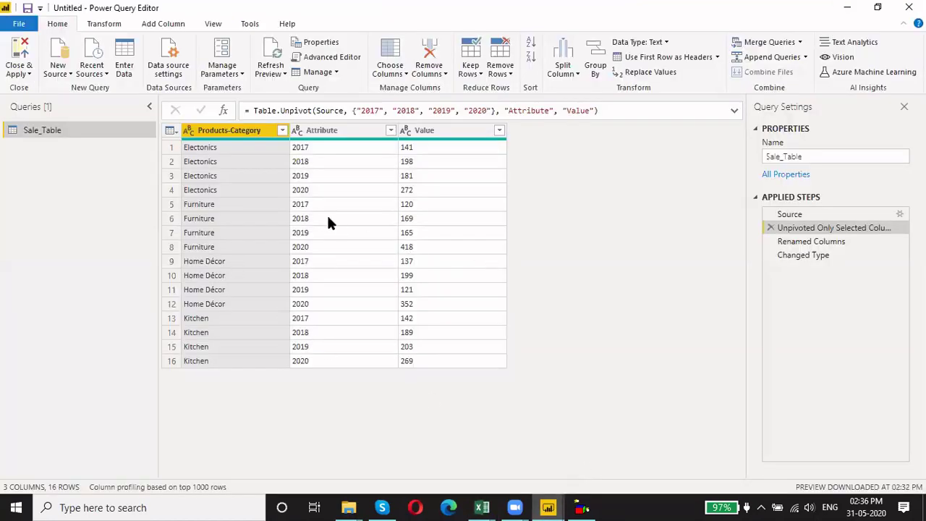
pyautogui.click(788, 214)
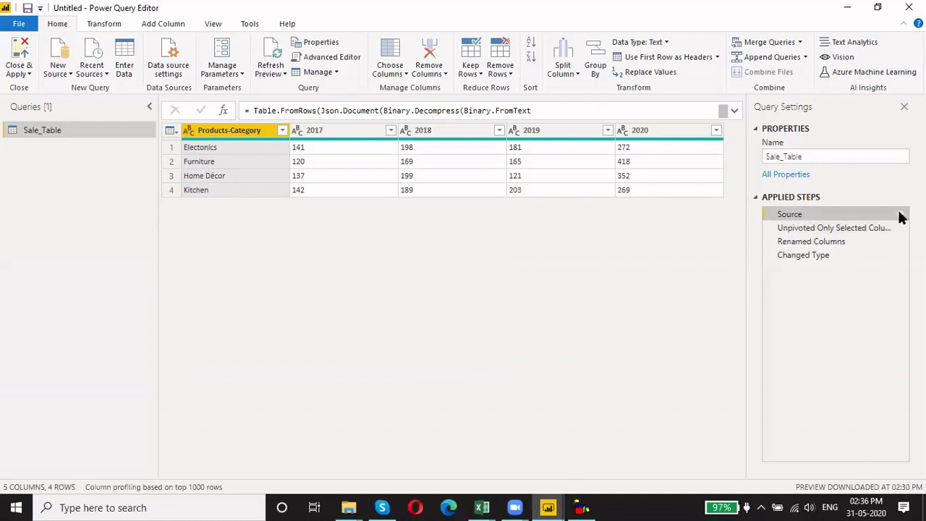
pyautogui.rightClick(56, 131)
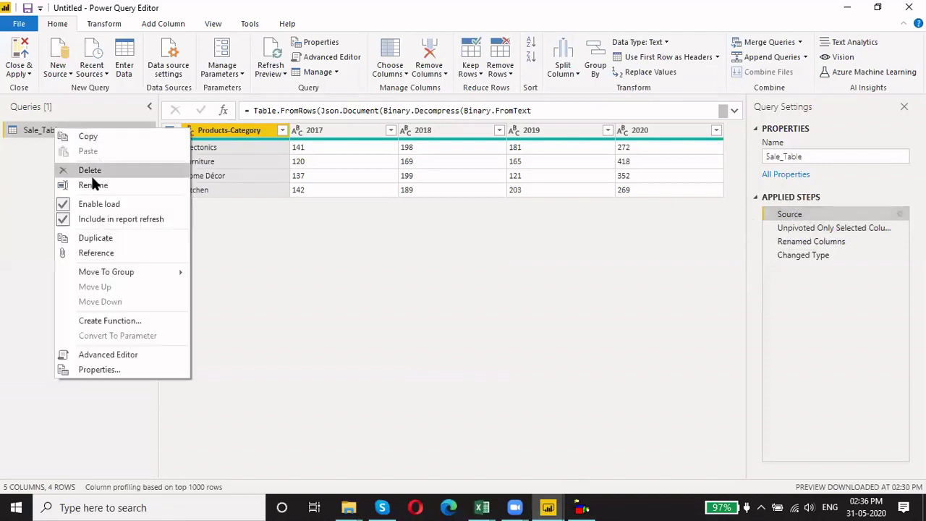
pyautogui.click(91, 171)
pyautogui.click(515, 275)
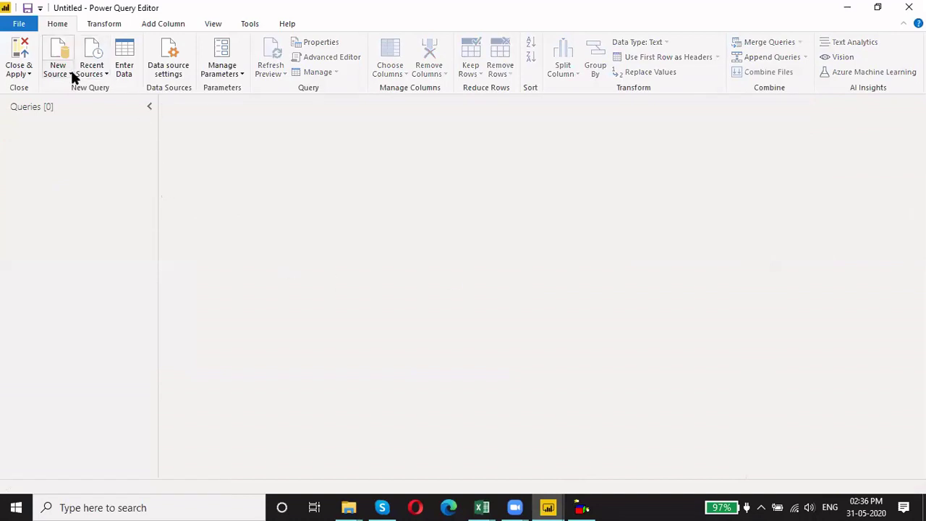
# Import Sheet1 of Book2.xlsx from the My Online Class folder as a new Excel source and promote its first row to headers
pyautogui.click(70, 72)
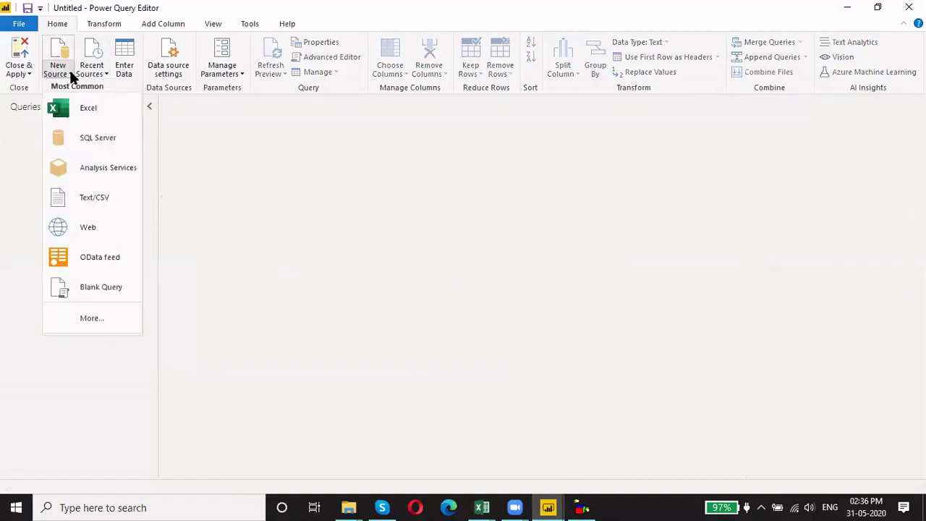
pyautogui.click(84, 106)
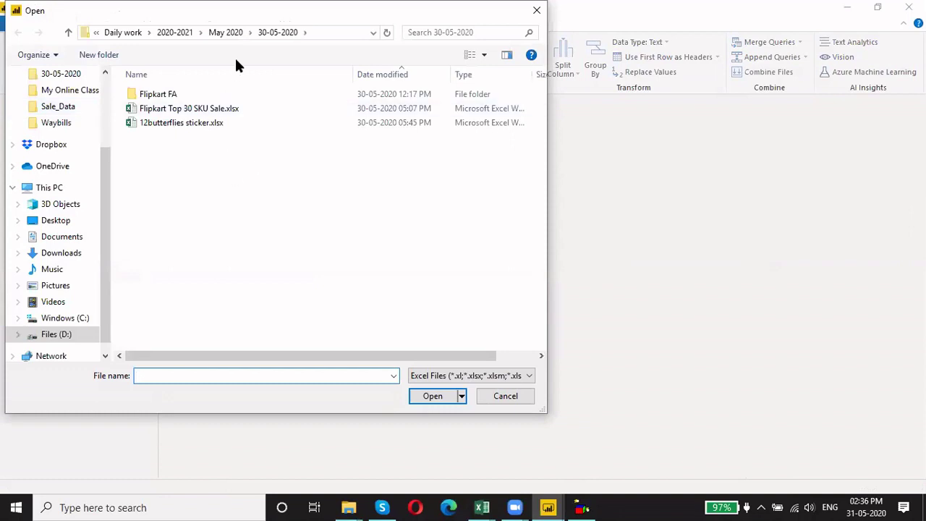
pyautogui.click(62, 335)
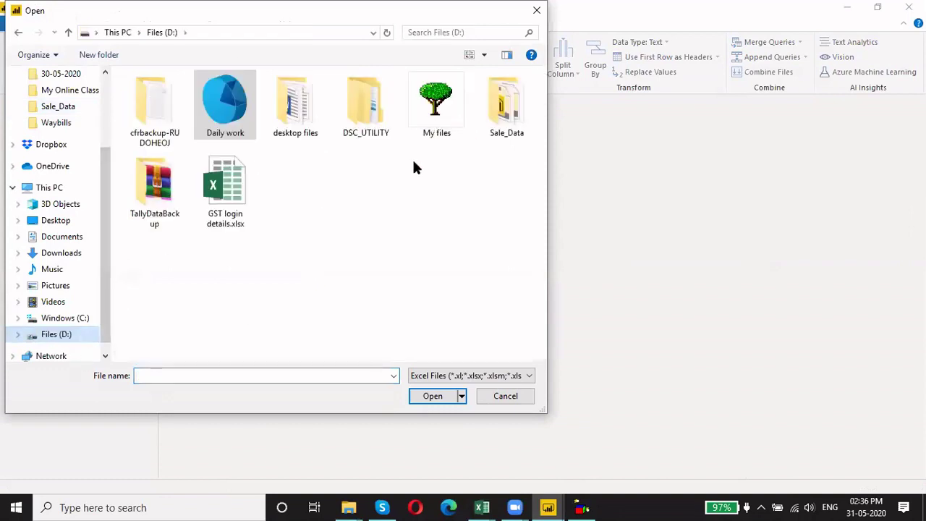
pyautogui.click(57, 221)
pyautogui.doubleClick(207, 150)
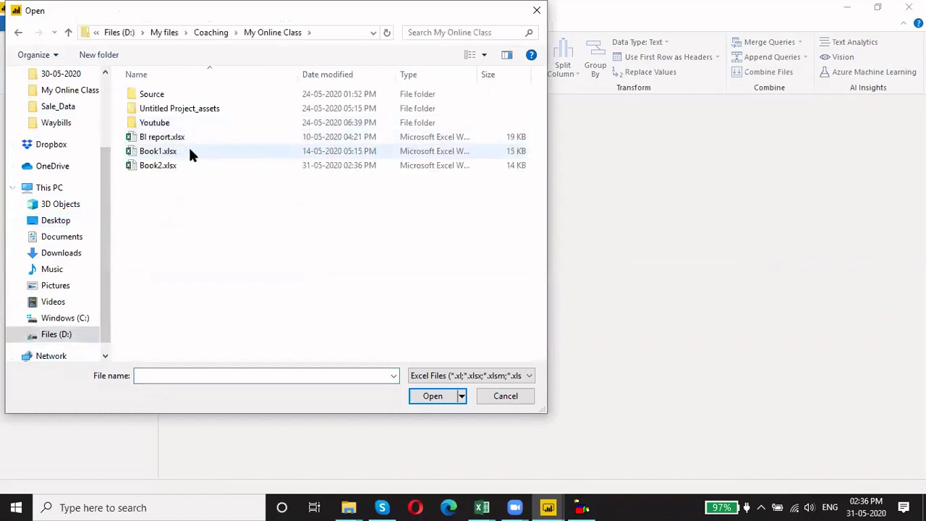
pyautogui.click(171, 165)
pyautogui.click(432, 395)
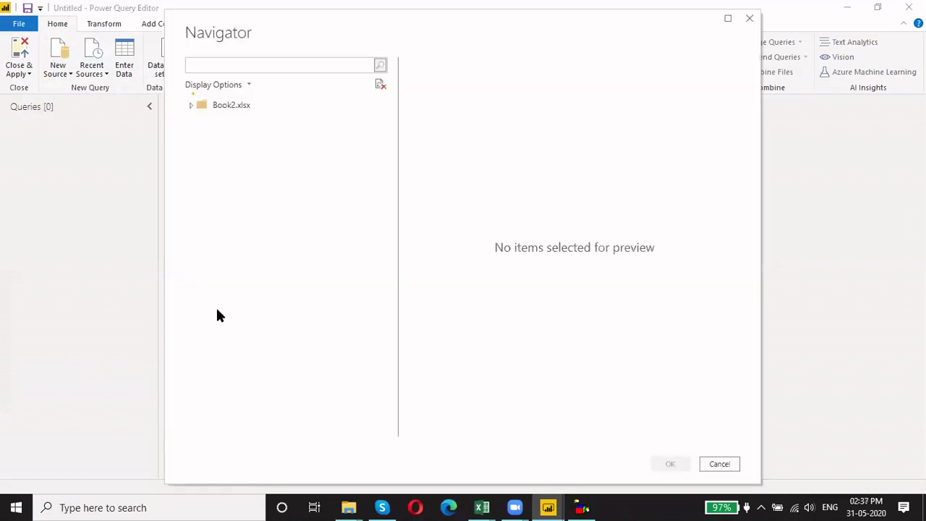
pyautogui.click(231, 123)
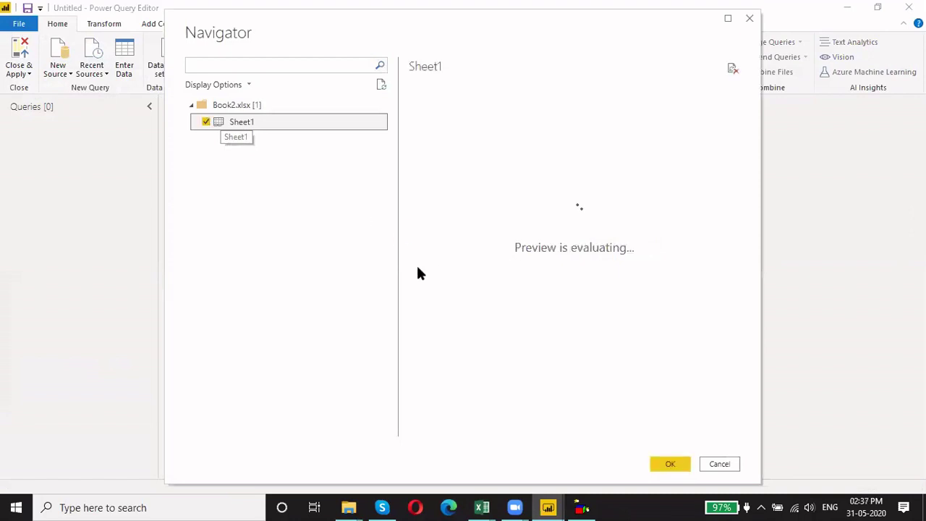
pyautogui.click(675, 466)
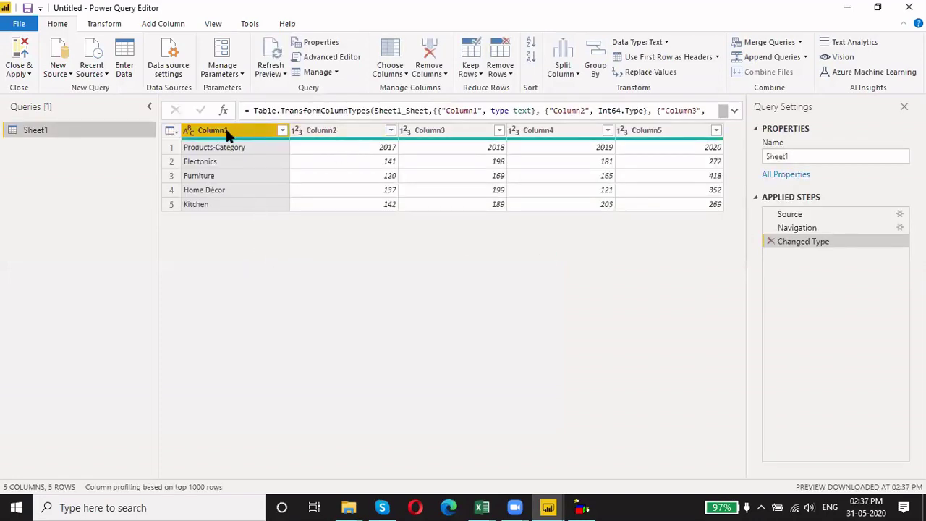
pyautogui.click(651, 55)
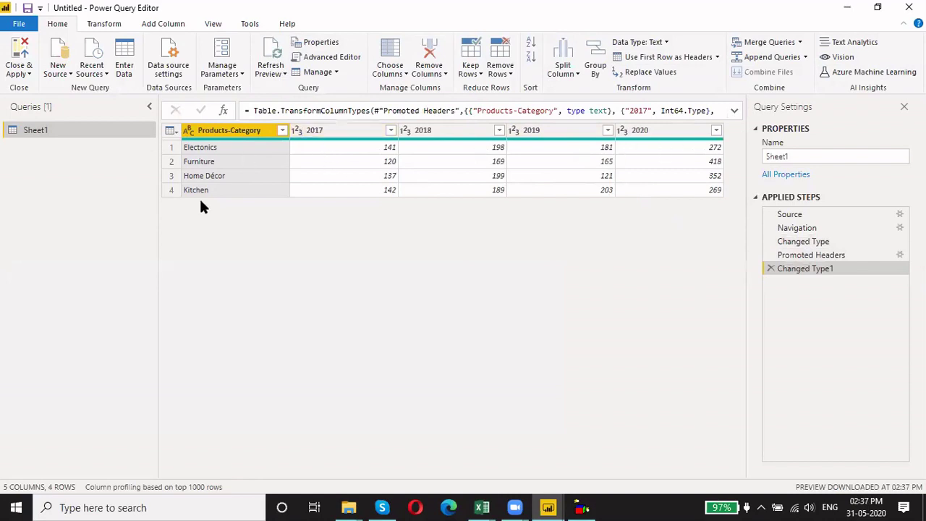
# Unpivot only the selected 2017, 2018, 2019 and 2020 columns of the Sheet1 query and examine the resulting step's formula
pyautogui.click(341, 133)
pyautogui.keyDown('ctrl'); pyautogui.click(436, 130); pyautogui.keyUp('ctrl')
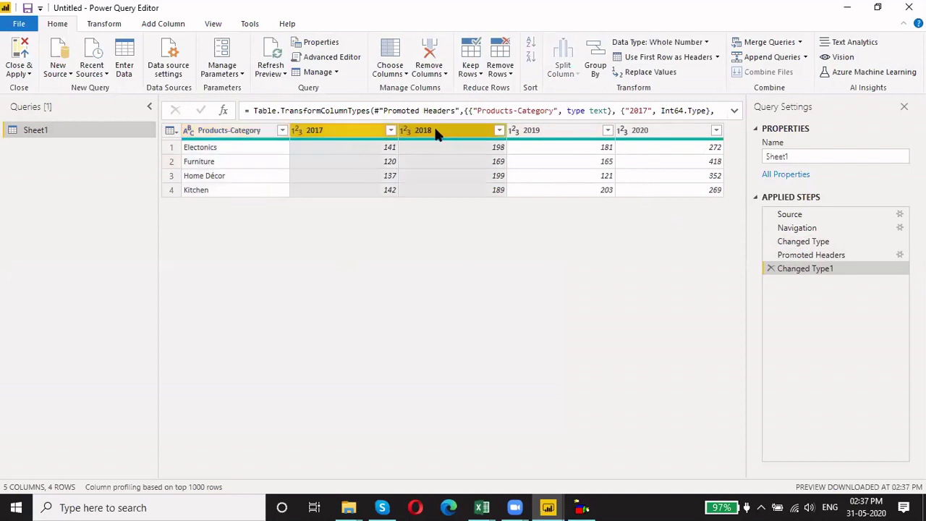
pyautogui.keyDown('ctrl'); pyautogui.click(537, 134); pyautogui.keyUp('ctrl')
pyautogui.keyDown('ctrl'); pyautogui.click(640, 130); pyautogui.keyUp('ctrl')
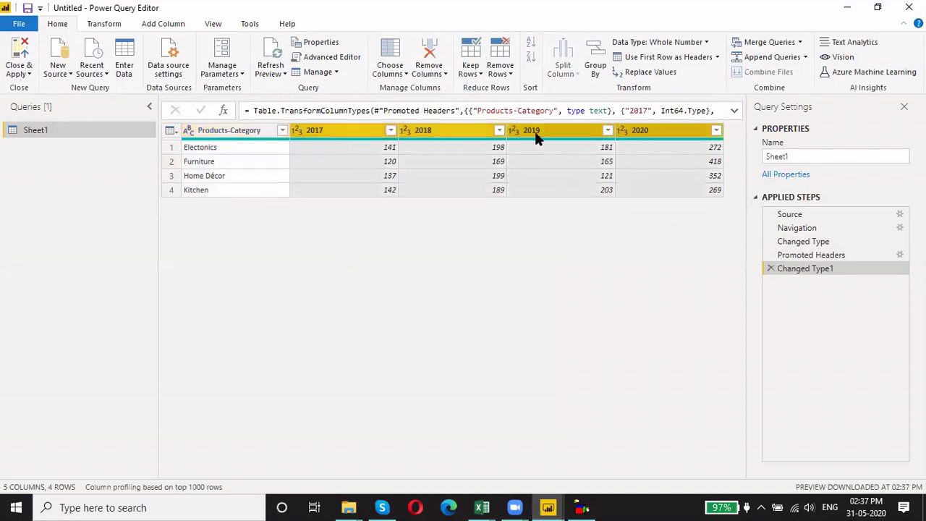
pyautogui.click(106, 23)
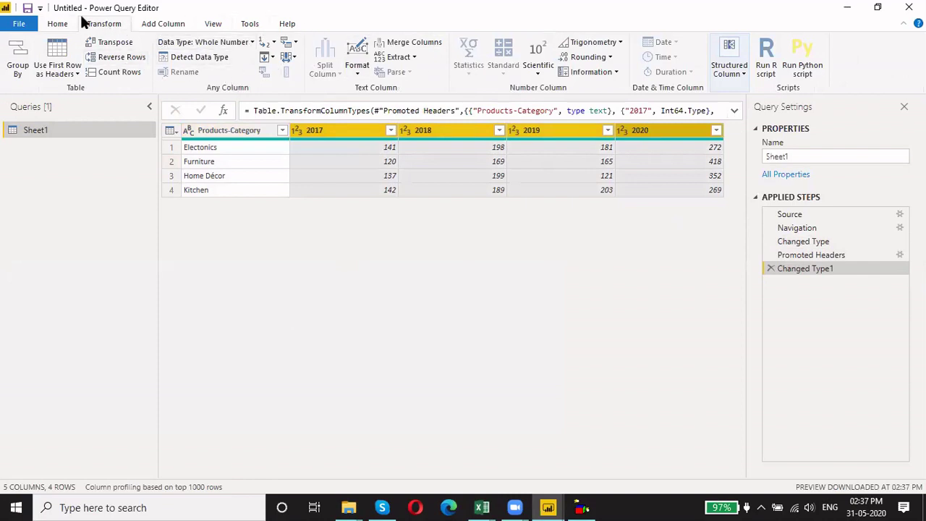
pyautogui.click(58, 24)
pyautogui.click(101, 24)
pyautogui.click(294, 41)
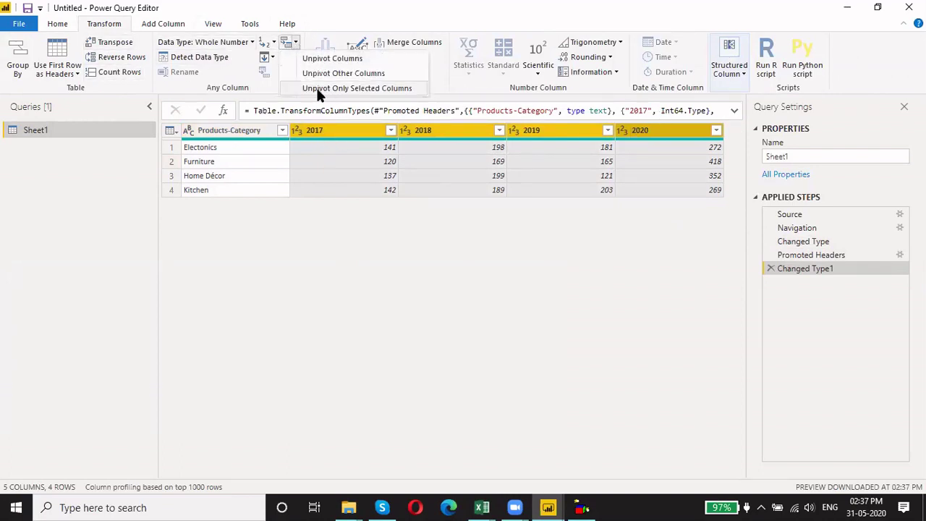
pyautogui.click(335, 88)
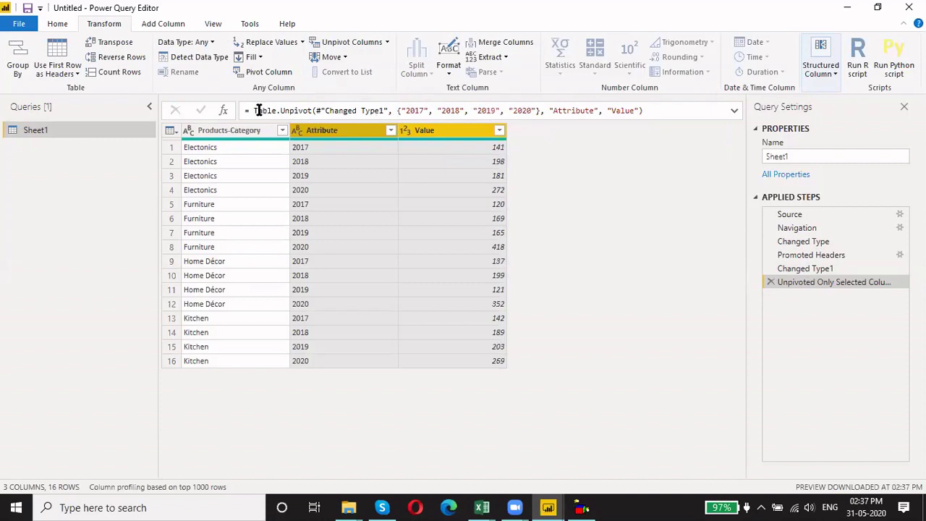
pyautogui.moveTo(257, 110); pyautogui.dragTo(680, 109)
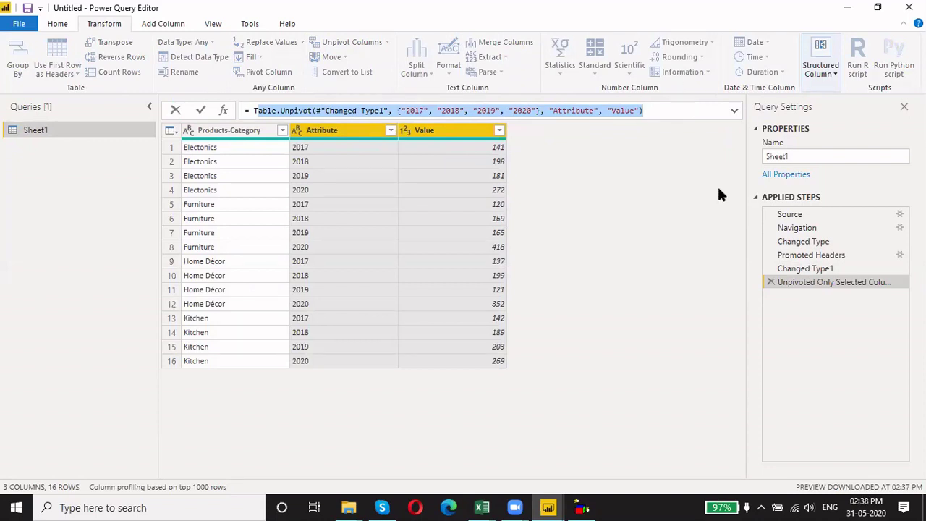
pyautogui.click(672, 107)
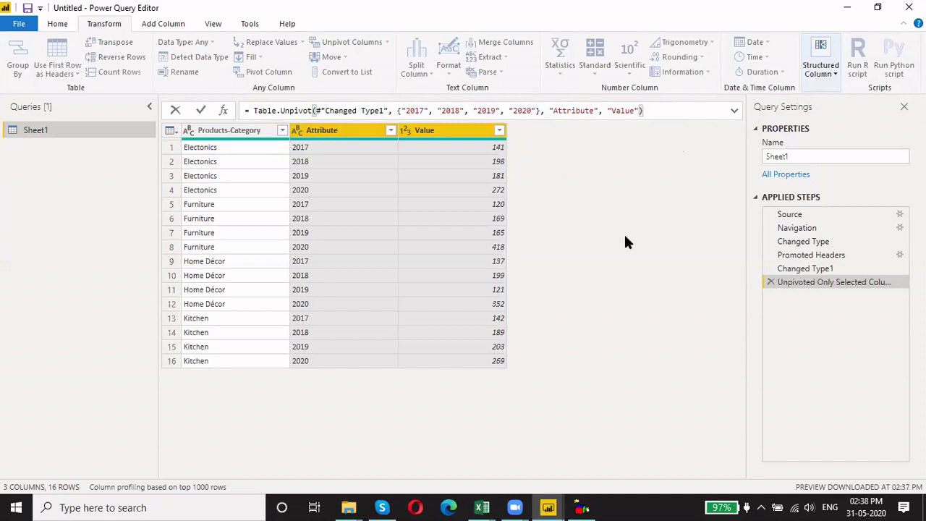
# Switch to Book2.xlsx in Excel and add a 2021 column header in cell F1
pyautogui.moveTo(483, 507)
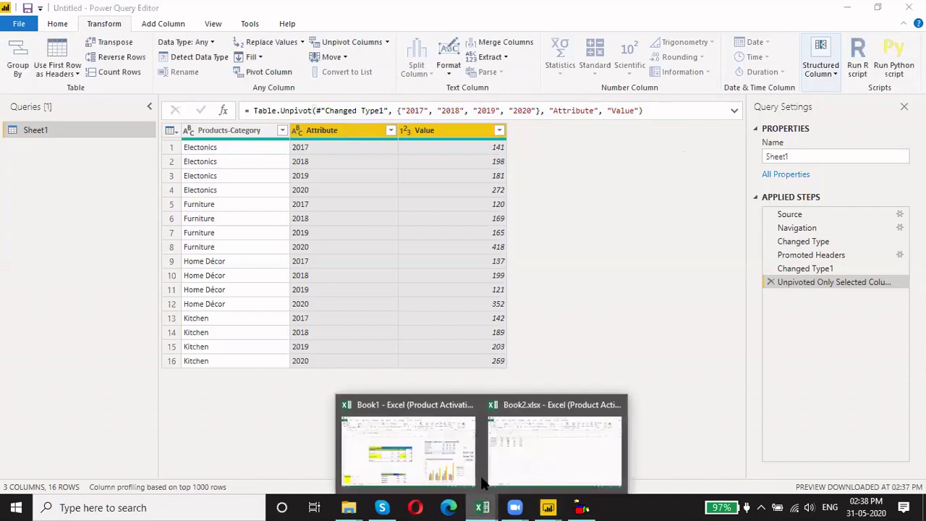
pyautogui.click(483, 481)
pyautogui.hotkey('ctrl', 'Up')
pyautogui.hotkey('ctrl', 'Up')
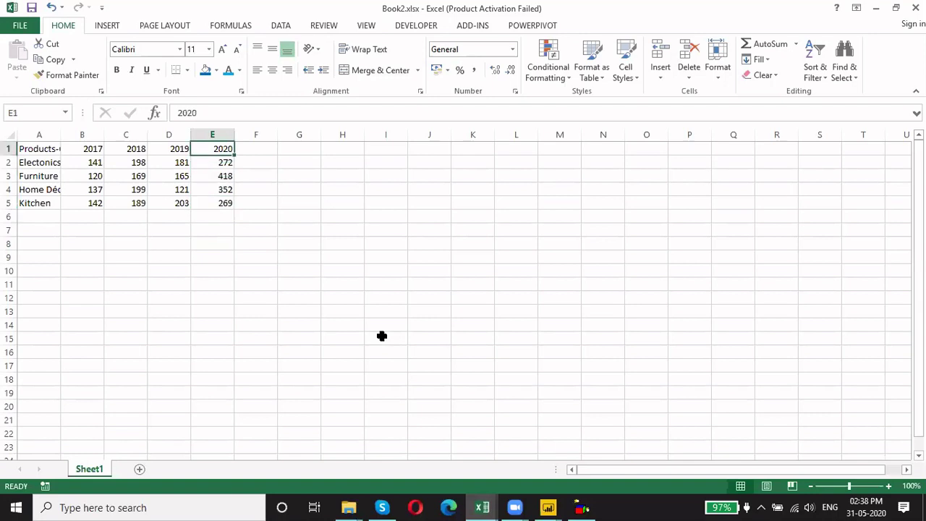
pyautogui.press('Right')
pyautogui.write('2021')
pyautogui.press('Return')
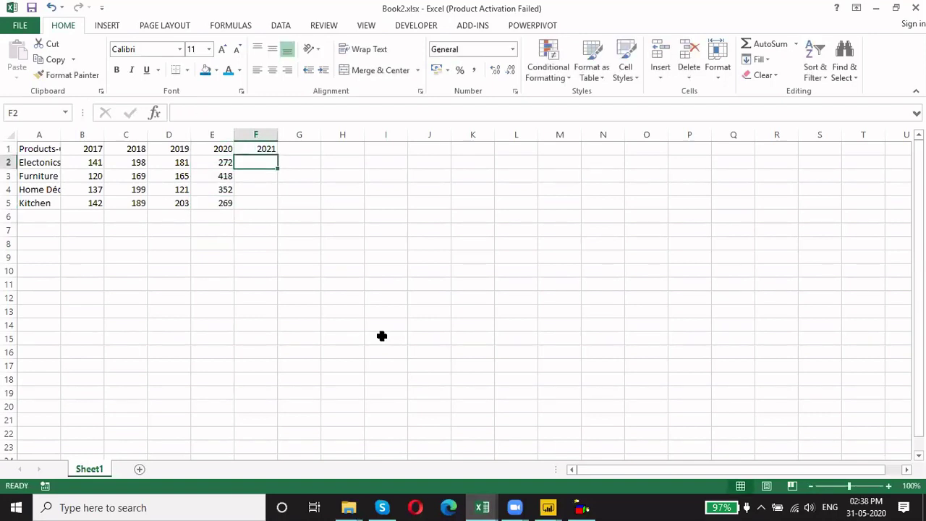
# Enter =RANDBETWEEN(50,60) in cell F2 as the 2021 value for Electonics
pyautogui.press('Left')
pyautogui.hotkey('shift', 'Down')
pyautogui.press('Up')
pyautogui.press('Right')
pyautogui.press('Left')
pyautogui.press('Down')
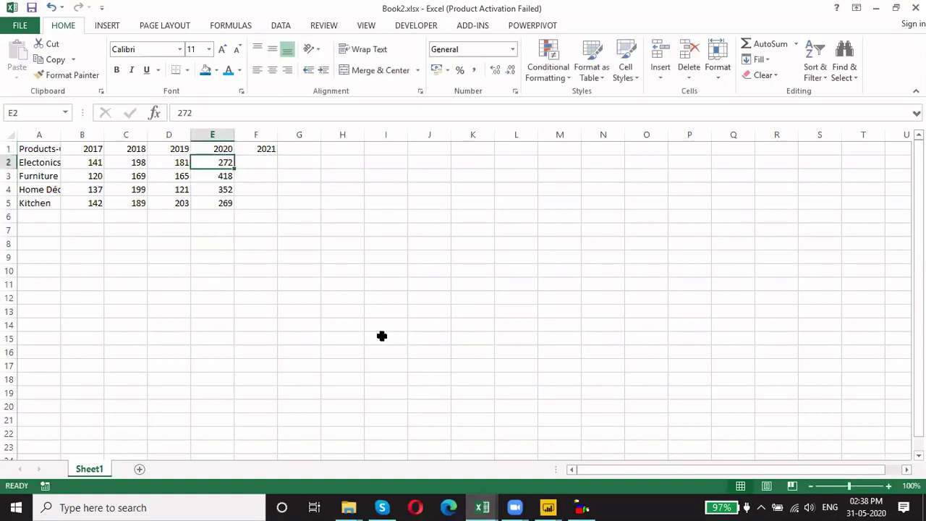
pyautogui.press('Right')
pyautogui.write('=rand')
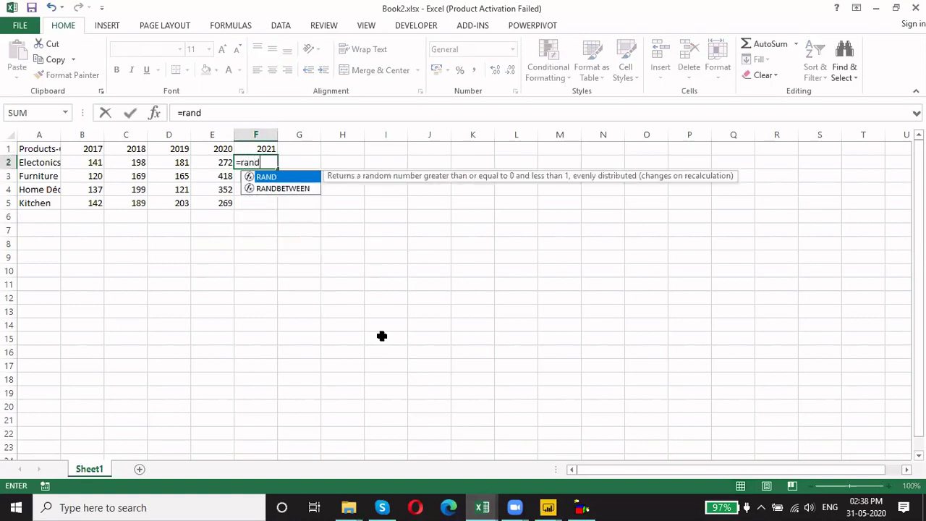
pyautogui.press('Down')
pyautogui.press('Tab')
pyautogui.write('50,60')
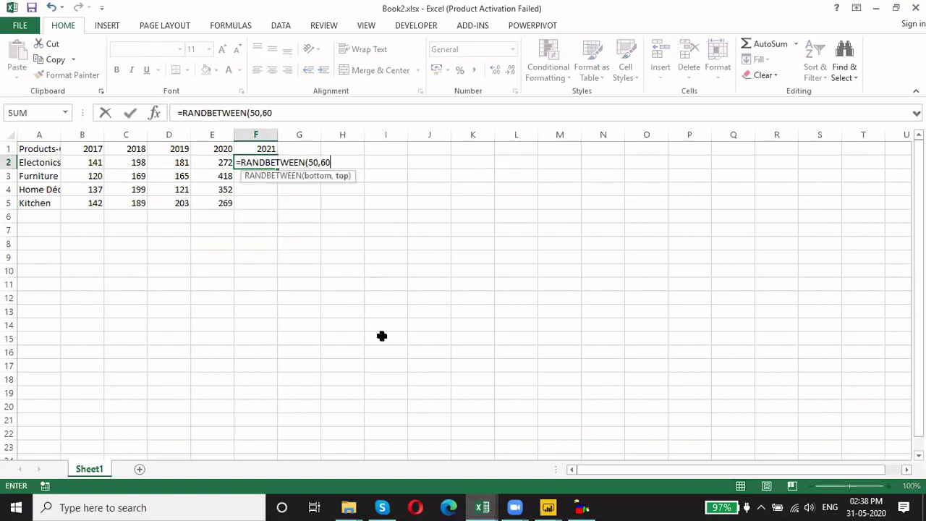
pyautogui.press('Return')
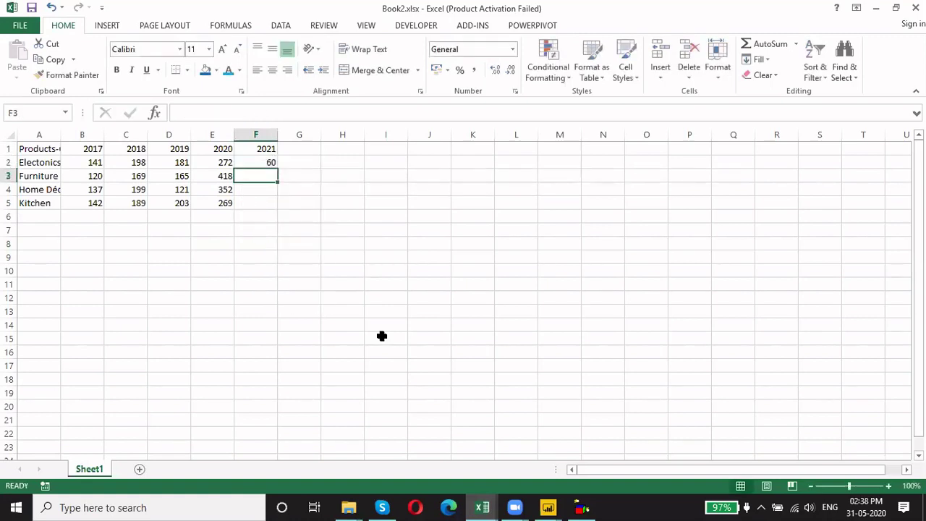
# Fill the RANDBETWEEN formula from cell F2 down through F5
pyautogui.press('Up')
pyautogui.hotkey('shift', 'Down')
pyautogui.hotkey('shift', 'Down')
pyautogui.hotkey('shift', 'Down')
pyautogui.hotkey('ctrl', 'd')
pyautogui.press('Up')
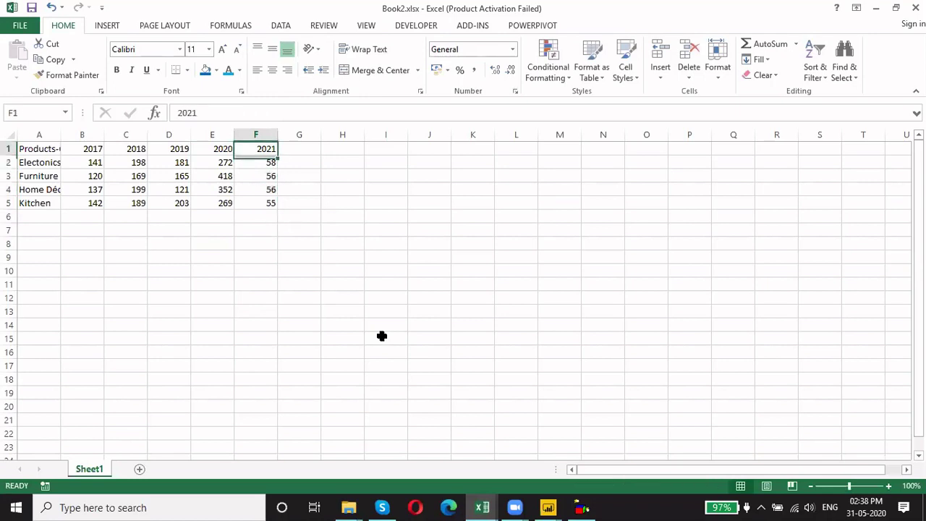
pyautogui.hotkey('shift', 'Down')
pyautogui.hotkey('shift', 'Down')
pyautogui.hotkey('shift', 'Down')
pyautogui.hotkey('shift', 'Down')
pyautogui.hotkey('ctrl', 'c')
pyautogui.hotkey('ctrl', 'alt', 'v')
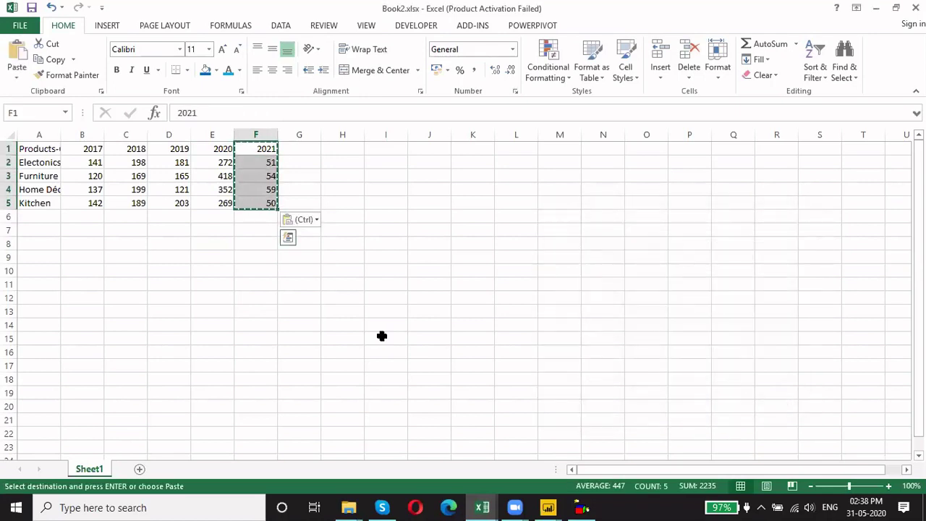
pyautogui.press('Escape')
# Replace the RANDBETWEEN formulas in F2:F5 with their static values
pyautogui.press('Down')
pyautogui.hotkey('shift', 'Down')
pyautogui.hotkey('shift', 'Down')
pyautogui.hotkey('shift', 'Down')
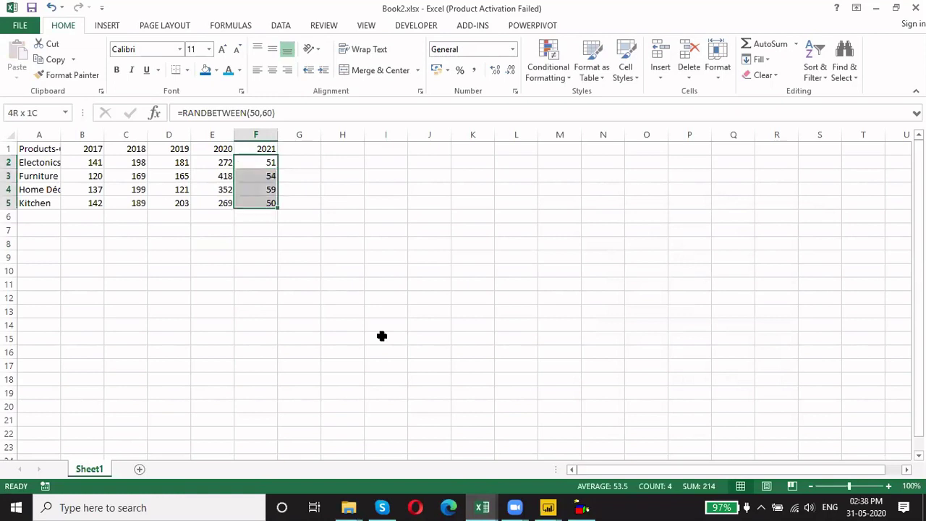
pyautogui.hotkey('ctrl', 'c')
pyautogui.hotkey('ctrl', 'alt', 'v')
pyautogui.press('Return')
pyautogui.press('Escape')
pyautogui.press('Up')
pyautogui.hotkey('shift', 'Down')
pyautogui.hotkey('shift', 'Down')
pyautogui.press('Down')
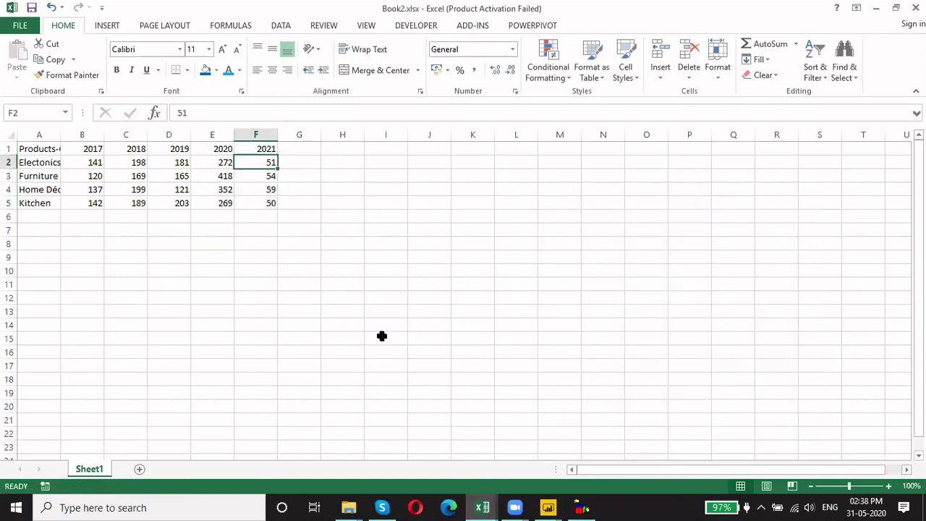
pyautogui.press('Up')
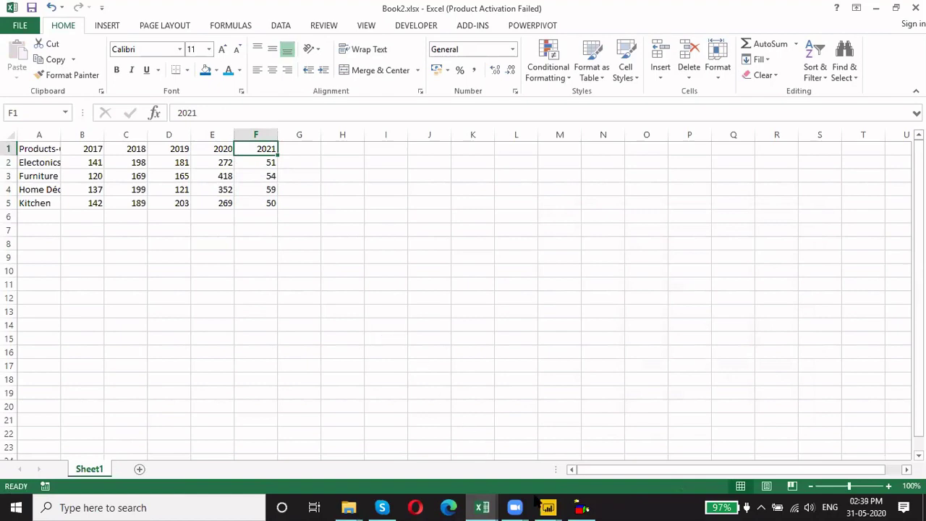
# Switch to Power Query Editor, refresh the Sheet1 preview and examine how the 2021 and Attribute columns come through
pyautogui.moveTo(548, 507)
pyautogui.click(575, 454)
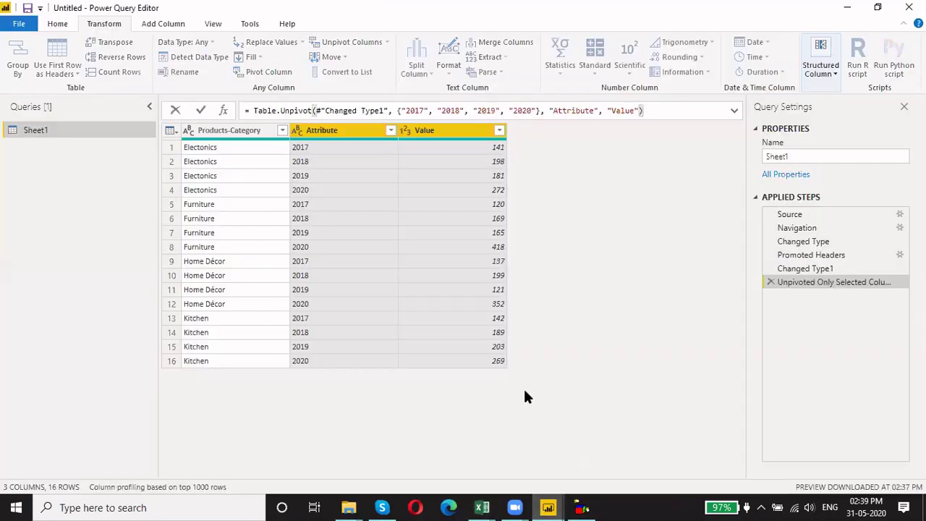
pyautogui.click(66, 24)
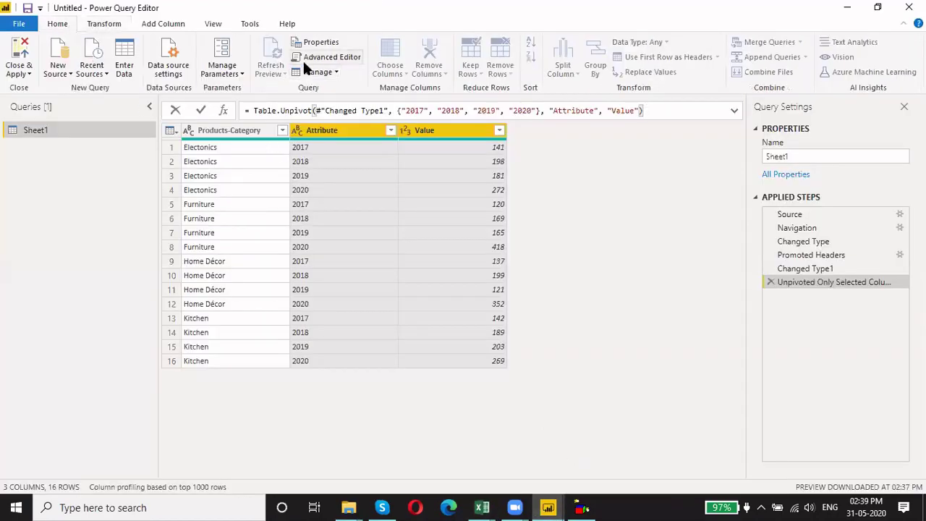
pyautogui.click(87, 172)
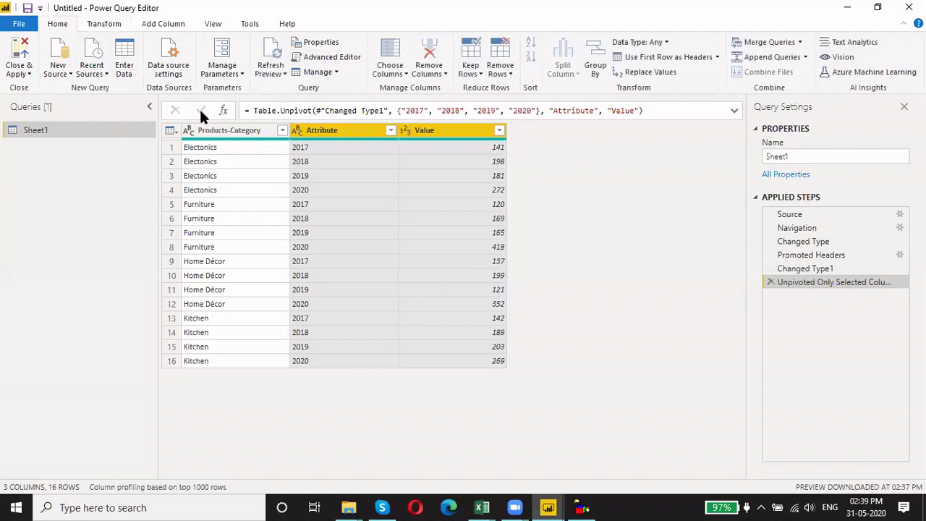
pyautogui.click(271, 58)
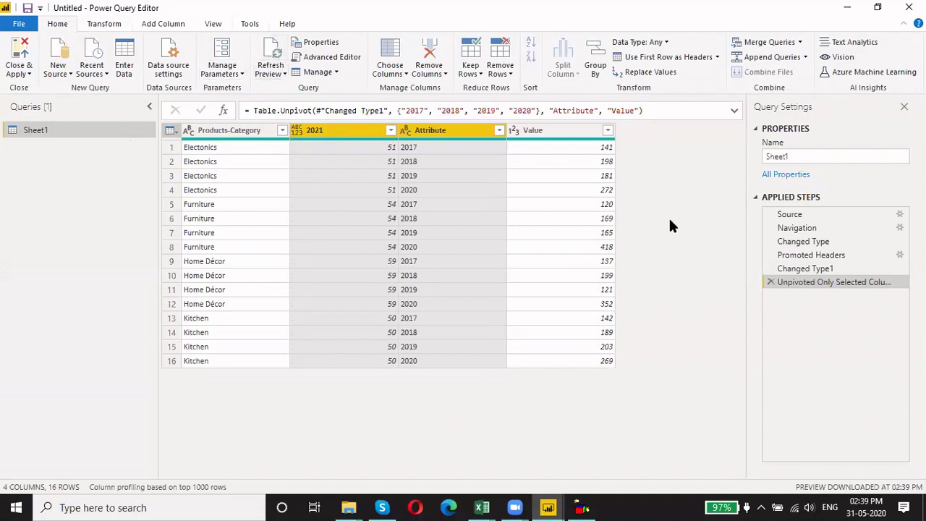
pyautogui.click(422, 131)
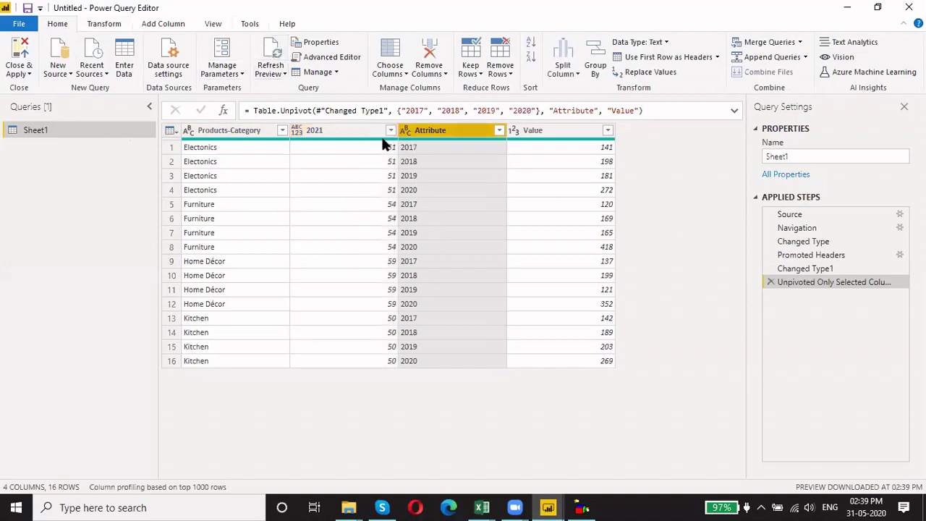
pyautogui.click(366, 129)
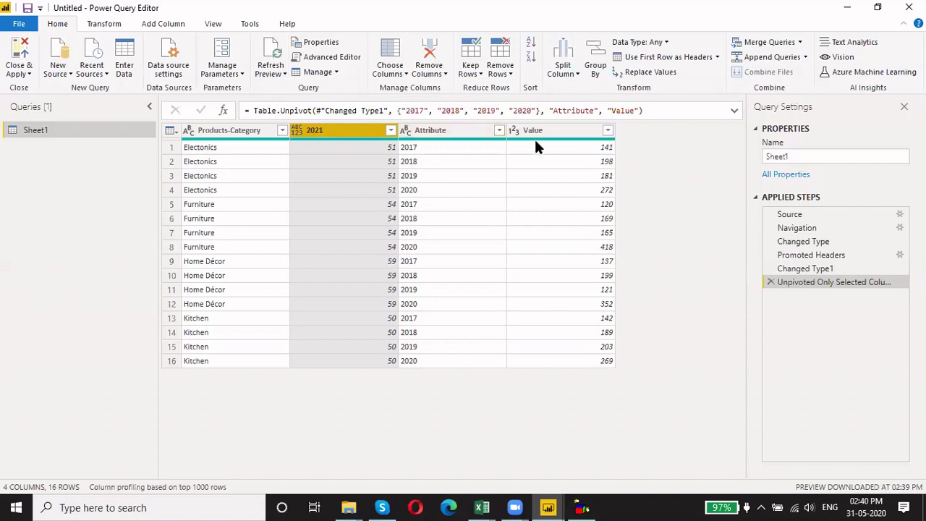
# Add "2021" after "2020" in the column list of the Table.Unpivot formula and apply it
pyautogui.click(536, 110)
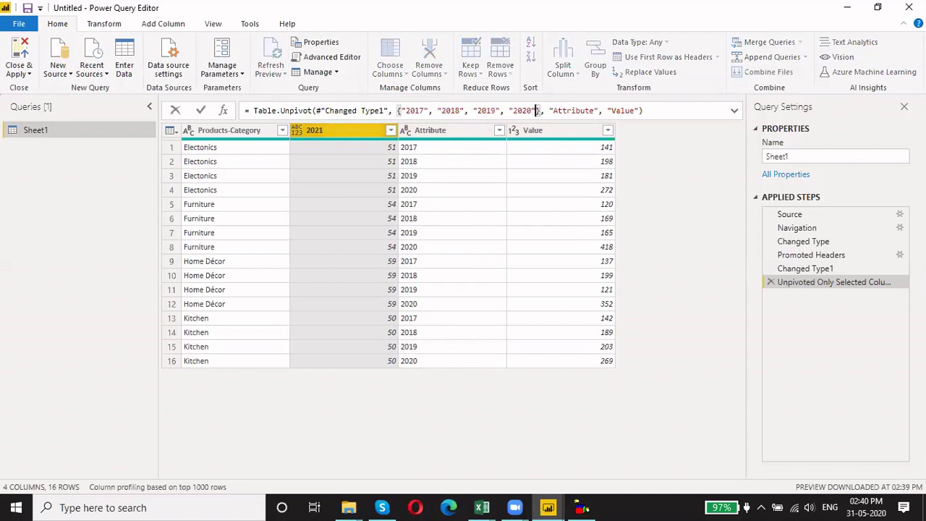
pyautogui.write(', "2020","')
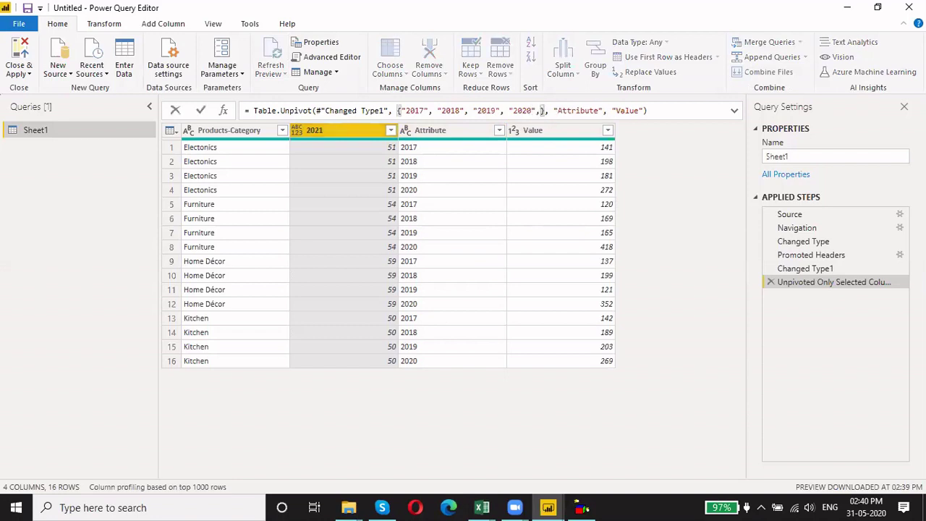
pyautogui.write('2021')
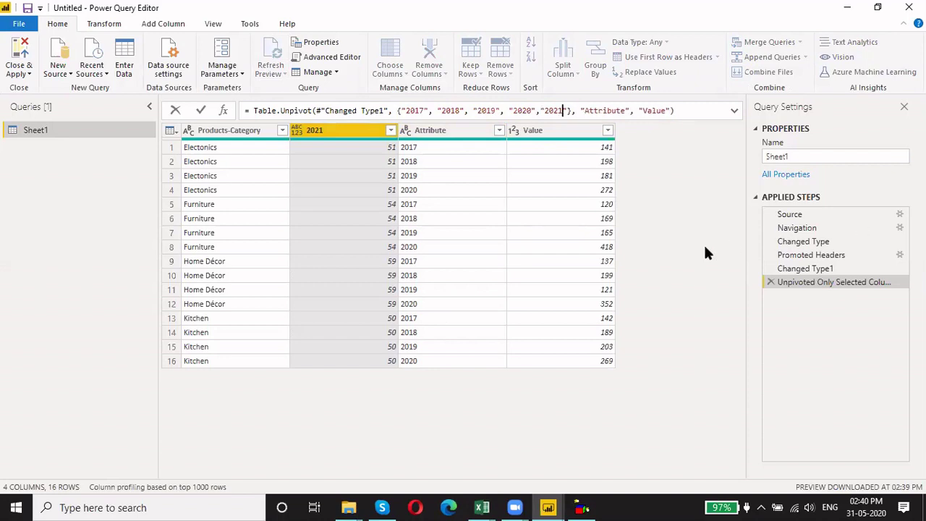
pyautogui.click(201, 110)
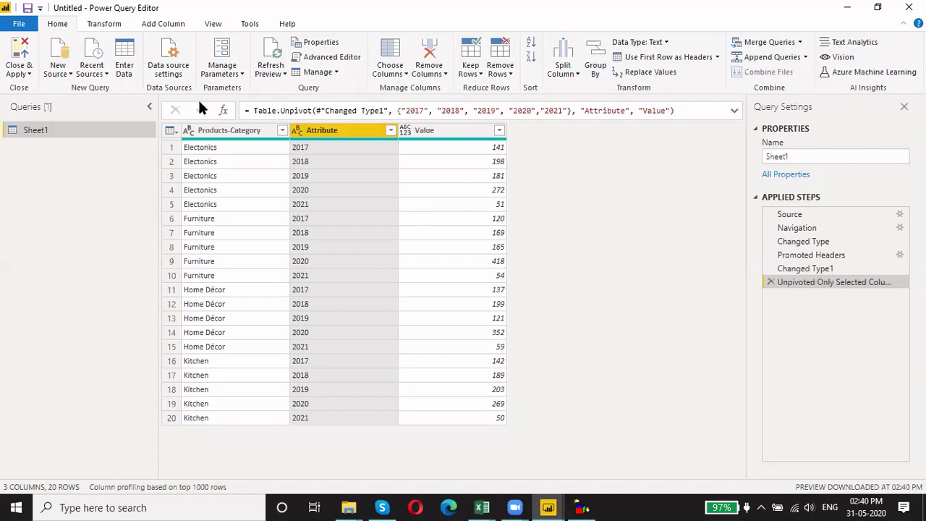
# Delete the Unpivoted Only Selected Columns and Changed Type1 steps from the Sheet1 query
pyautogui.click(771, 282)
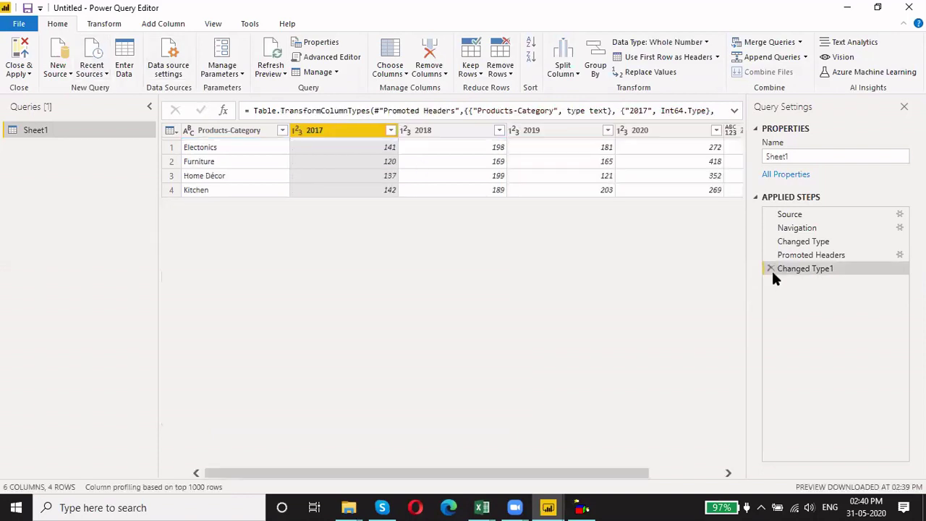
pyautogui.click(771, 268)
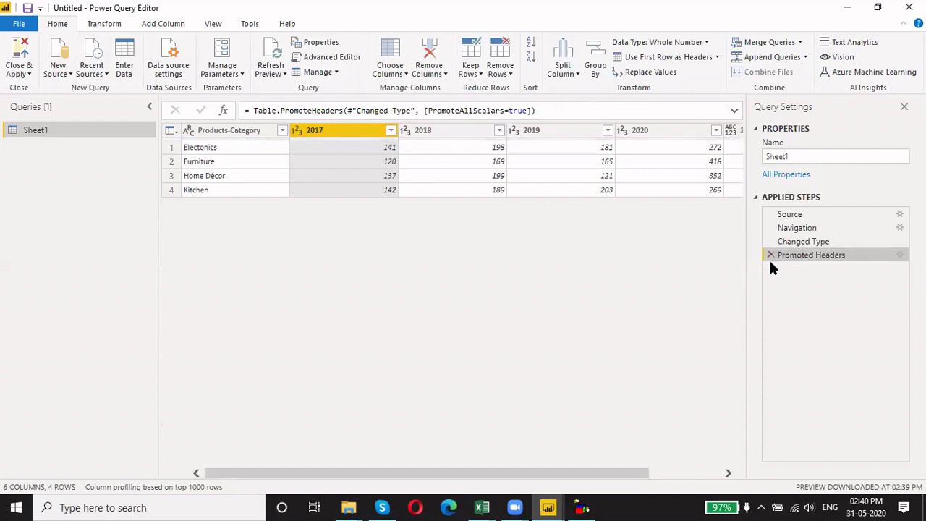
pyautogui.moveTo(530, 475); pyautogui.dragTo(575, 466)
# Clear column F in Book2.xlsx in Excel, then return to Power Query Editor and refresh the Sheet1 preview
pyautogui.hotkey('alt', 'Tab')
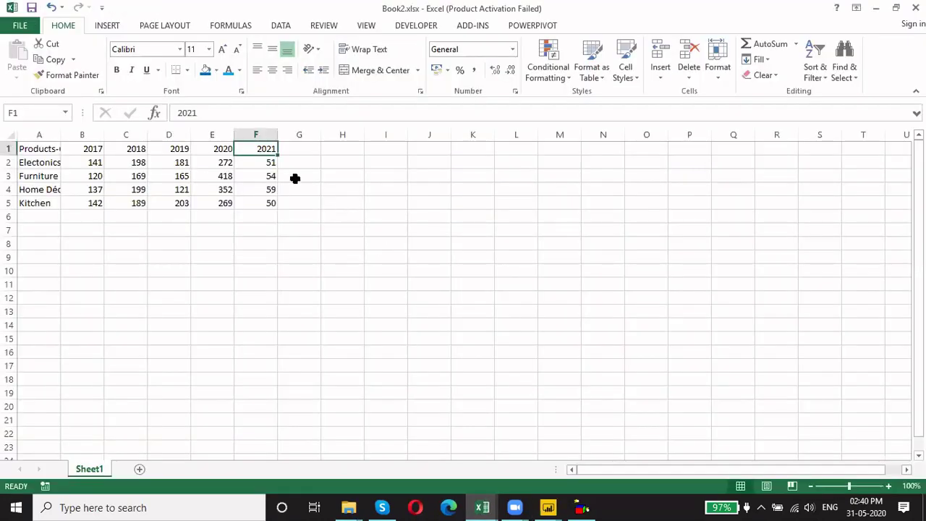
pyautogui.click(262, 130)
pyautogui.press('Delete')
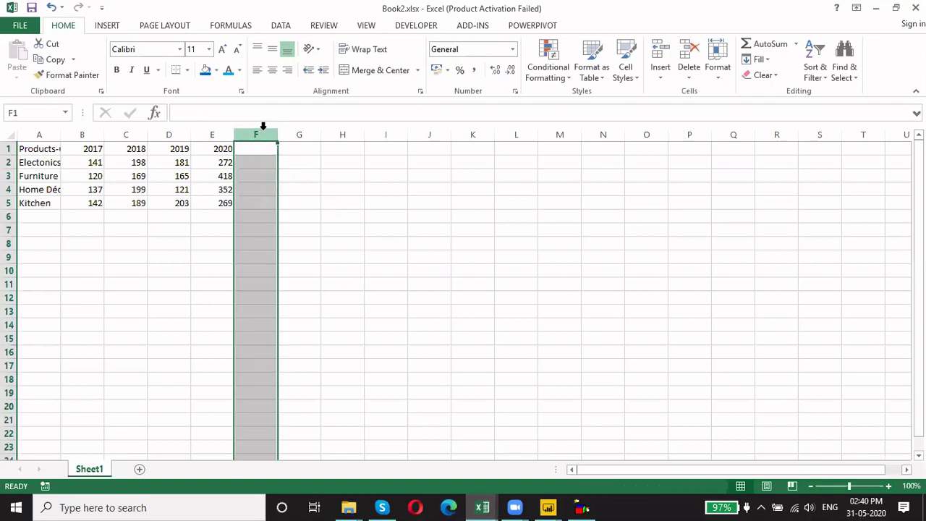
pyautogui.hotkey('alt', 'Tab')
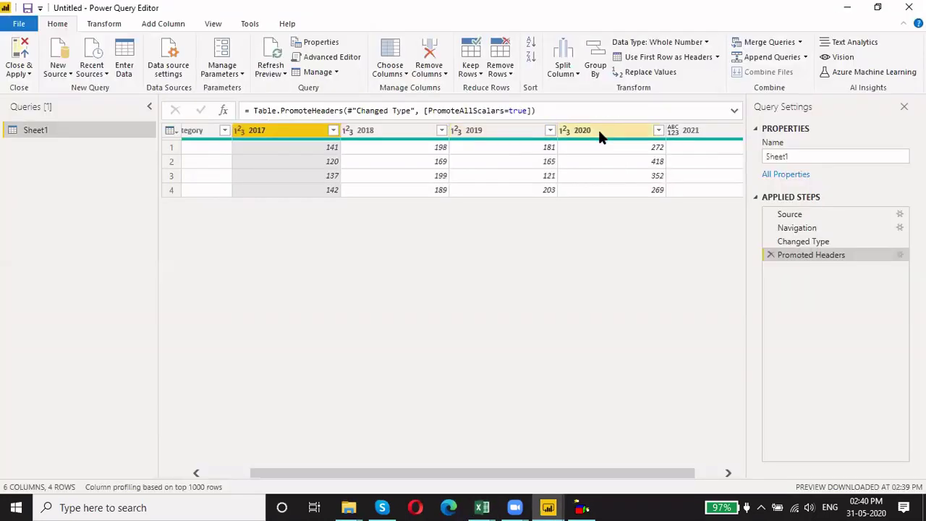
pyautogui.click(279, 49)
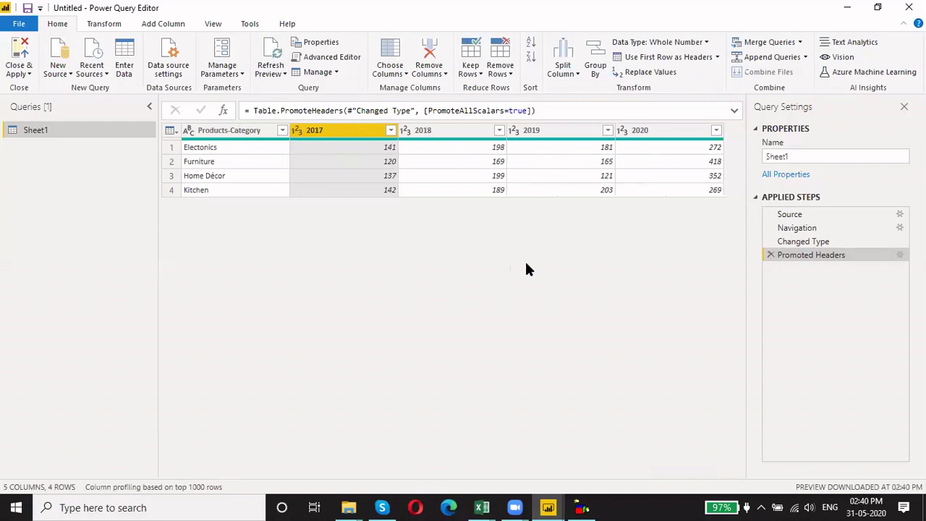
pyautogui.keyDown('ctrl'); pyautogui.click(427, 133); pyautogui.keyUp('ctrl')
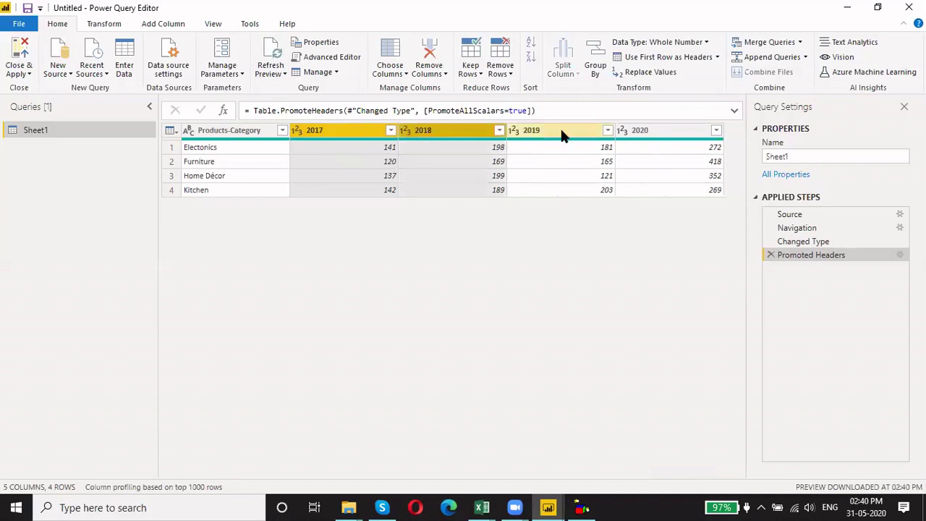
pyautogui.keyDown('ctrl'); pyautogui.click(560, 130); pyautogui.keyUp('ctrl')
pyautogui.keyDown('ctrl'); pyautogui.click(673, 135); pyautogui.keyUp('ctrl')
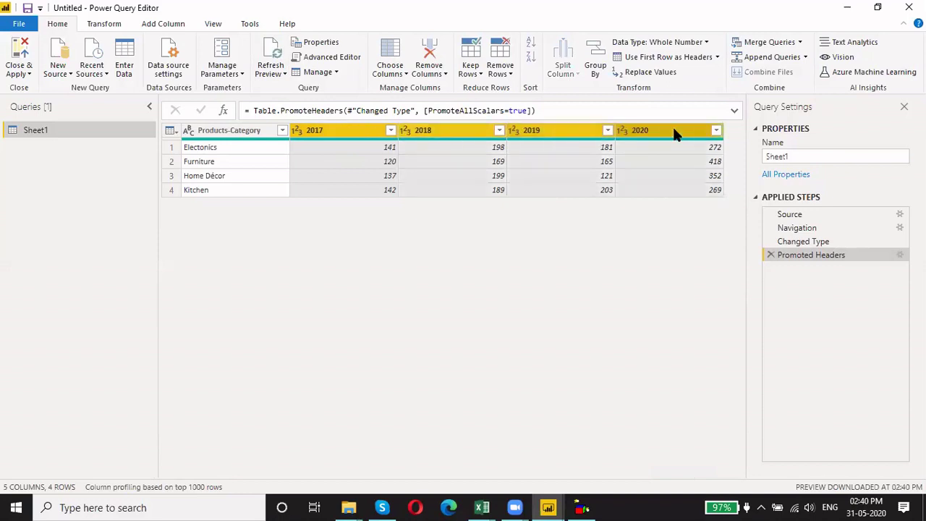
# Unpivot all columns other than Products-Category and examine the function name and column argument in the step's formula
pyautogui.click(253, 136)
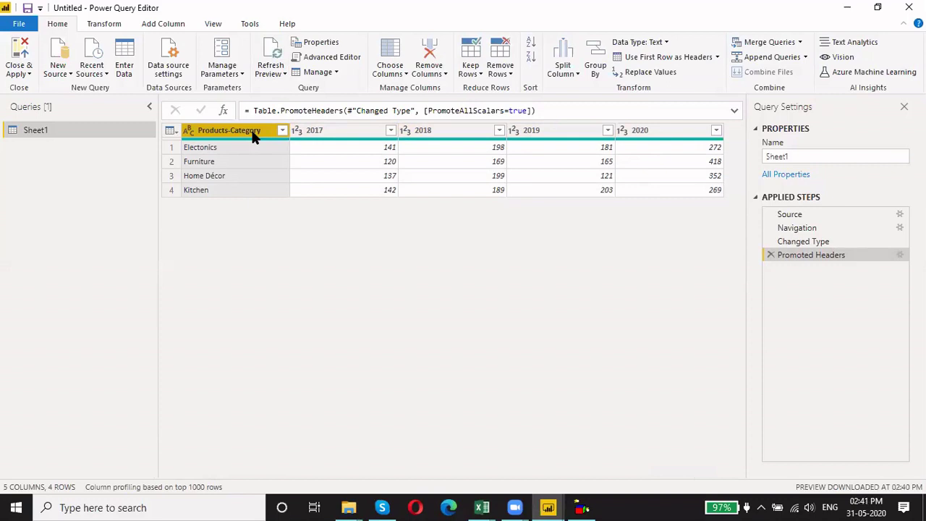
pyautogui.click(110, 24)
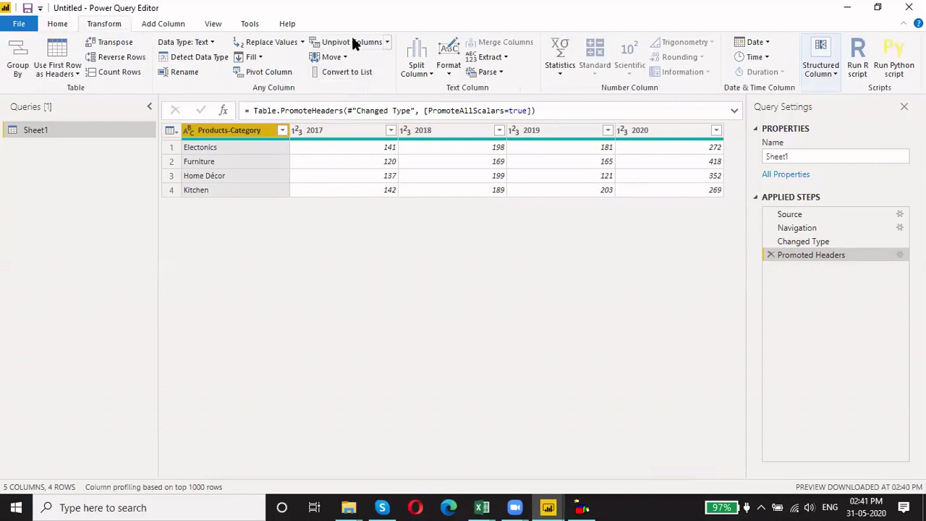
pyautogui.click(385, 42)
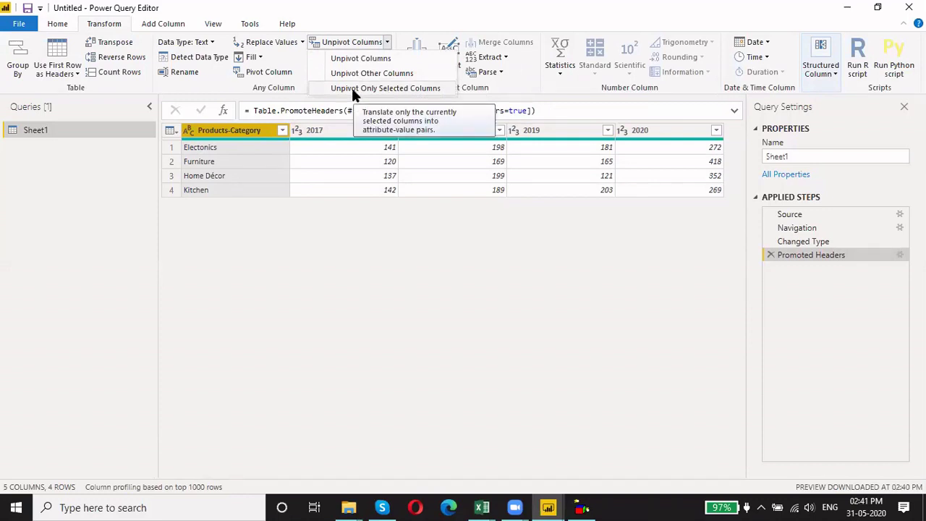
pyautogui.click(416, 71)
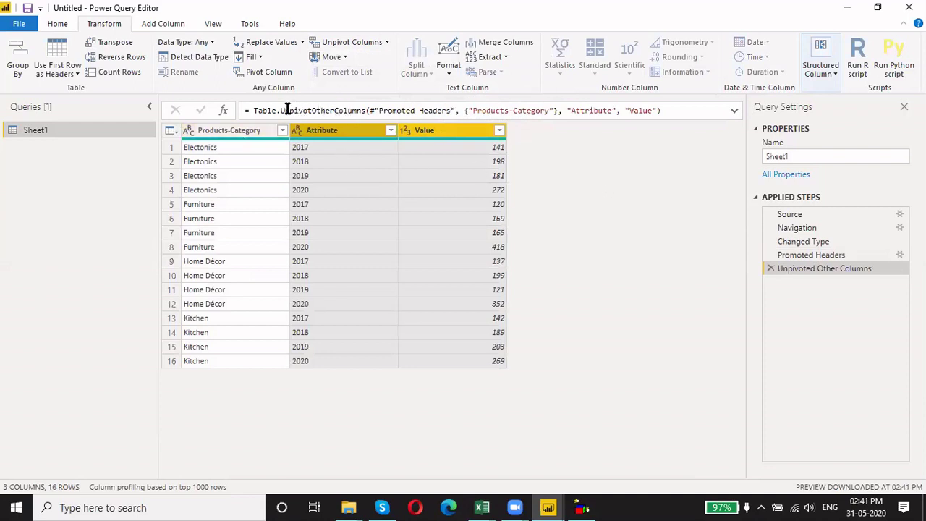
pyautogui.moveTo(282, 110); pyautogui.dragTo(339, 110)
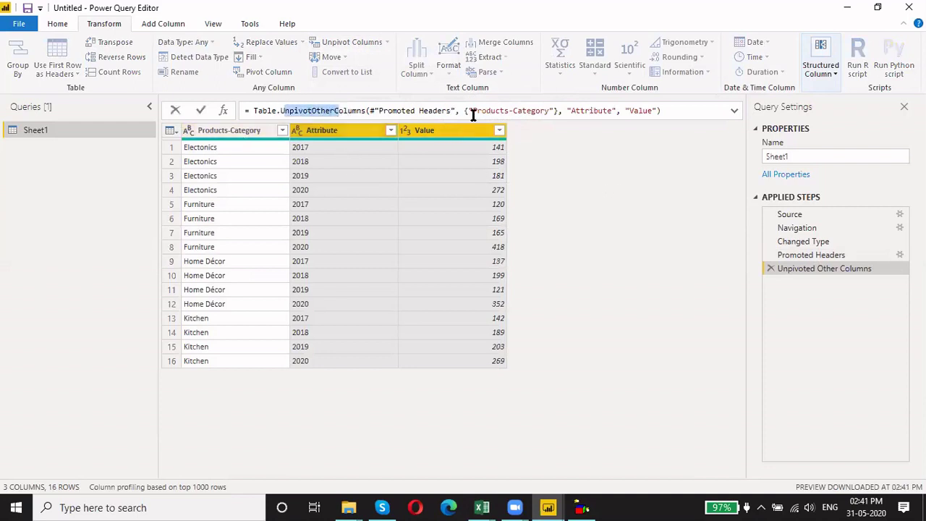
pyautogui.moveTo(471, 110); pyautogui.dragTo(552, 110)
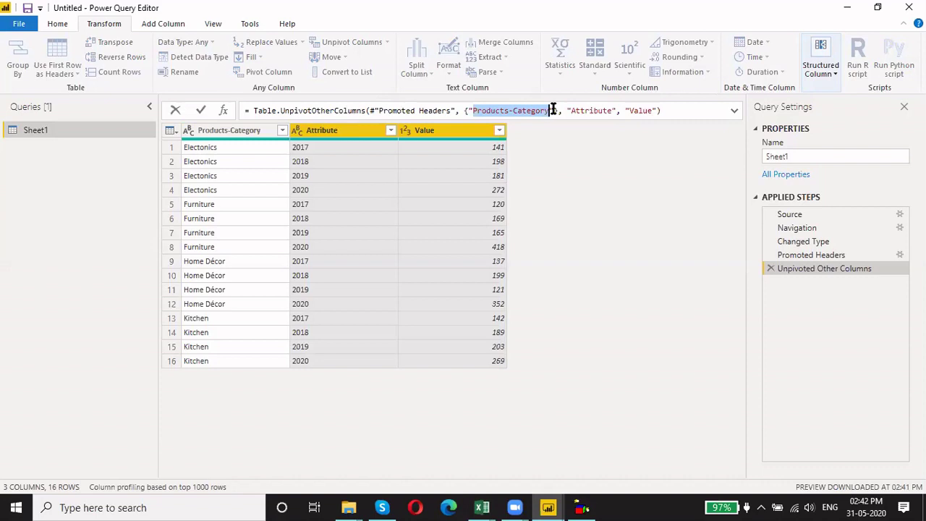
# Switch to Book2.xlsx in Excel and enter the headers 2021, 2022, 2023 and 2024 in cells F1 to I1
pyautogui.hotkey('alt', 'Tab')
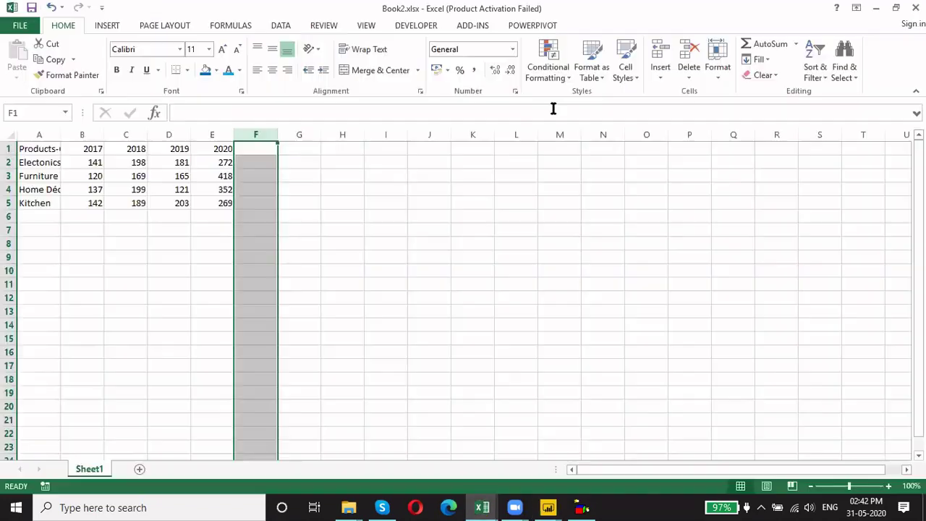
pyautogui.write('2021')
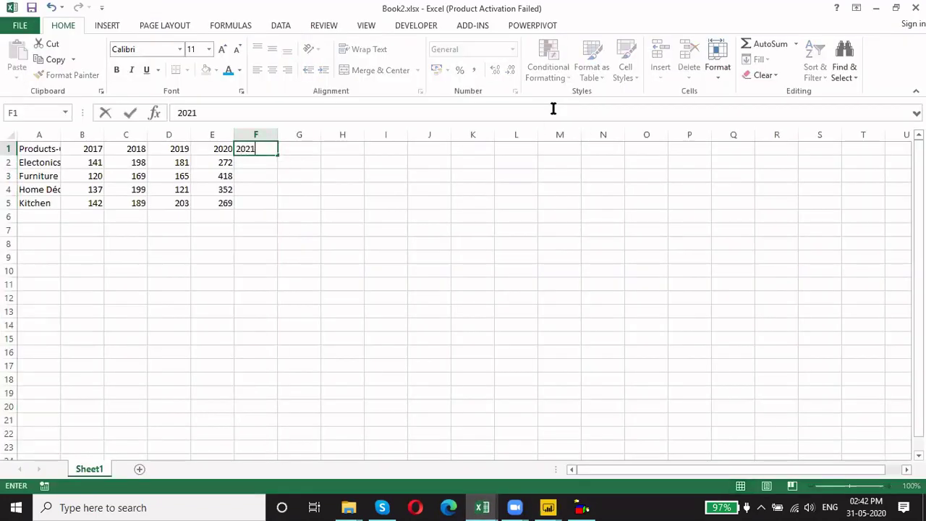
pyautogui.hotkey('ctrl', 'Return')
pyautogui.press('Tab')
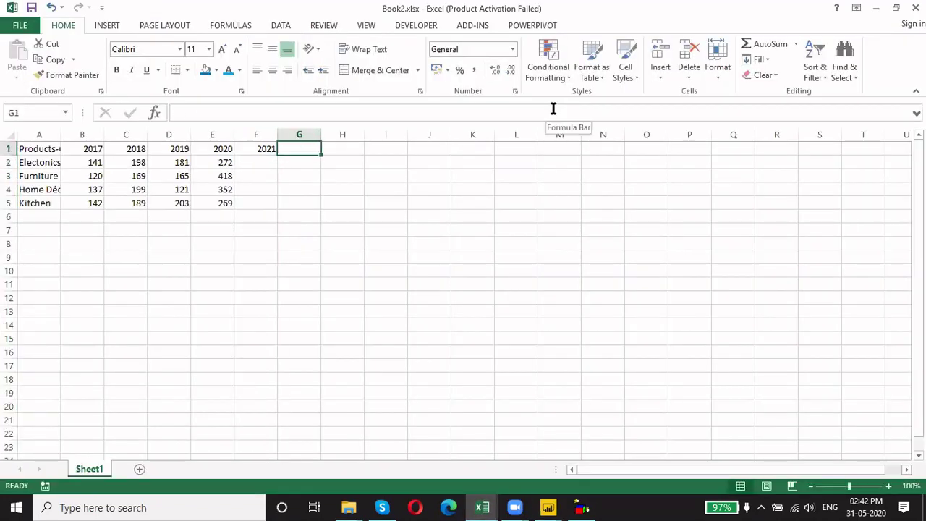
pyautogui.write('2020')
pyautogui.press('BackSpace')
pyautogui.write('2')
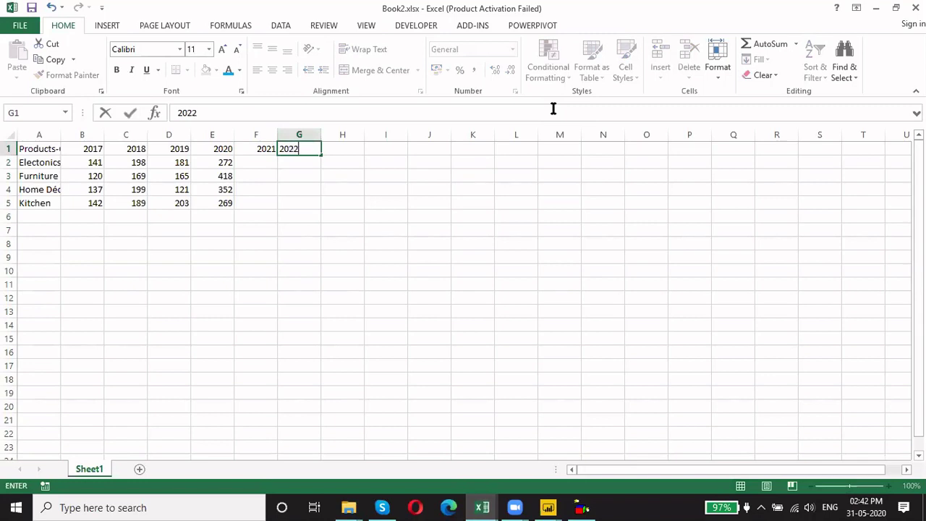
pyautogui.press('Tab')
pyautogui.write('2023')
pyautogui.press('Tab')
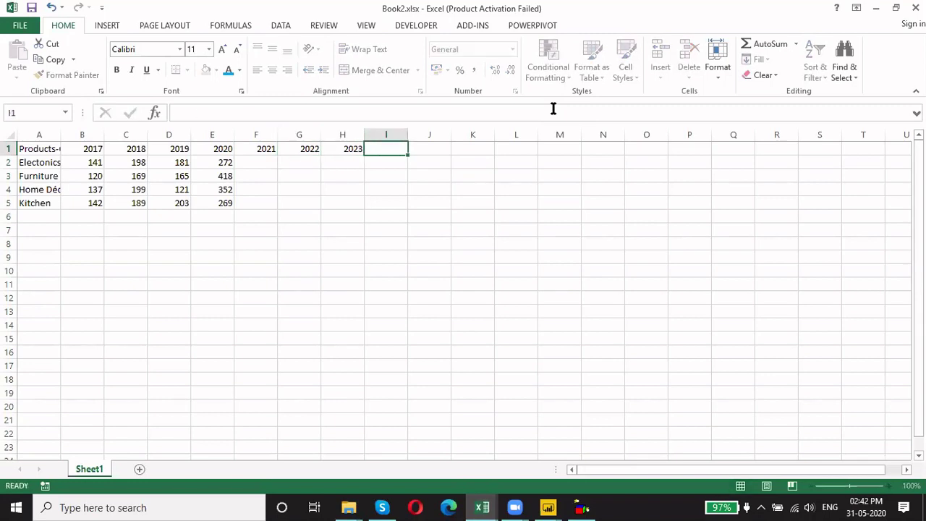
pyautogui.write('2024')
pyautogui.press('Tab')
# Enter the formula =RANDBETWEEN(50,60) in cell F2, under the 2021 header
pyautogui.press('Left')
pyautogui.press('Left')
pyautogui.press('Left')
pyautogui.press('Left')
pyautogui.press('Down')
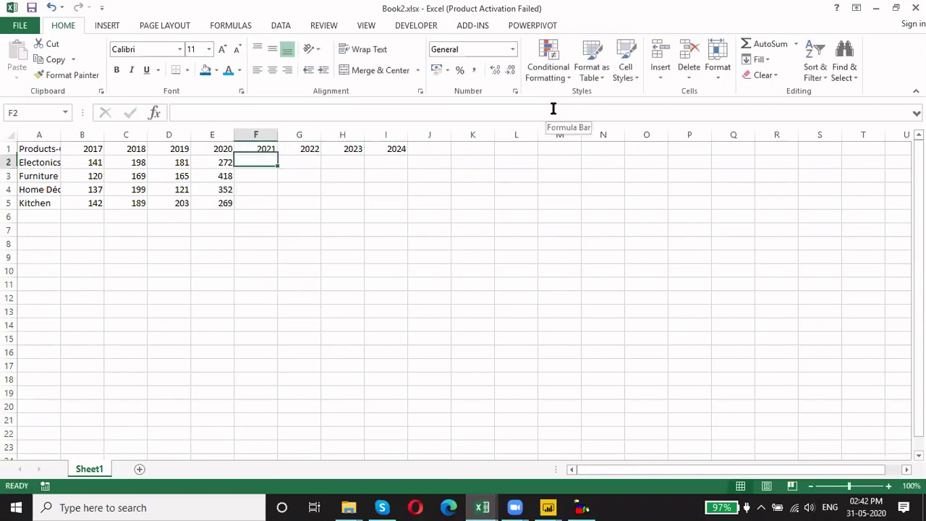
pyautogui.write('=rand')
pyautogui.press('Down')
pyautogui.press('Tab')
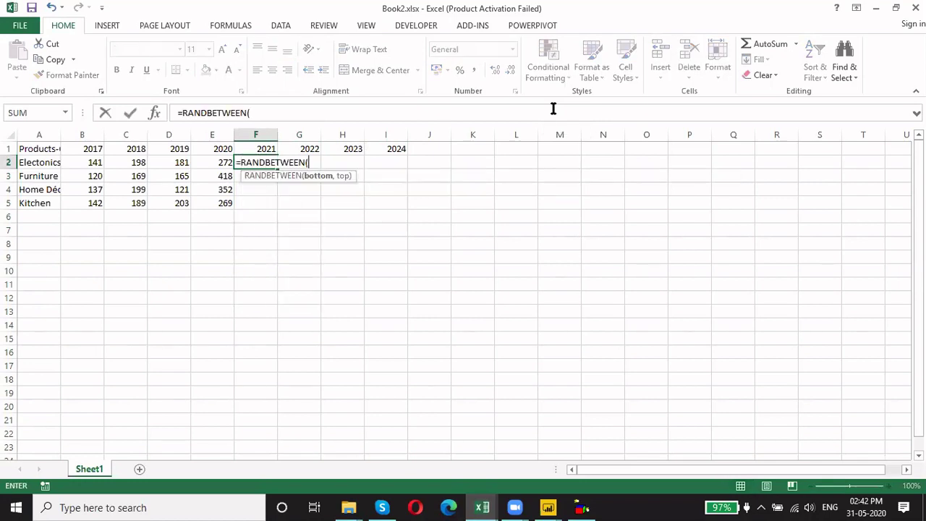
pyautogui.write('50,60')
pyautogui.press('Tab')
# Fill the RANDBETWEEN formula from F2 down and across the range F2:I5
pyautogui.hotkey('shift', 'Down')
pyautogui.hotkey('shift', 'Down')
pyautogui.hotkey('shift', 'Down')
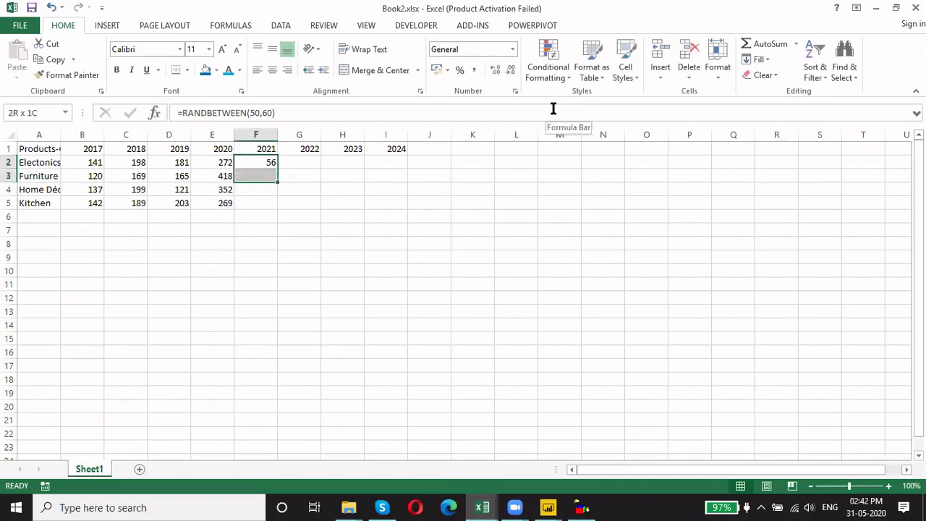
pyautogui.hotkey('shift', 'Right')
pyautogui.hotkey('shift', 'Right')
pyautogui.hotkey('shift', 'Right')
pyautogui.hotkey('ctrl', 'd')
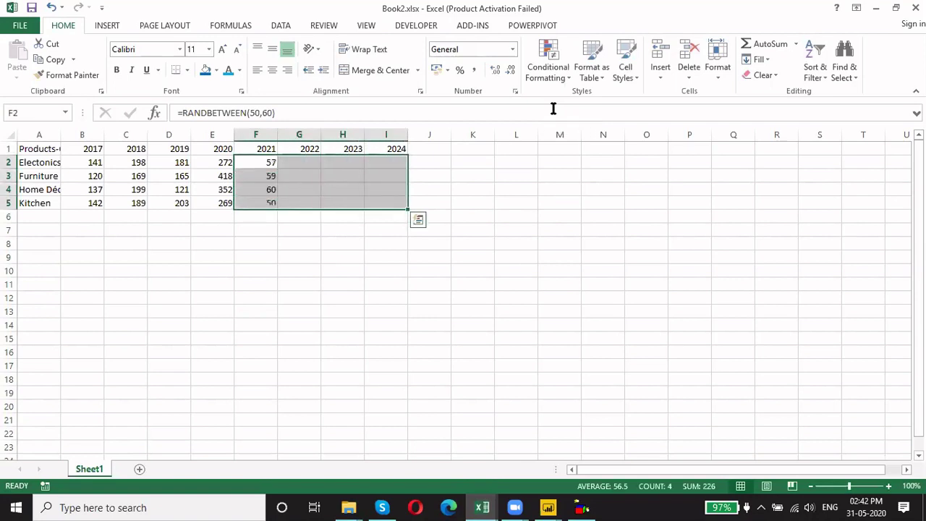
pyautogui.hotkey('ctrl', 'f')
pyautogui.press('Escape')
pyautogui.hotkey('ctrl', 'r')
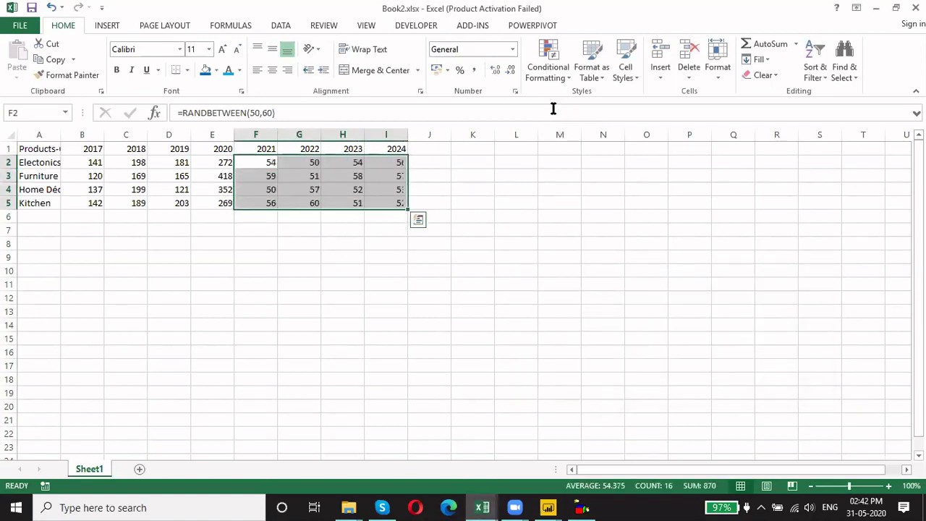
pyautogui.press('Up')
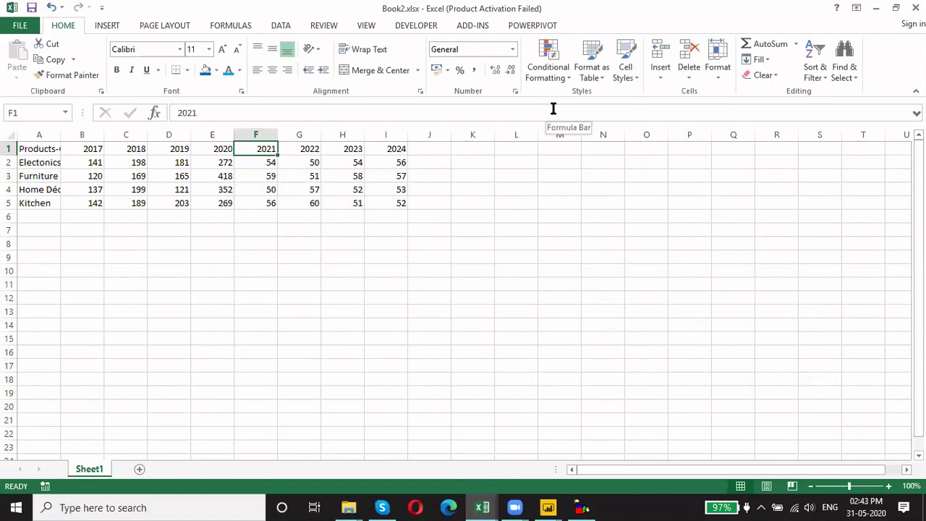
# Replace the random-number formulas in F2:I5 with their static values using Paste Special Values
pyautogui.press('Down')
pyautogui.hotkey('shift', 'Down')
pyautogui.hotkey('shift', 'Down')
pyautogui.hotkey('shift', 'Down')
pyautogui.hotkey('shift', 'Right')
pyautogui.hotkey('shift', 'Right')
pyautogui.hotkey('shift', 'Right')
pyautogui.hotkey('ctrl', 'c')
pyautogui.hotkey('ctrl', 'alt', 'v')
pyautogui.press('v')
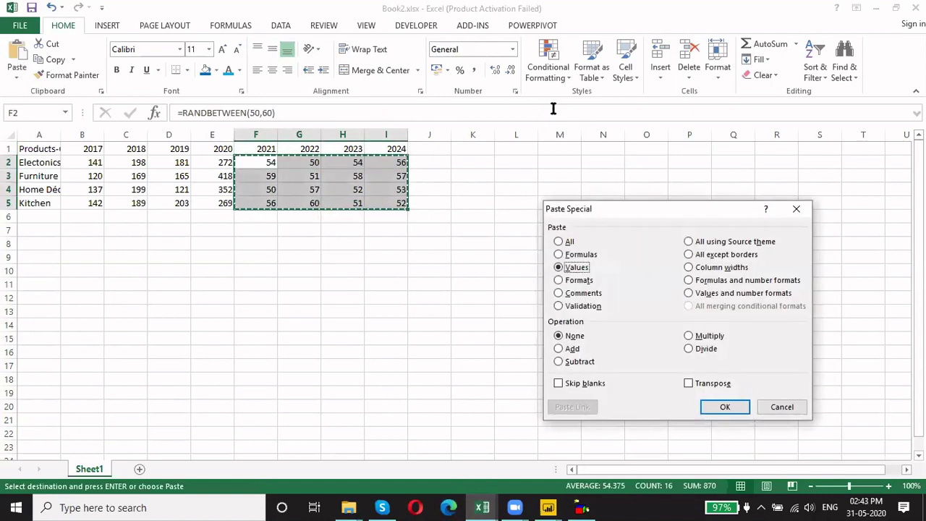
pyautogui.press('Return')
pyautogui.press('Escape')
pyautogui.press('Up')
pyautogui.press('Down')
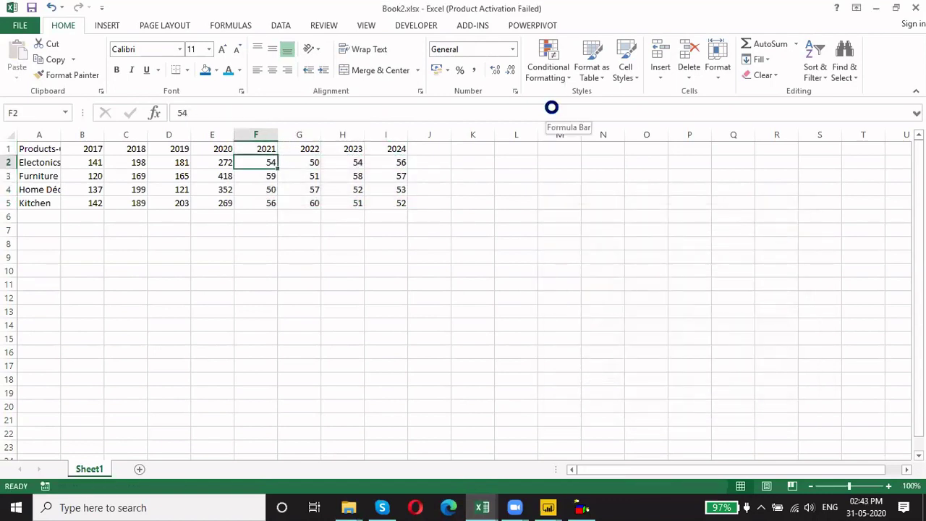
# Switch to Power Query Editor, refresh the Sheet1 preview and look through the unpivoted rows for the new years
pyautogui.hotkey('alt', 'Tab')
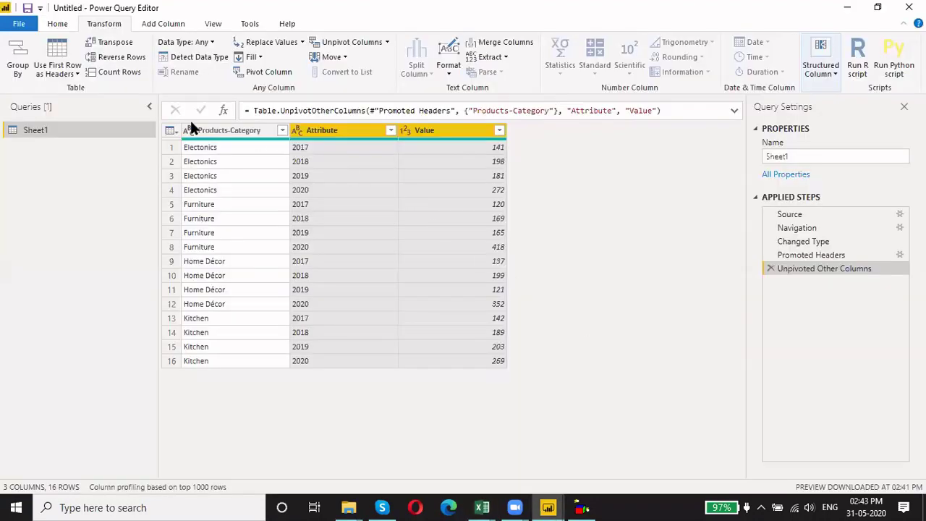
pyautogui.click(61, 25)
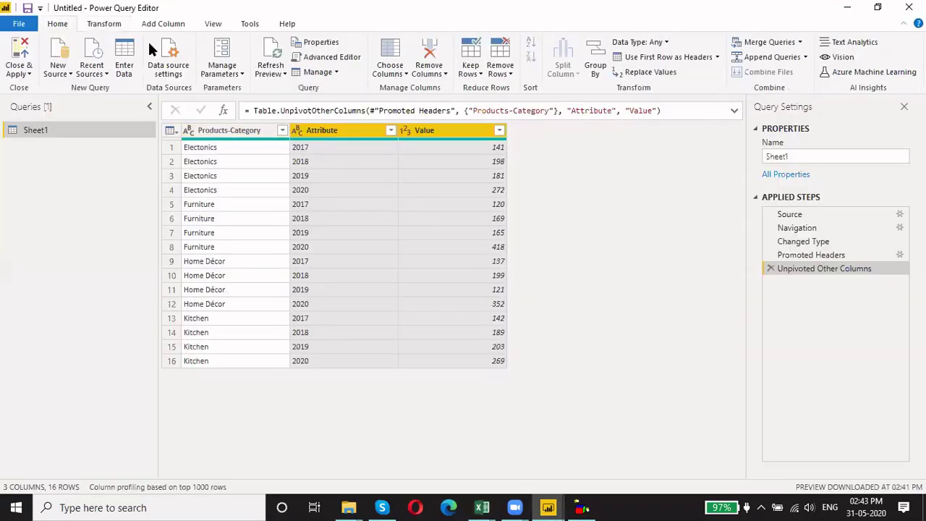
pyautogui.click(274, 61)
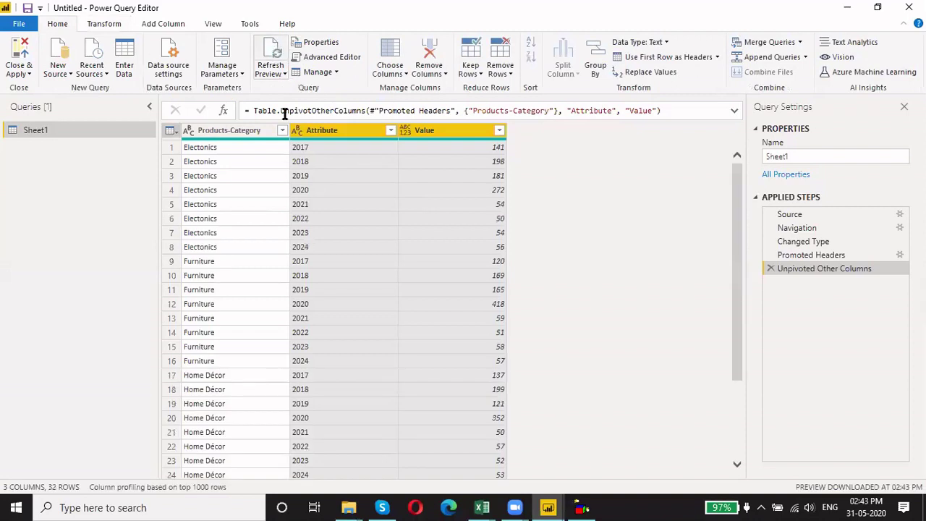
pyautogui.scroll(-3, 306, 312)
pyautogui.scroll(3, 309, 337)
# Switch to Book2.xlsx in Excel and enter the header 2025 in cell J1
pyautogui.hotkey('alt', 'Tab')
pyautogui.press('Up')
pyautogui.press('Right')
pyautogui.press('Right')
pyautogui.press('Right')
pyautogui.press('Right')
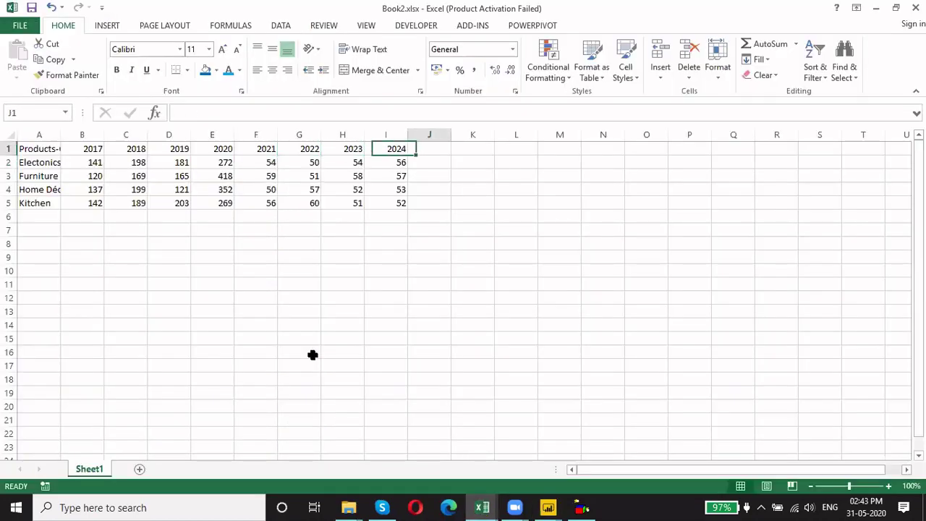
pyautogui.write('2025')
pyautogui.press('Return')
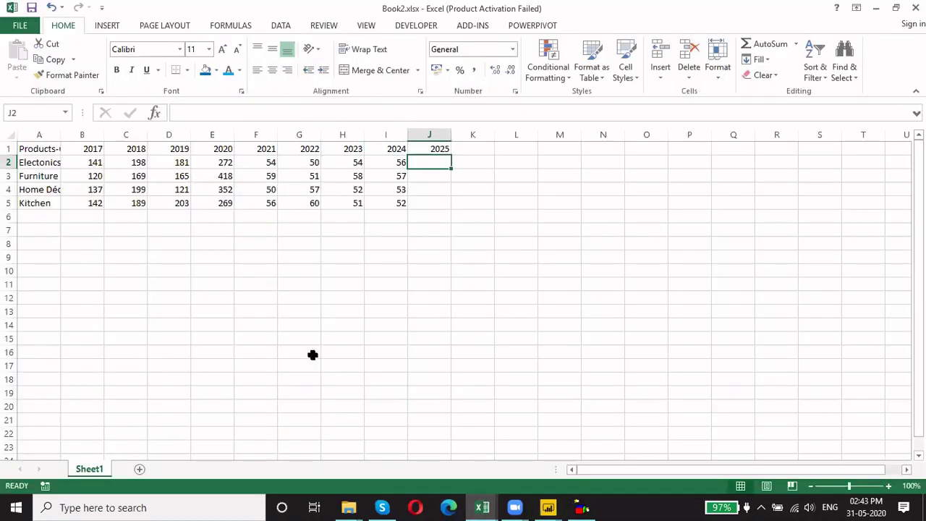
# Enter the 2025 values 63, 25, 41 and 20 in cells J2 to J5
pyautogui.write('63')
pyautogui.press('Return')
pyautogui.write('25')
pyautogui.press('Return')
pyautogui.write('4')
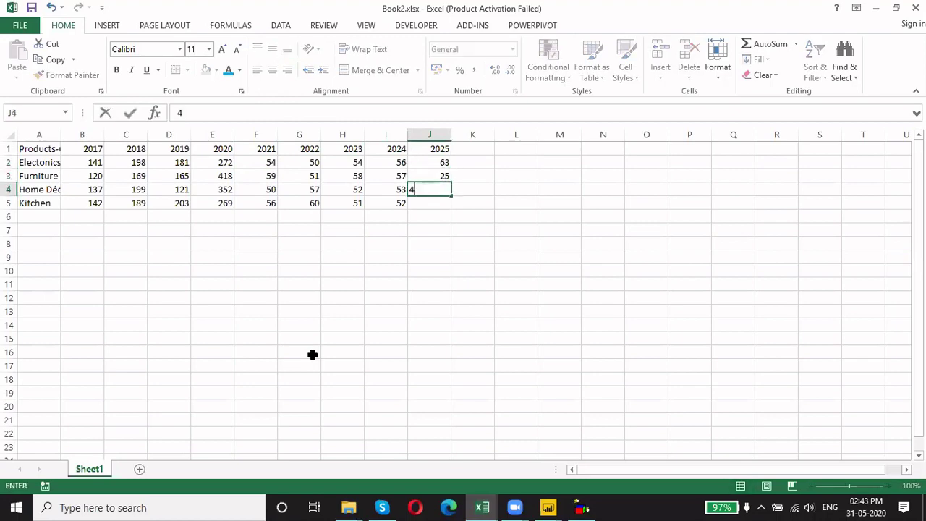
pyautogui.write('1')
pyautogui.press('Return')
pyautogui.write('20')
pyautogui.press('Return')
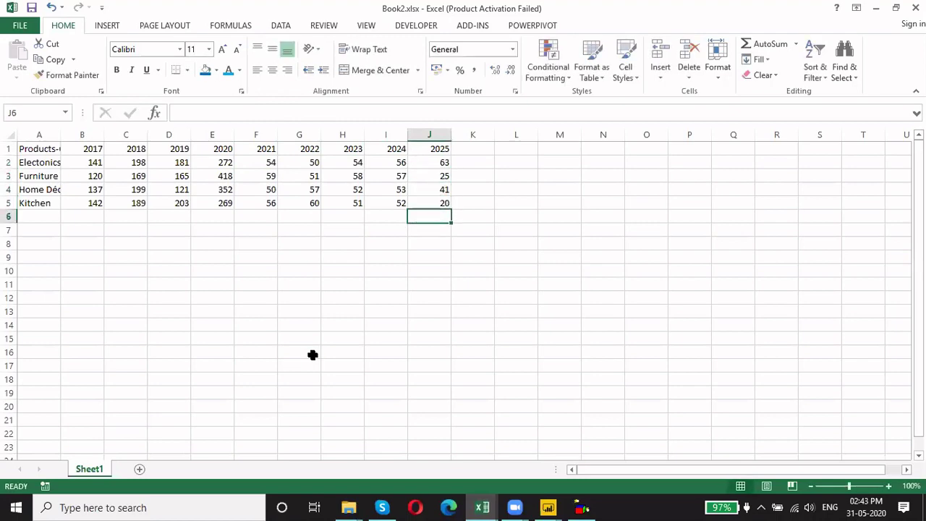
# Return to Power Query Editor, refresh the Sheet1 preview again and inspect the year entries in the Attribute column
pyautogui.hotkey('alt', 'Tab')
pyautogui.click(277, 56)
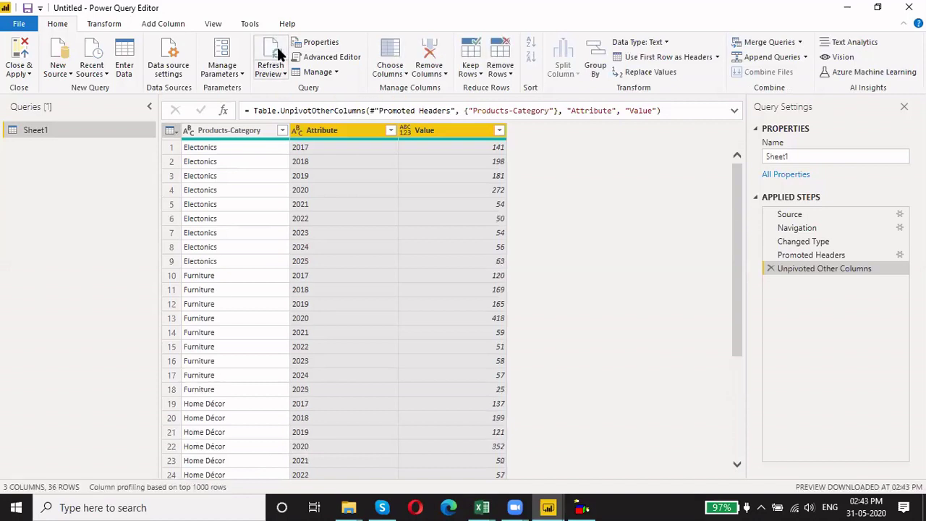
pyautogui.click(316, 202)
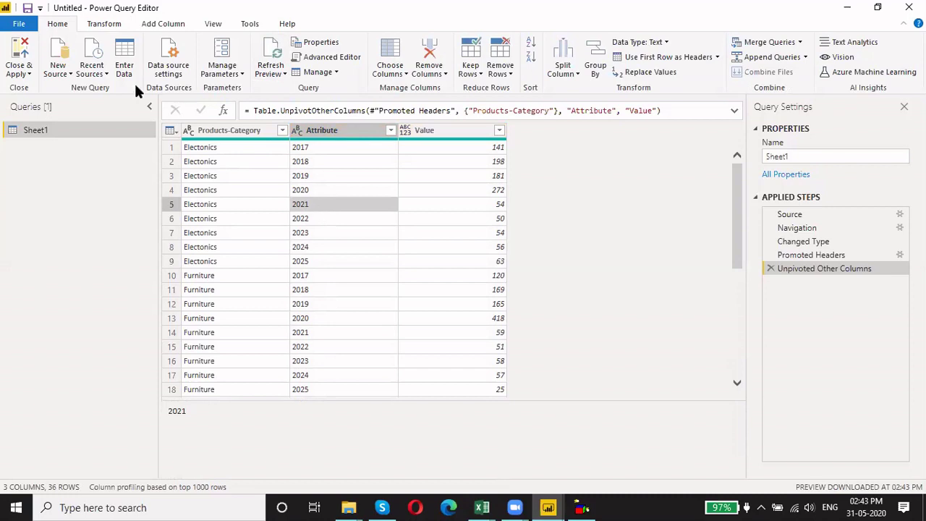
# Duplicate the Sheet1 query and delete the Unpivoted Other Columns step from the copy
pyautogui.rightClick(66, 129)
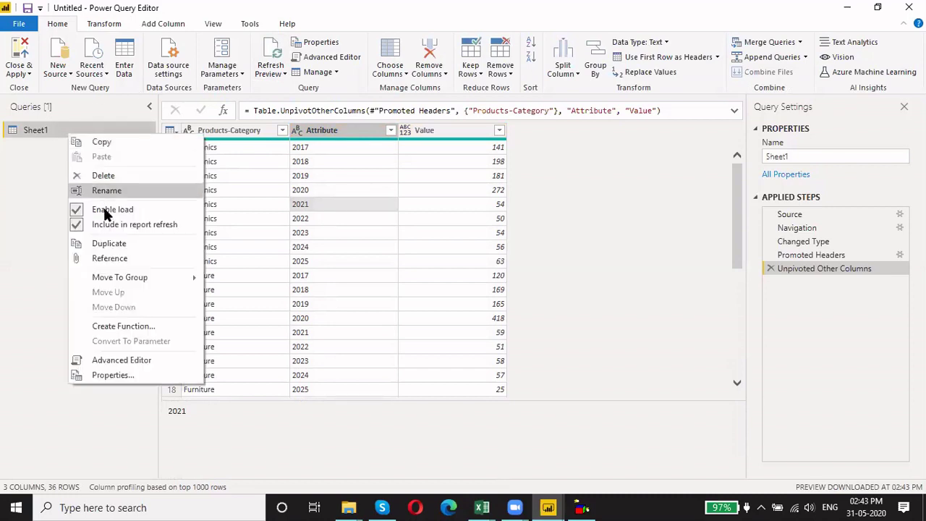
pyautogui.click(116, 244)
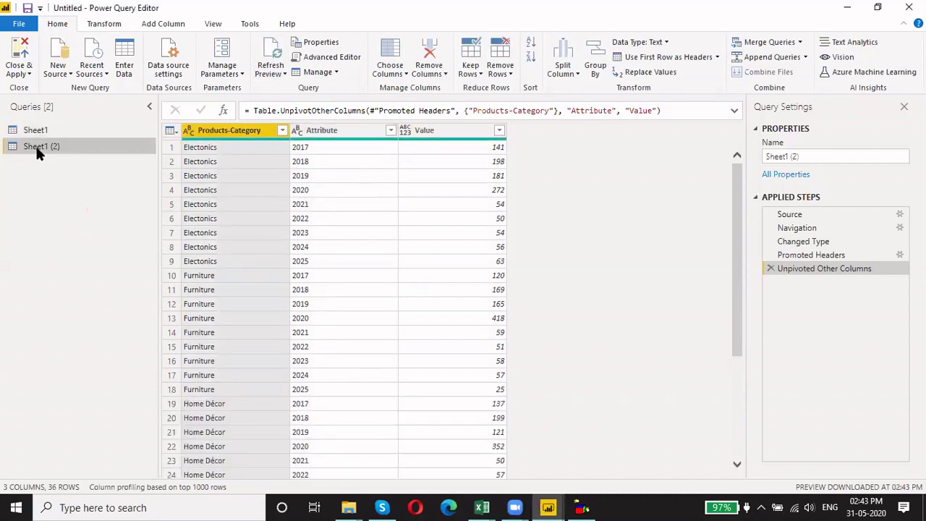
pyautogui.click(771, 268)
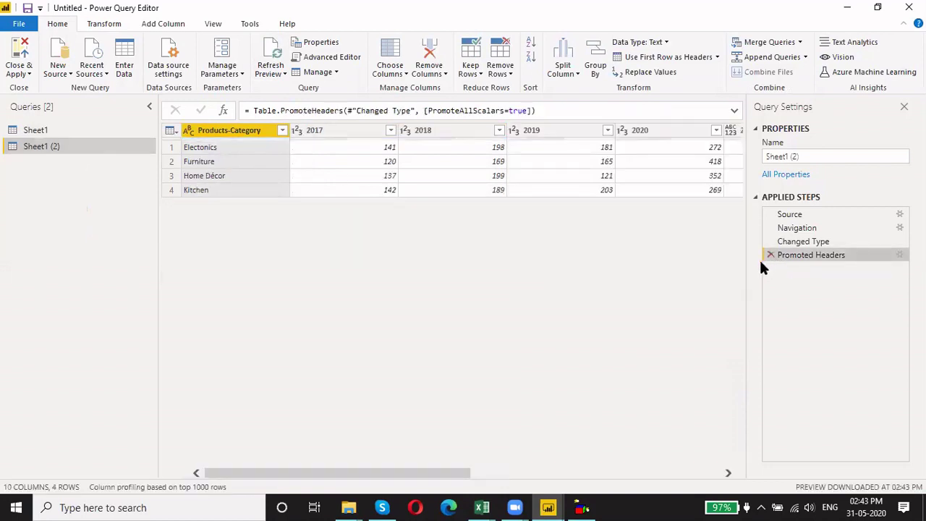
pyautogui.click(336, 130)
pyautogui.keyDown('shift'); pyautogui.click(435, 130); pyautogui.keyUp('shift')
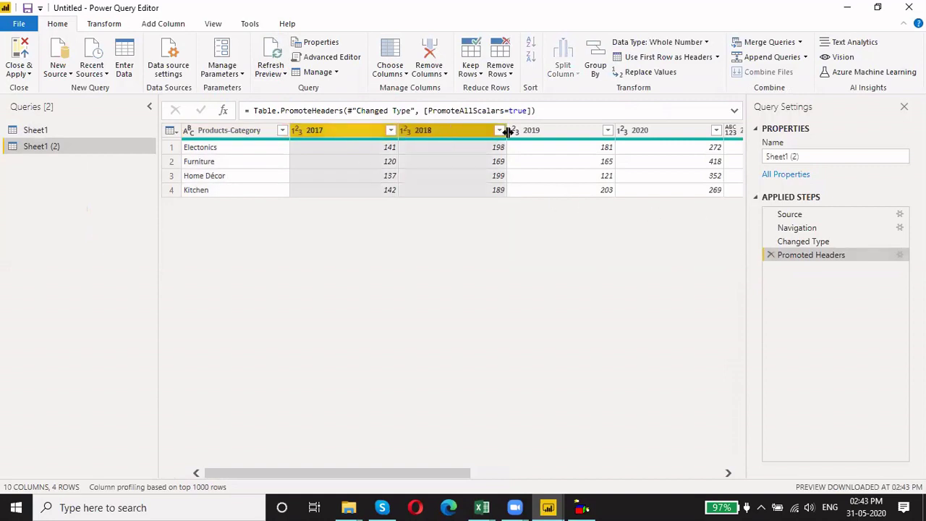
pyautogui.keyDown('shift'); pyautogui.click(514, 130); pyautogui.keyUp('shift')
pyautogui.keyDown('shift'); pyautogui.click(656, 133); pyautogui.keyUp('shift')
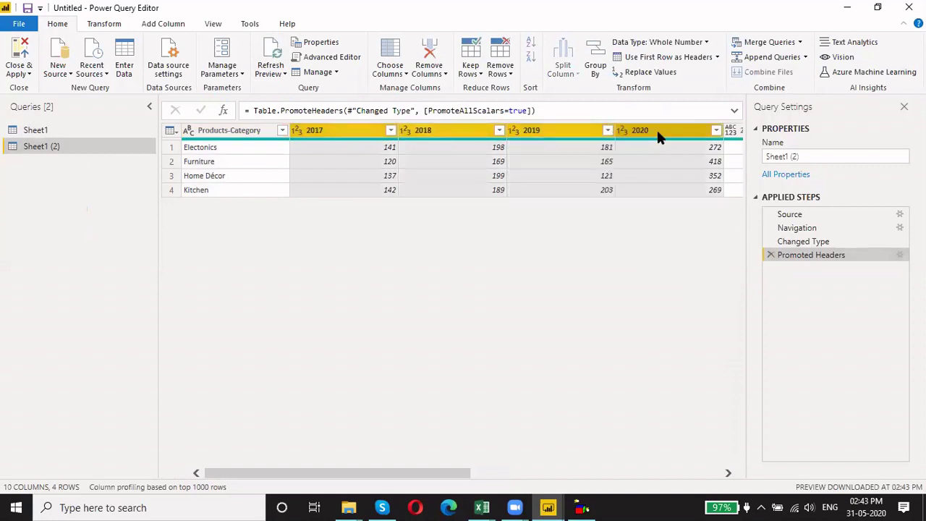
pyautogui.rightClick(656, 131)
pyautogui.click(604, 223)
# Clear columns F to K in Book2.xlsx in Excel, then return to Power Query Editor and refresh the Sheet1 (2) preview
pyautogui.hotkey('alt', 'Tab')
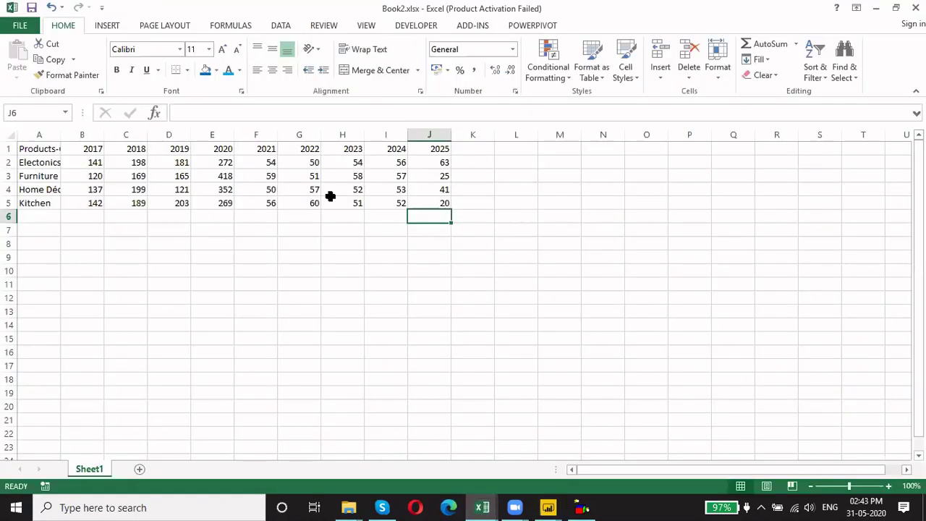
pyautogui.press('Delete')
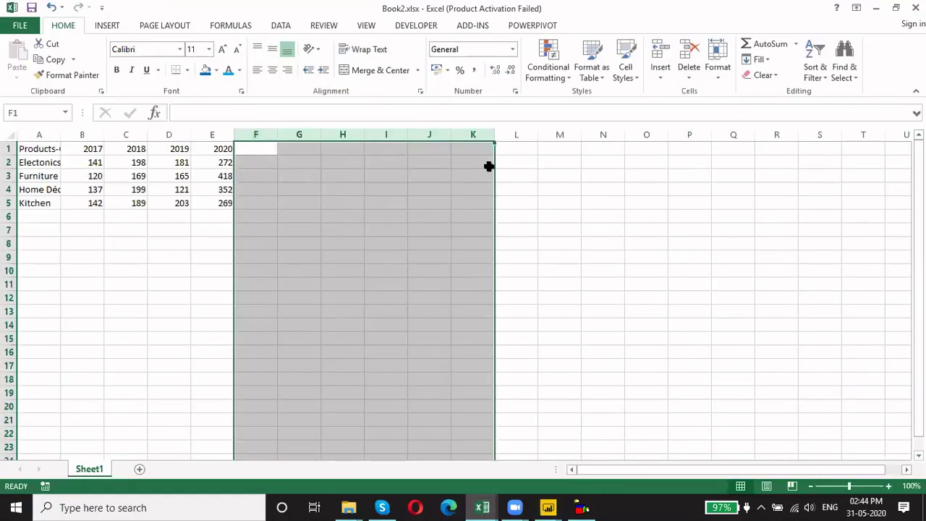
pyautogui.hotkey('alt', 'Tab')
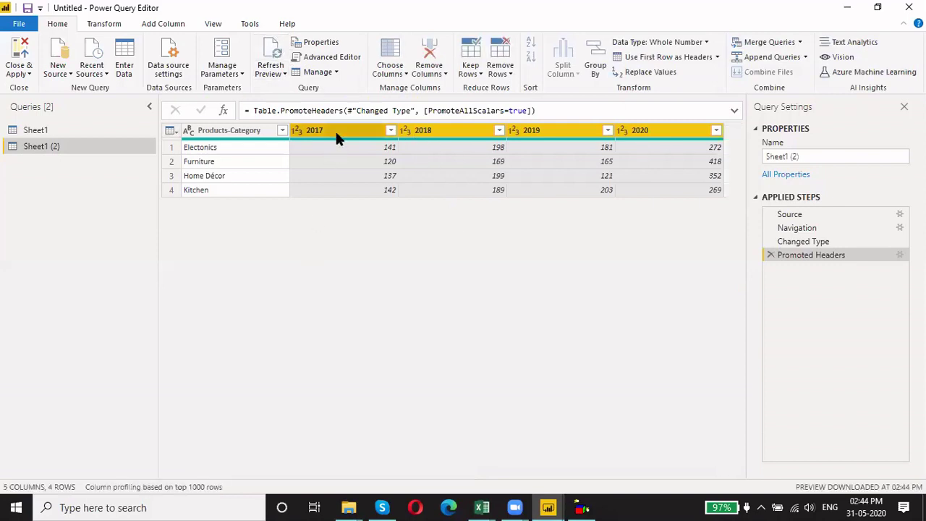
# Unpivot only the selected columns 2017 to 2020 in the Sheet1 (2) query
pyautogui.moveTo(335, 129); pyautogui.dragTo(654, 123)
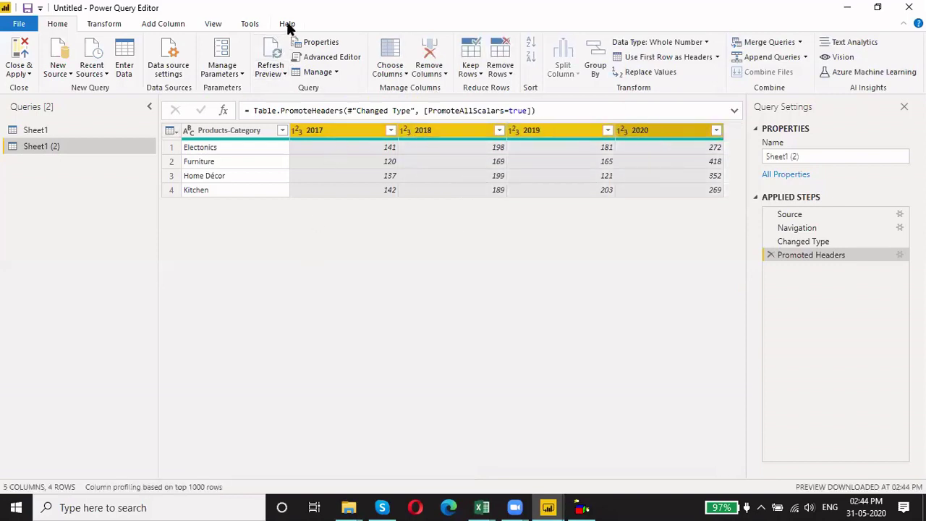
pyautogui.click(94, 24)
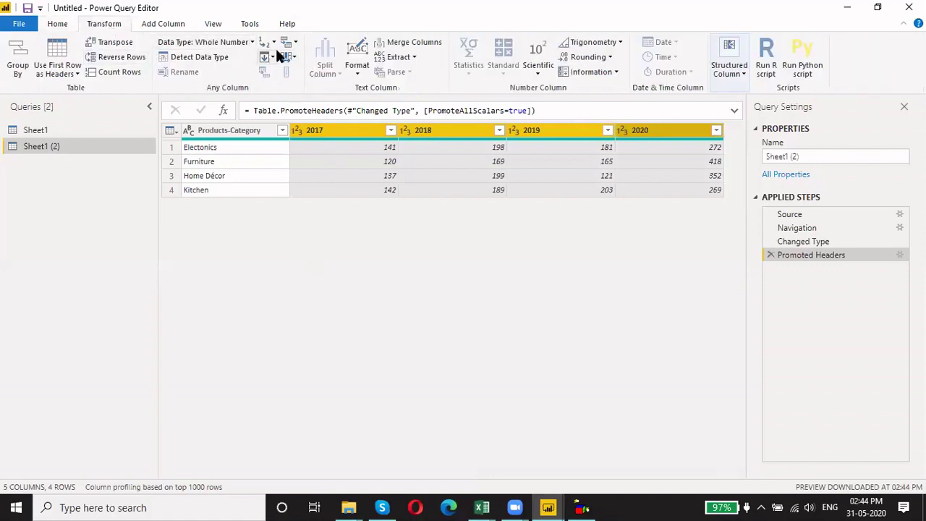
pyautogui.click(294, 42)
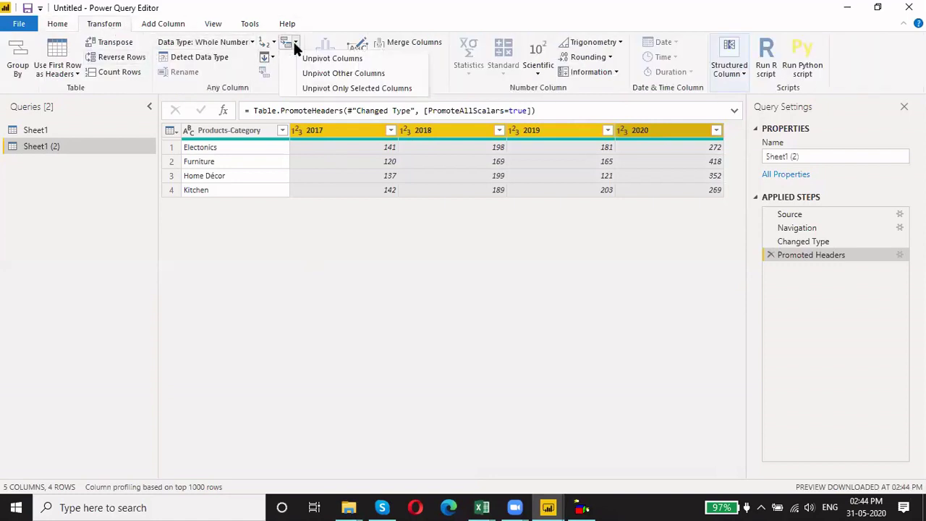
pyautogui.click(338, 87)
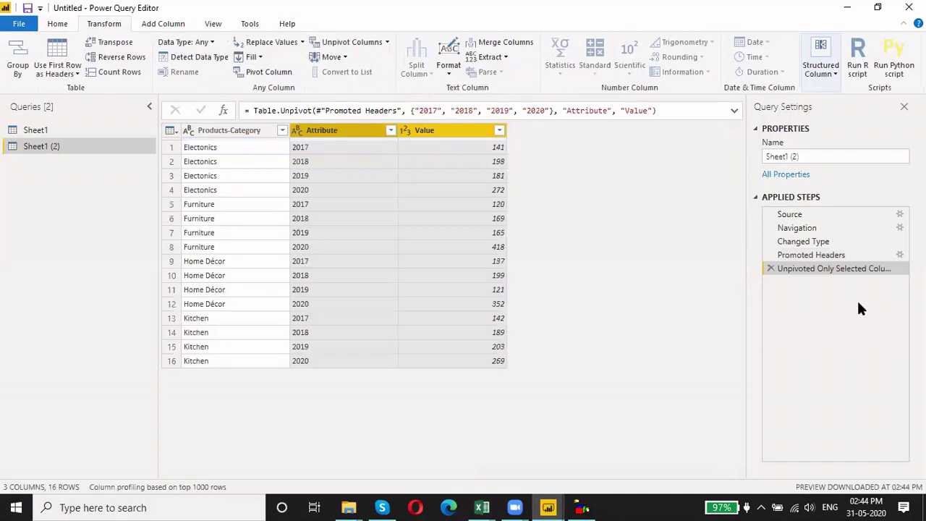
# Compare the Sheet1 and Sheet1 (2) unpivoted queries and refresh the preview of Sheet1
pyautogui.click(52, 130)
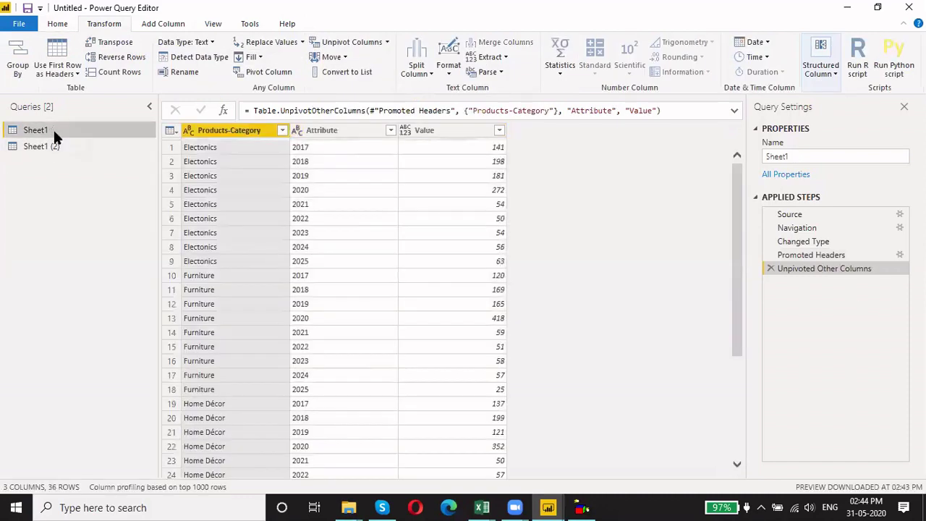
pyautogui.click(54, 146)
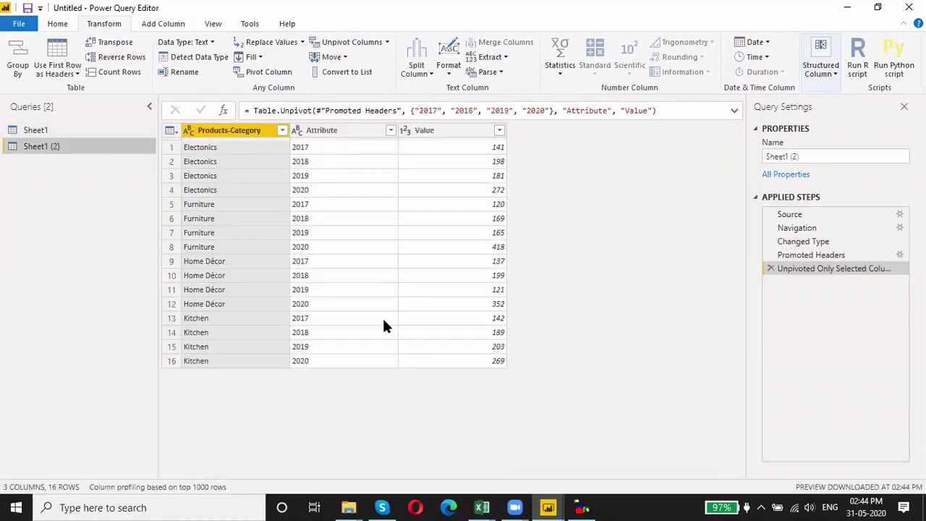
pyautogui.click(57, 129)
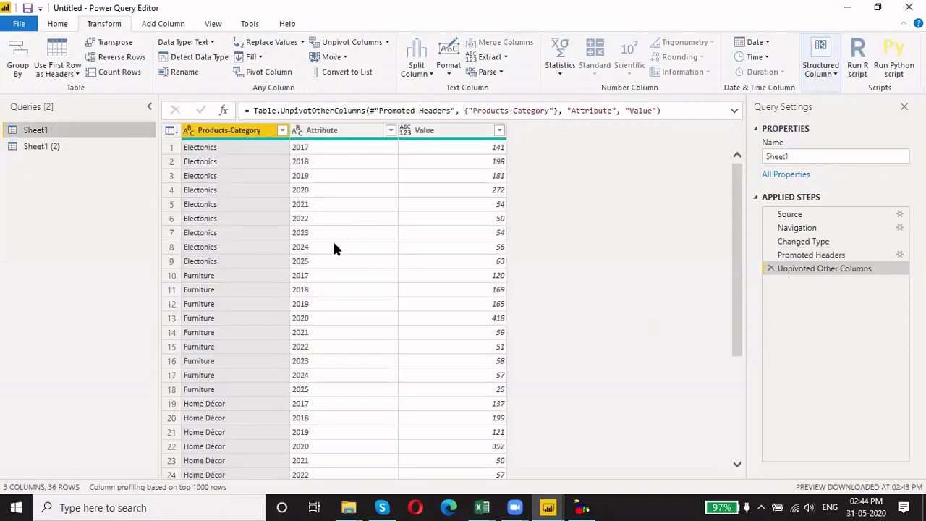
pyautogui.click(57, 24)
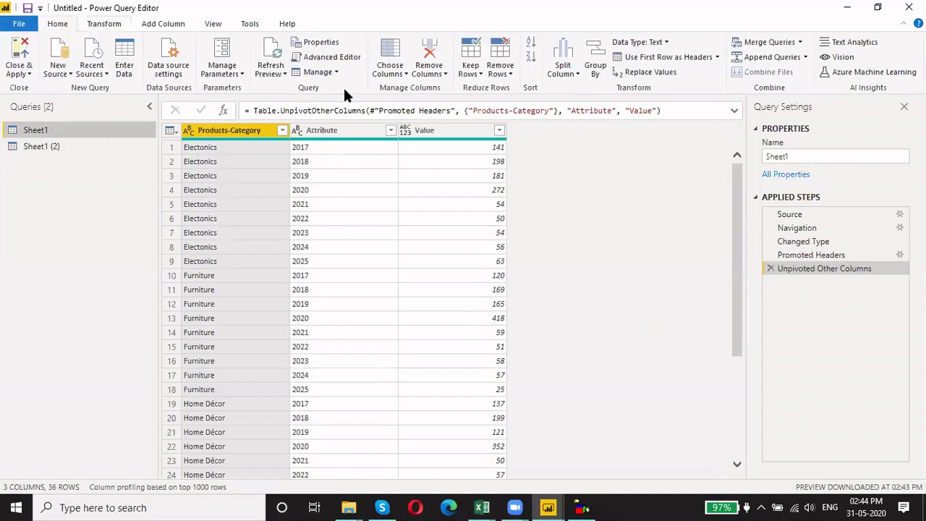
pyautogui.click(272, 49)
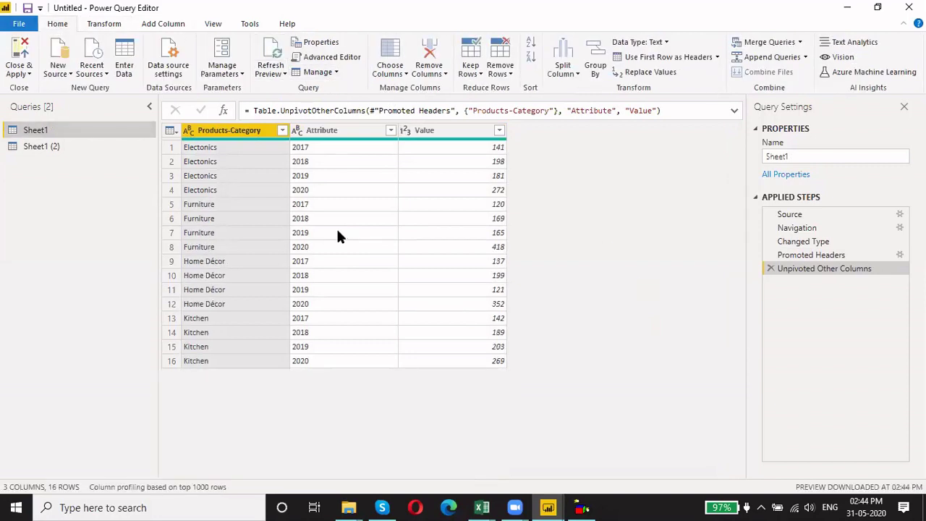
pyautogui.click(63, 146)
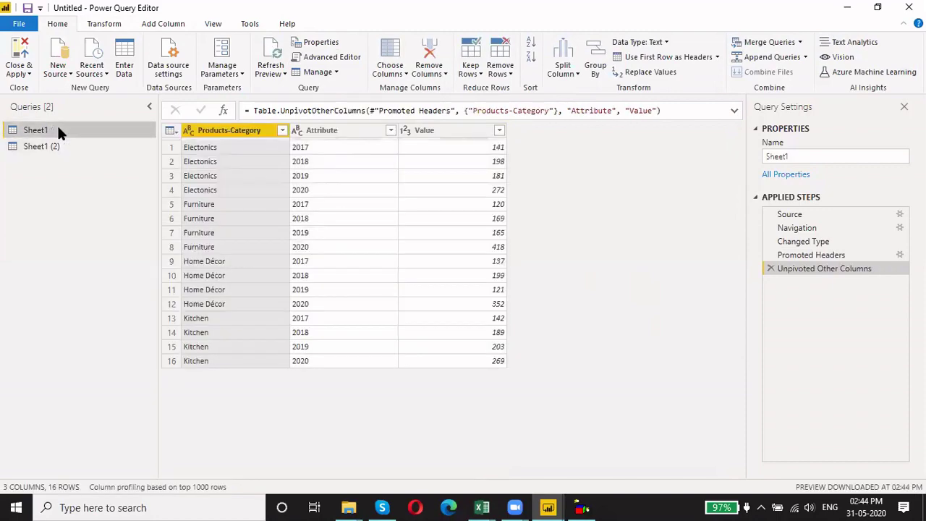
# Switch to the Book2.xlsx workbook in Excel and add the year headers 2021, 2022 and 2023 in F1:H1
pyautogui.hotkey('alt', 'Tab')
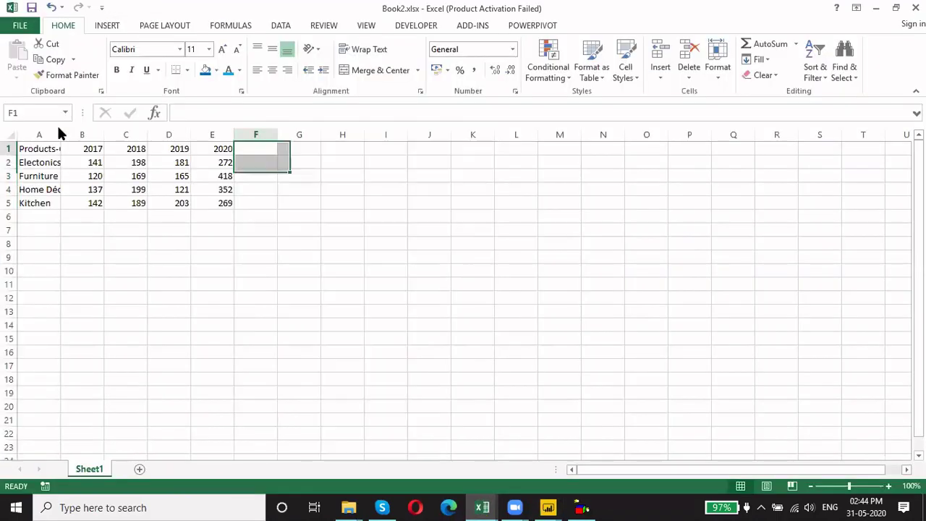
pyautogui.press('Left')
pyautogui.press('Right')
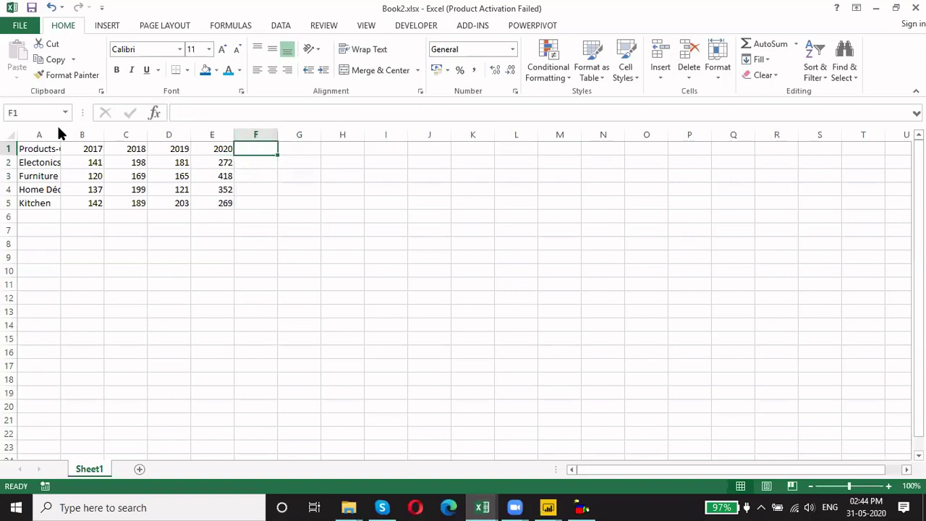
pyautogui.write('2021')
pyautogui.press('Right')
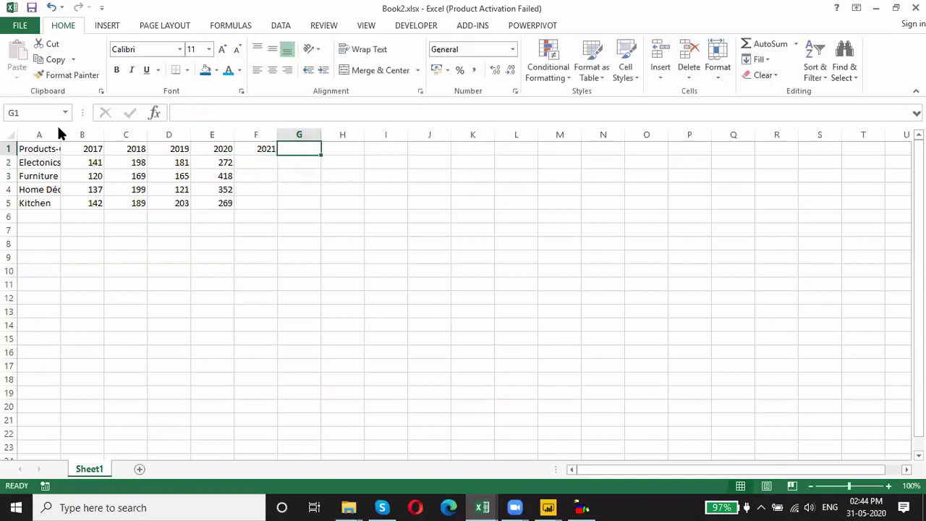
pyautogui.write('2022')
pyautogui.press('Right')
pyautogui.write('2023')
pyautogui.press('Right')
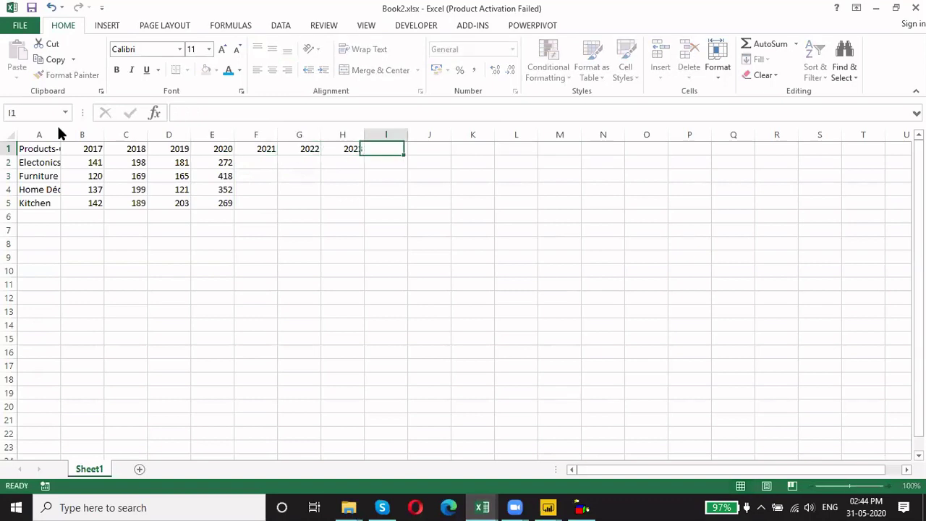
# Copy the 2019 and 2020 figures in D2:E5 into the 2021 and 2022 columns, F2:G5
pyautogui.press('Left')
pyautogui.press('Left')
pyautogui.press('Left')
pyautogui.press('Down')
pyautogui.press('Left')
pyautogui.press('Left')
pyautogui.hotkey('shift', 'Down')
pyautogui.hotkey('shift', 'Down')
pyautogui.hotkey('shift', 'Down')
pyautogui.hotkey('shift', 'Right')
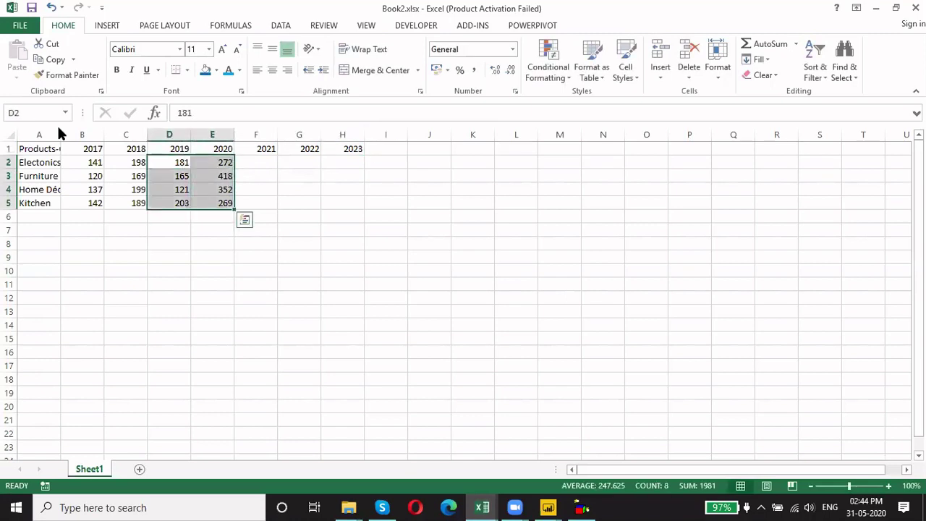
pyautogui.hotkey('ctrl', 'c')
pyautogui.press('Right')
pyautogui.press('Right')
pyautogui.hotkey('shift', 'Right')
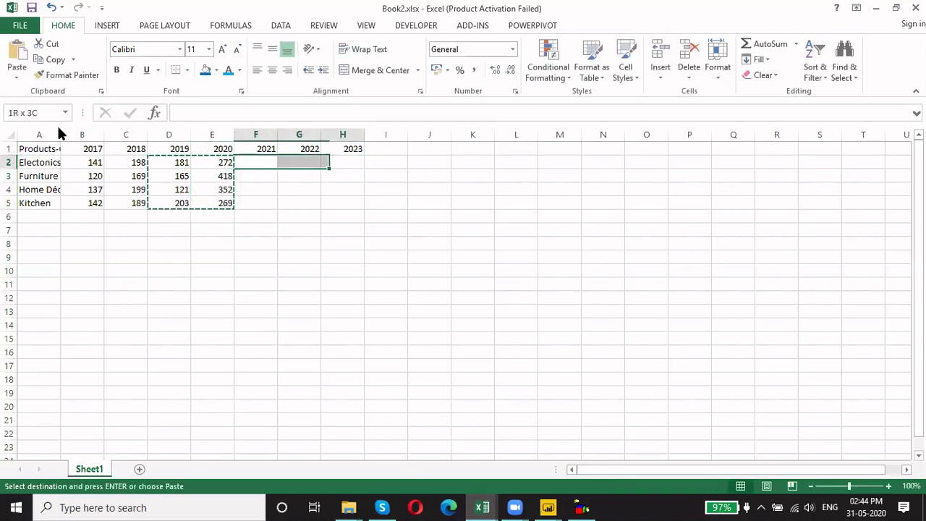
pyautogui.hotkey('shift', 'Down')
pyautogui.hotkey('shift', 'Down')
pyautogui.hotkey('shift', 'Down')
pyautogui.press('Return')
# Copy the 2022 figures in G2:G5 and paste them as values into the 2023 column, H2:H5
pyautogui.press('Right')
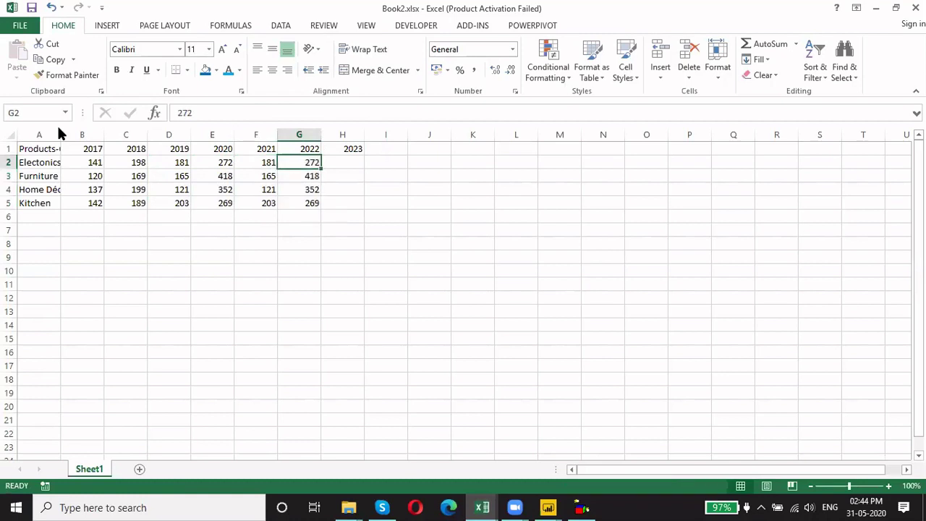
pyautogui.hotkey('shift', 'Down')
pyautogui.hotkey('shift', 'Down')
pyautogui.hotkey('shift', 'Down')
pyautogui.hotkey('ctrl', 'c')
pyautogui.press('Right')
pyautogui.hotkey('ctrl', 'alt', 'v')
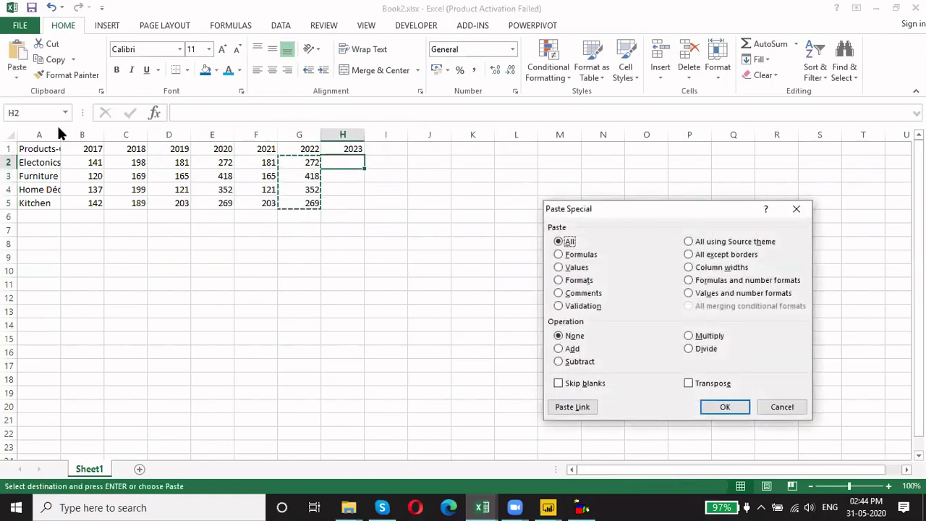
pyautogui.press('v')
pyautogui.press('Return')
pyautogui.press('Escape')
pyautogui.press('Up')
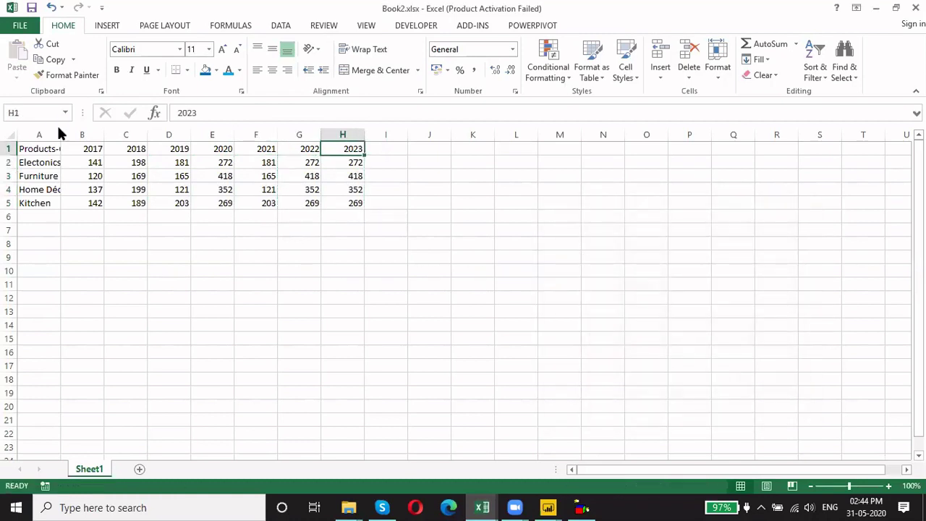
pyautogui.press('Down')
pyautogui.press('Up')
# Switch to the Power Query Editor and refresh the previews of all queries
pyautogui.hotkey('alt', 'Tab')
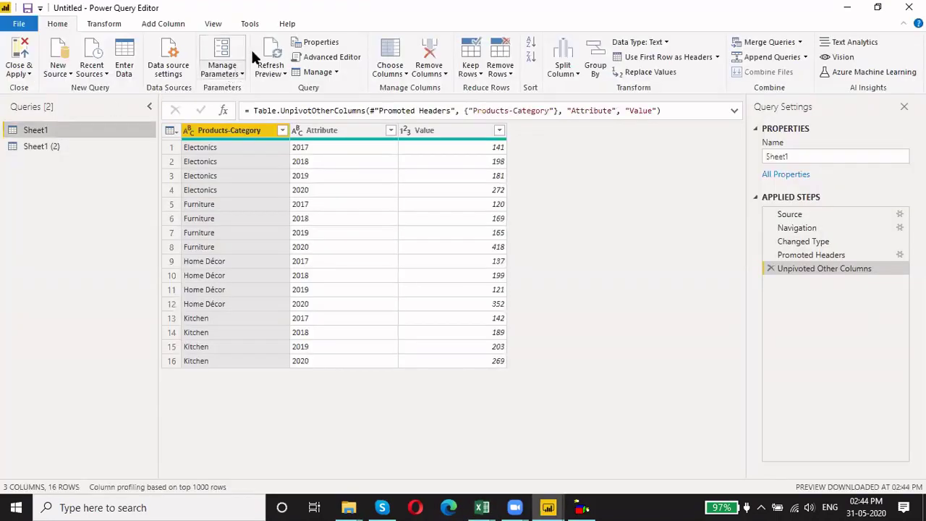
pyautogui.click(281, 70)
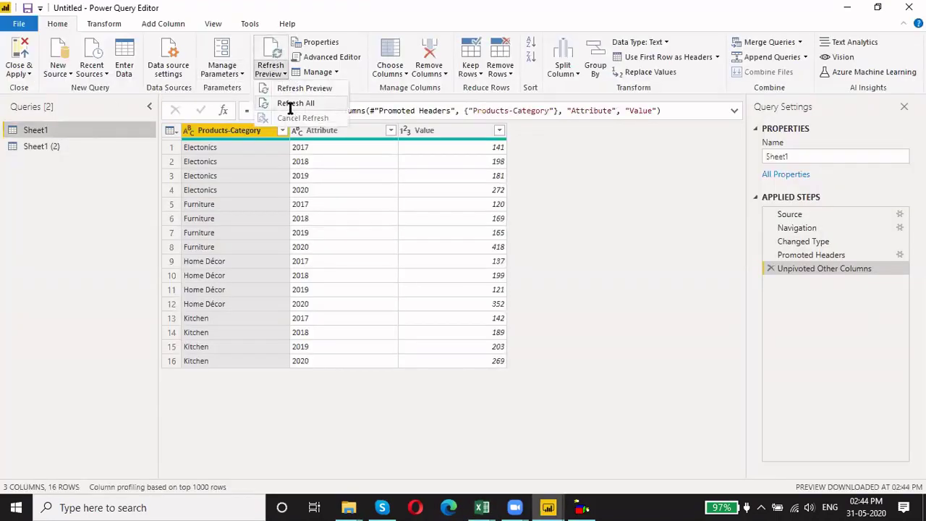
pyautogui.click(288, 104)
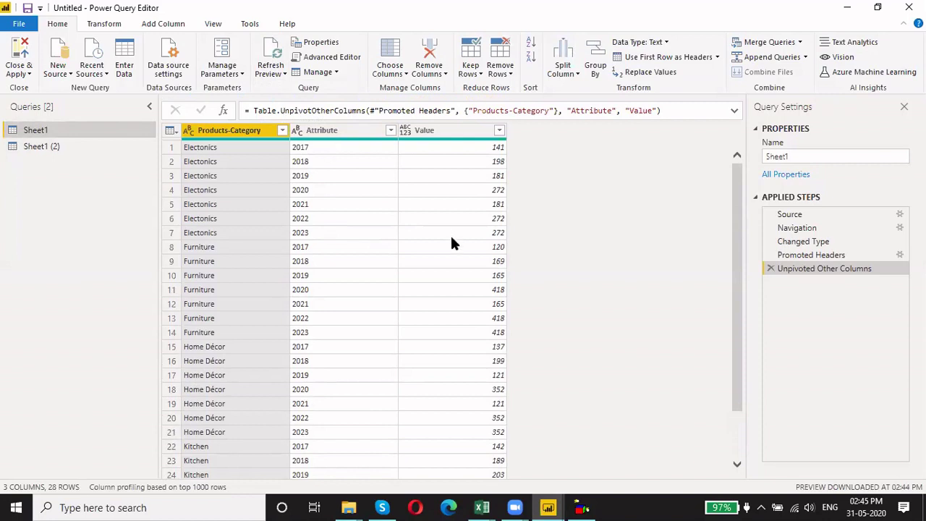
# Examine how the added years appear in Sheet1 and Sheet1 (2), selecting the 2021, 2022 and 2023 columns in Sheet1 (2)
pyautogui.scroll(-2, 451, 242)
pyautogui.scroll(2, 451, 253)
pyautogui.click(47, 146)
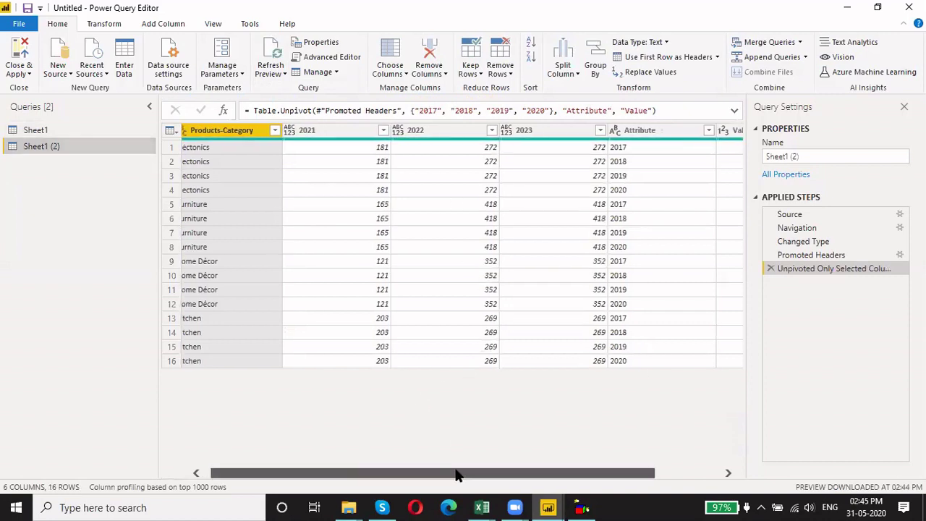
pyautogui.click(339, 130)
pyautogui.keyDown('ctrl'); pyautogui.click(456, 132); pyautogui.keyUp('ctrl')
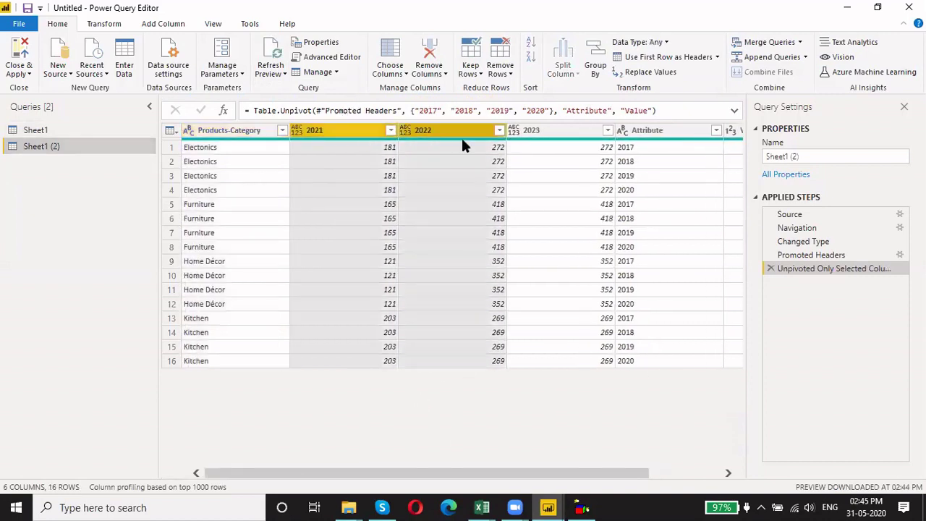
pyautogui.keyDown('ctrl'); pyautogui.click(536, 131); pyautogui.keyUp('ctrl')
pyautogui.moveTo(544, 474); pyautogui.dragTo(510, 453)
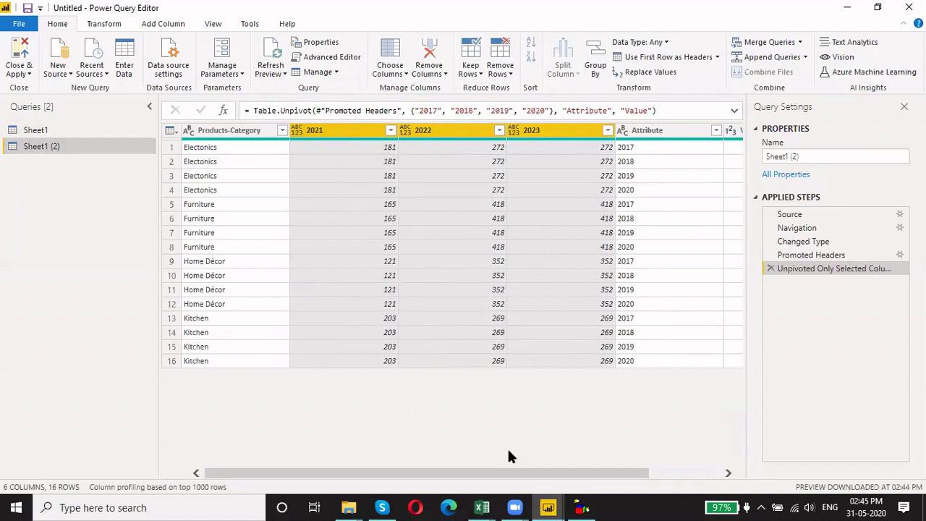
# Switch to the Power BI Desktop report and apply the pending query changes
pyautogui.click(550, 507)
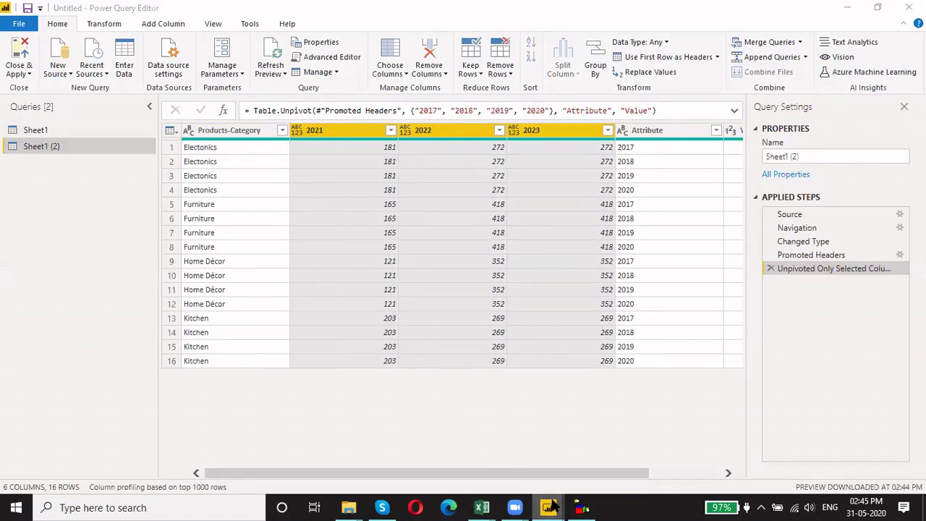
pyautogui.click(588, 468)
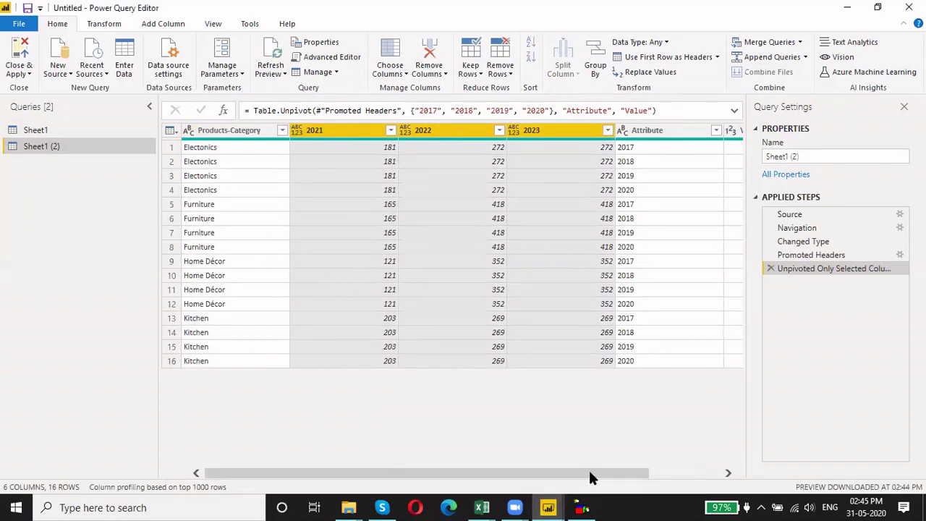
pyautogui.moveTo(550, 506)
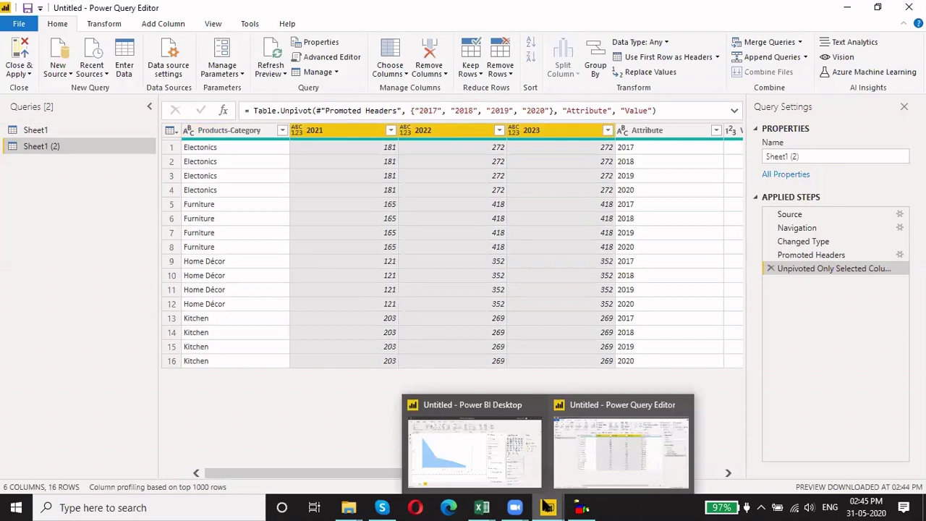
pyautogui.click(496, 464)
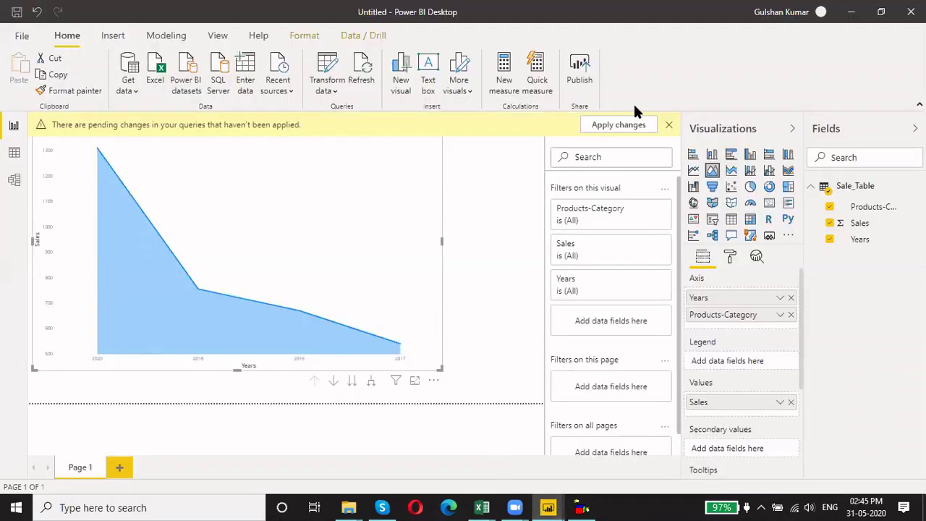
pyautogui.click(627, 124)
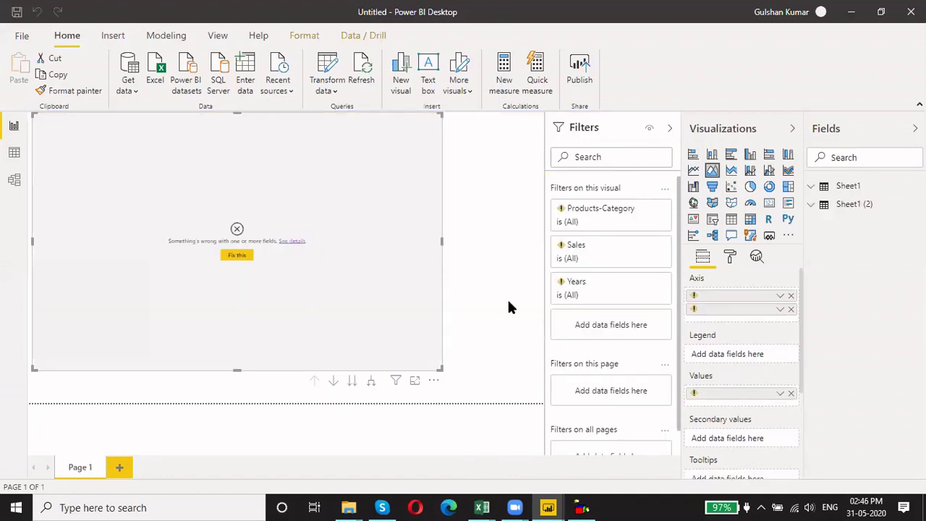
# Return to the Power Query Editor and delete the Unpivoted Only Selected Columns step from the Sheet1 (2) query
pyautogui.click(333, 62)
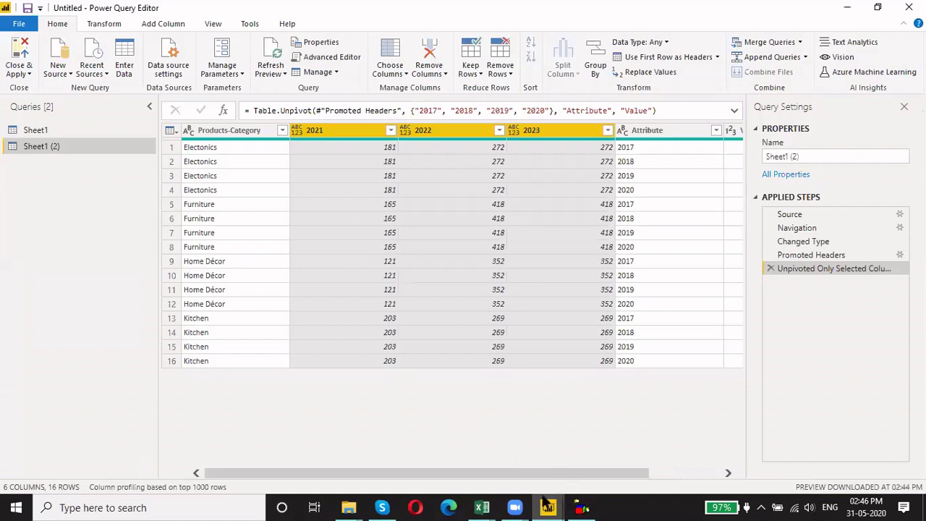
pyautogui.click(515, 507)
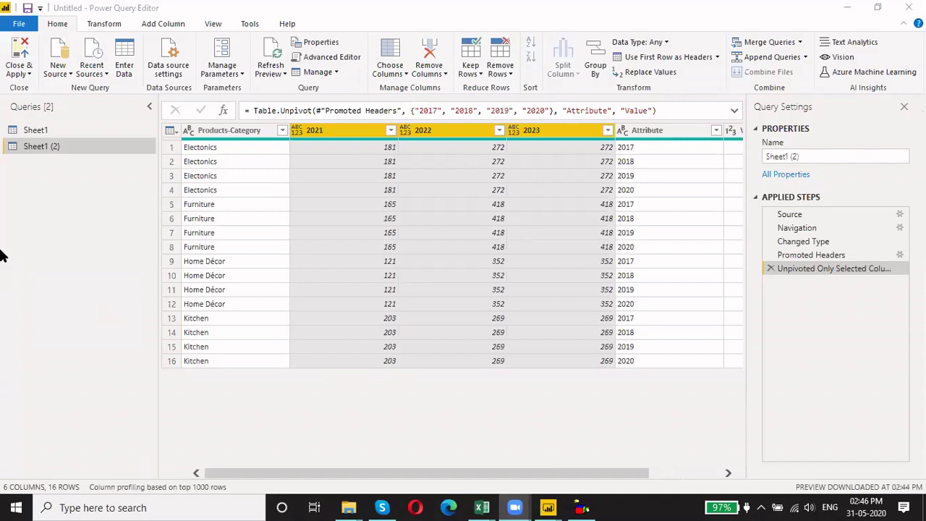
pyautogui.click(26, 133)
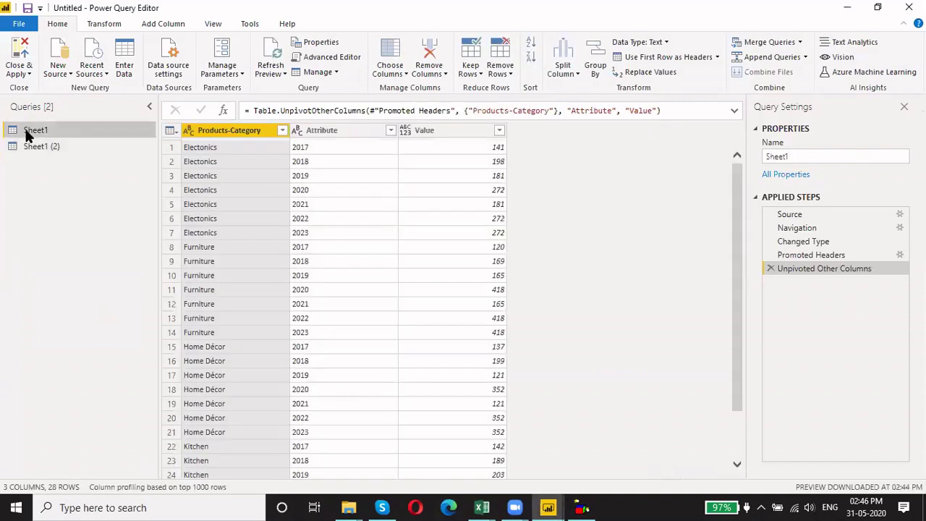
pyautogui.click(38, 148)
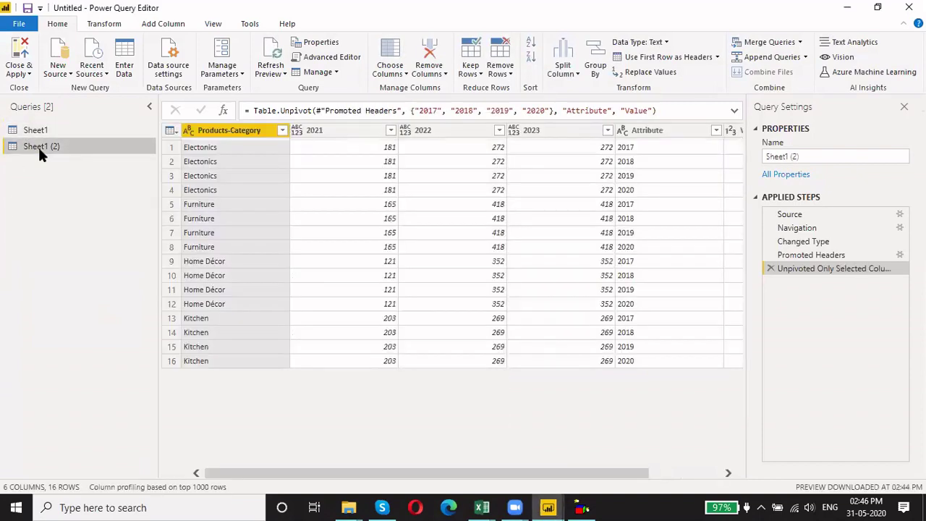
pyautogui.click(770, 258)
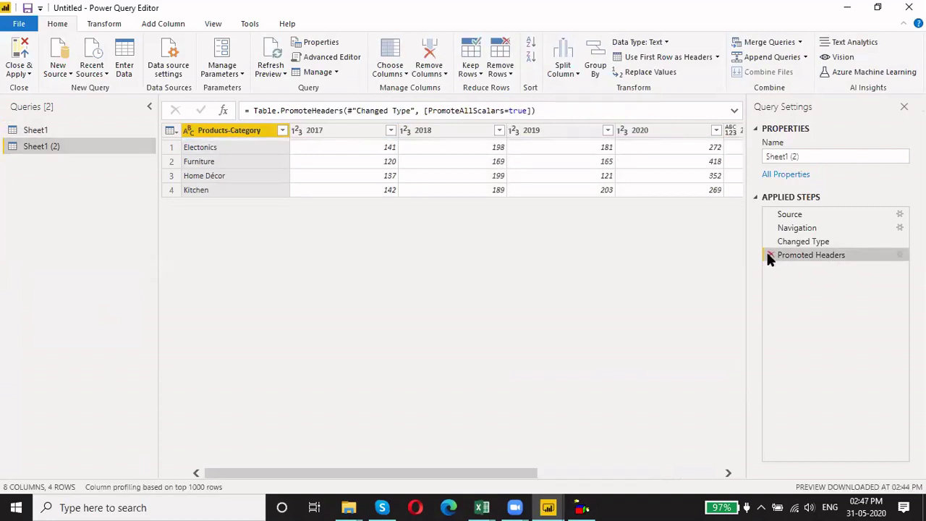
pyautogui.moveTo(337, 473); pyautogui.dragTo(692, 447)
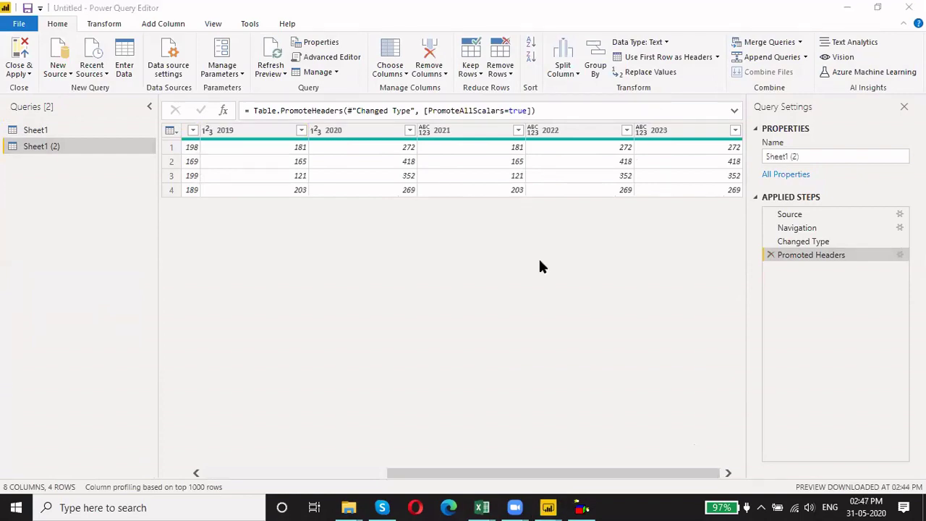
# Switch to the Book2.xlsx workbook in Excel and clear the contents of the 2021, 2022 and 2023 columns
pyautogui.hotkey('alt', 'Tab')
pyautogui.hotkey('alt', 'Tab')
pyautogui.hotkey('alt', 'Tab')
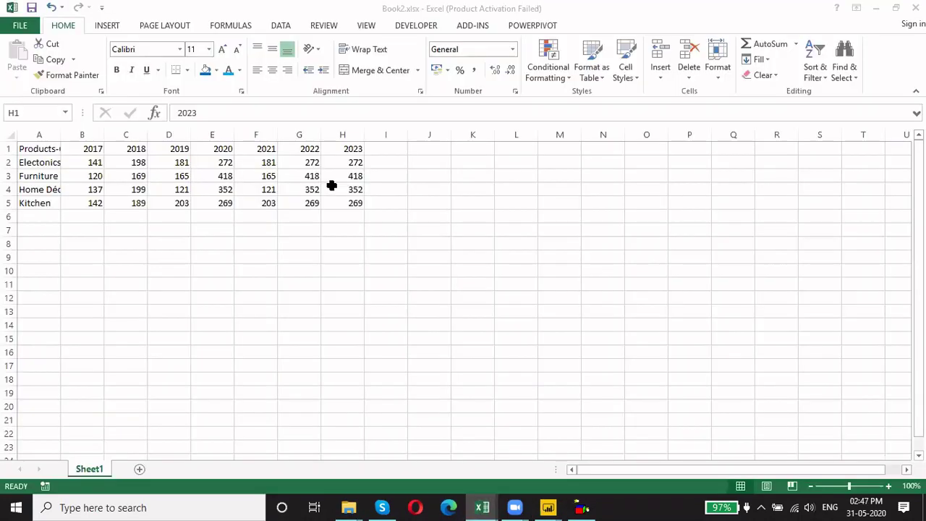
pyautogui.moveTo(265, 134); pyautogui.dragTo(482, 137)
pyautogui.press('Delete')
pyautogui.click(443, 250)
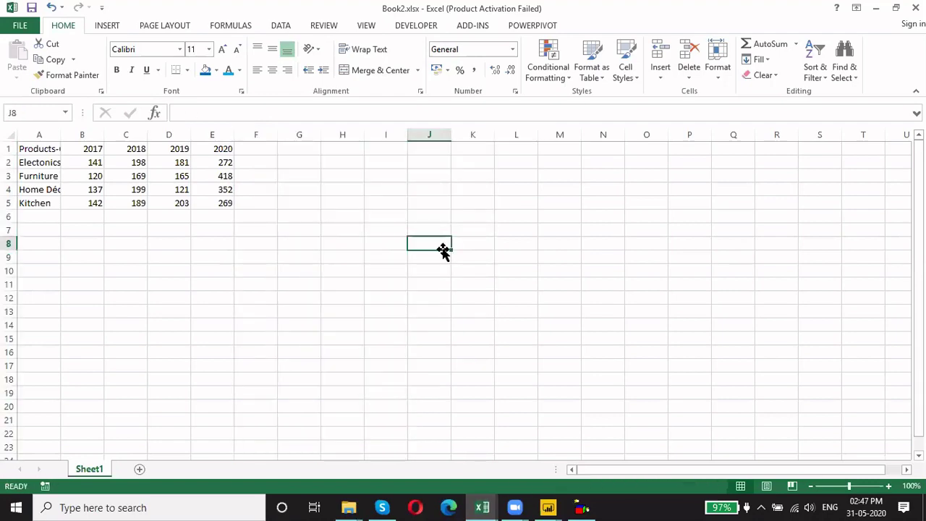
# Switch to the Power Query Editor, refresh the Sheet1 (2) and Sheet1 previews, and return to Sheet1 (2)
pyautogui.click(547, 506)
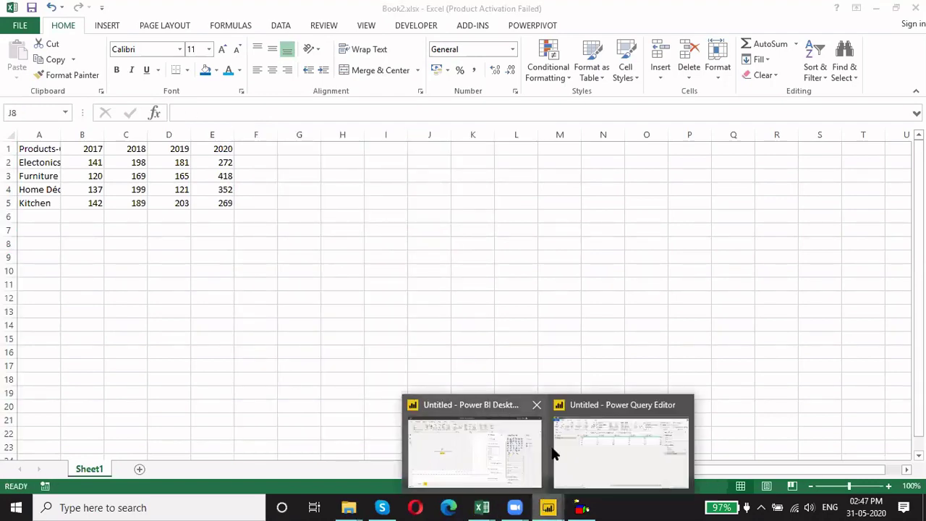
pyautogui.click(584, 457)
pyautogui.click(278, 57)
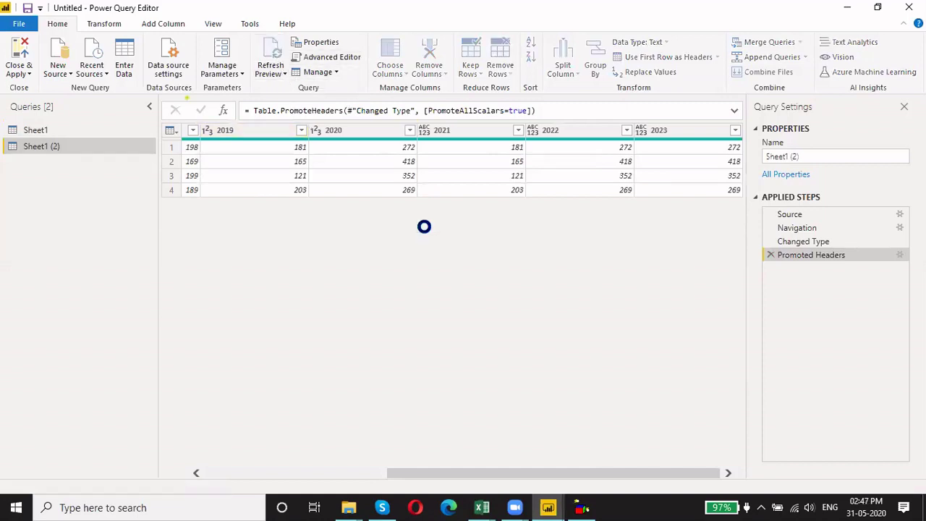
pyautogui.click(80, 135)
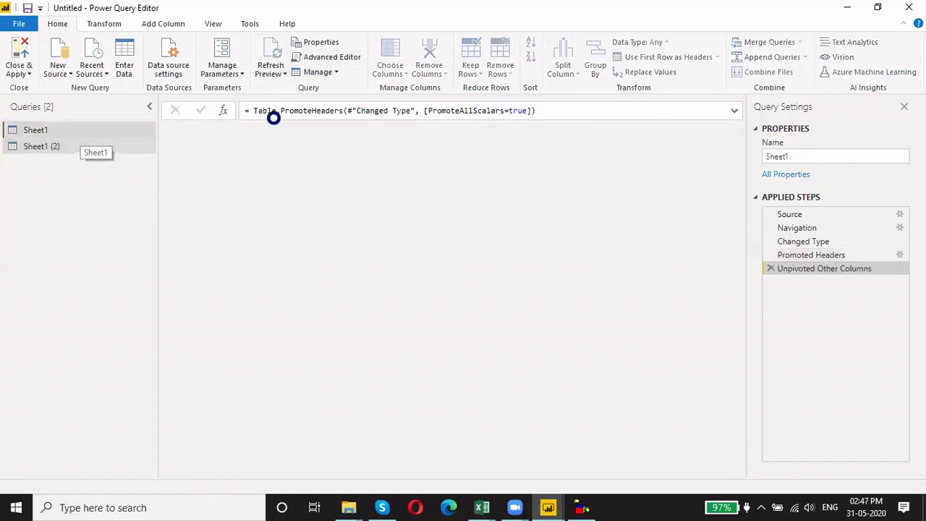
pyautogui.click(269, 57)
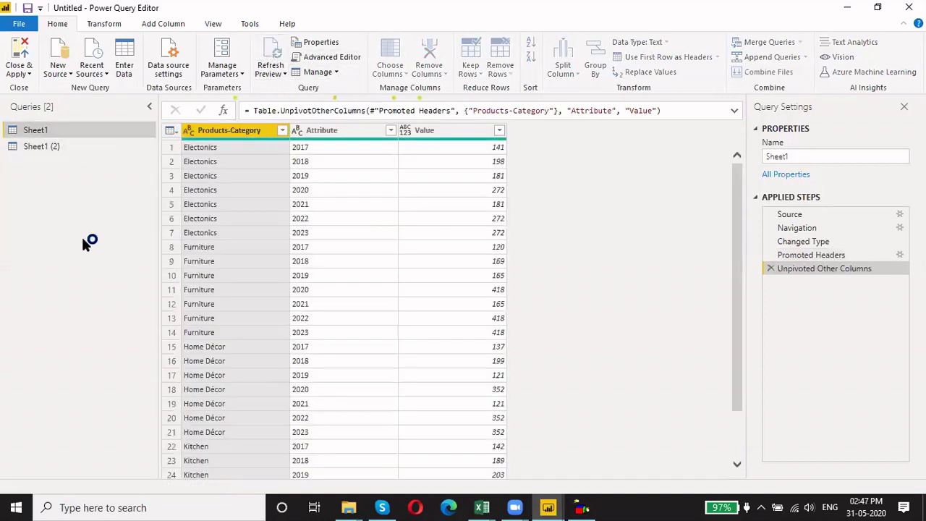
pyautogui.click(45, 149)
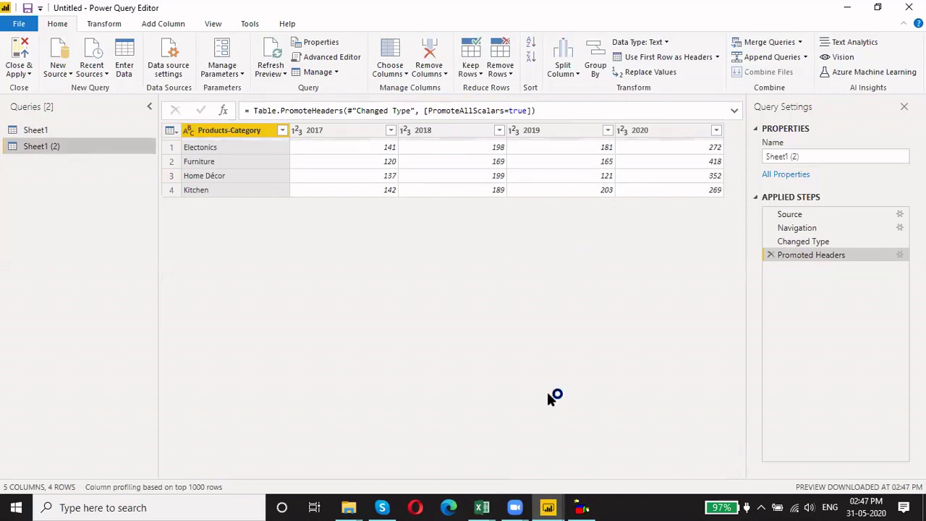
pyautogui.moveTo(483, 510)
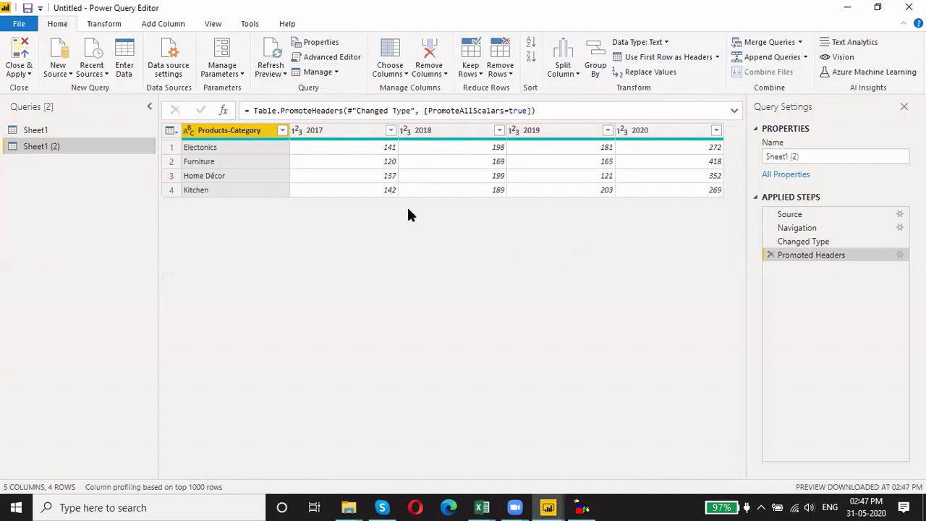
pyautogui.click(344, 130)
pyautogui.keyDown('ctrl'); pyautogui.click(430, 130); pyautogui.keyUp('ctrl')
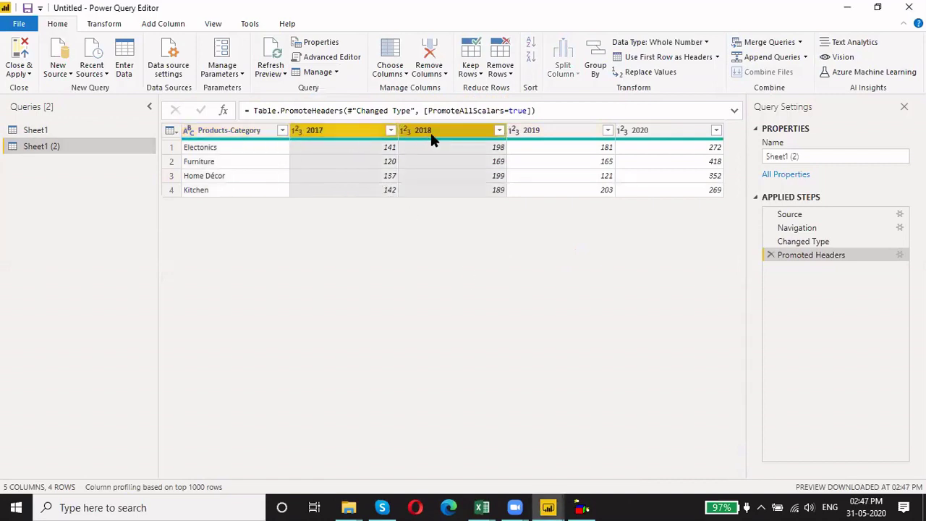
pyautogui.keyDown('ctrl'); pyautogui.click(551, 135); pyautogui.keyUp('ctrl')
pyautogui.keyDown('ctrl'); pyautogui.click(672, 134); pyautogui.keyUp('ctrl')
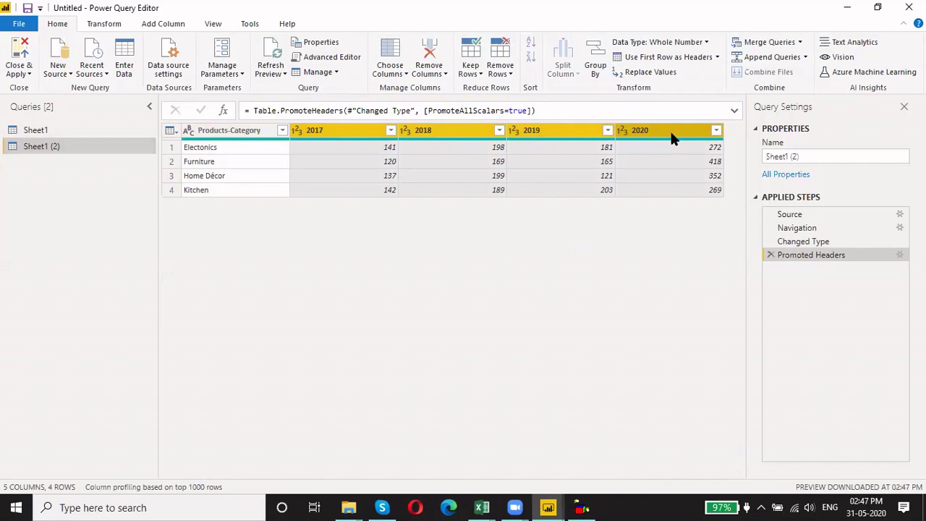
pyautogui.click(106, 24)
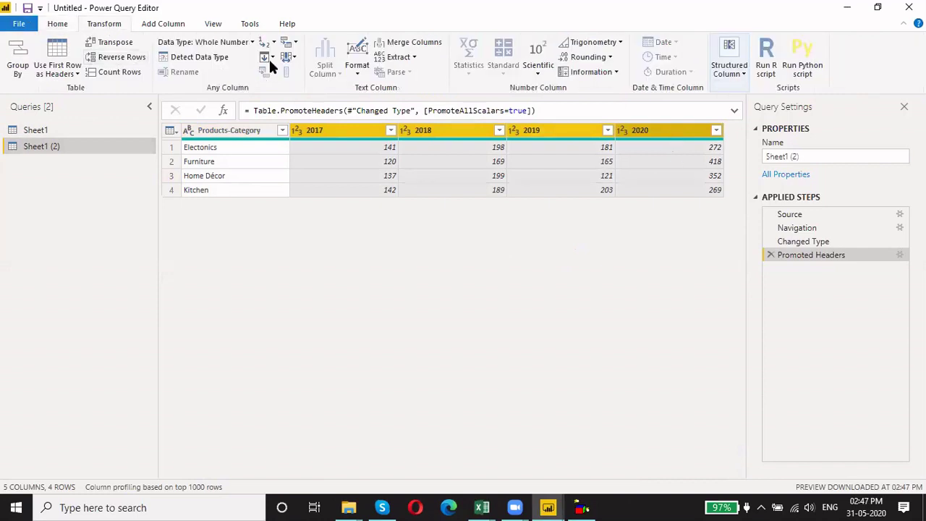
pyautogui.click(294, 44)
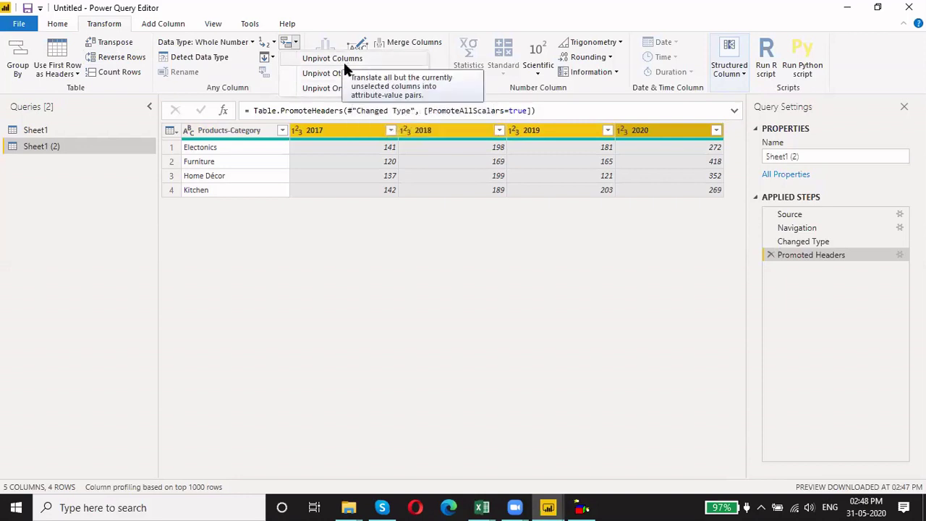
pyautogui.click(431, 283)
# Try Unpivot Columns on the 2017 column alone in Sheet1 (2) and delete the resulting applied step
pyautogui.click(349, 131)
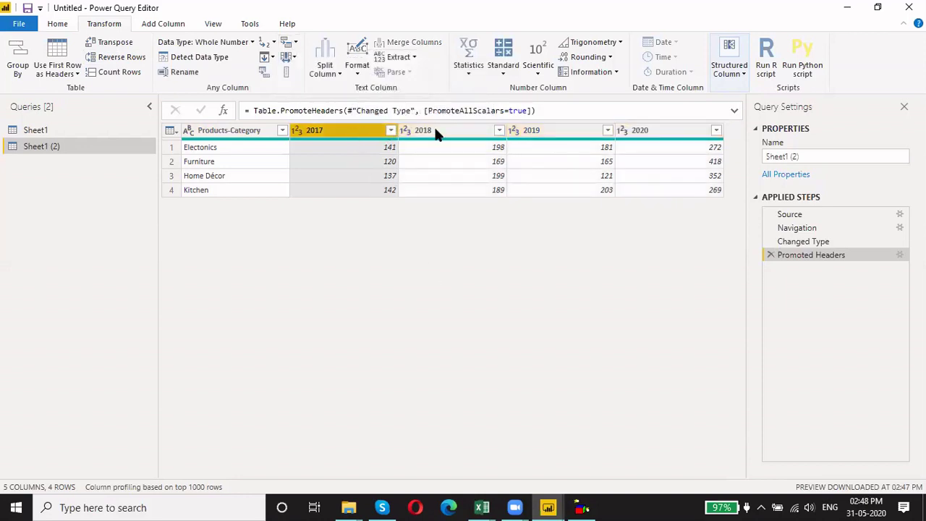
pyautogui.click(294, 41)
pyautogui.click(313, 59)
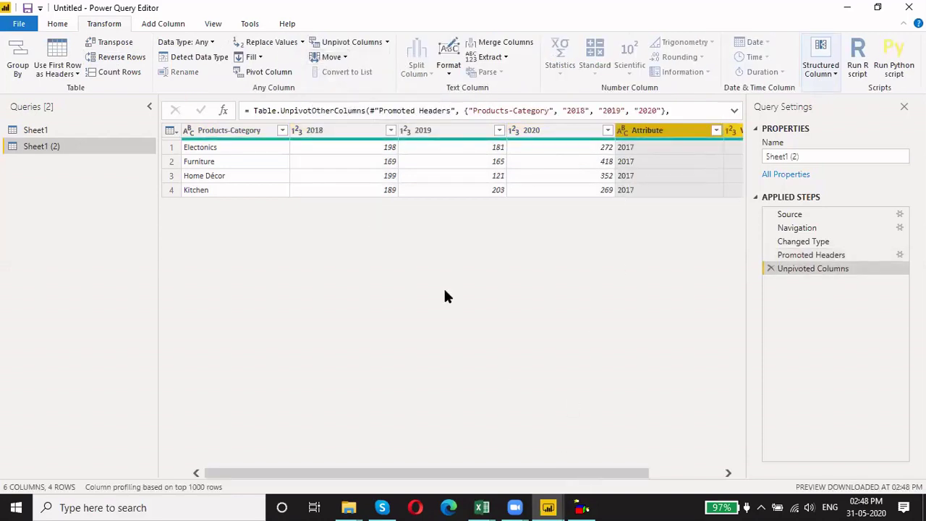
pyautogui.moveTo(563, 464); pyautogui.dragTo(689, 465)
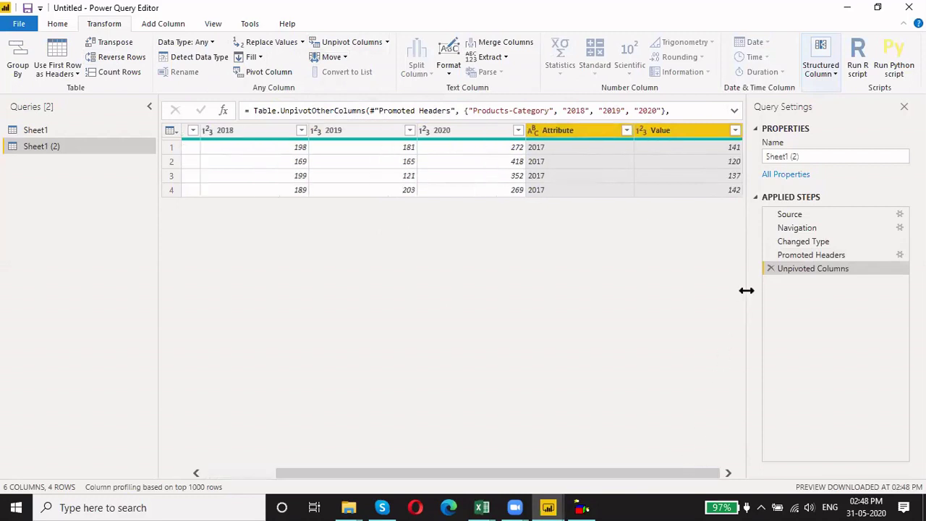
pyautogui.click(770, 269)
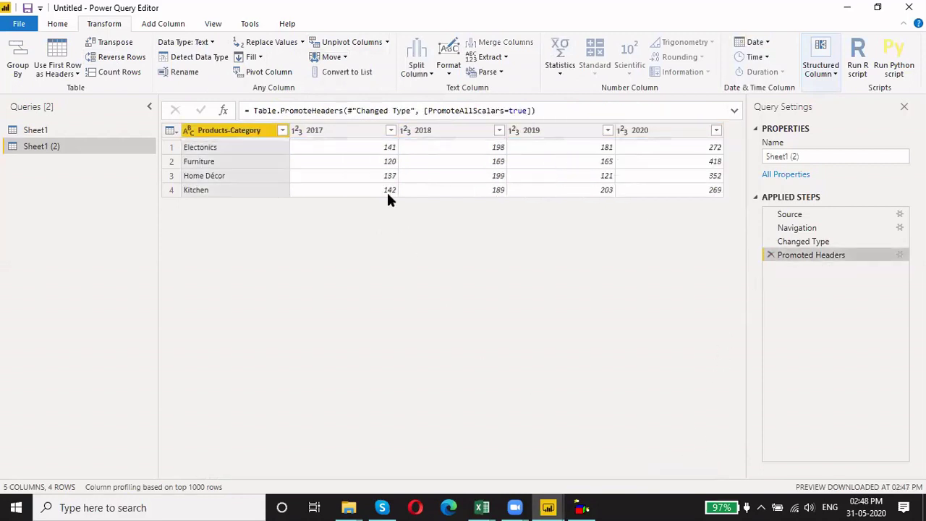
# Unpivot the 2017, 2018, 2019 and 2020 columns of Sheet1 (2) with Unpivot Columns
pyautogui.click(368, 133)
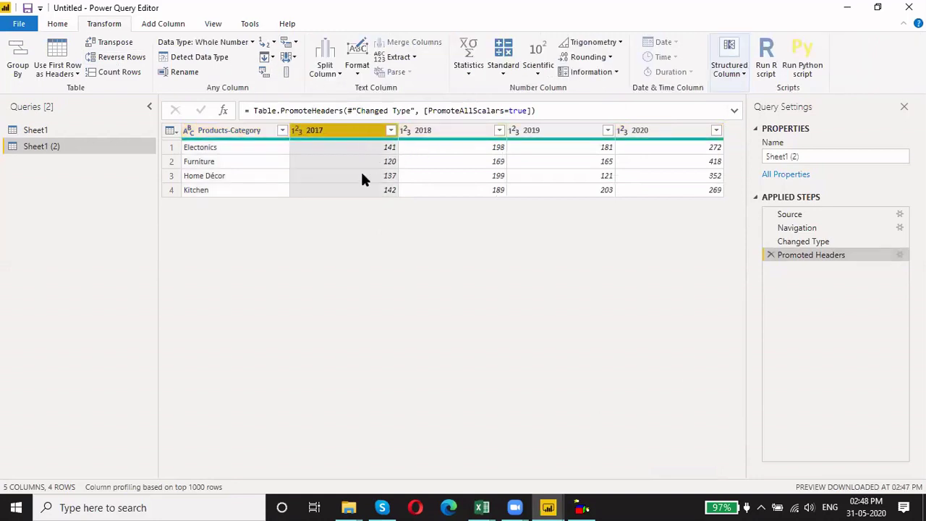
pyautogui.keyDown('ctrl'); pyautogui.click(437, 130); pyautogui.keyUp('ctrl')
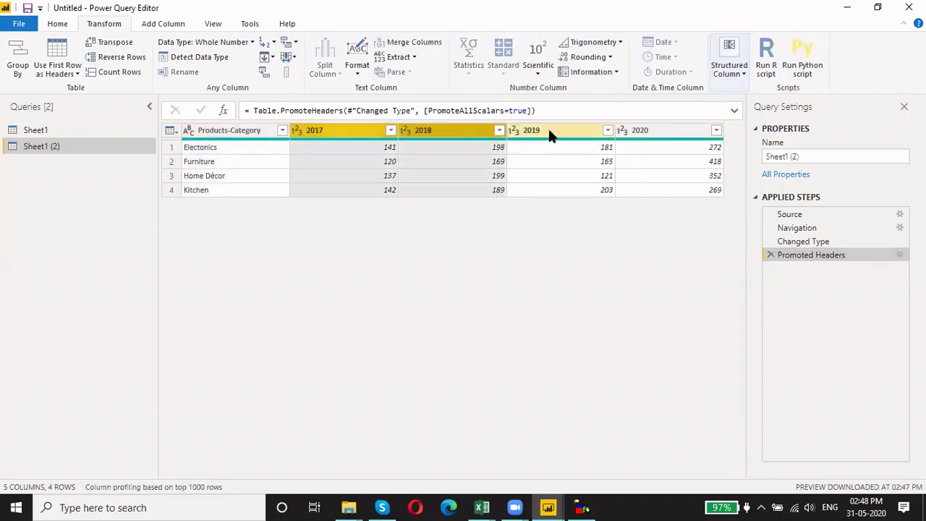
pyautogui.keyDown('ctrl'); pyautogui.click(548, 130); pyautogui.keyUp('ctrl')
pyautogui.keyDown('ctrl'); pyautogui.click(671, 133); pyautogui.keyUp('ctrl')
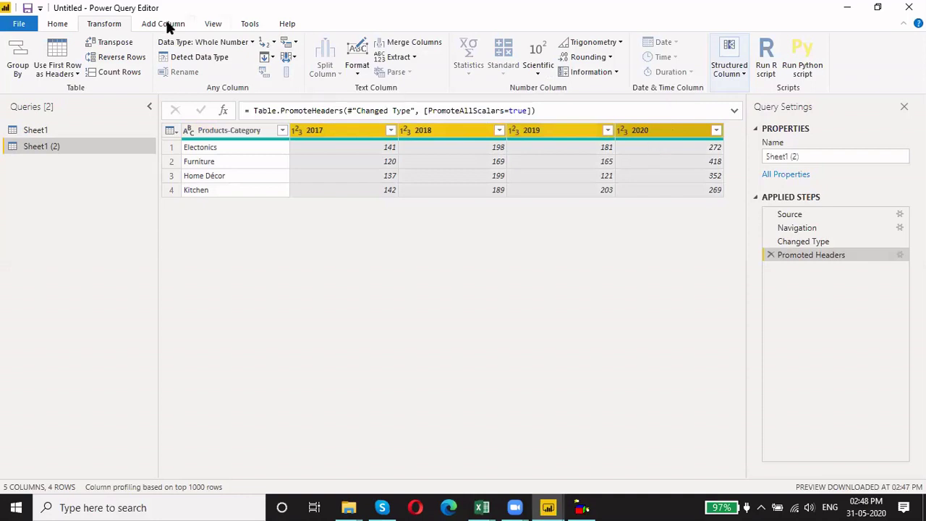
pyautogui.click(296, 42)
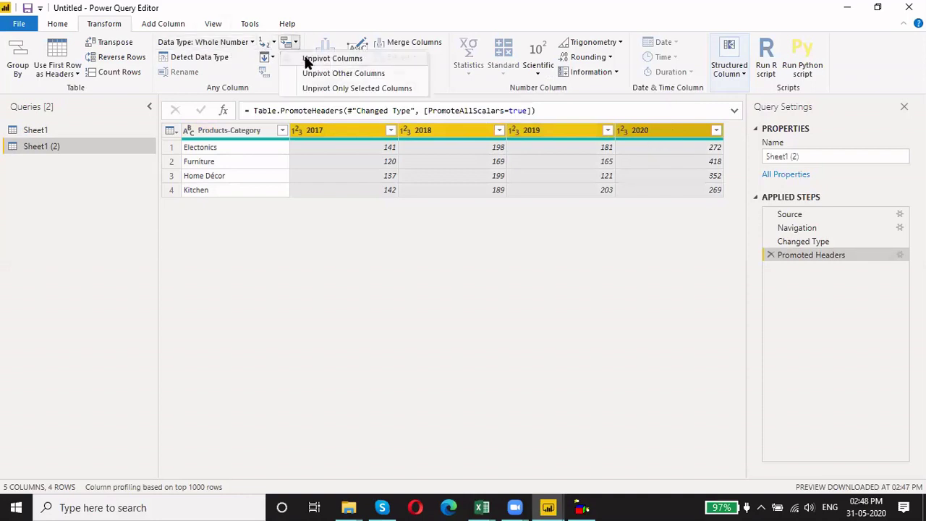
pyautogui.click(307, 60)
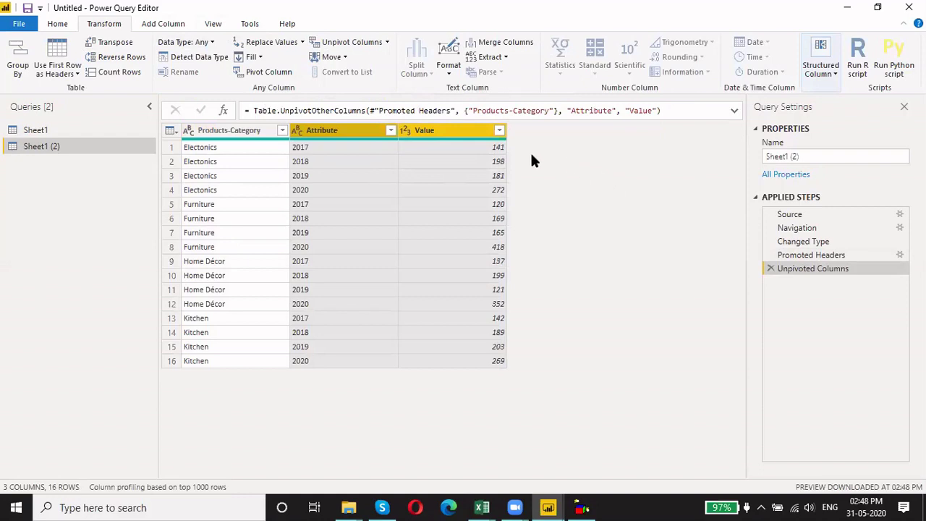
pyautogui.click(385, 42)
pyautogui.click(612, 211)
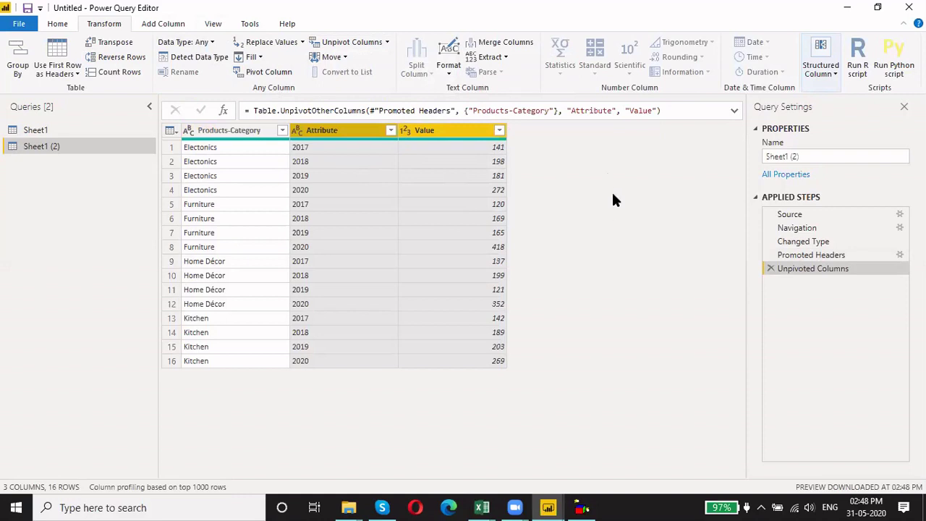
# Delete the Sheet1 and Sheet1 (2) queries from the Power Query Editor
pyautogui.rightClick(31, 134)
pyautogui.click(66, 175)
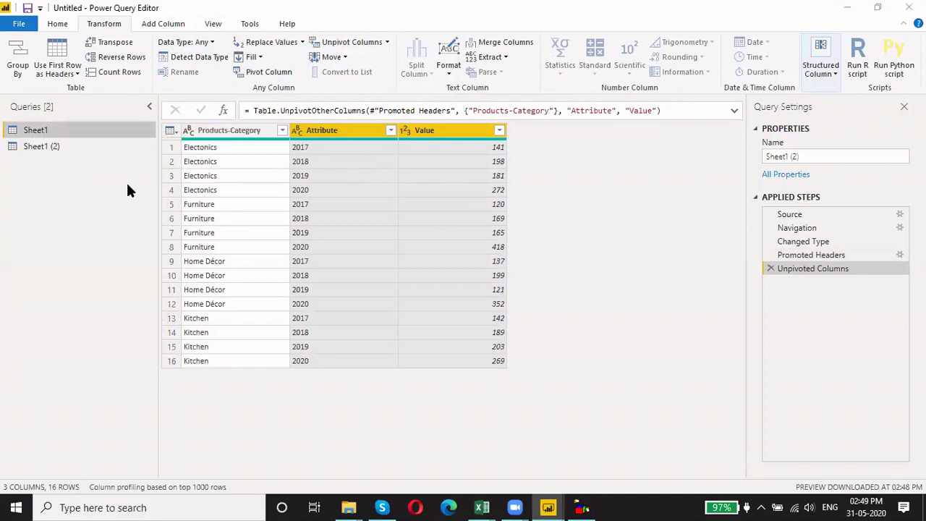
pyautogui.click(526, 277)
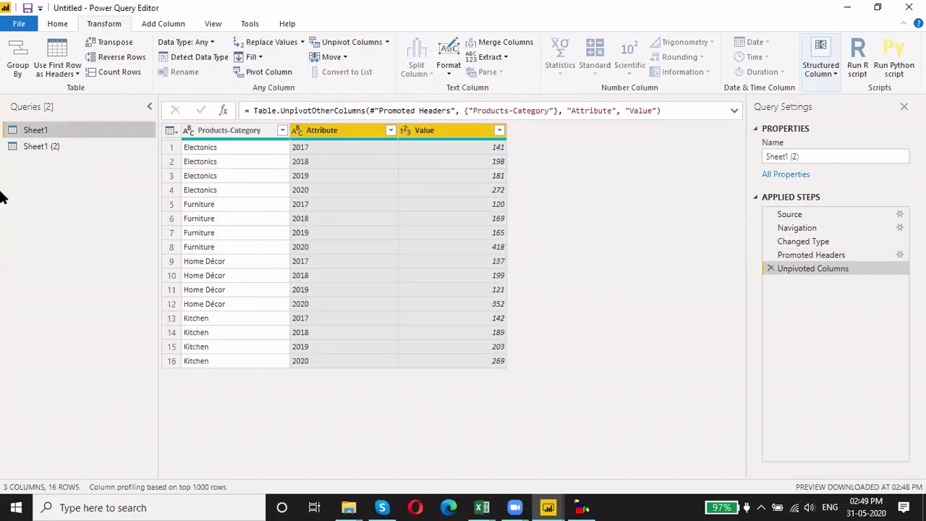
pyautogui.rightClick(41, 141)
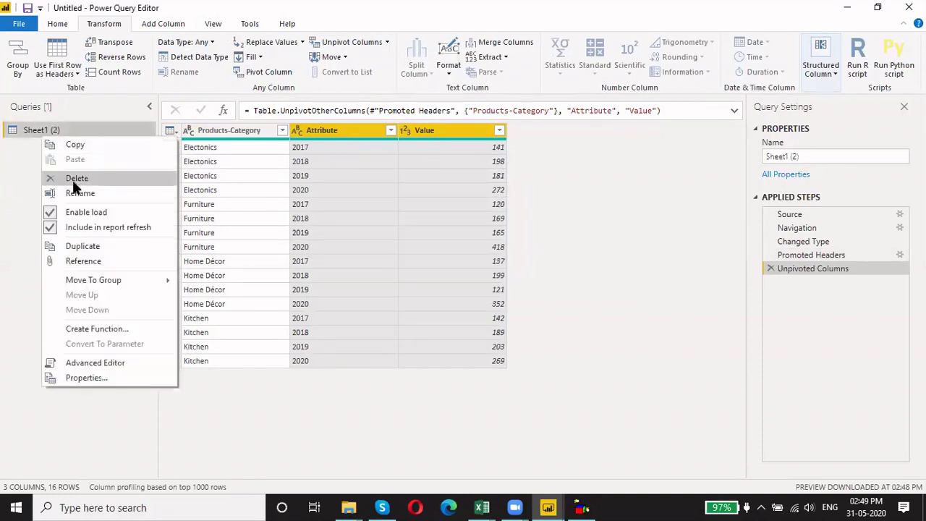
pyautogui.click(66, 178)
pyautogui.click(539, 277)
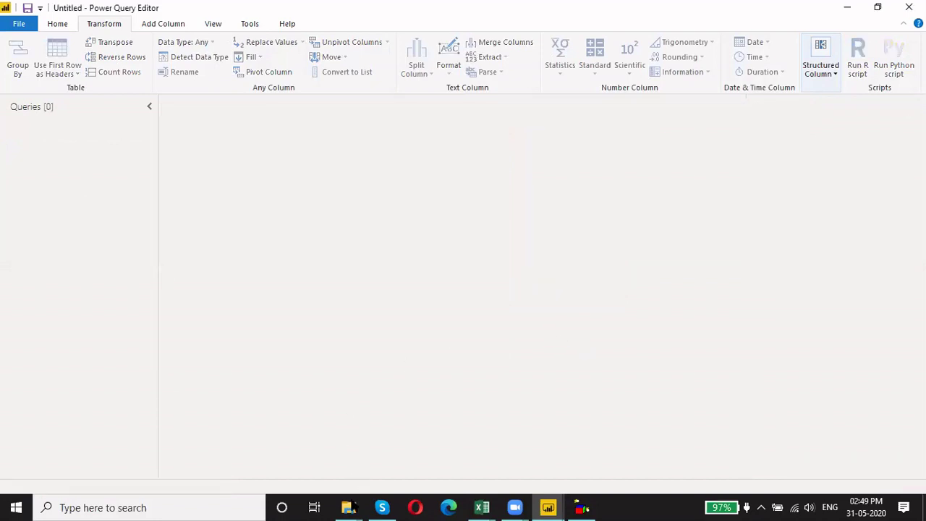
# Copy the path of the Polulation Project folder in File Explorer and return to the Power Query Editor
pyautogui.click(486, 440)
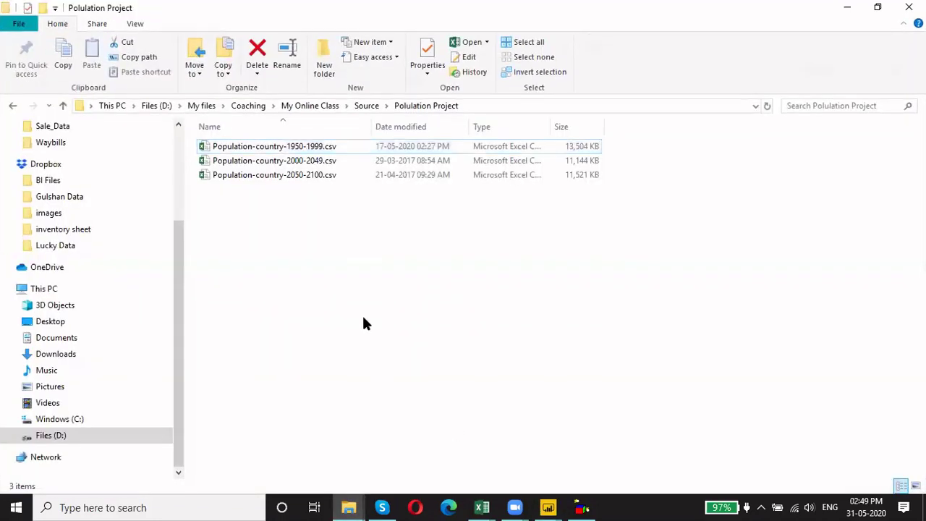
pyautogui.hotkey('alt', 'd')
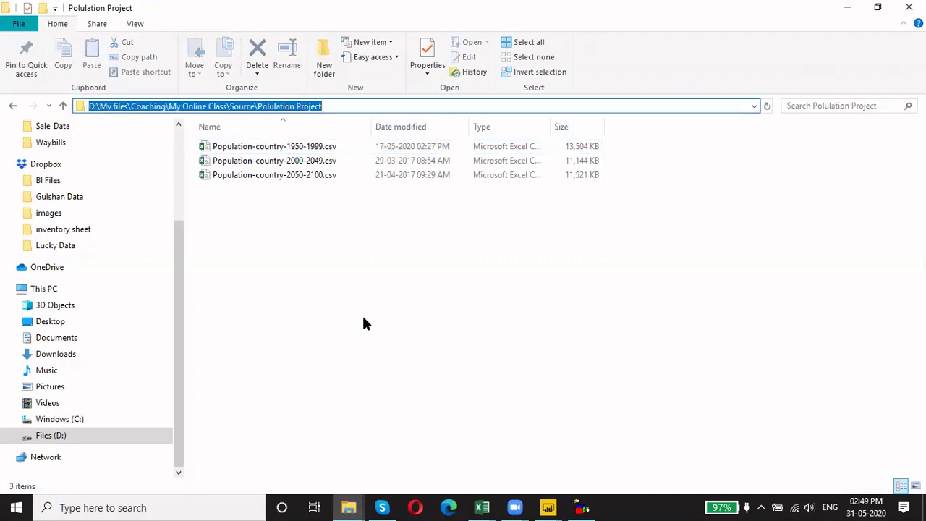
pyautogui.hotkey('alt', 'Tab')
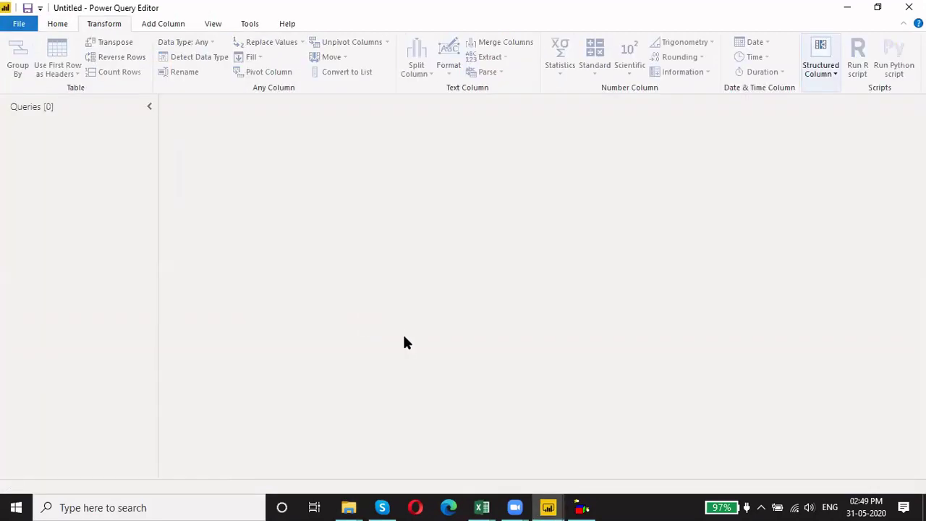
pyautogui.click(163, 23)
pyautogui.click(65, 24)
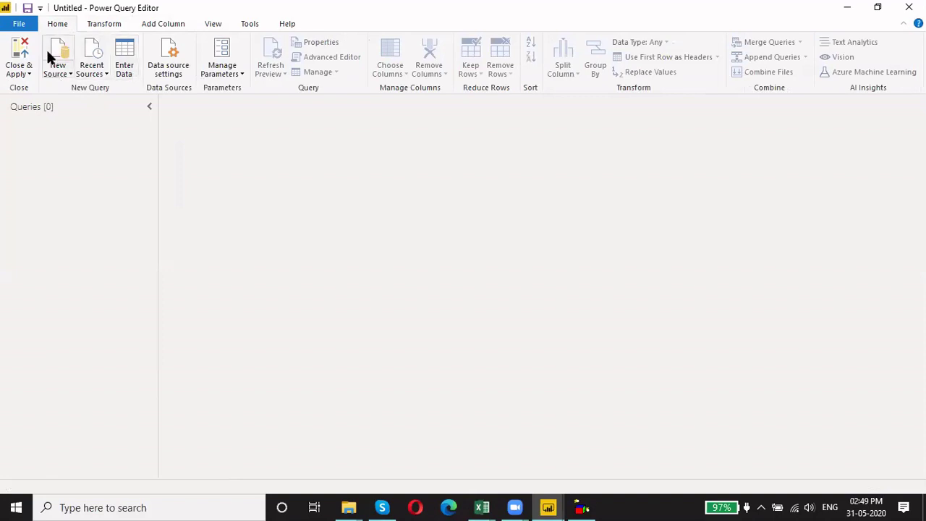
pyautogui.click(65, 71)
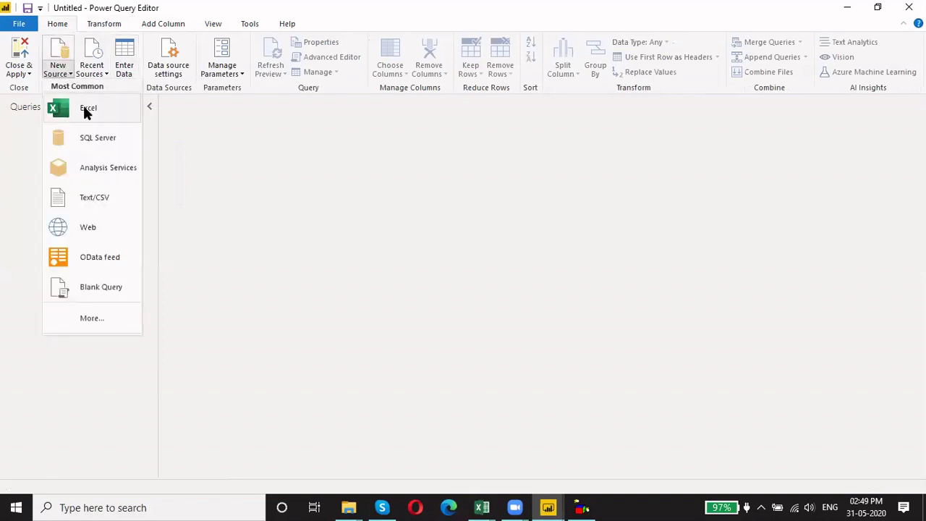
pyautogui.click(85, 109)
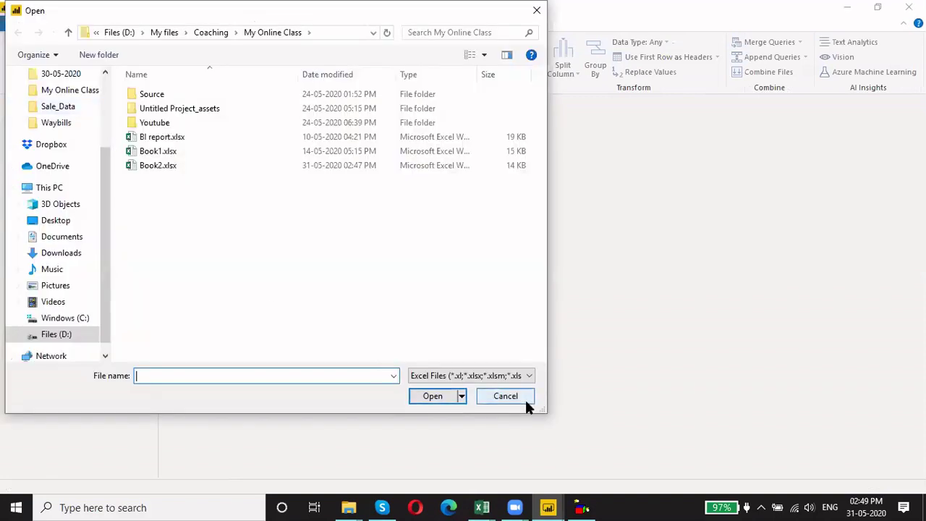
pyautogui.hotkey('ctrl', 'v')
pyautogui.press('Return')
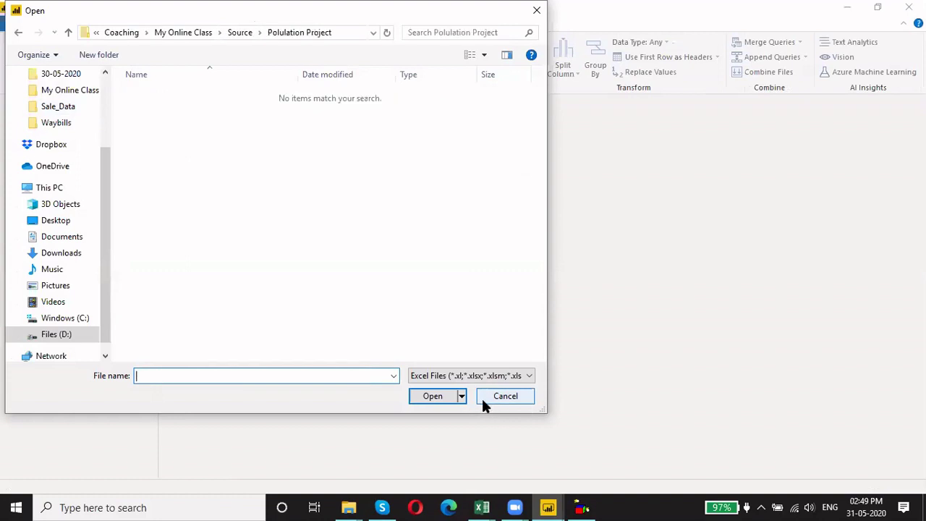
pyautogui.click(490, 394)
# Import Population-country-1950-1999.csv as a Text/CSV source from the Polulation Project folder under D:\My files\Coaching\My Online Class\Source
pyautogui.click(62, 70)
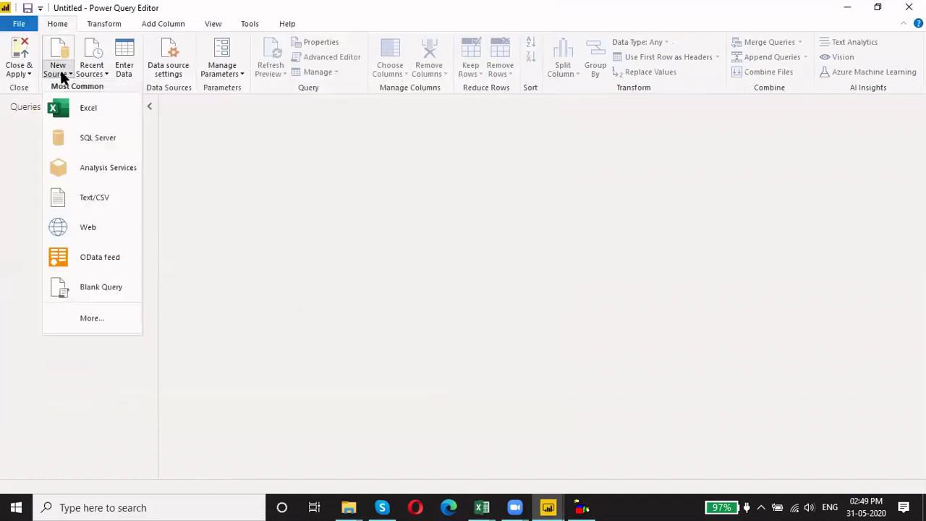
pyautogui.click(80, 197)
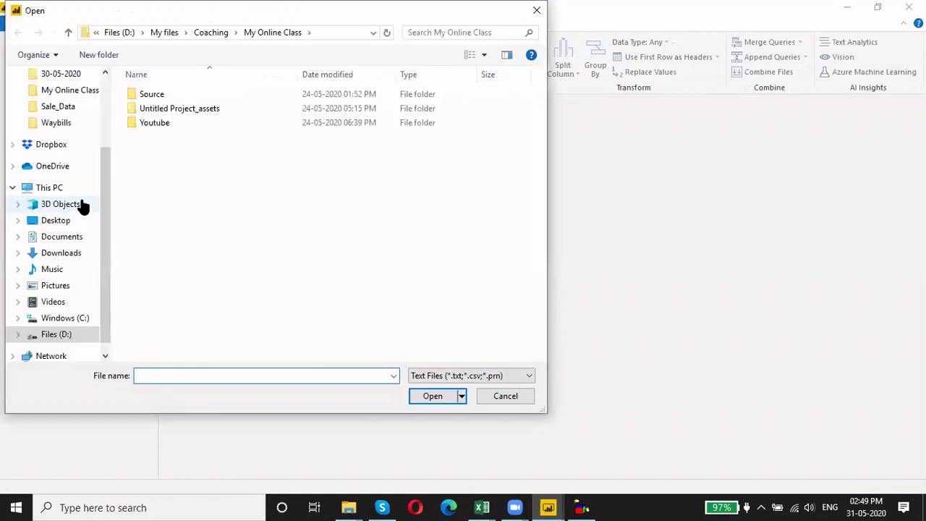
pyautogui.write('D:\\My files\\Coaching\\My Online Class\\Source\\Polution Project')
pyautogui.press('Return')
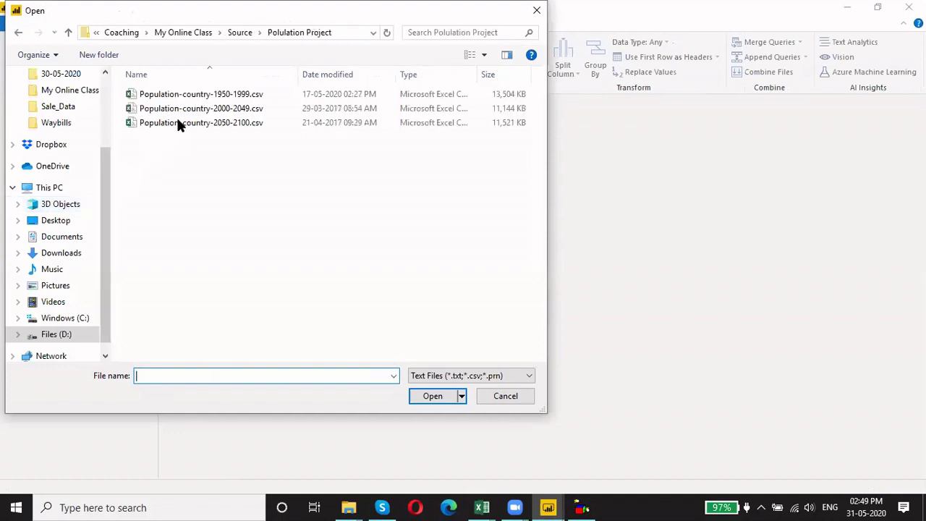
pyautogui.click(195, 94)
pyautogui.click(431, 397)
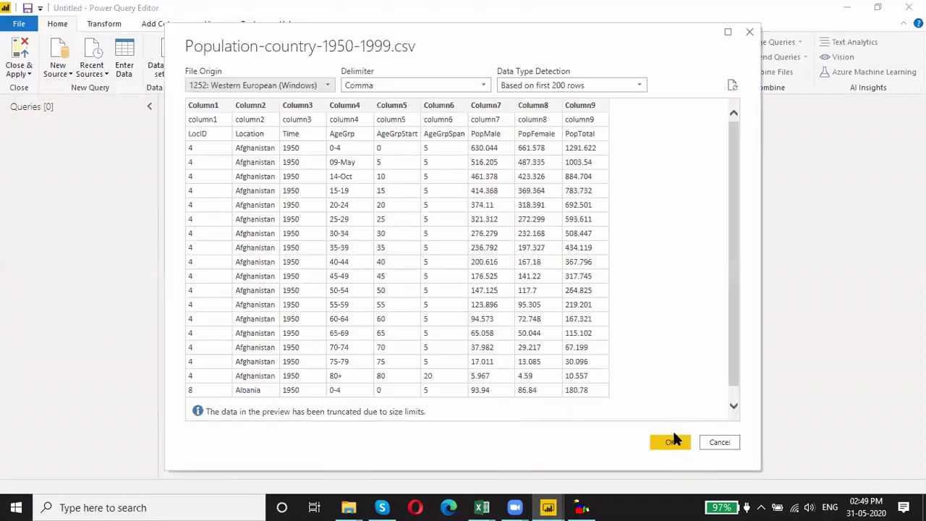
pyautogui.click(671, 441)
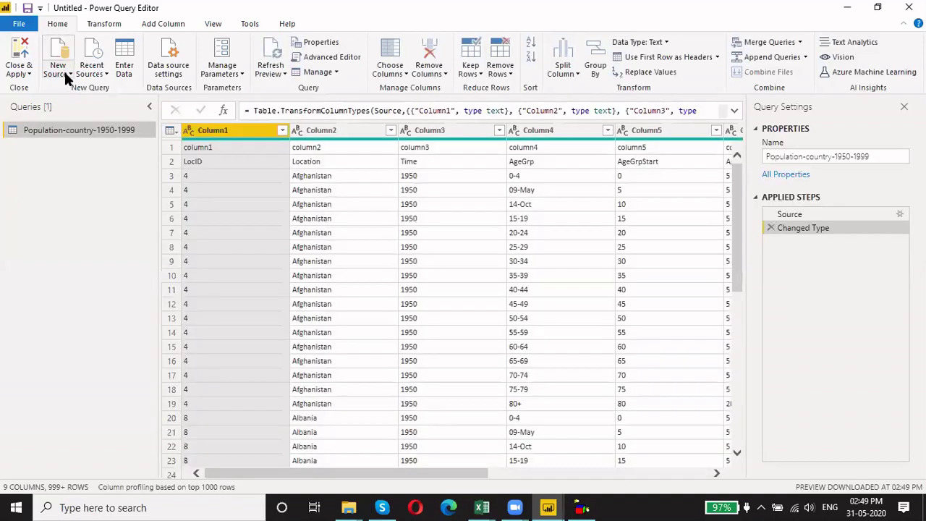
# Import Population-country-2000-2049.csv from the Polulation Project folder as another Text/CSV query
pyautogui.click(65, 73)
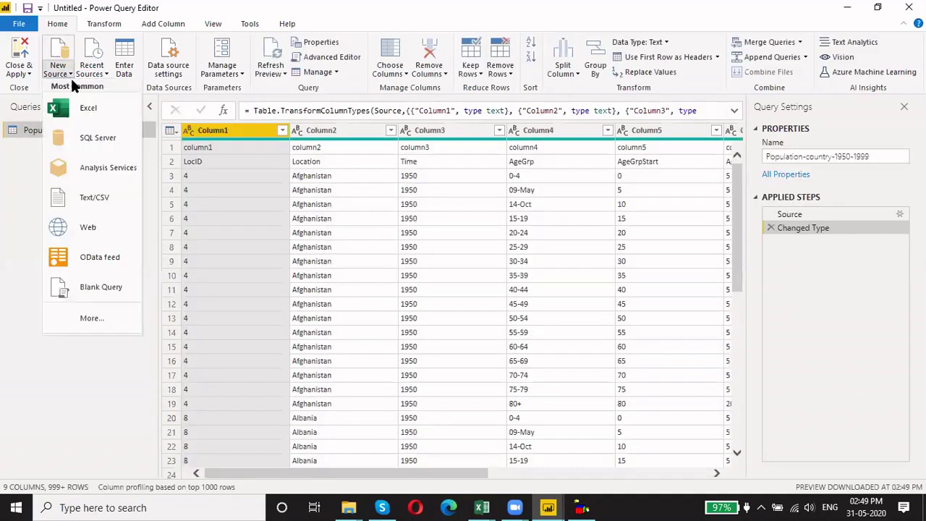
pyautogui.click(97, 317)
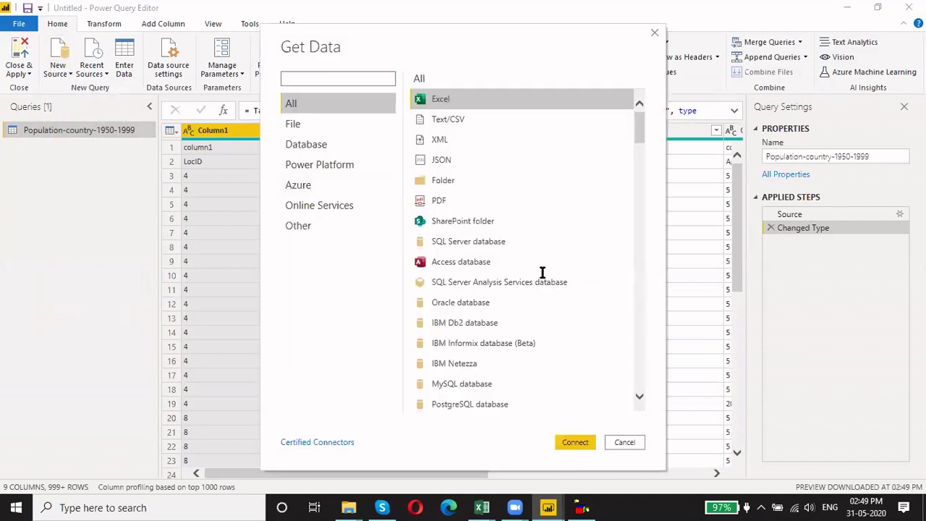
pyautogui.click(447, 121)
pyautogui.click(575, 442)
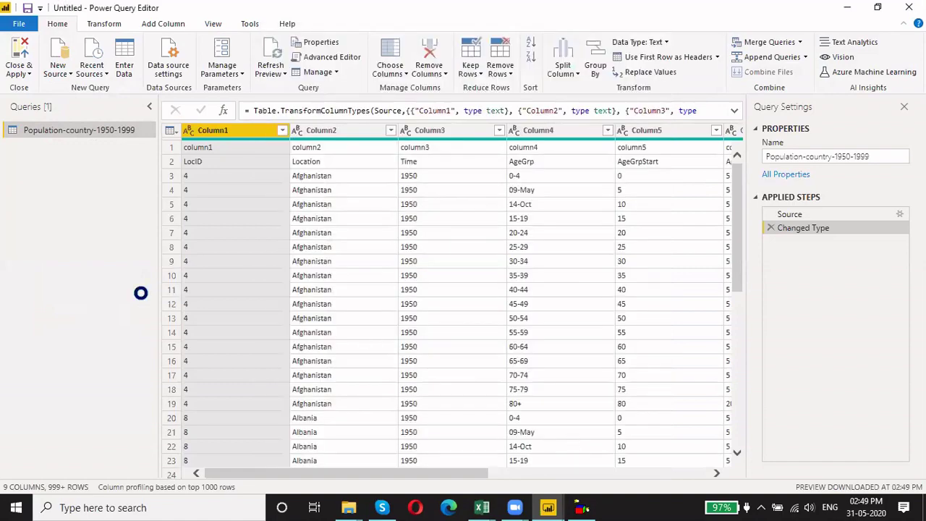
pyautogui.click(185, 109)
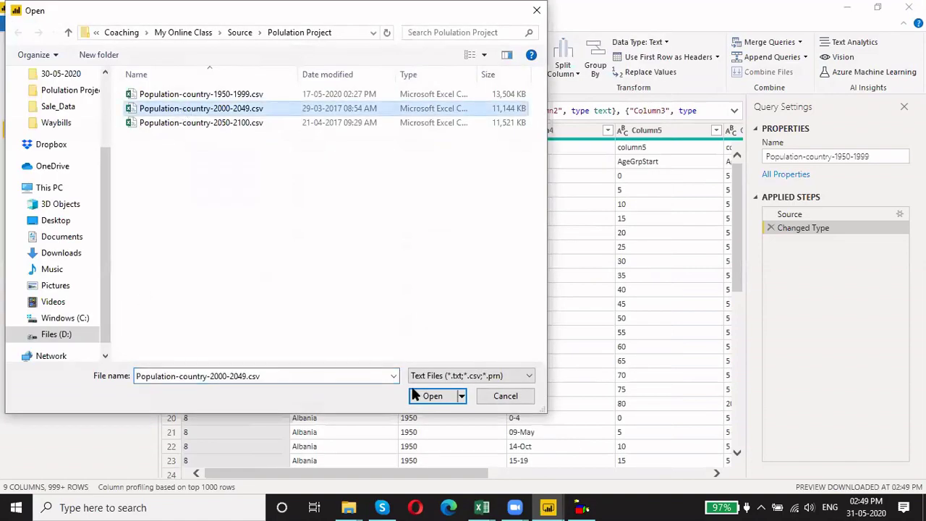
pyautogui.click(416, 392)
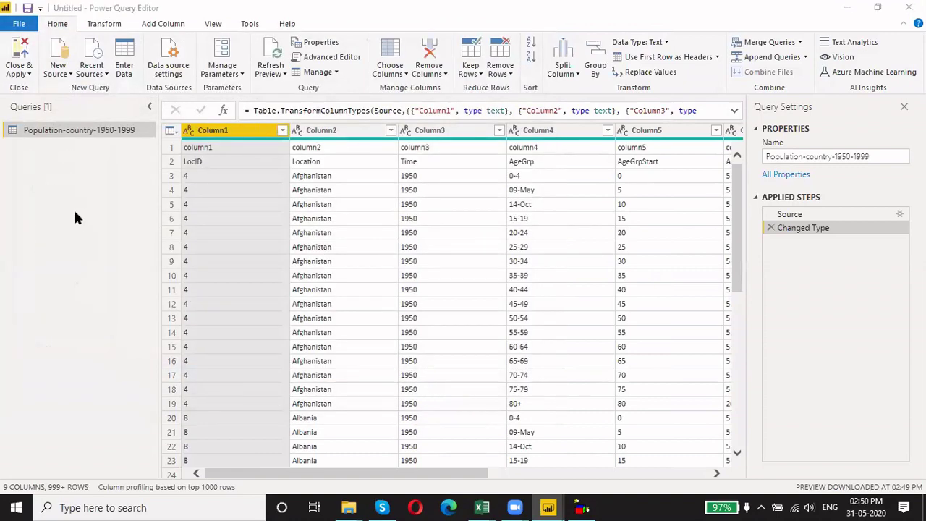
pyautogui.click(682, 439)
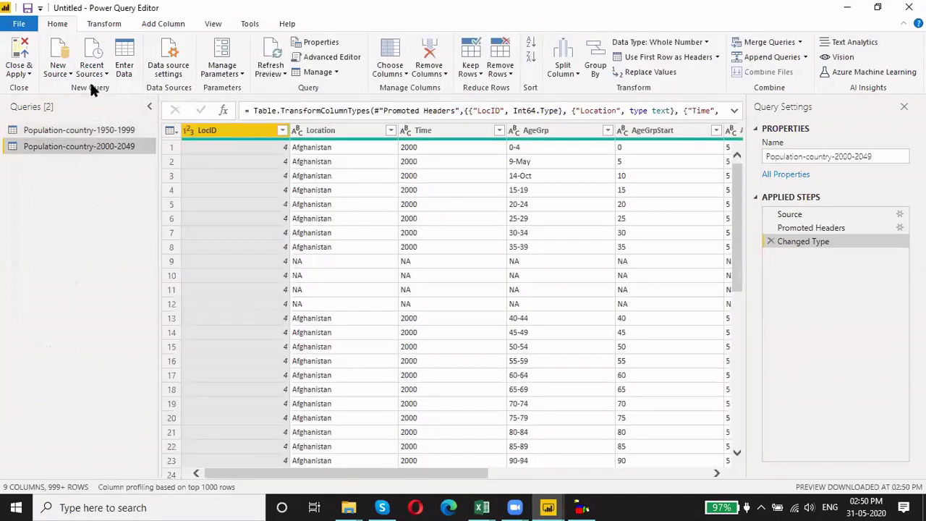
# Import Population-country-2050-2100.csv from the Polulation Project folder as a third Text/CSV query
pyautogui.click(58, 69)
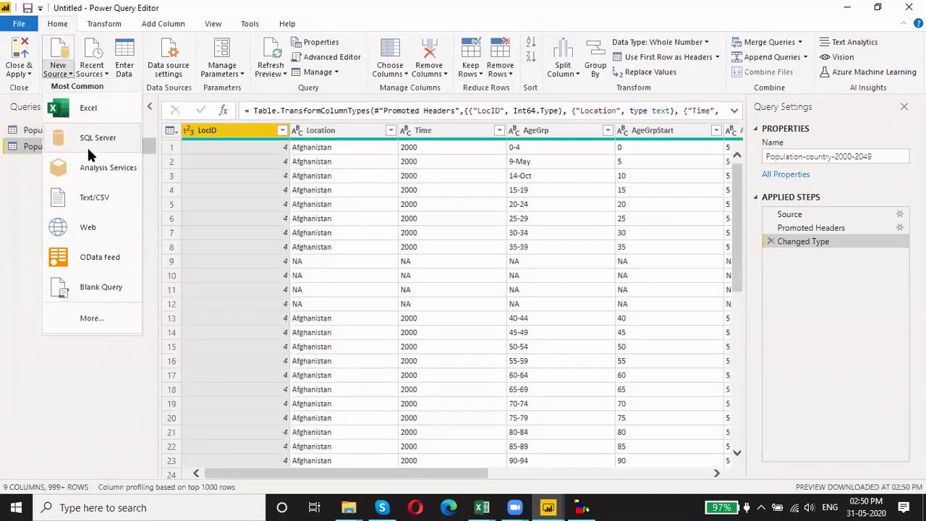
pyautogui.click(99, 200)
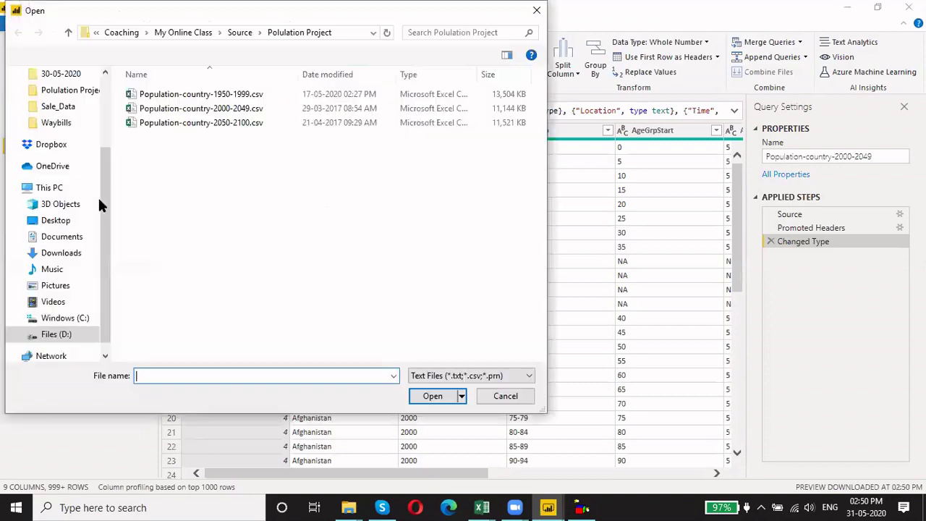
pyautogui.click(233, 123)
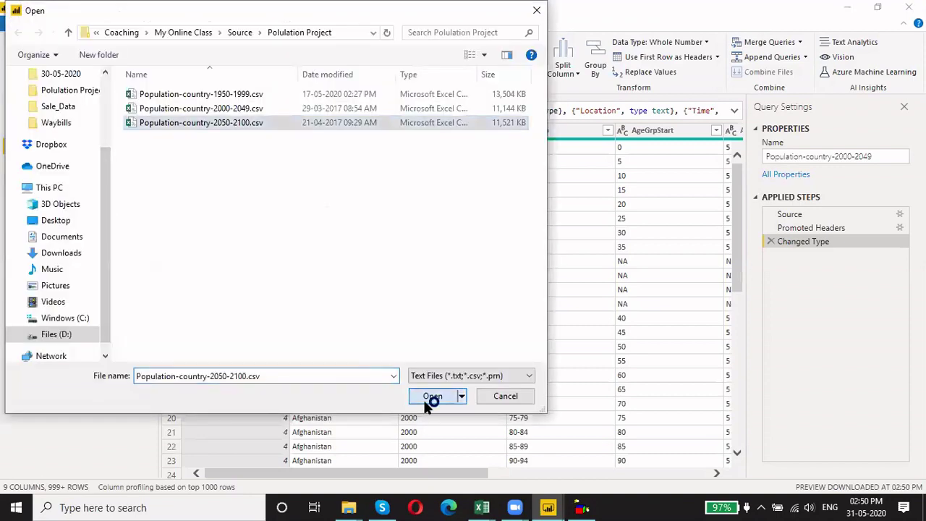
pyautogui.click(423, 400)
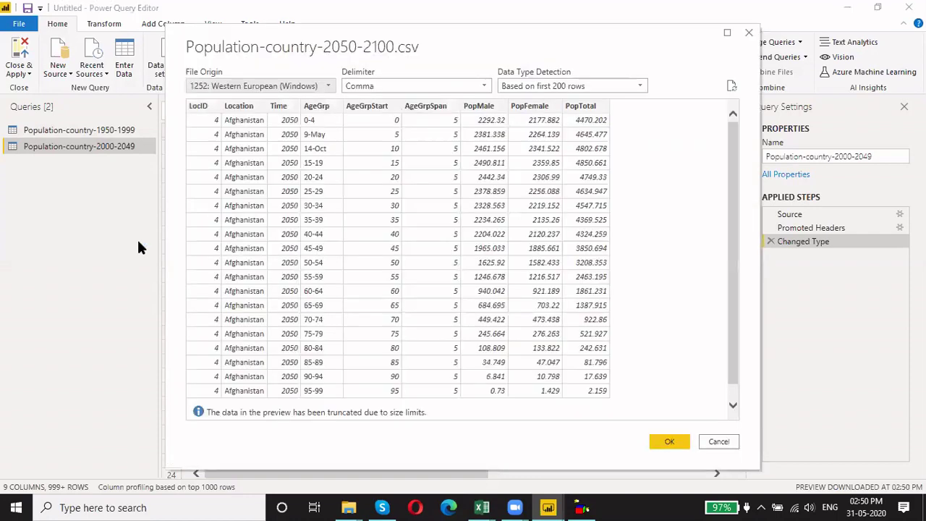
pyautogui.click(681, 439)
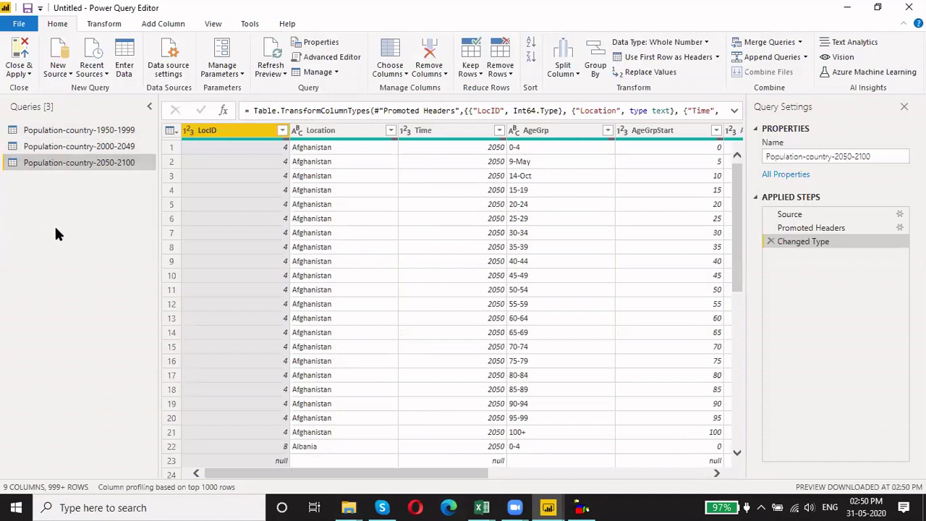
# Try removing Column1 from the Population-country-1950-1999 query and delete the resulting applied step
pyautogui.click(91, 131)
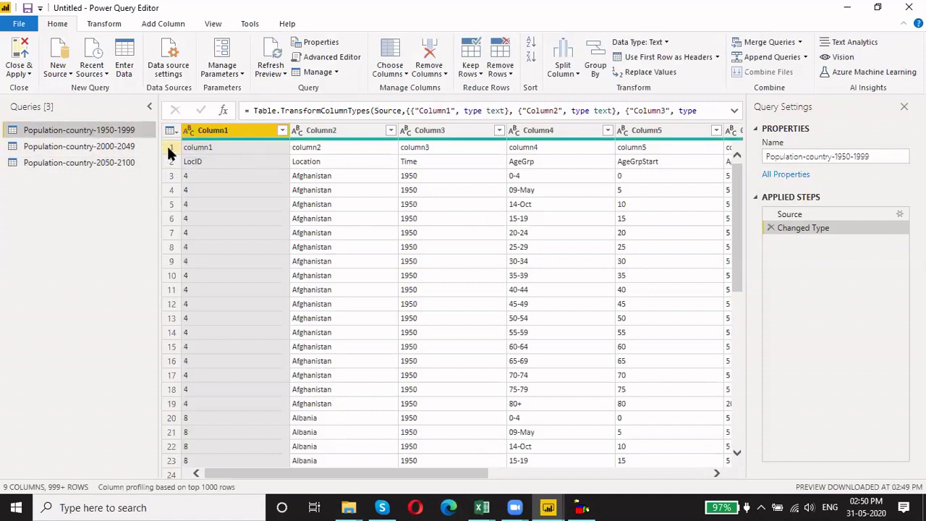
pyautogui.click(434, 73)
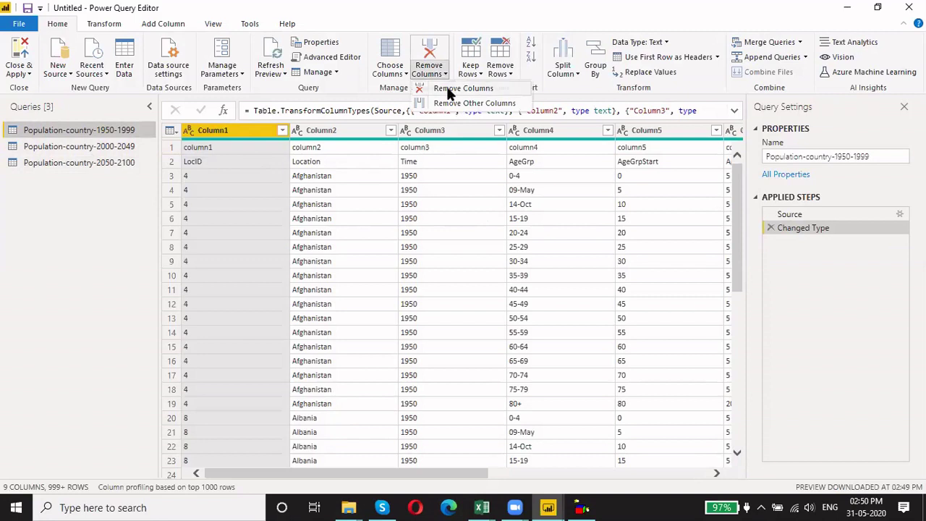
pyautogui.click(449, 90)
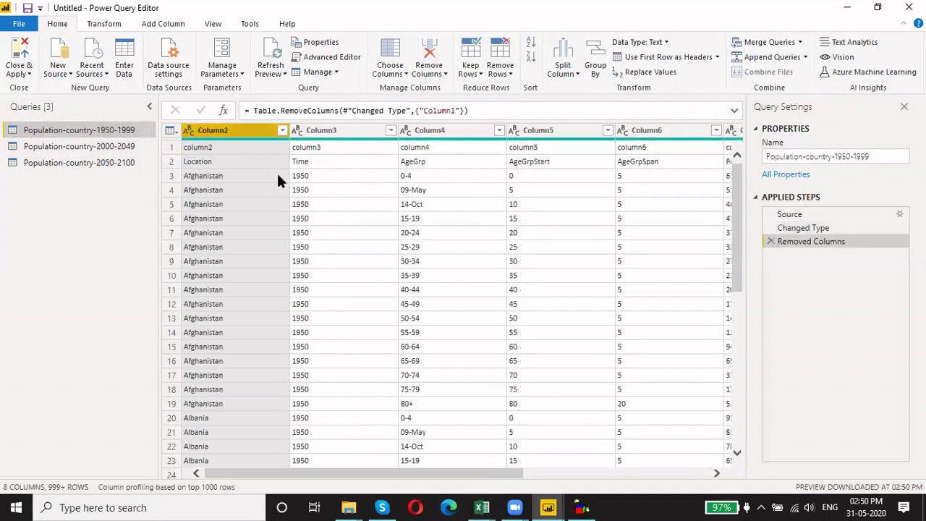
pyautogui.click(771, 239)
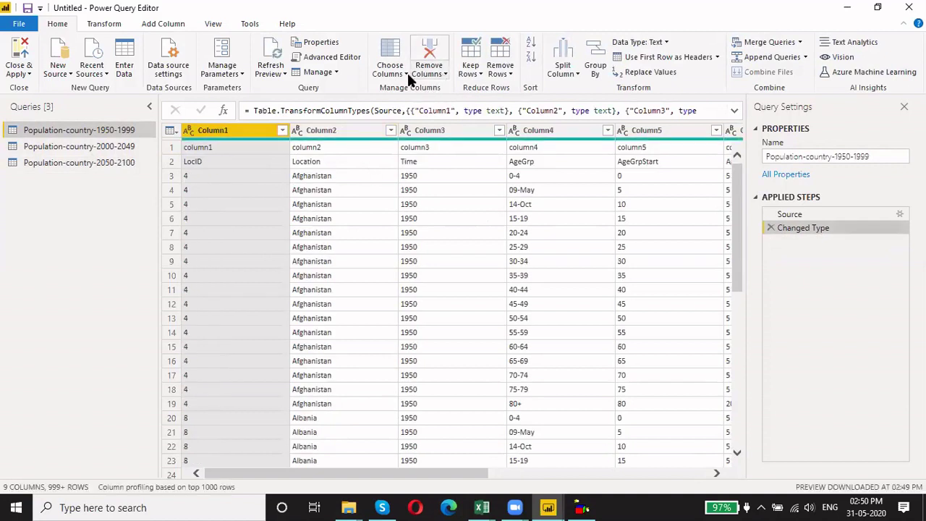
# Remove the top 1 row of the Population-country-1950-1999 query and use its first row as headers
pyautogui.click(511, 70)
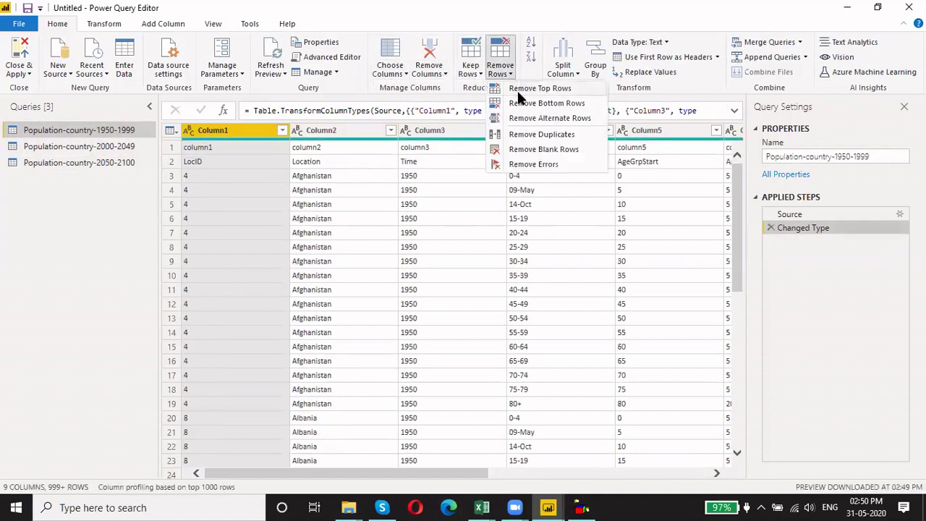
pyautogui.click(517, 89)
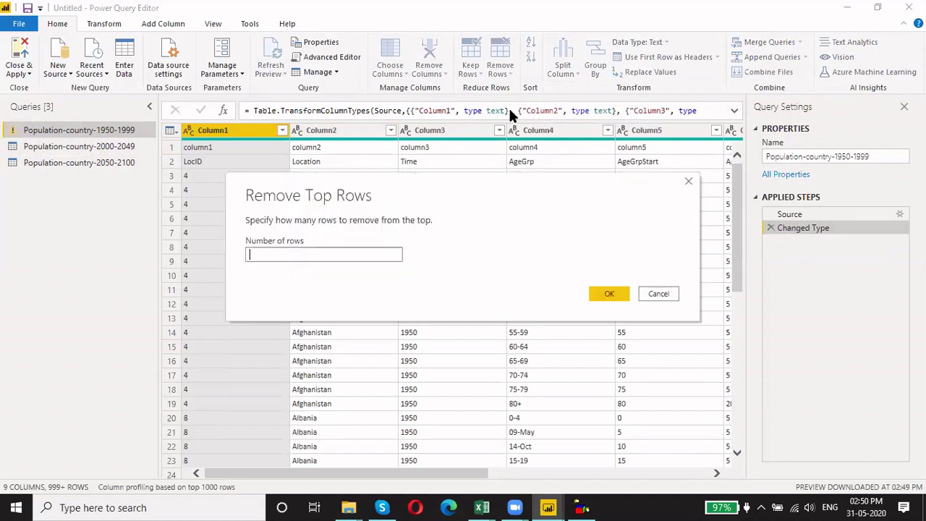
pyautogui.write('1')
pyautogui.click(597, 295)
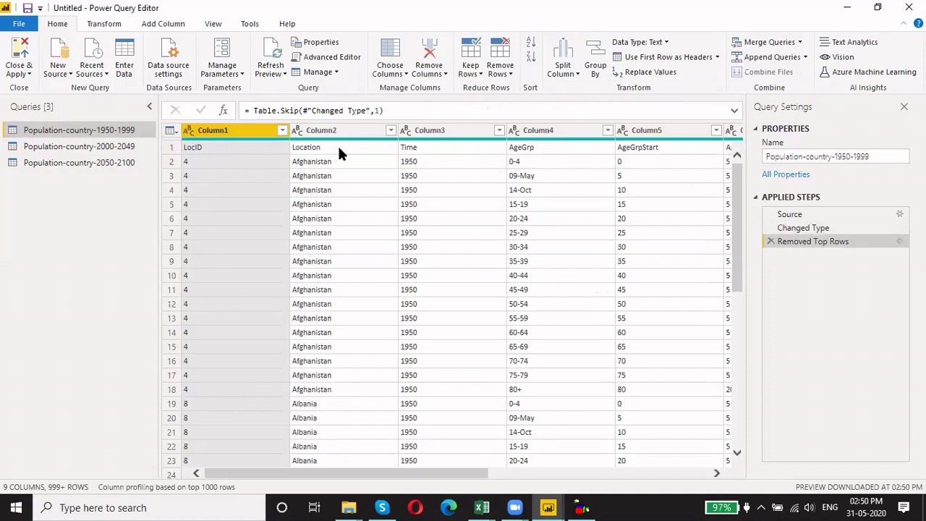
pyautogui.click(666, 57)
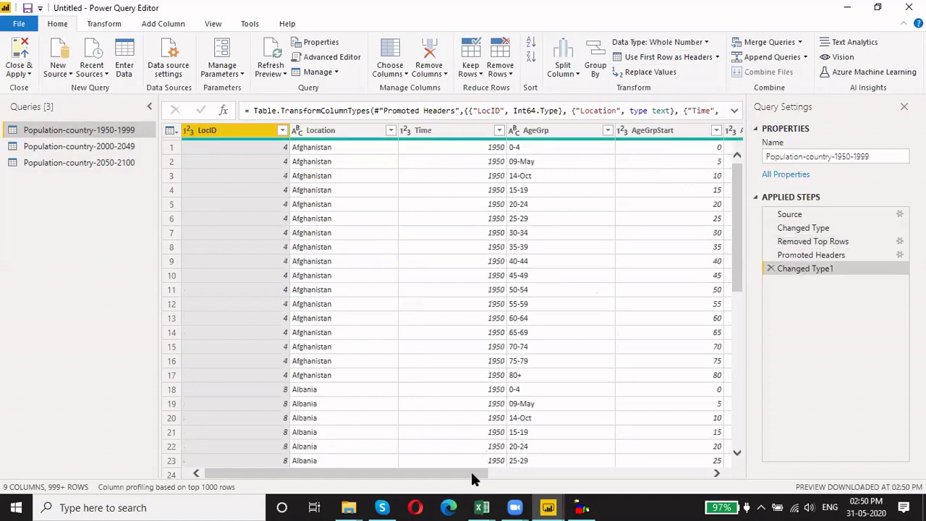
# Load the full list of LocID values in Population-country-1950-1999 and filter out the null rows
pyautogui.moveTo(470, 473)
pyautogui.mouseDown()
pyautogui.moveTo(712, 471)
pyautogui.moveTo(477, 473)
pyautogui.mouseUp()
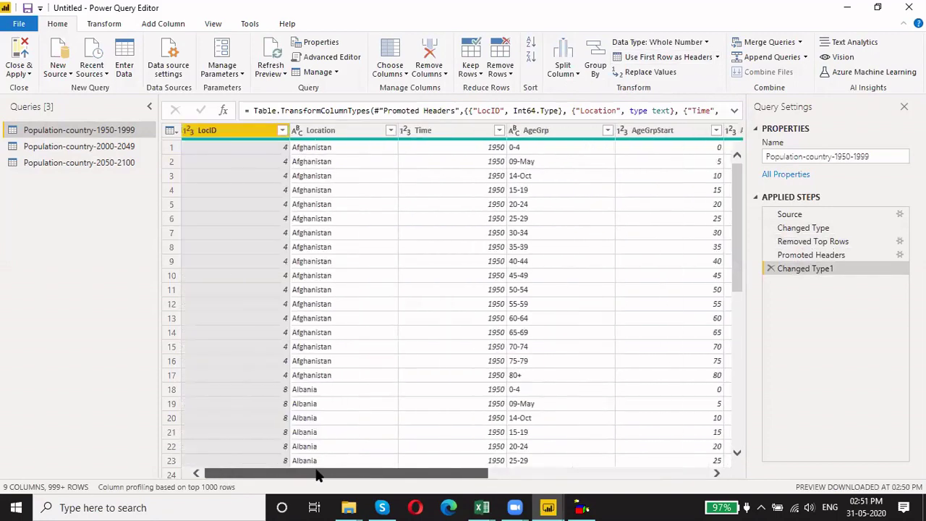
pyautogui.click(282, 130)
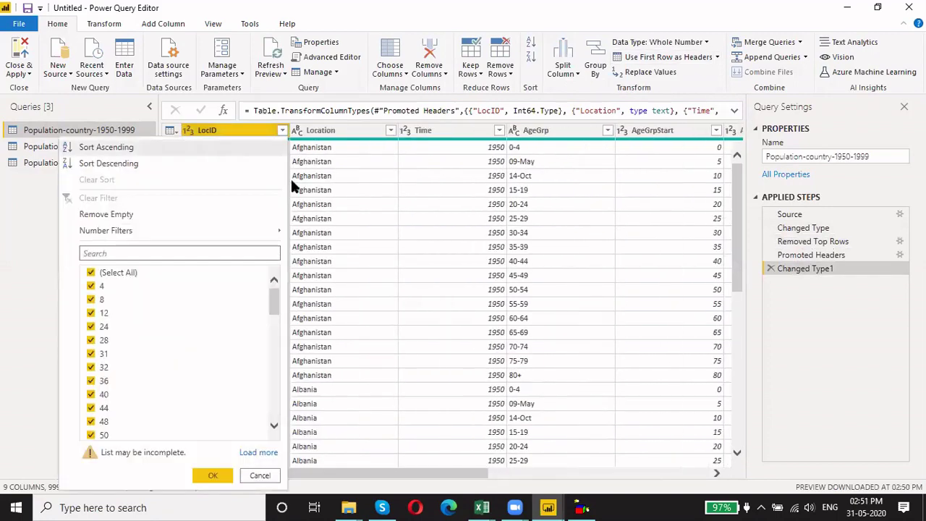
pyautogui.moveTo(274, 303); pyautogui.dragTo(271, 403)
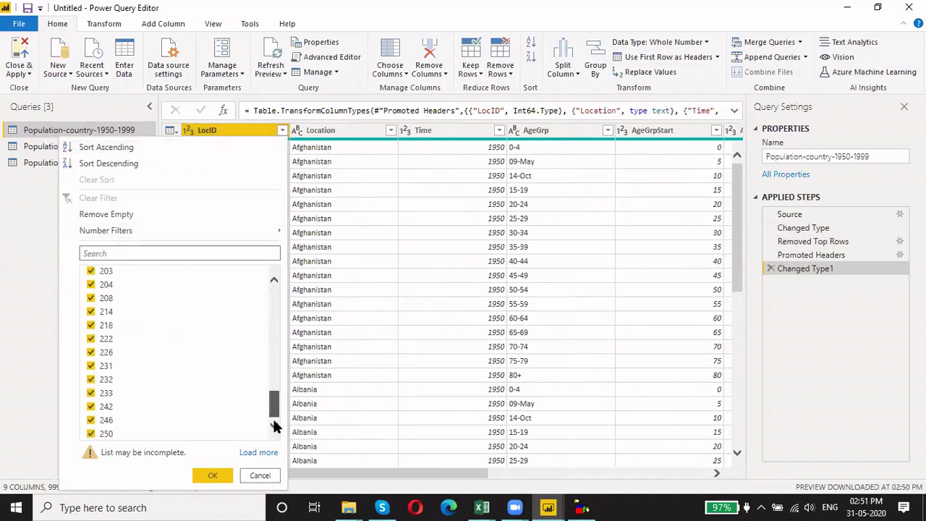
pyautogui.click(246, 452)
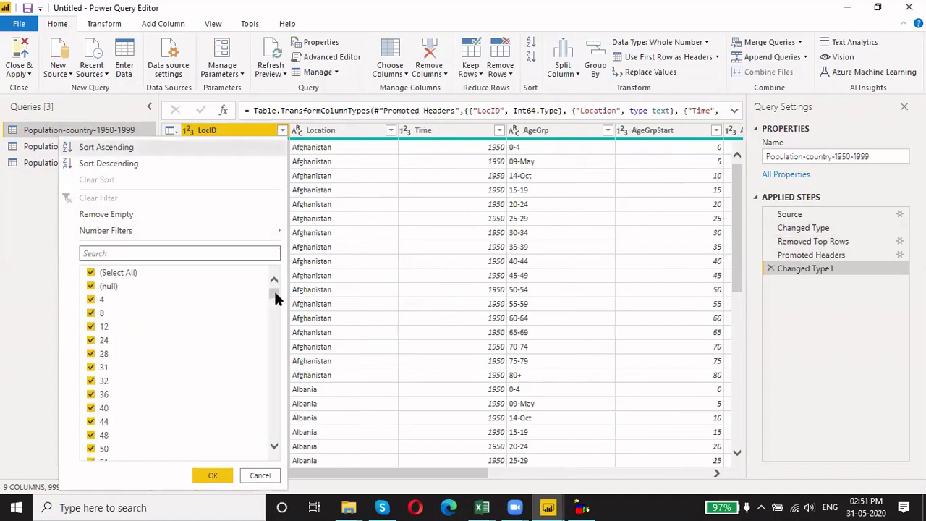
pyautogui.moveTo(273, 293)
pyautogui.mouseDown()
pyautogui.moveTo(288, 458)
pyautogui.moveTo(272, 291)
pyautogui.mouseUp()
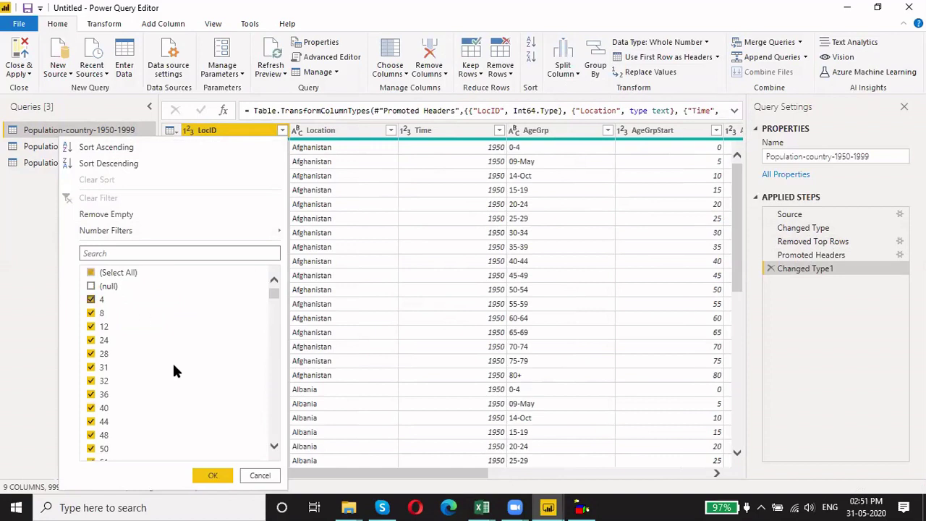
pyautogui.click(206, 475)
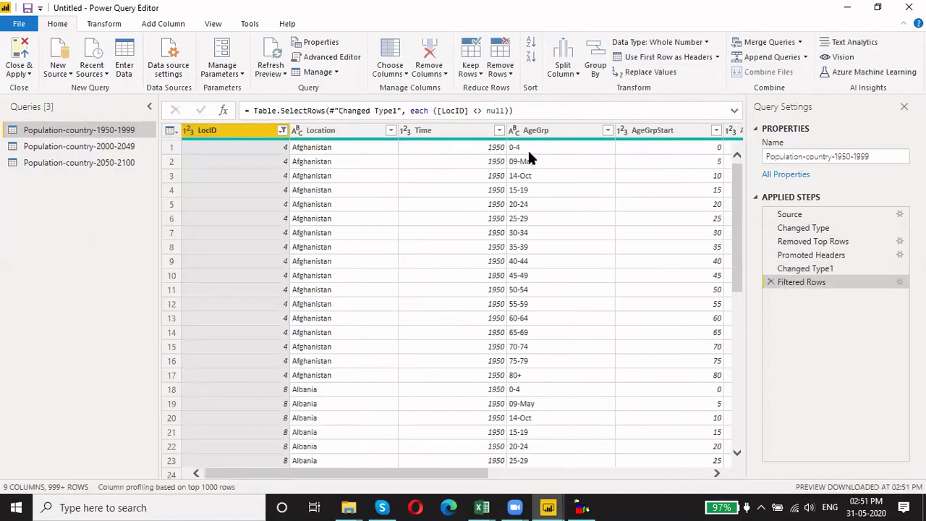
# In the Population-country-2000-2049 query, load the full list of Location values and filter out the NA rows
pyautogui.moveTo(458, 473); pyautogui.dragTo(330, 492)
pyautogui.moveTo(437, 472); pyautogui.dragTo(372, 469)
pyautogui.click(67, 150)
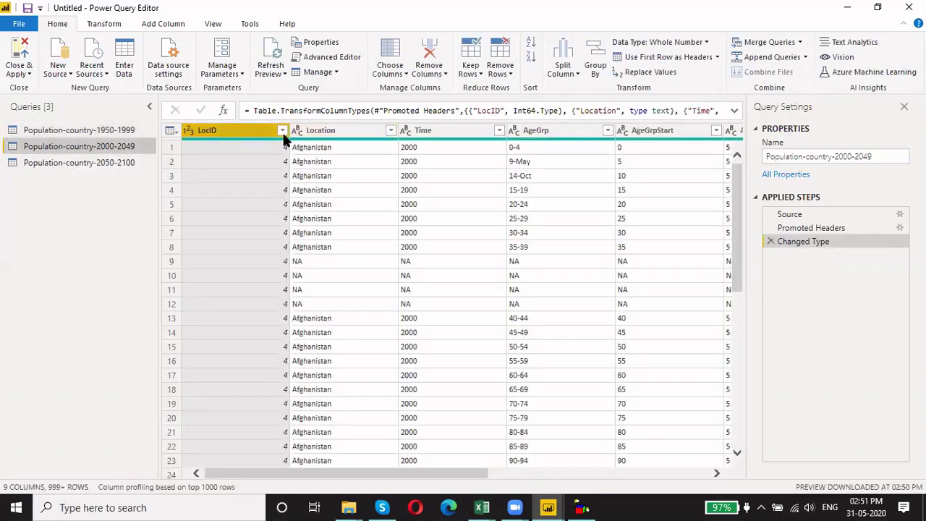
pyautogui.click(391, 130)
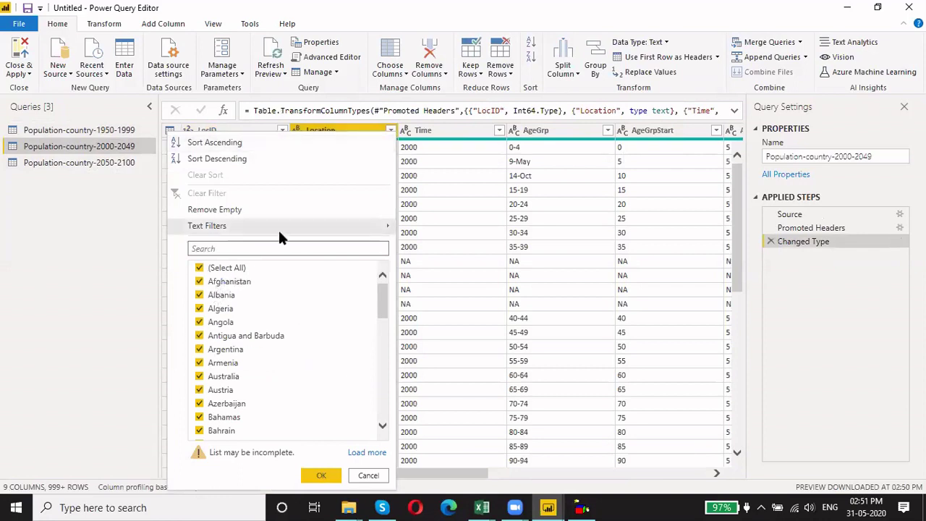
pyautogui.click(390, 131)
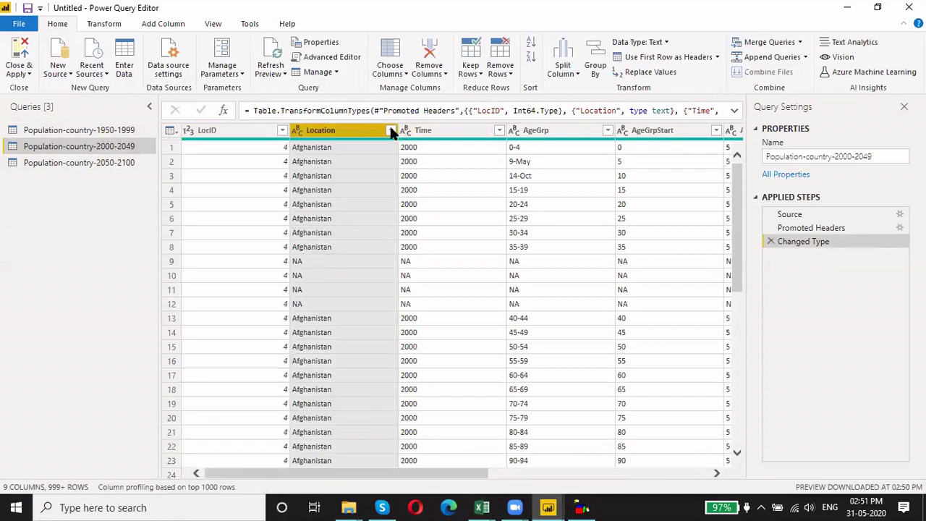
pyautogui.click(391, 130)
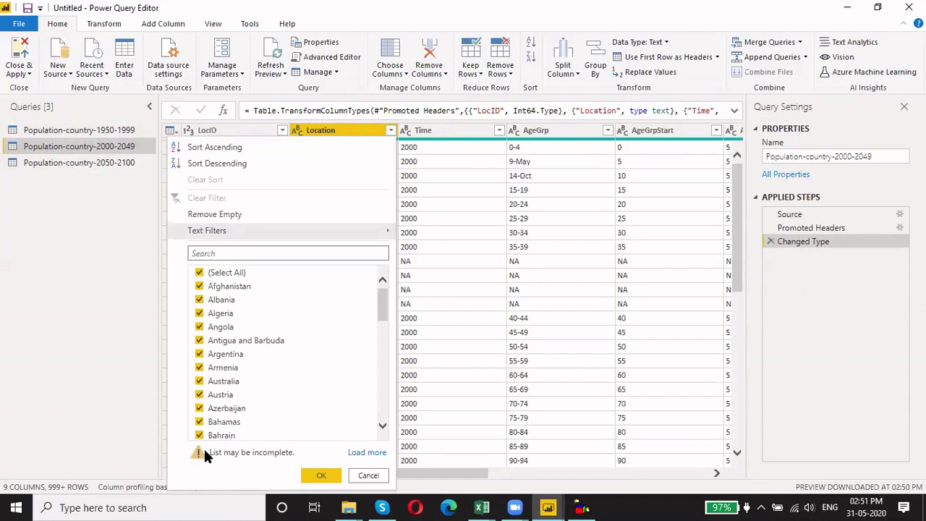
pyautogui.click(367, 453)
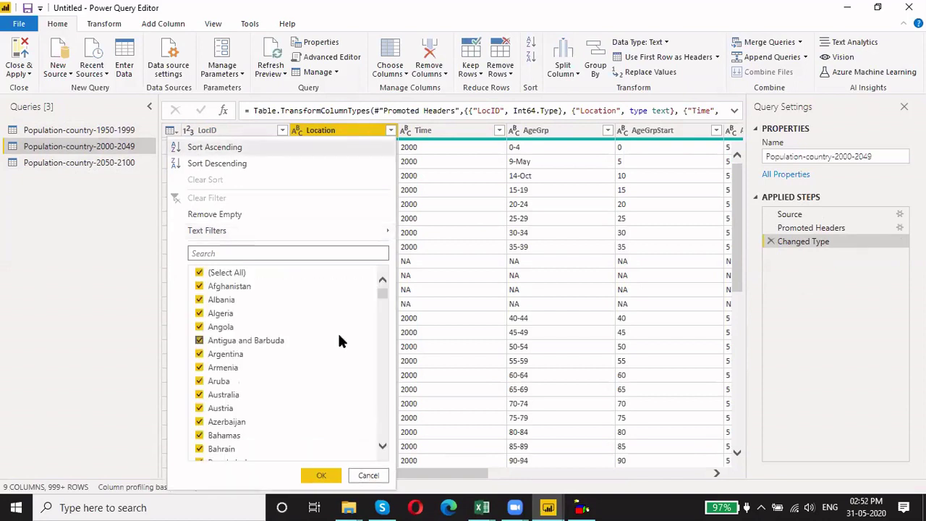
pyautogui.scroll(-1, 338, 332)
pyautogui.scroll(1, 361, 318)
pyautogui.moveTo(381, 291); pyautogui.dragTo(384, 446)
pyautogui.click(200, 338)
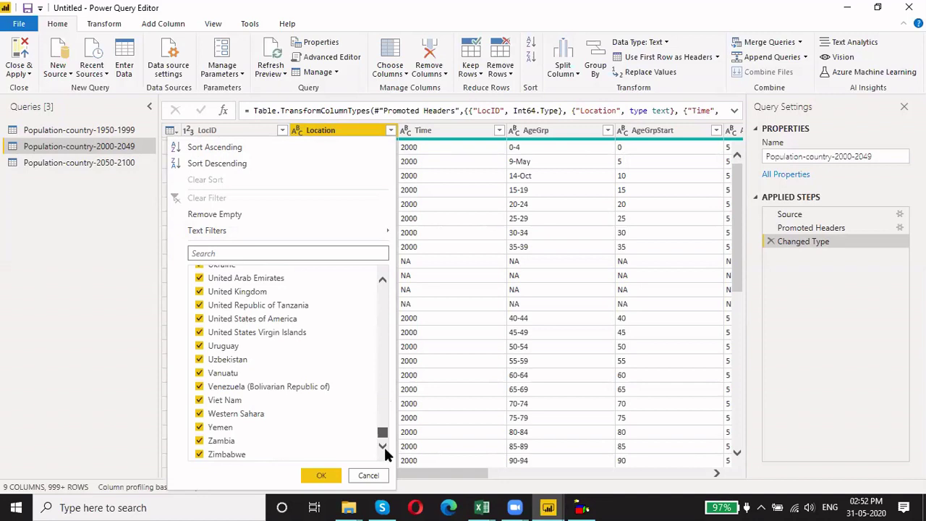
pyautogui.click(319, 475)
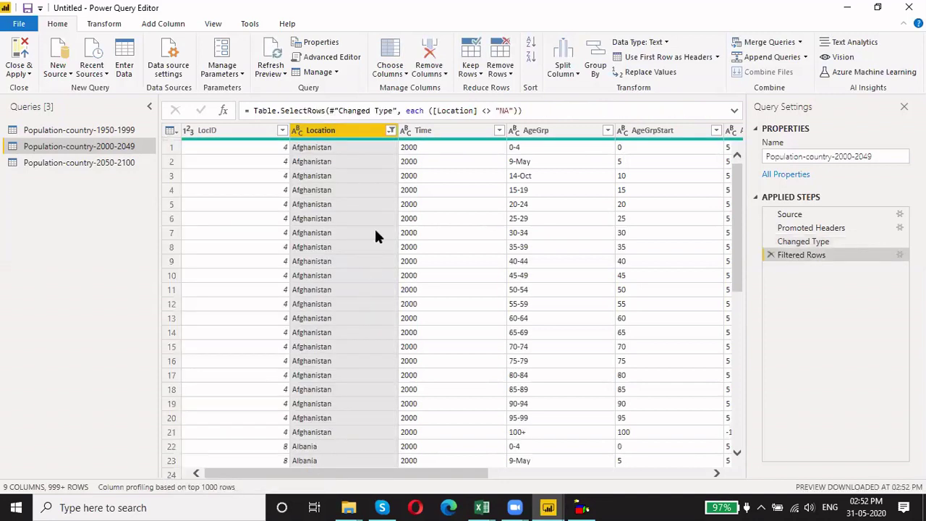
# Load the full list of LocID values in Population-country-2000-2049 and check it for null or invalid entries
pyautogui.click(281, 130)
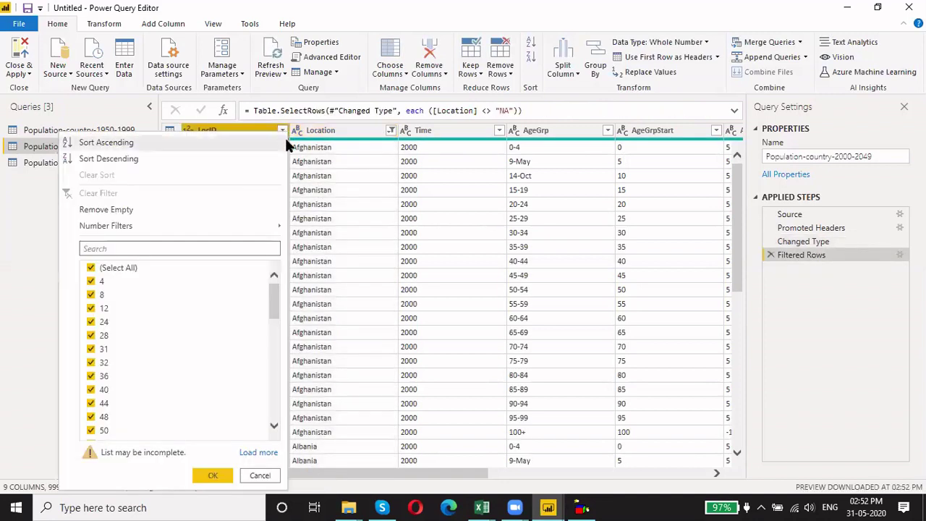
pyautogui.click(253, 453)
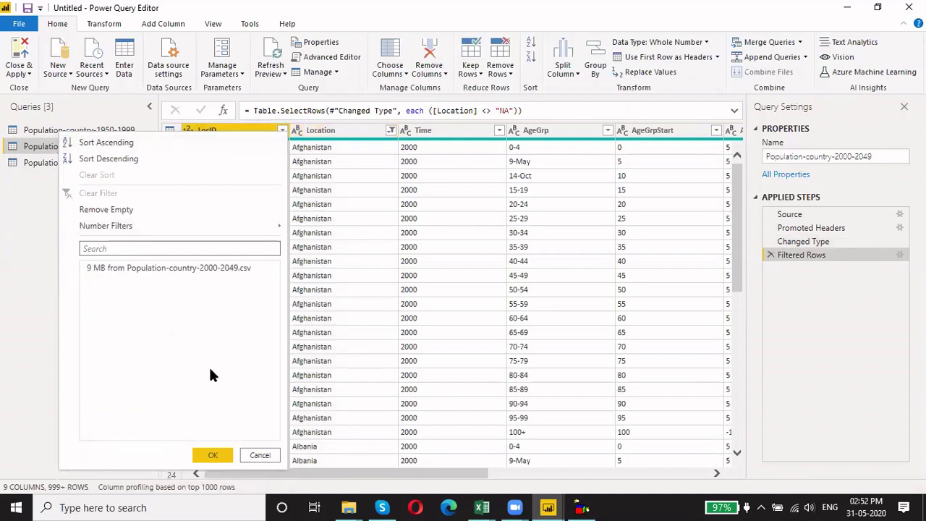
pyautogui.moveTo(272, 285)
pyautogui.mouseDown()
pyautogui.moveTo(274, 441)
pyautogui.moveTo(271, 279)
pyautogui.mouseUp()
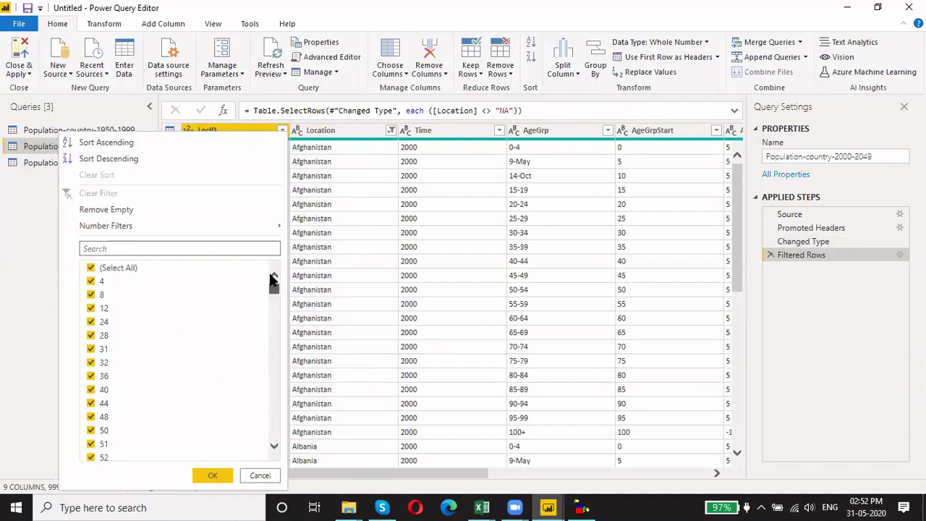
pyautogui.click(214, 475)
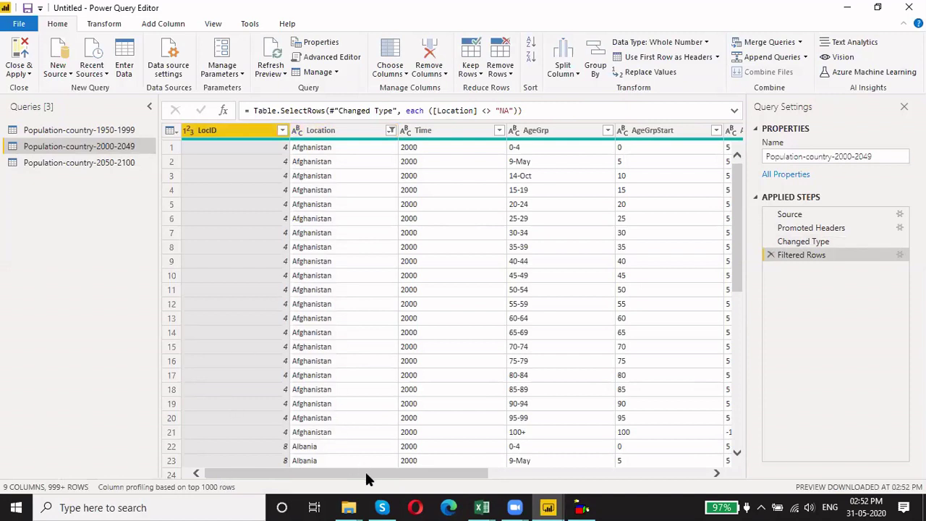
pyautogui.moveTo(365, 477); pyautogui.dragTo(598, 450)
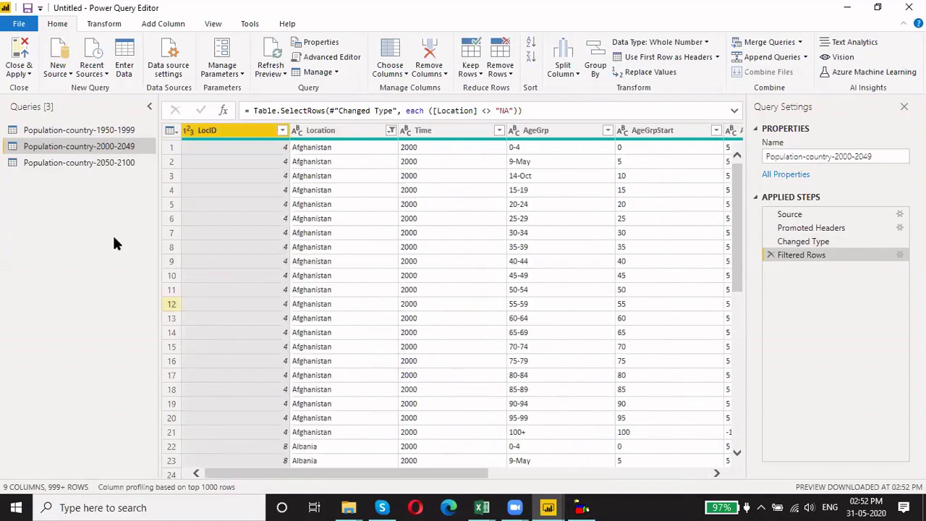
# Inspect the rows of the Population-country-2050-2100 query and try to load its full list of LocID values
pyautogui.click(88, 165)
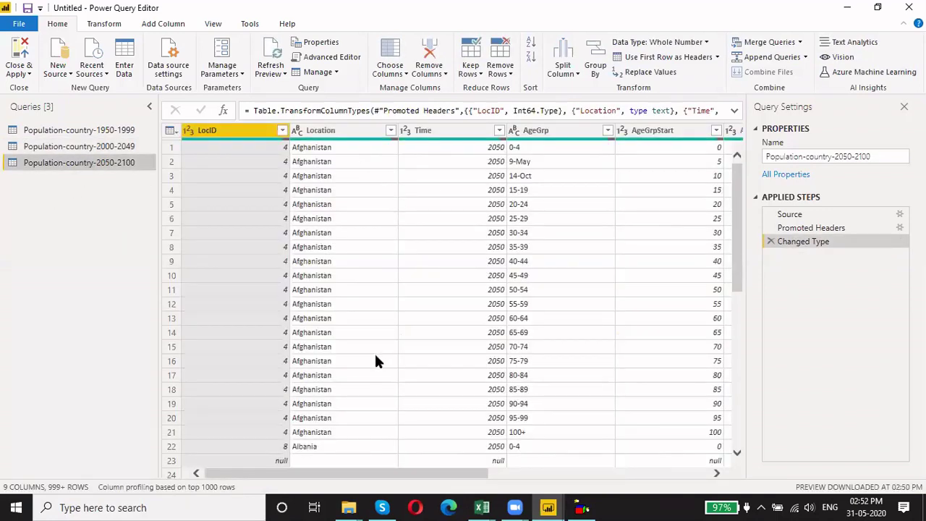
pyautogui.scroll(-5, 374, 360)
pyautogui.scroll(-3, 335, 324)
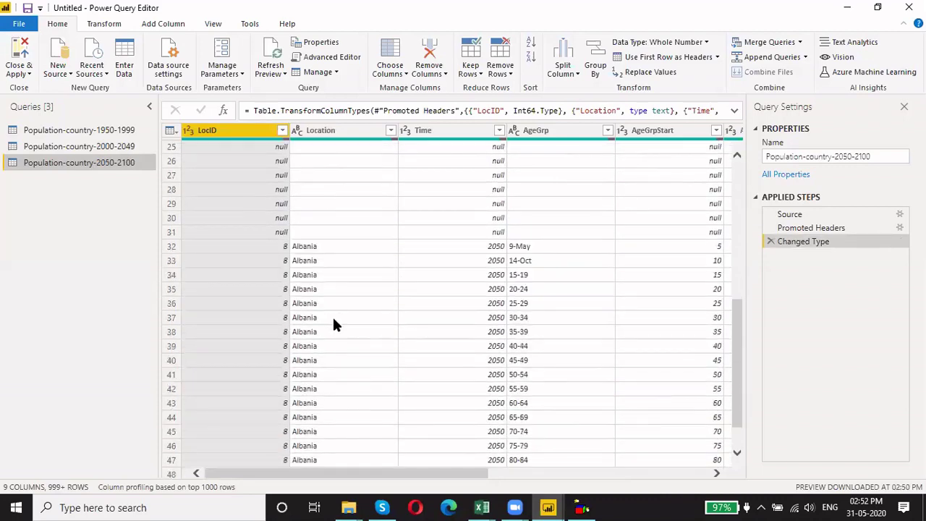
pyautogui.scroll(7, 333, 325)
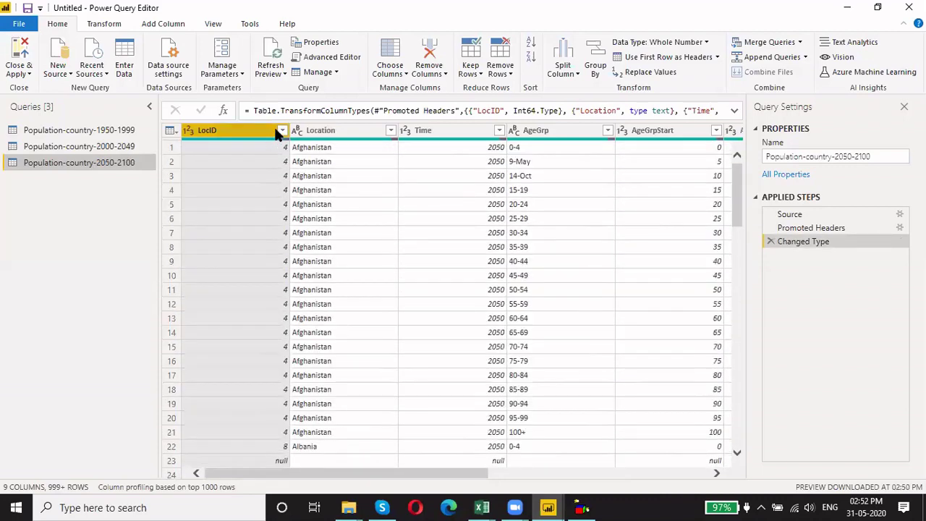
pyautogui.click(282, 131)
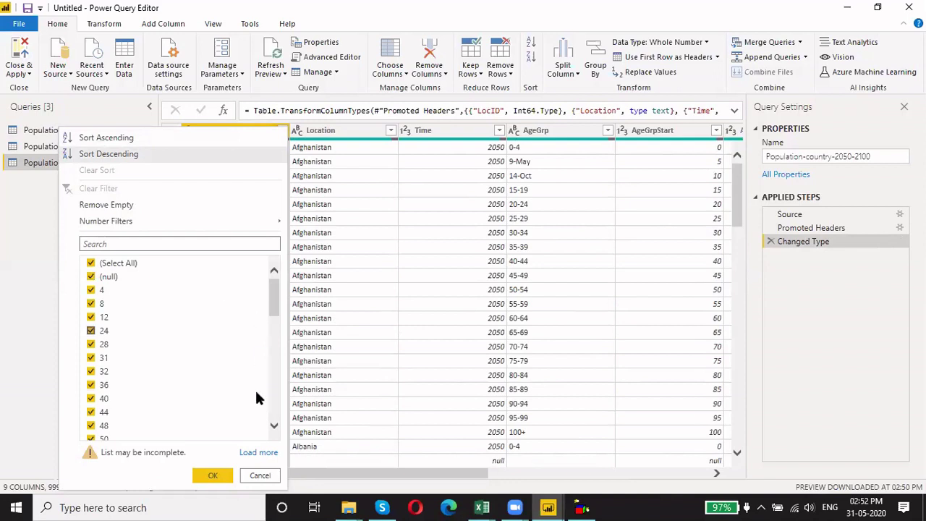
pyautogui.click(258, 451)
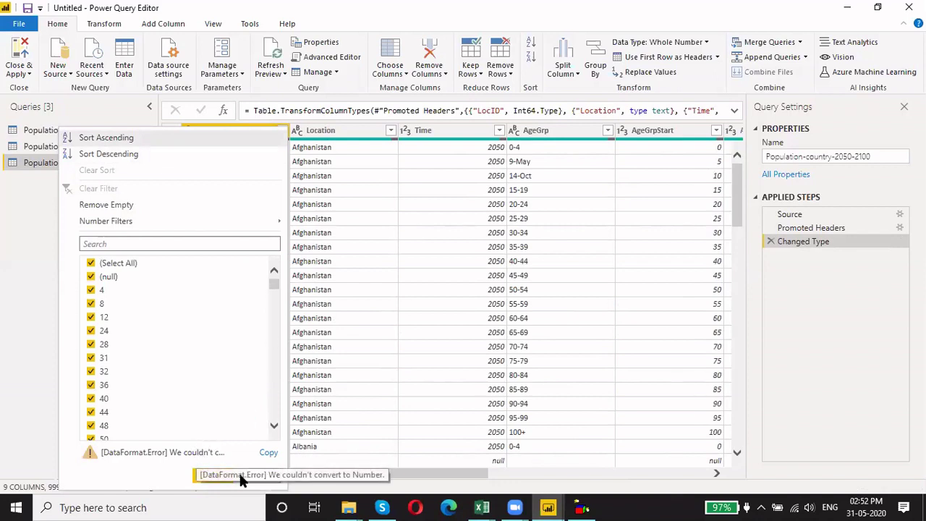
pyautogui.click(259, 478)
# Delete the Changed Type step from Population-country-2050-2100 and filter the (blank) and #N/A values out of LocID
pyautogui.click(818, 228)
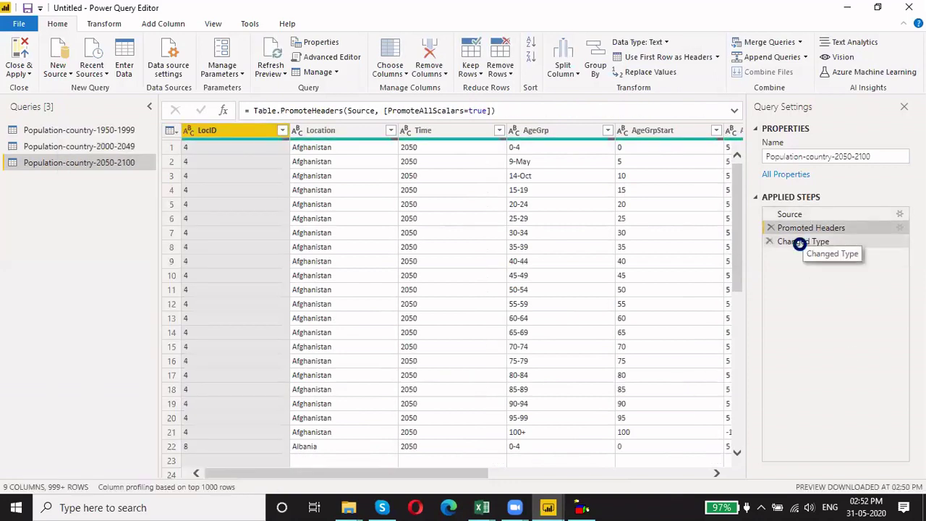
pyautogui.click(799, 243)
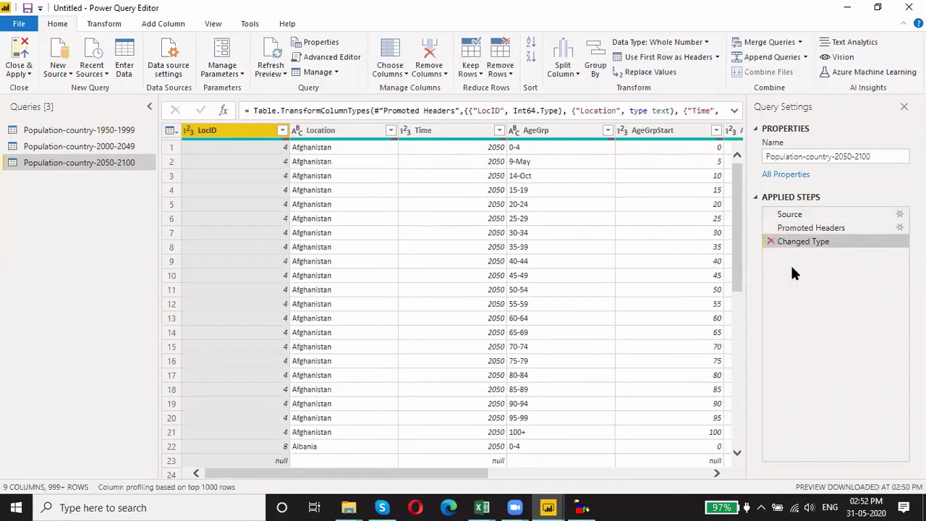
pyautogui.click(282, 130)
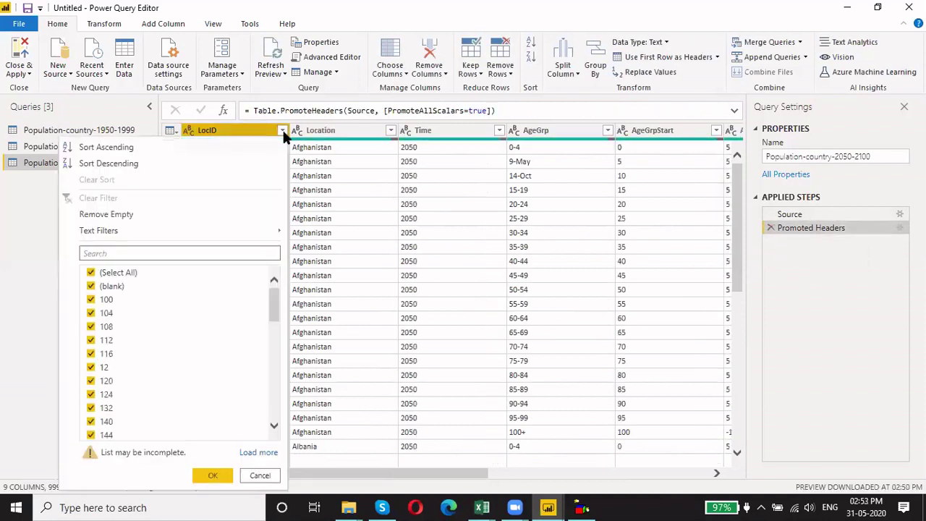
pyautogui.click(259, 452)
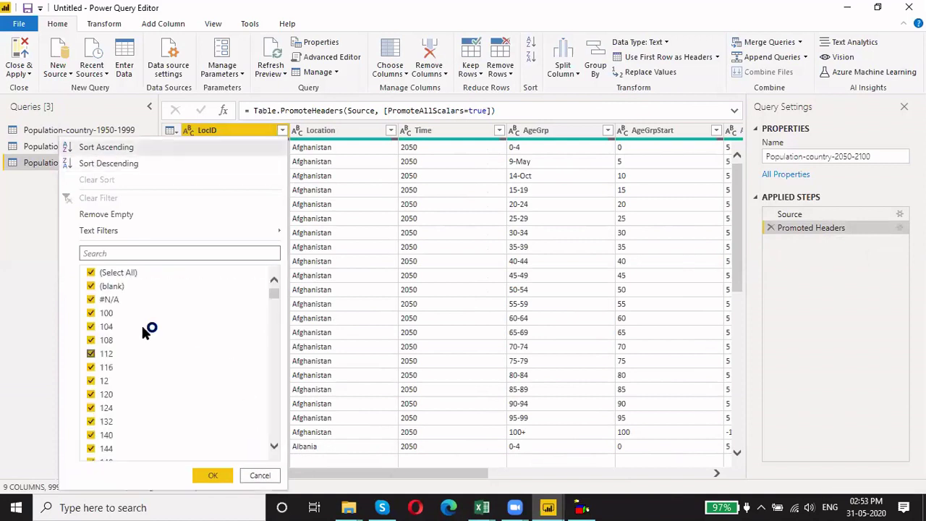
pyautogui.click(114, 287)
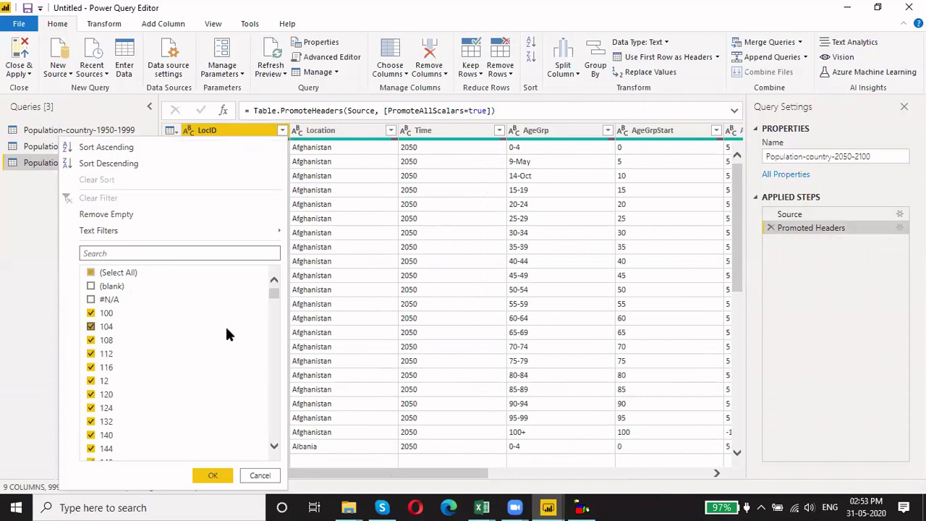
pyautogui.moveTo(273, 293); pyautogui.dragTo(272, 442)
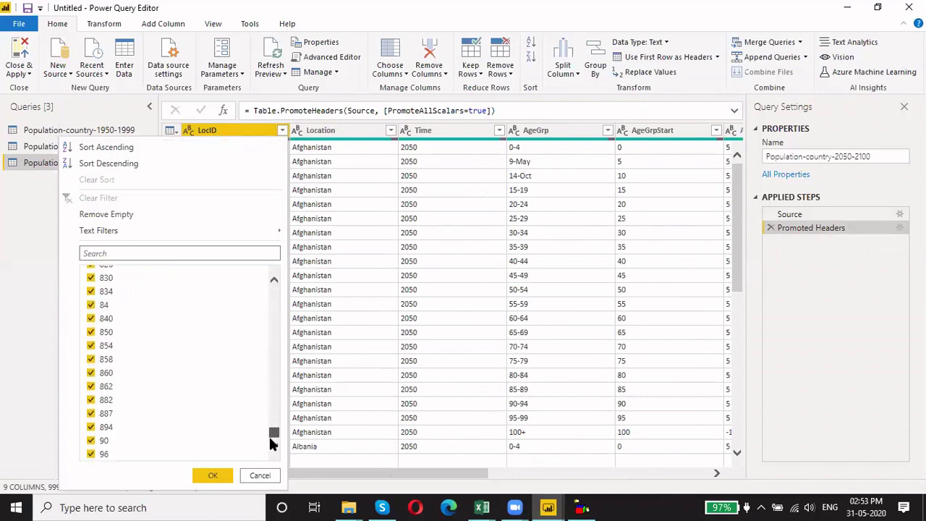
pyautogui.click(216, 476)
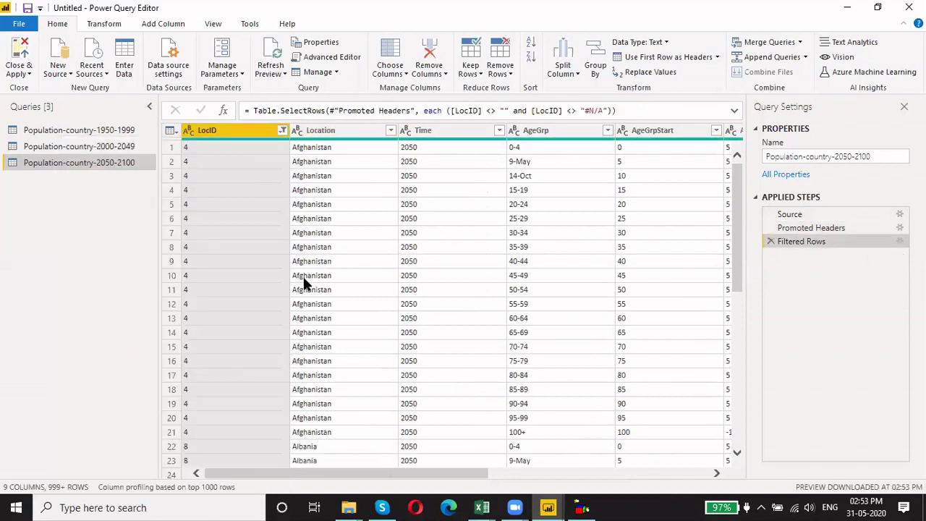
pyautogui.moveTo(375, 476); pyautogui.dragTo(327, 474)
pyautogui.moveTo(306, 471)
pyautogui.mouseDown()
pyautogui.moveTo(546, 478)
pyautogui.moveTo(300, 477)
pyautogui.mouseUp()
pyautogui.moveTo(392, 474); pyautogui.dragTo(349, 469)
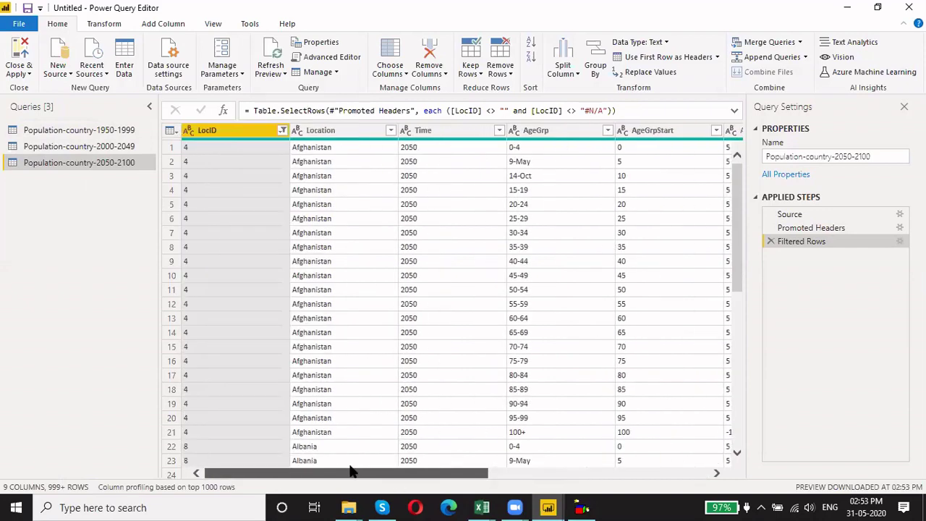
# Change the data type of the LocID column in the Population-country-1950-1999 query to Text
pyautogui.click(80, 133)
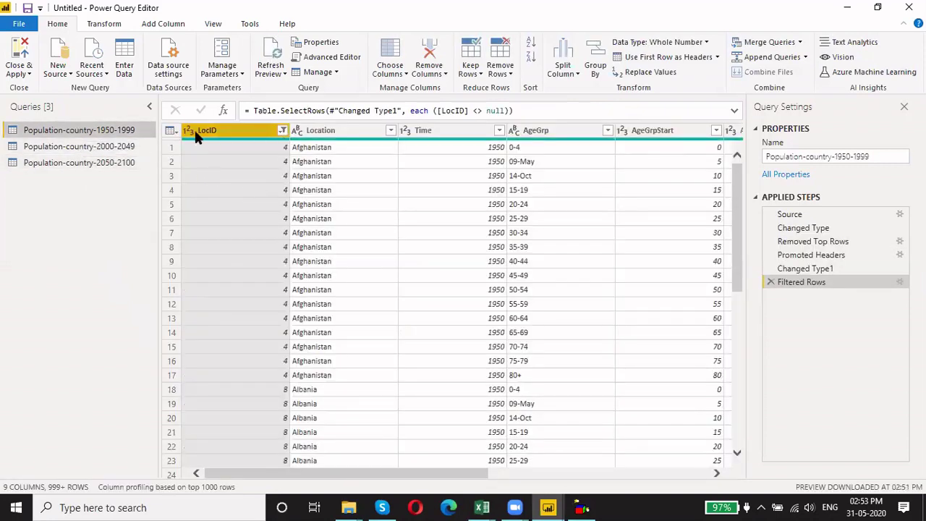
pyautogui.click(192, 133)
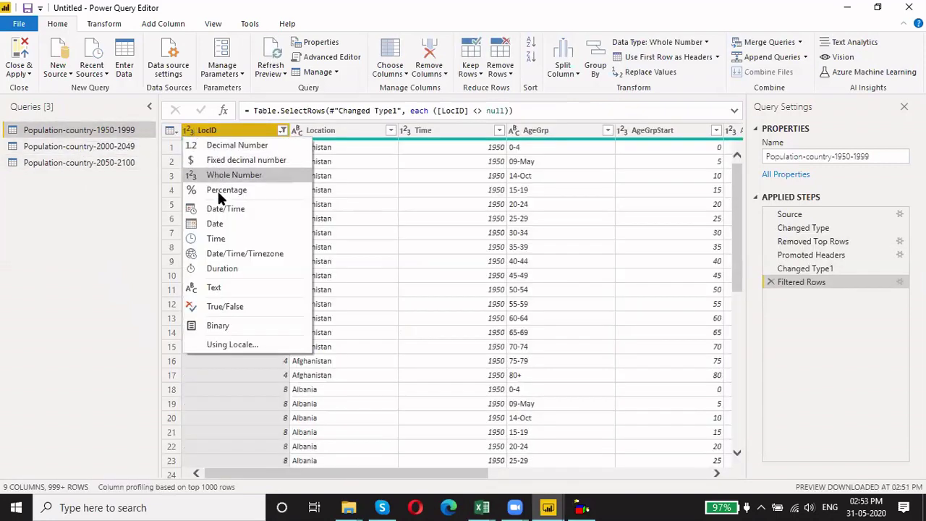
pyautogui.click(224, 286)
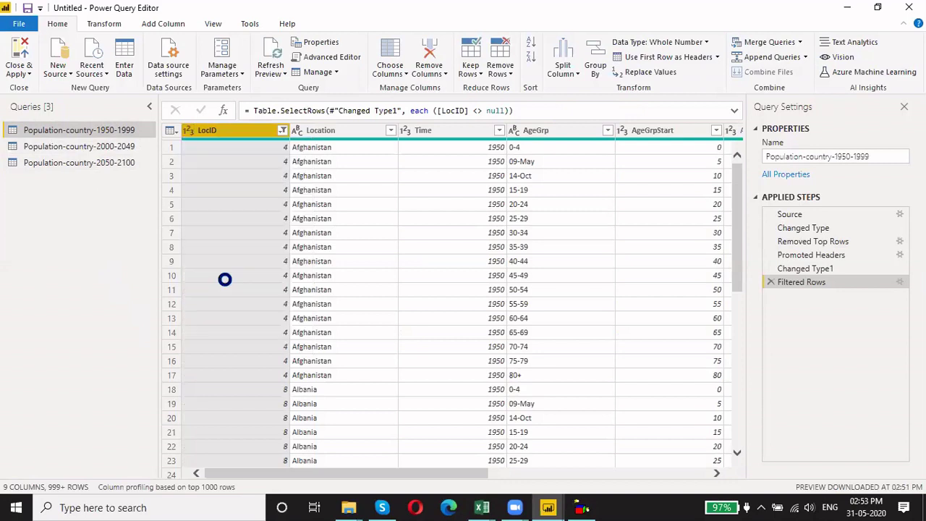
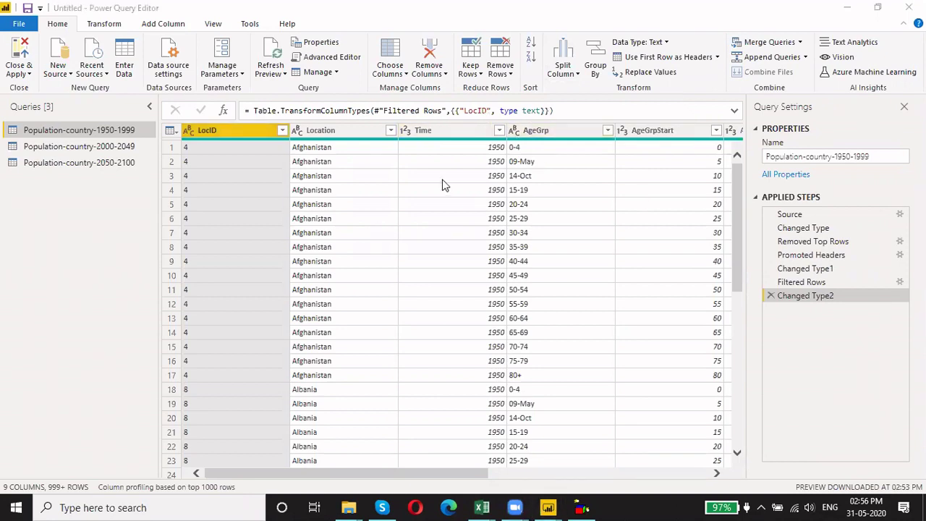
# Review the columns of the Population-country-2050-2100 query across to PopTotal, checking their data types
pyautogui.click(84, 147)
pyautogui.click(76, 162)
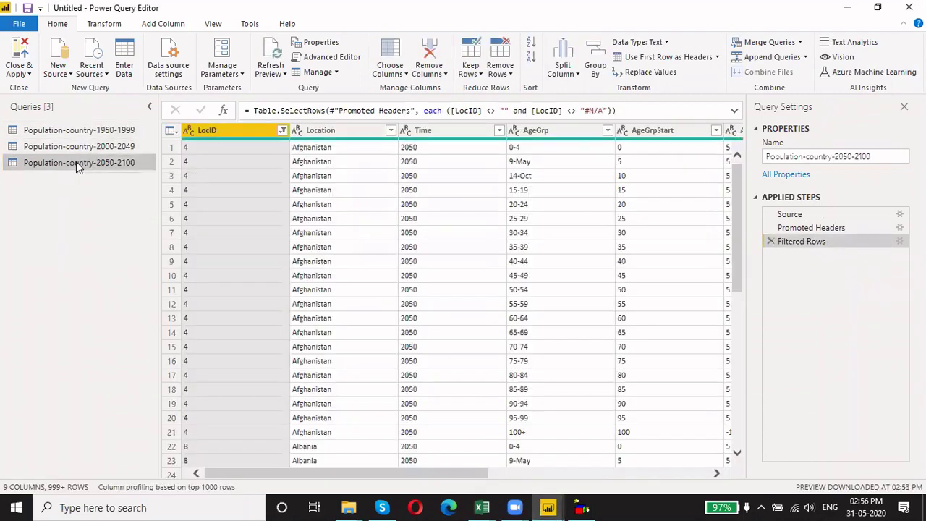
pyautogui.moveTo(325, 473); pyautogui.dragTo(545, 473)
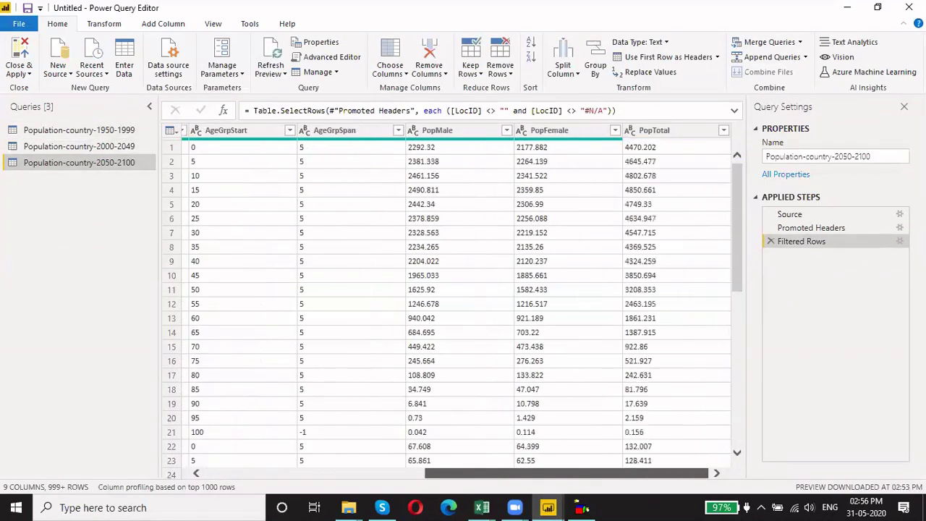
pyautogui.press('Home')
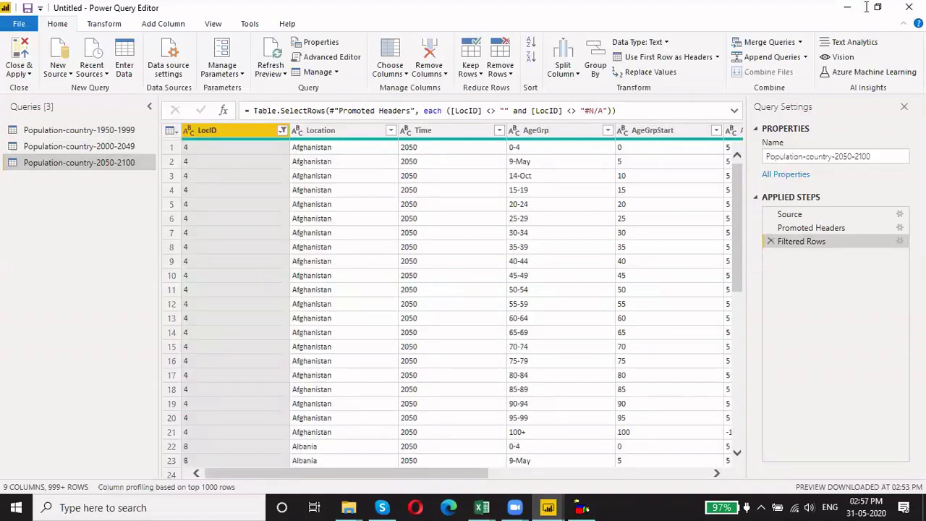
pyautogui.hotkey('ctrl', 'space')
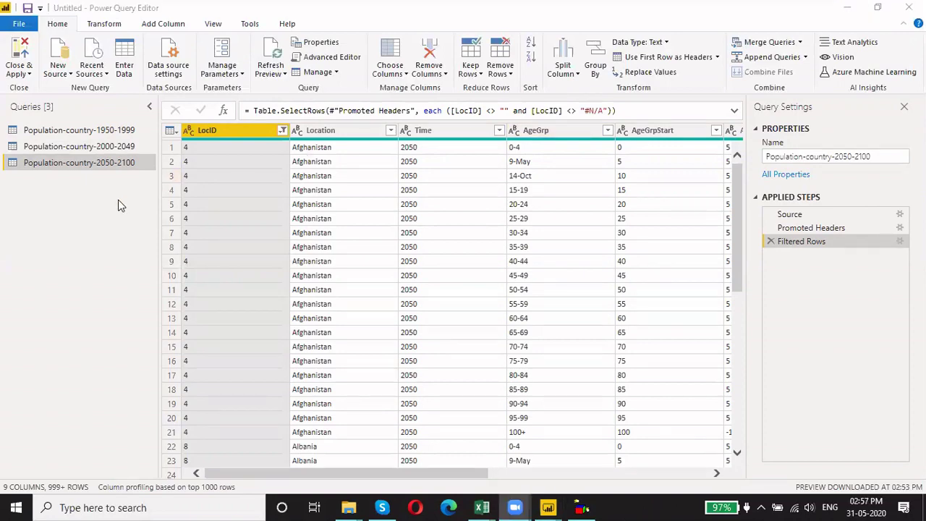
pyautogui.moveTo(319, 473)
pyautogui.mouseDown()
pyautogui.moveTo(712, 470)
pyautogui.moveTo(332, 468)
pyautogui.mouseUp()
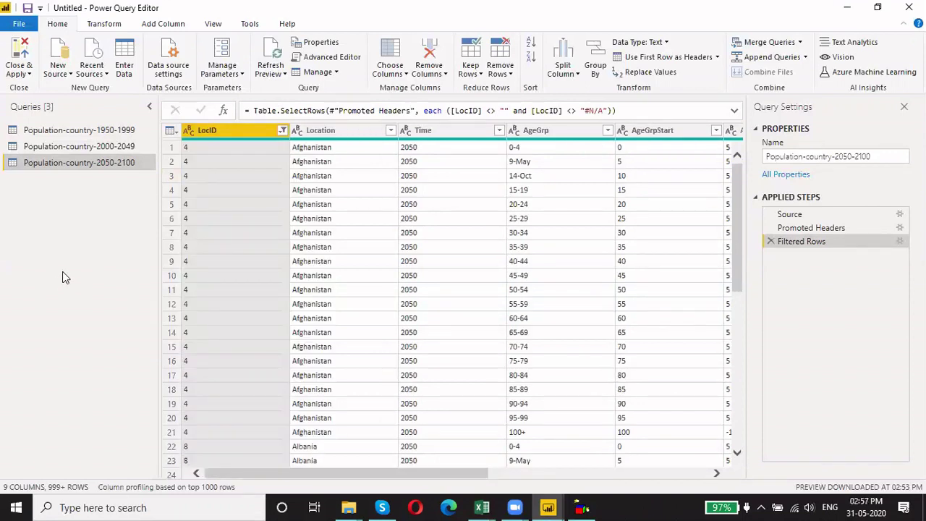
pyautogui.moveTo(332, 473); pyautogui.dragTo(32, 311)
pyautogui.click(112, 26)
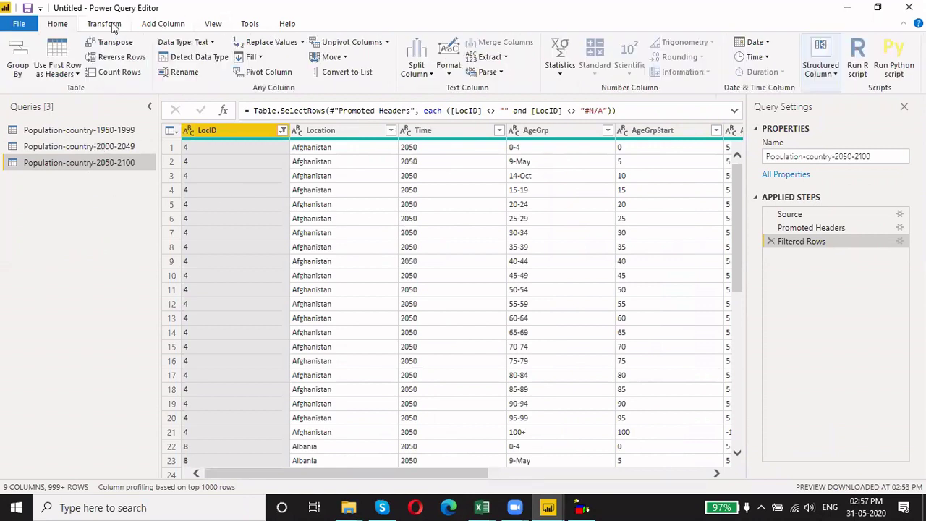
pyautogui.click(64, 26)
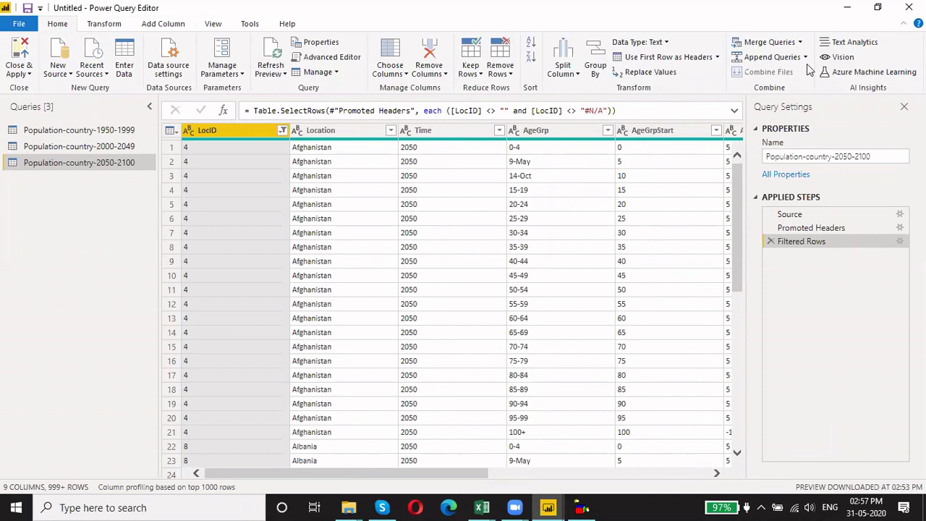
pyautogui.click(800, 44)
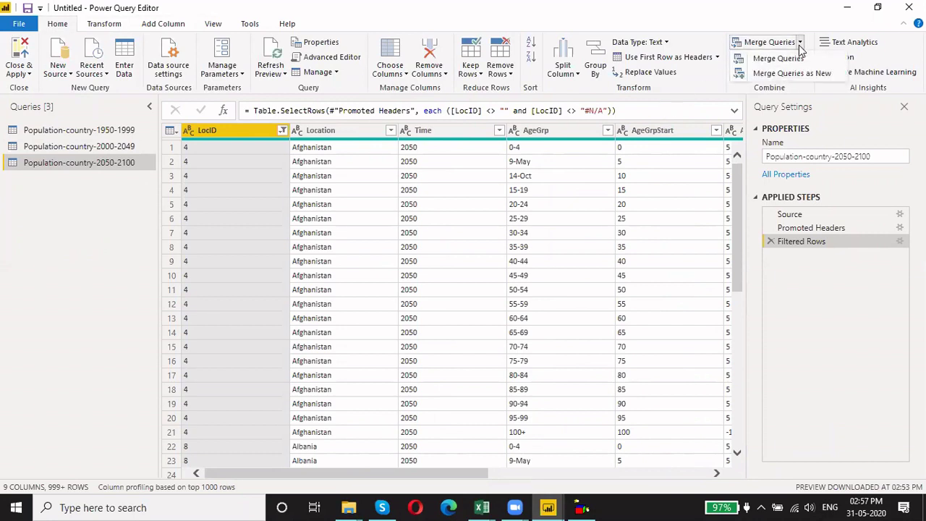
pyautogui.click(800, 45)
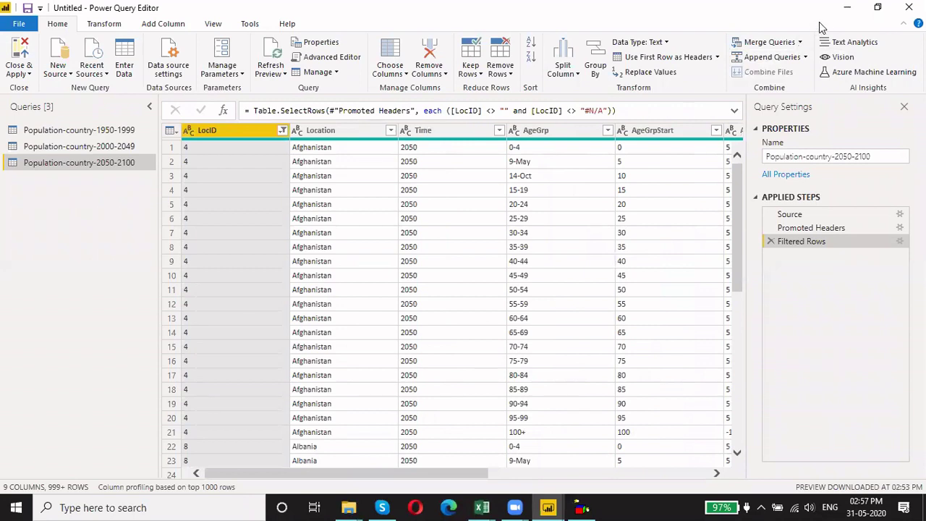
pyautogui.click(800, 43)
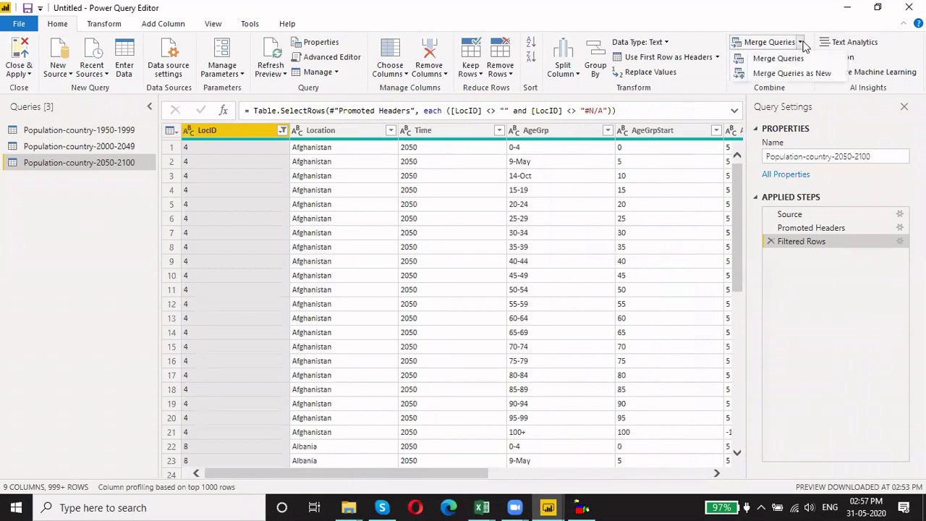
pyautogui.click(781, 74)
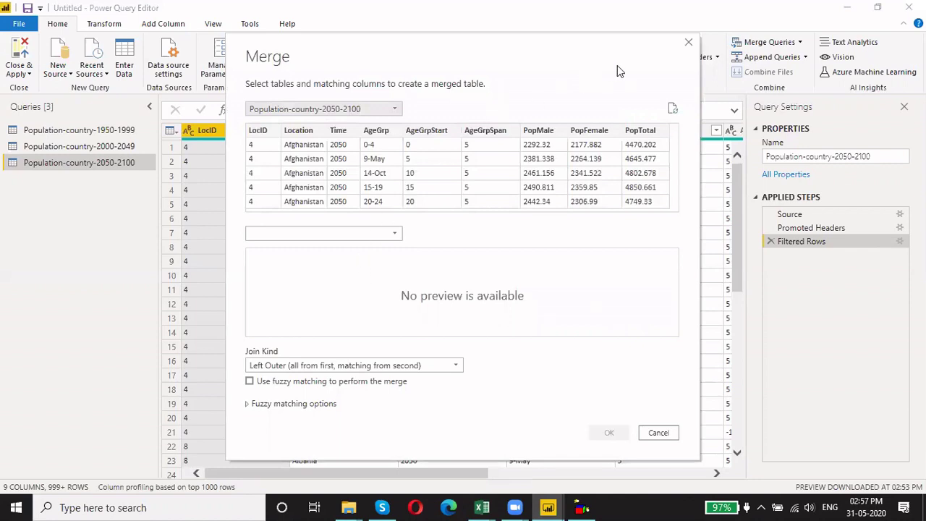
pyautogui.click(688, 43)
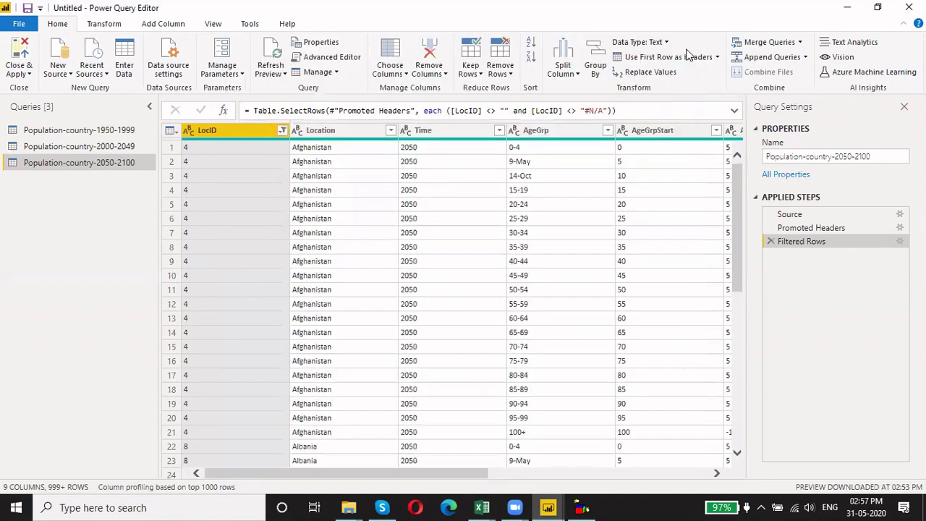
# Append Population-country-2050-2100, Population-country-1950-1999 and Population-country-2000-2049, in that order, as a new query
pyautogui.click(806, 57)
pyautogui.click(801, 89)
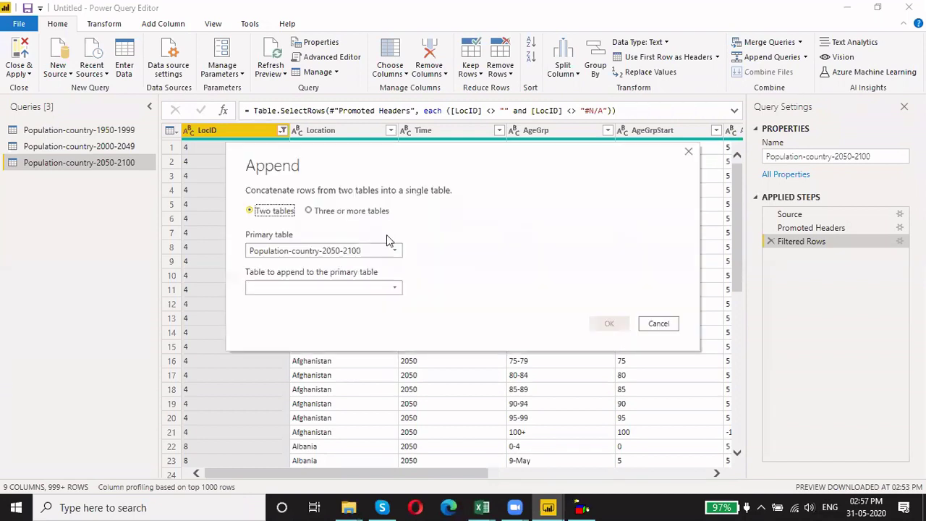
pyautogui.click(309, 210)
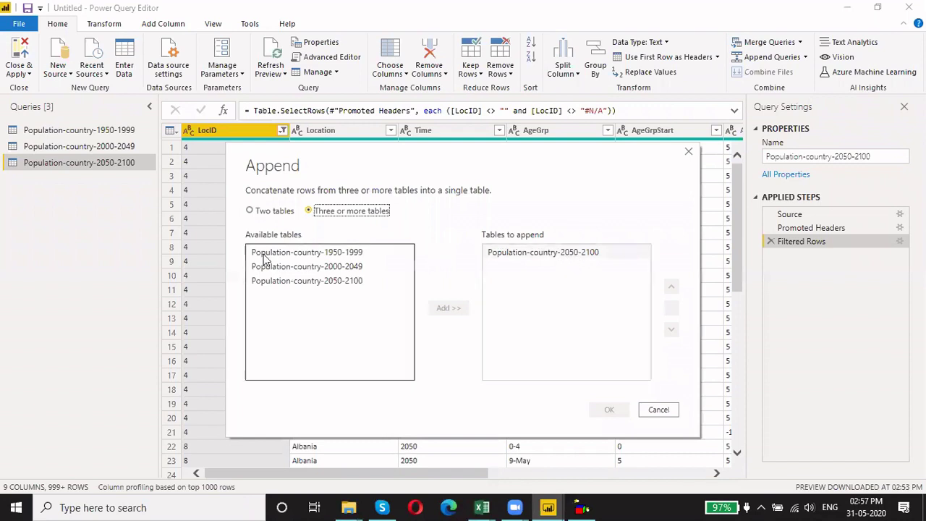
pyautogui.click(333, 254)
pyautogui.click(457, 318)
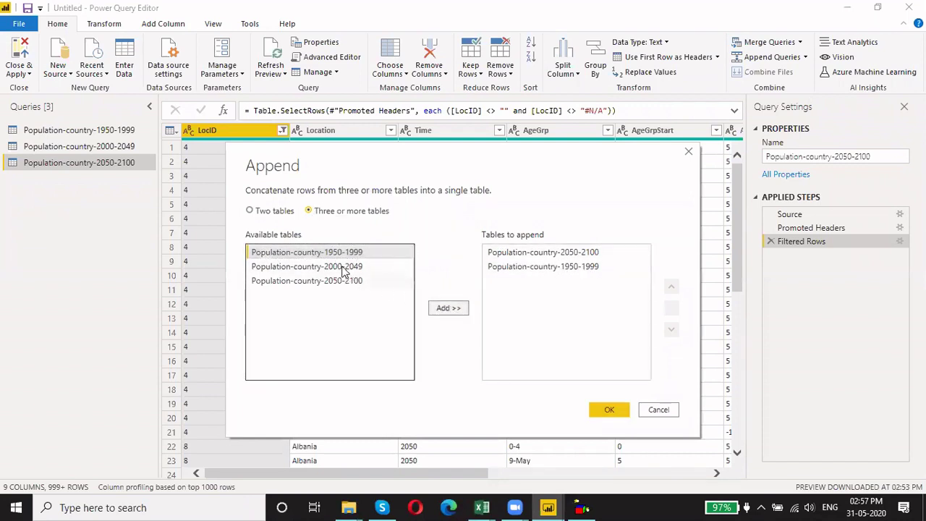
pyautogui.click(346, 266)
pyautogui.click(454, 310)
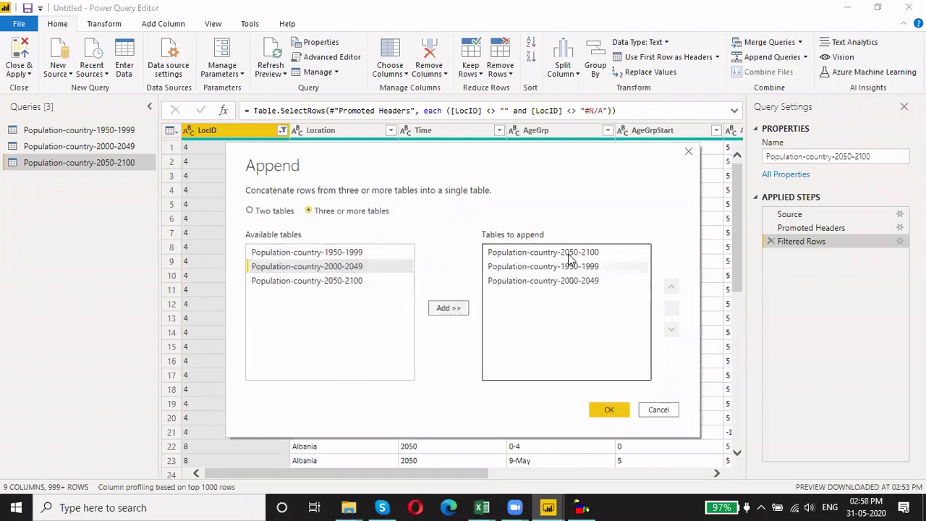
pyautogui.click(620, 408)
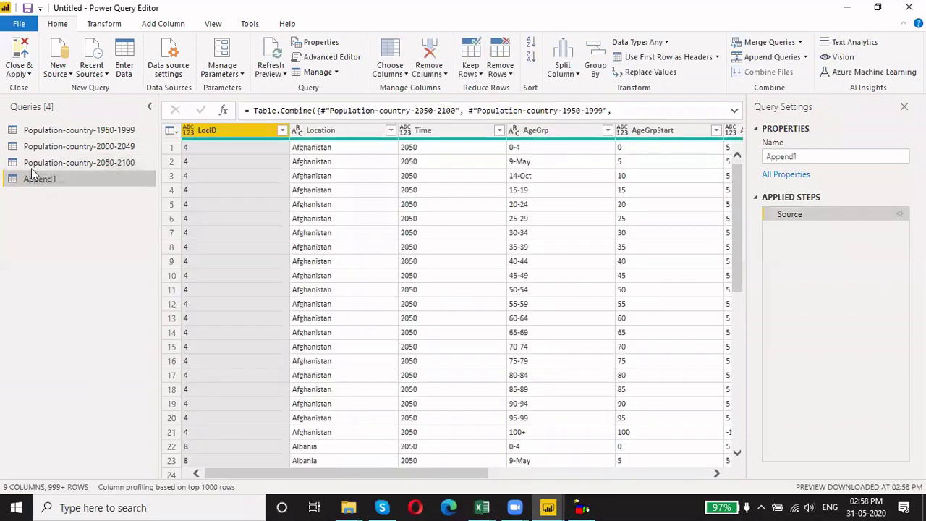
# Change the data type of the LocID column in the appended query to Text
pyautogui.moveTo(397, 474); pyautogui.dragTo(330, 436)
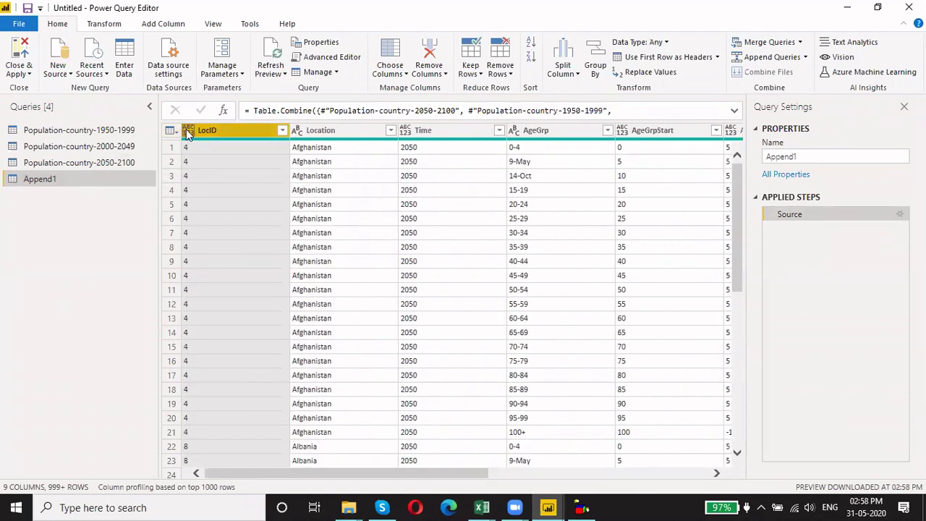
pyautogui.click(188, 132)
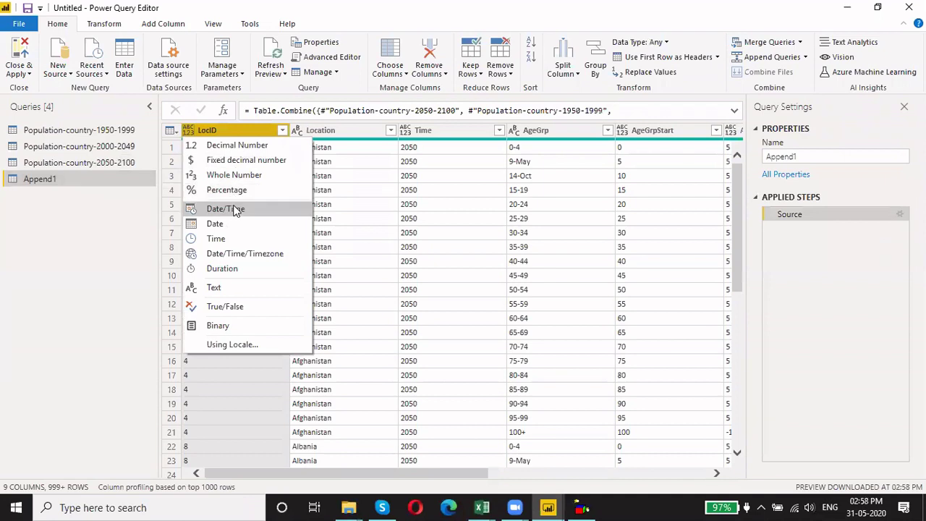
pyautogui.click(229, 286)
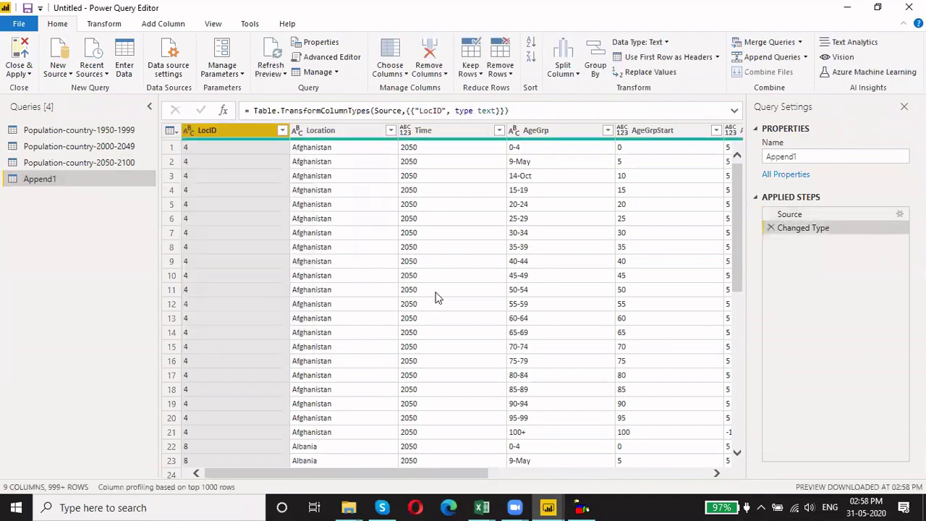
# Replace the value 9-May with 5-9 in the AgeGrp column of the appended query
pyautogui.moveTo(407, 476); pyautogui.dragTo(492, 476)
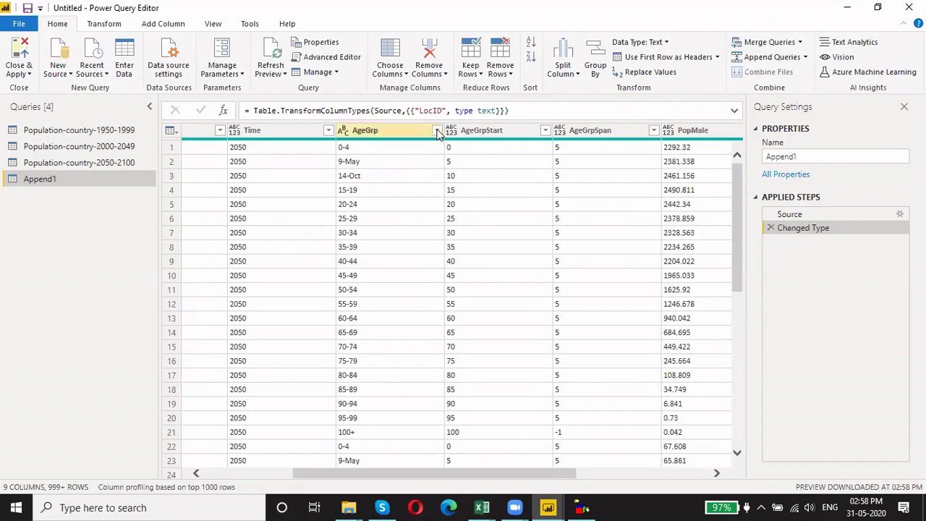
pyautogui.click(421, 130)
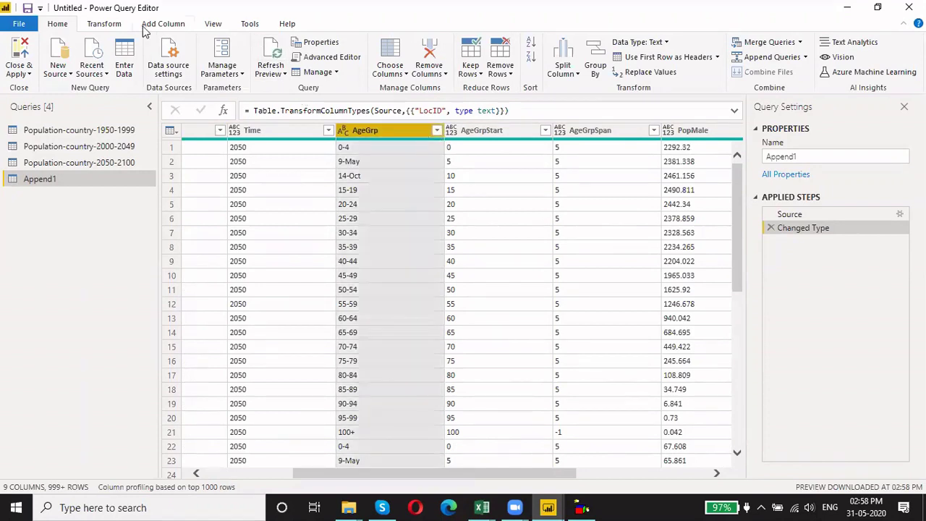
pyautogui.click(115, 25)
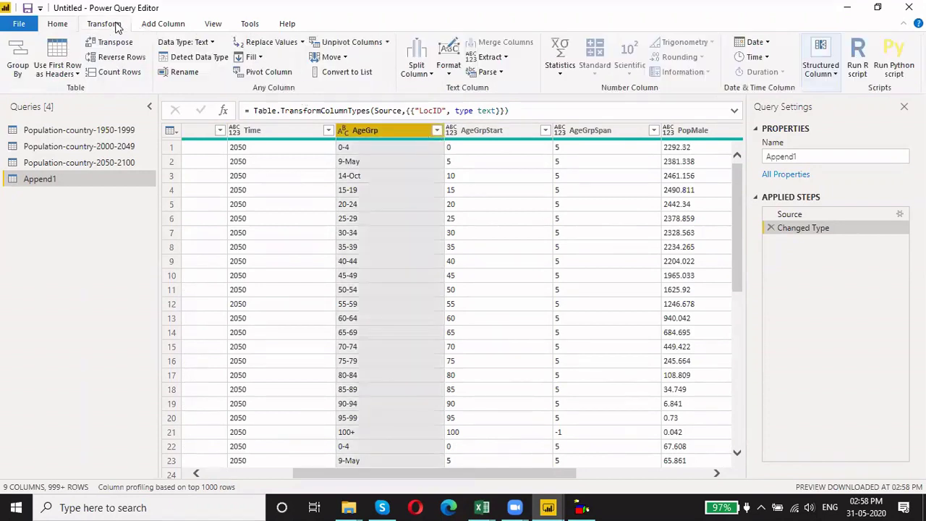
pyautogui.click(268, 42)
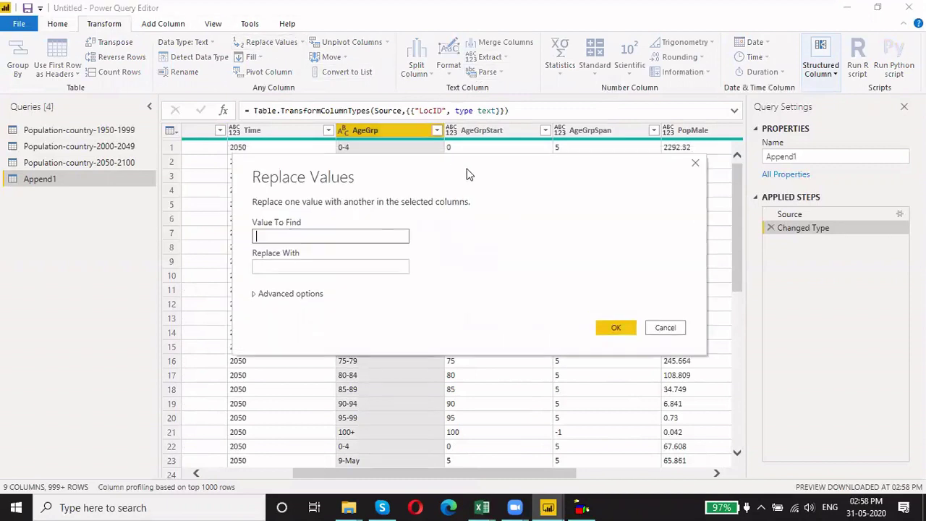
pyautogui.click(440, 281)
pyautogui.write('9-')
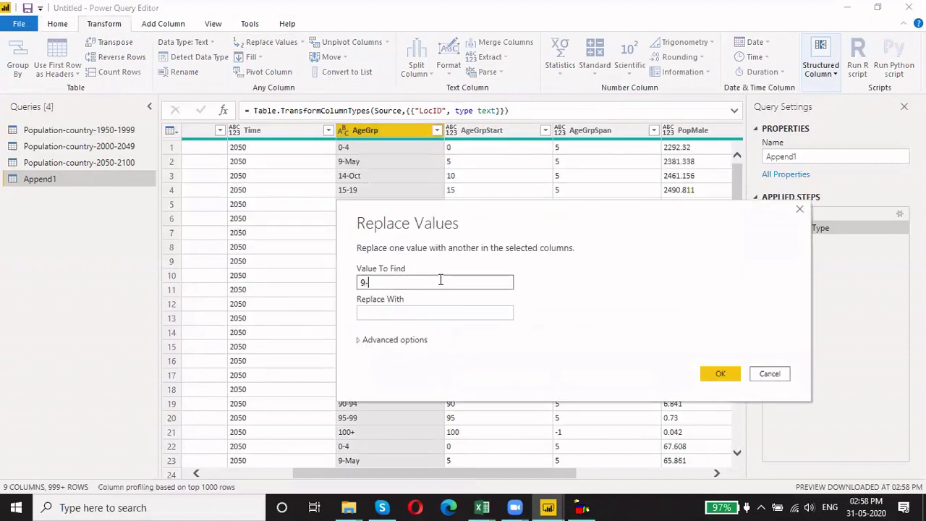
pyautogui.write('May')
pyautogui.click(432, 311)
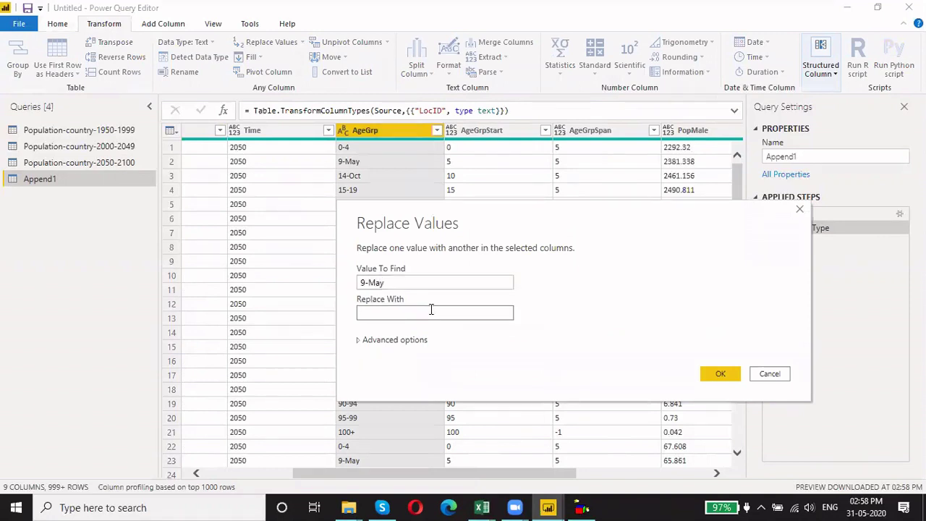
pyautogui.write('5-9')
pyautogui.click(721, 373)
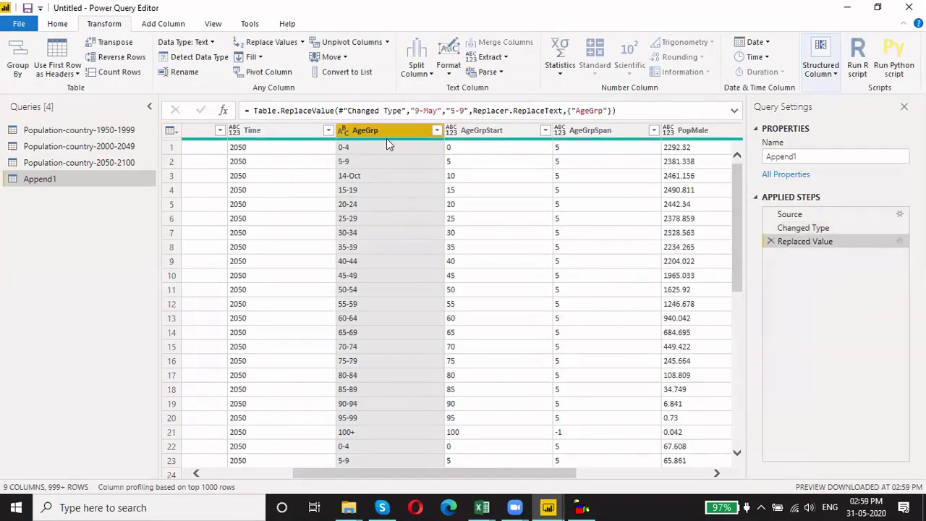
# Replace the value 14-Oct with 10-14 in the AgeGrp column
pyautogui.click(264, 42)
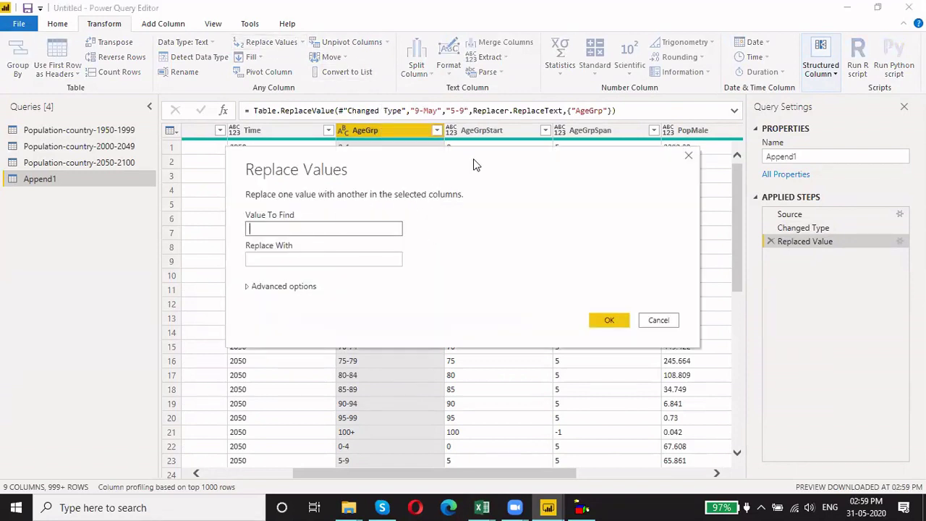
pyautogui.moveTo(473, 158); pyautogui.dragTo(593, 218)
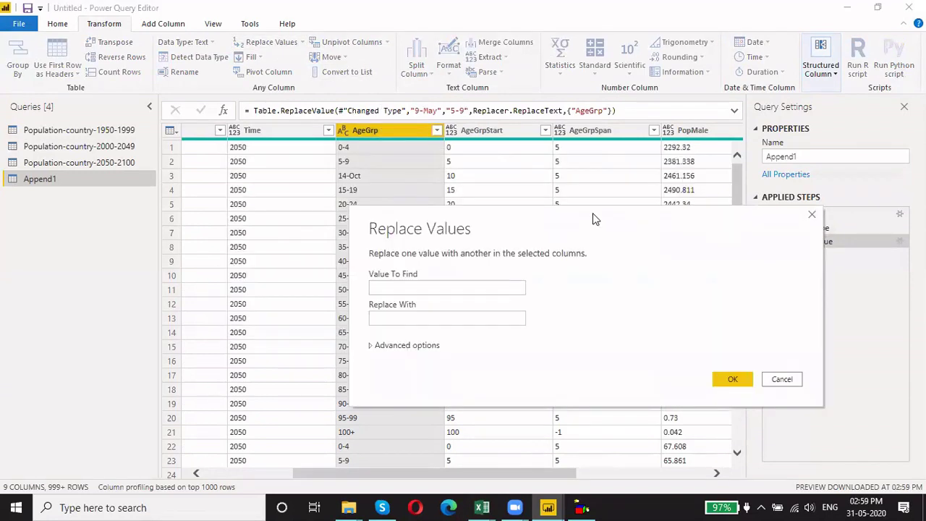
pyautogui.click(426, 288)
pyautogui.write('14-Oct')
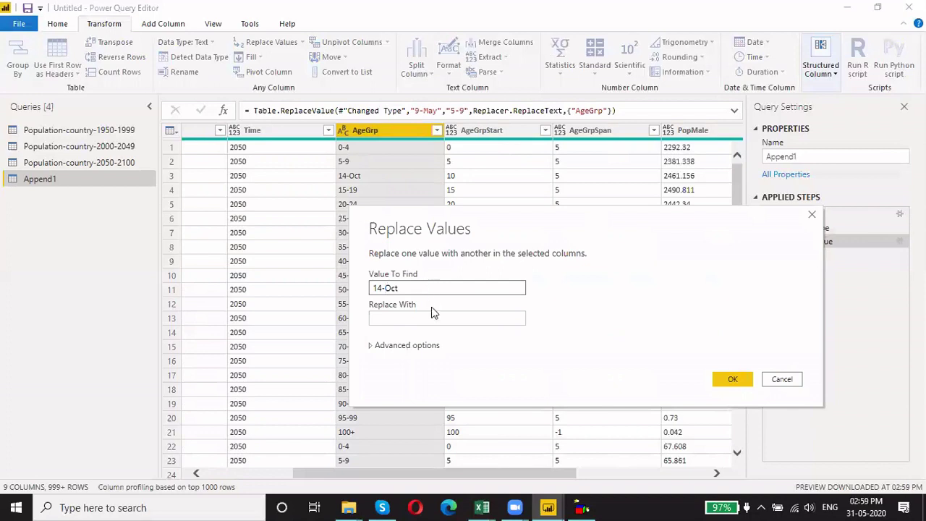
pyautogui.click(435, 318)
pyautogui.write('10-')
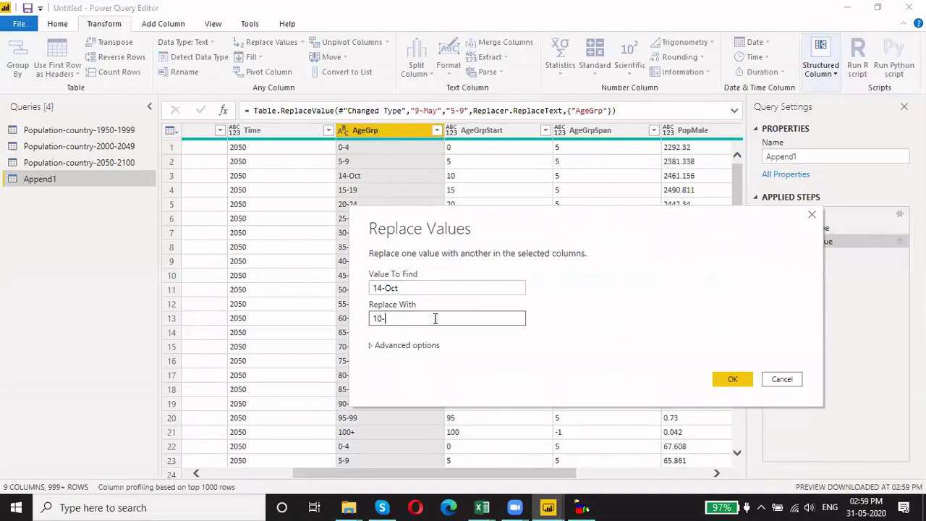
pyautogui.write('14')
pyautogui.click(732, 379)
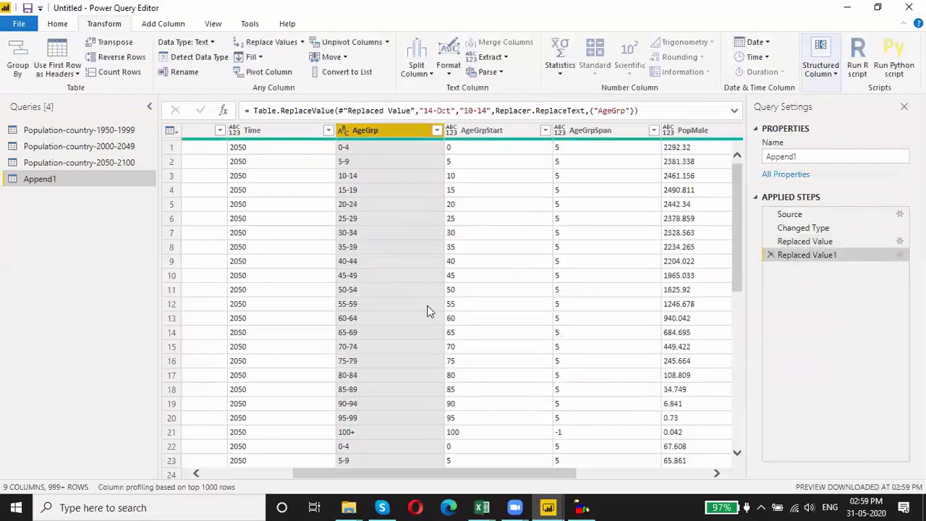
# Load the complete list of AgeGrp filter values, review it, and apply the filter with every value selected
pyautogui.click(437, 132)
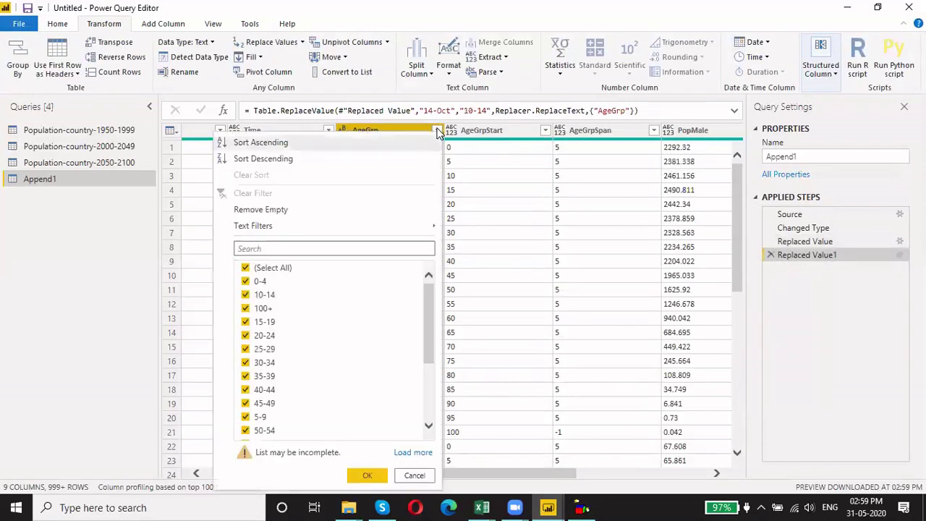
pyautogui.click(413, 453)
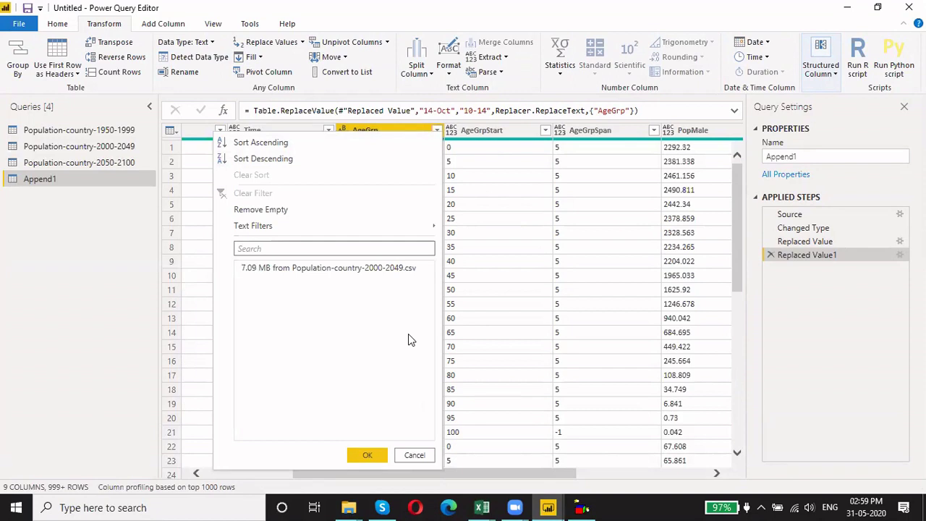
pyautogui.moveTo(430, 317); pyautogui.dragTo(429, 379)
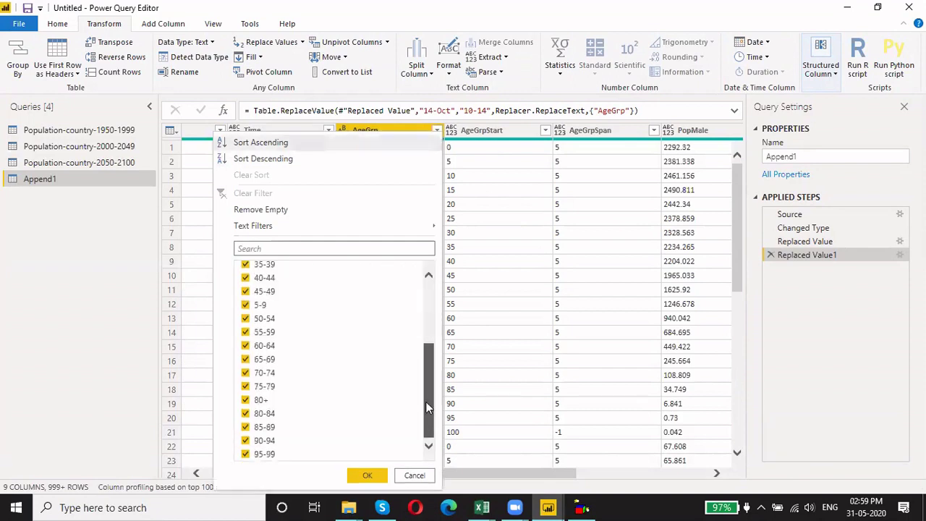
pyautogui.click(367, 475)
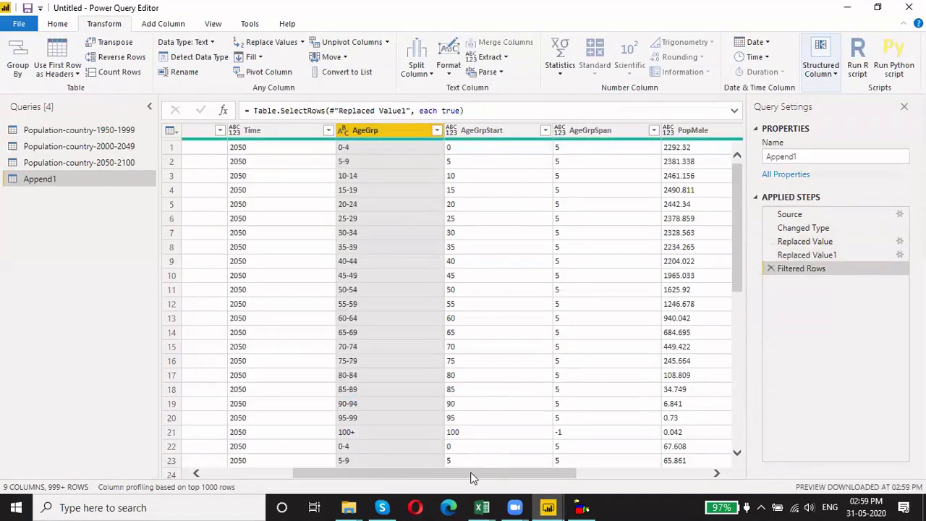
# Remove the AgeGrpStart and AgeGrpSpan columns from the appended query
pyautogui.hscroll(2, 472, 468)
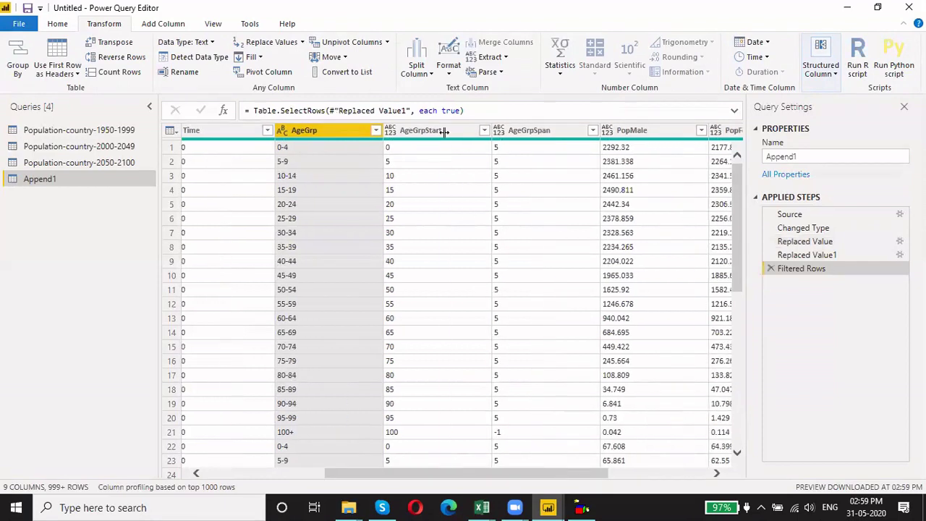
pyautogui.click(416, 131)
pyautogui.keyDown('ctrl'); pyautogui.click(530, 131); pyautogui.keyUp('ctrl')
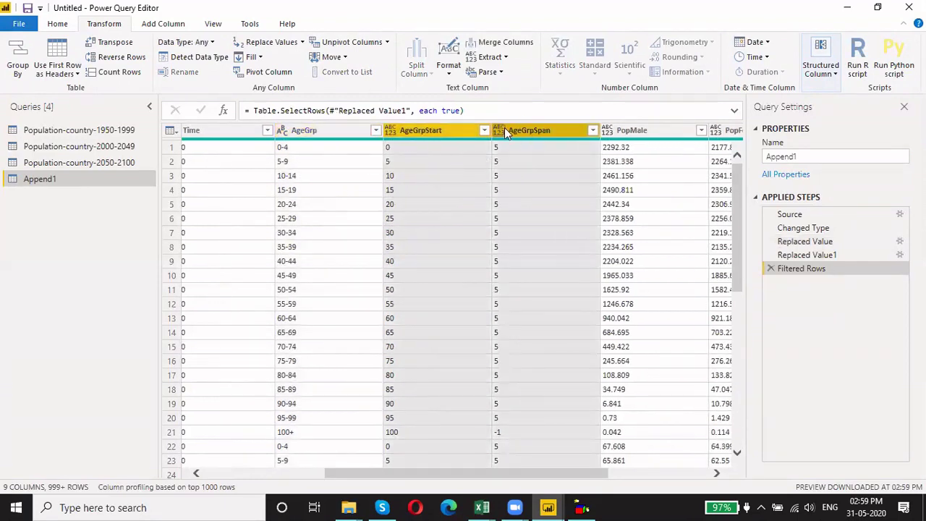
pyautogui.rightClick(434, 130)
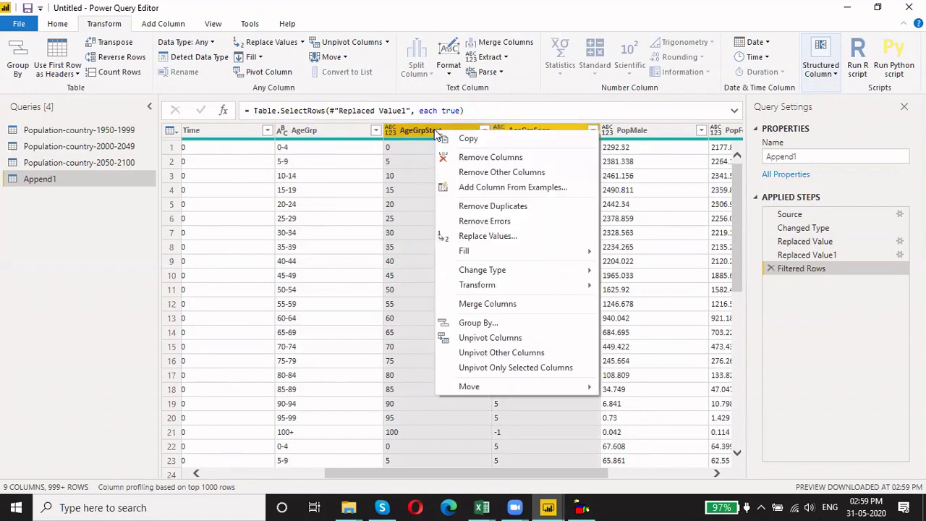
pyautogui.click(482, 158)
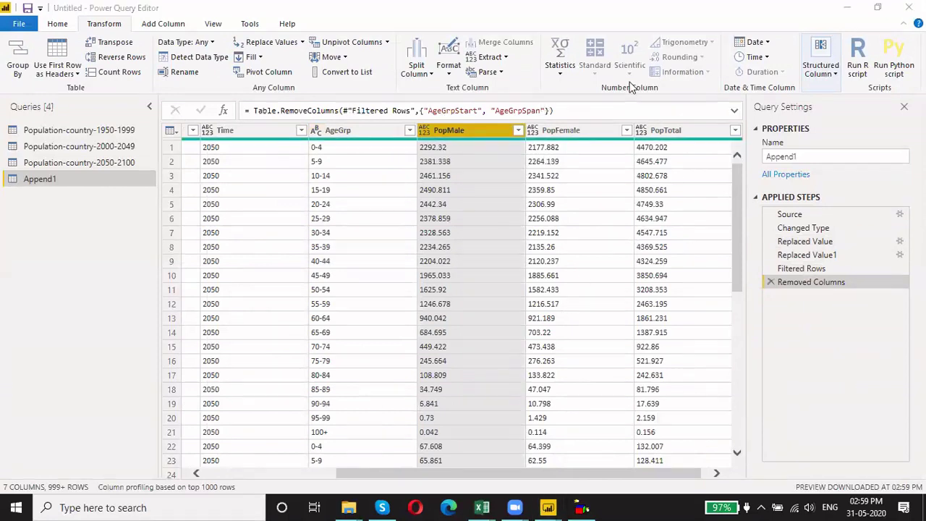
pyautogui.hscroll(1, 580, 470)
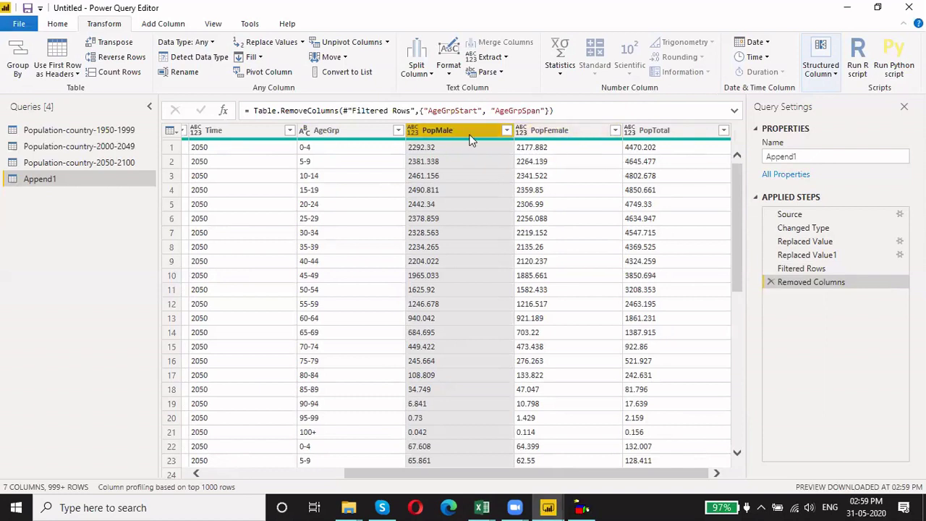
pyautogui.click(531, 132)
pyautogui.click(629, 131)
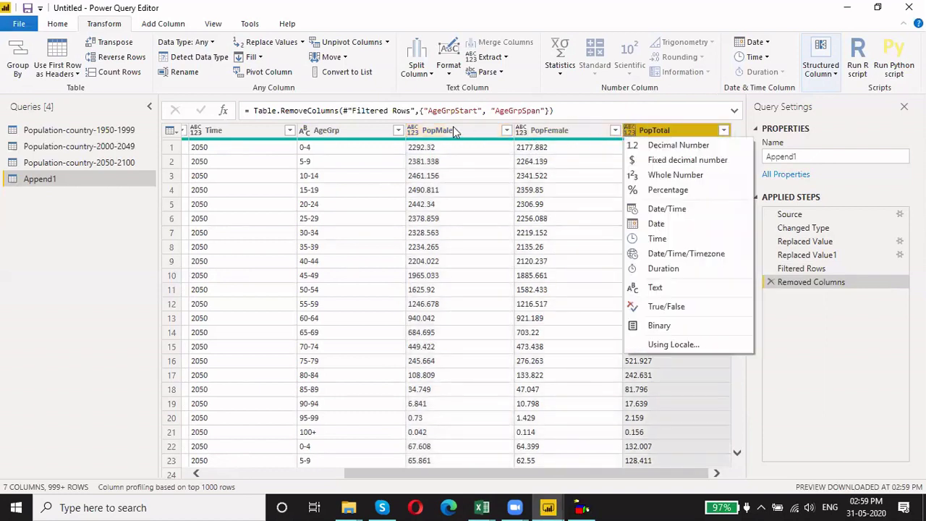
pyautogui.keyDown('shift'); pyautogui.click(453, 131); pyautogui.keyUp('shift')
pyautogui.rightClick(542, 132)
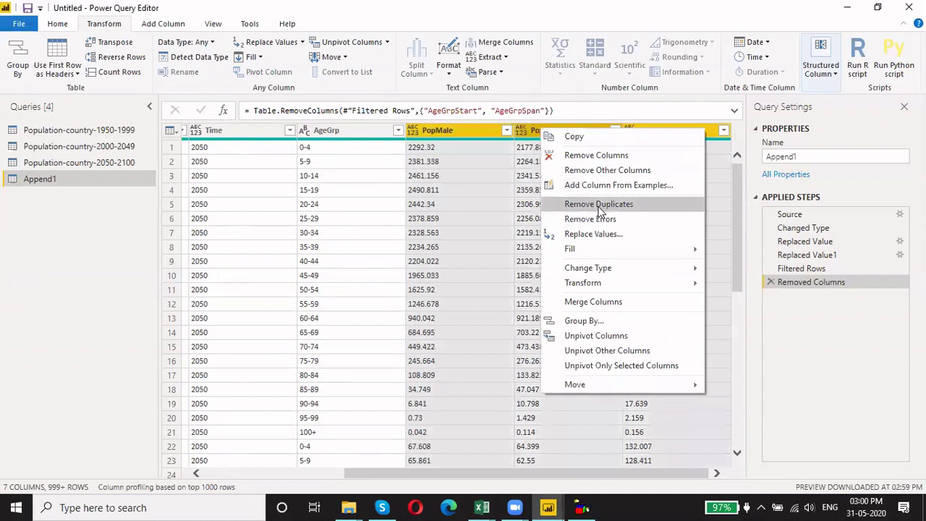
pyautogui.click(453, 136)
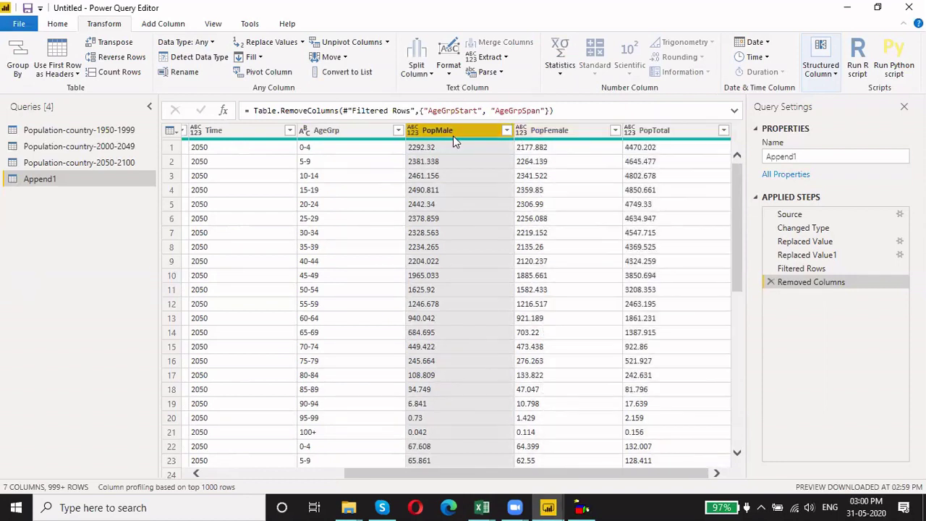
# Change the data type of the PopMale, PopFemale and PopTotal columns to Decimal Number
pyautogui.click(412, 135)
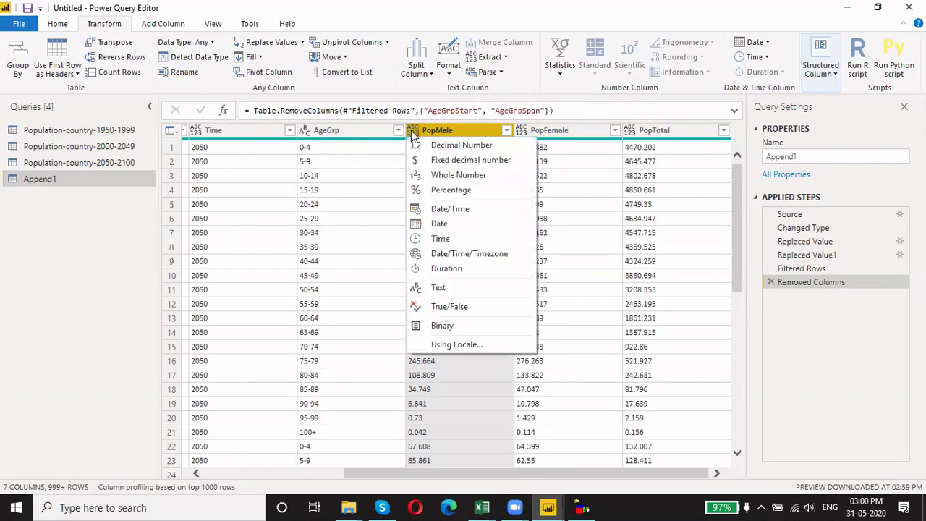
pyautogui.click(460, 146)
pyautogui.click(533, 131)
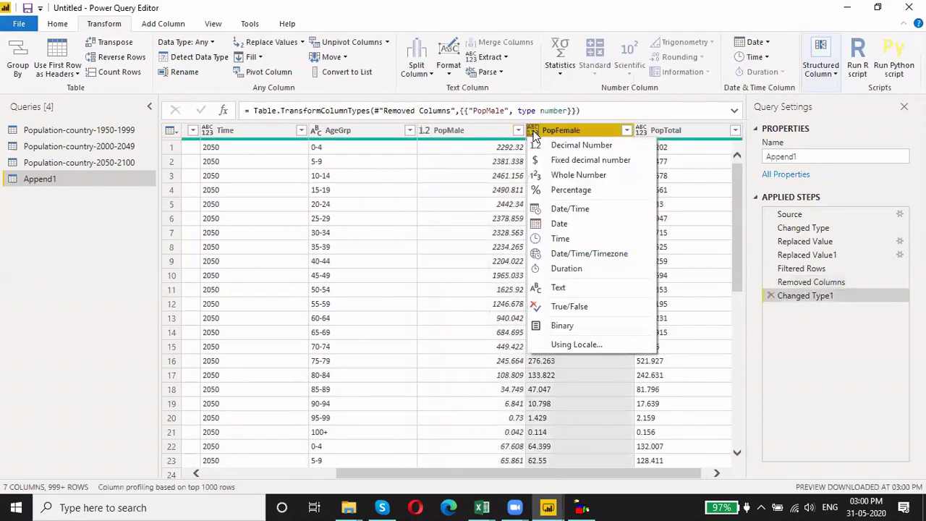
pyautogui.click(571, 146)
pyautogui.click(647, 129)
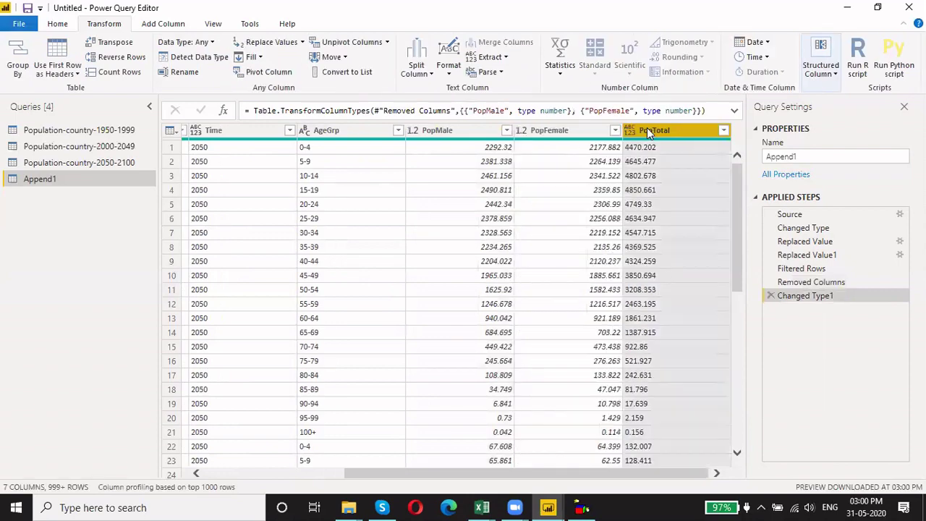
pyautogui.click(633, 130)
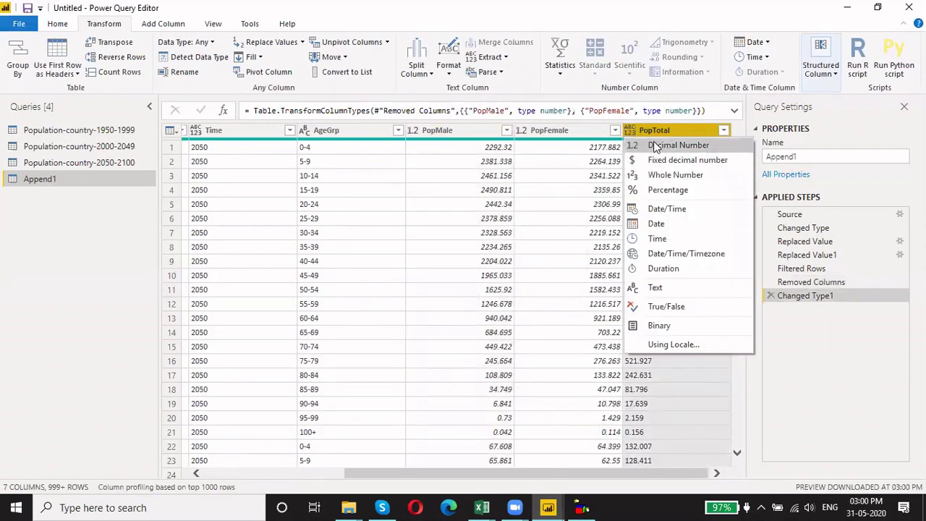
pyautogui.click(655, 147)
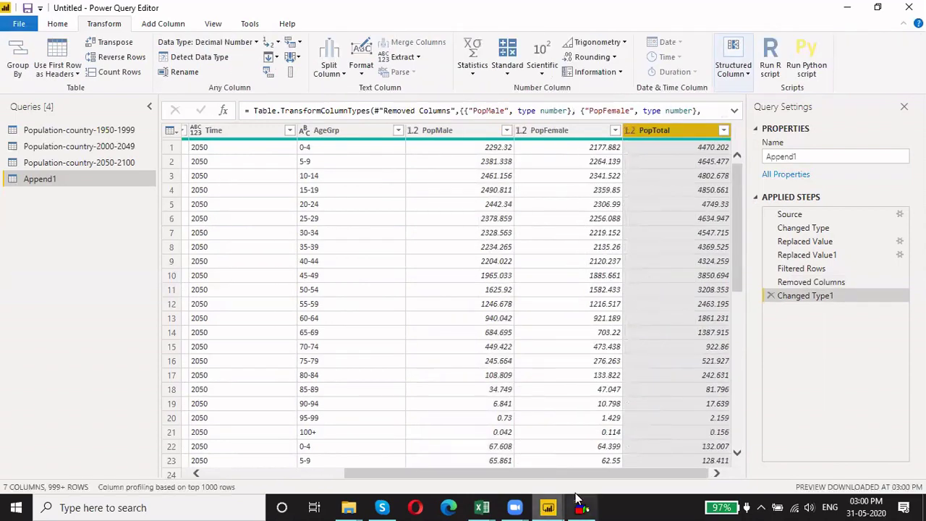
pyautogui.moveTo(587, 477); pyautogui.dragTo(374, 469)
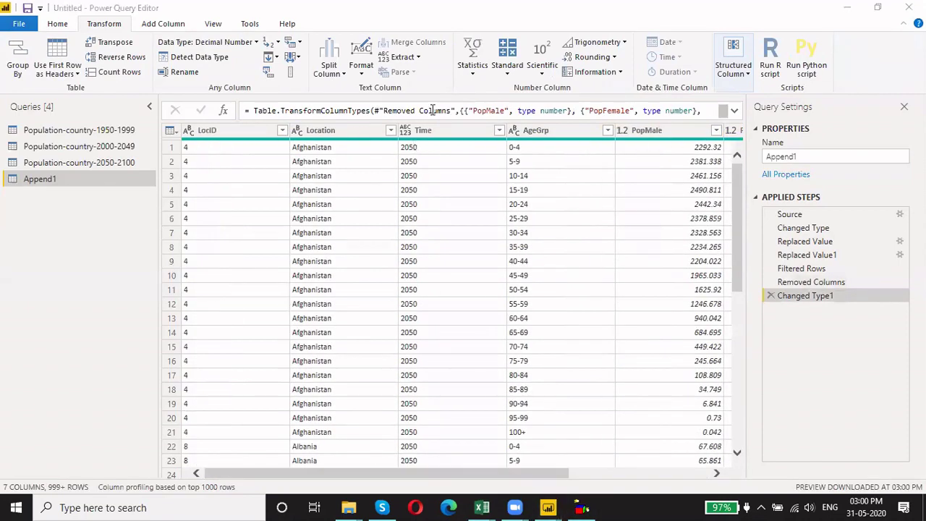
pyautogui.moveTo(477, 475); pyautogui.dragTo(659, 476)
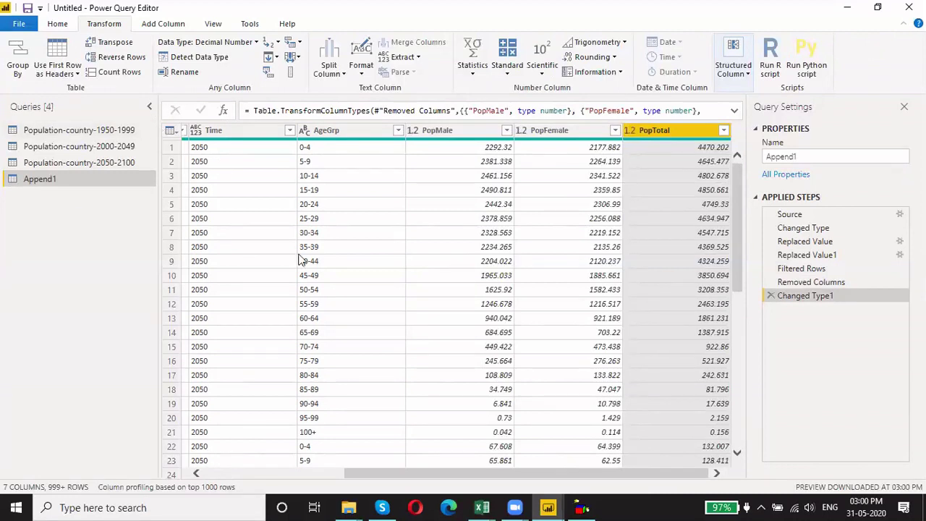
pyautogui.moveTo(561, 475); pyautogui.dragTo(422, 494)
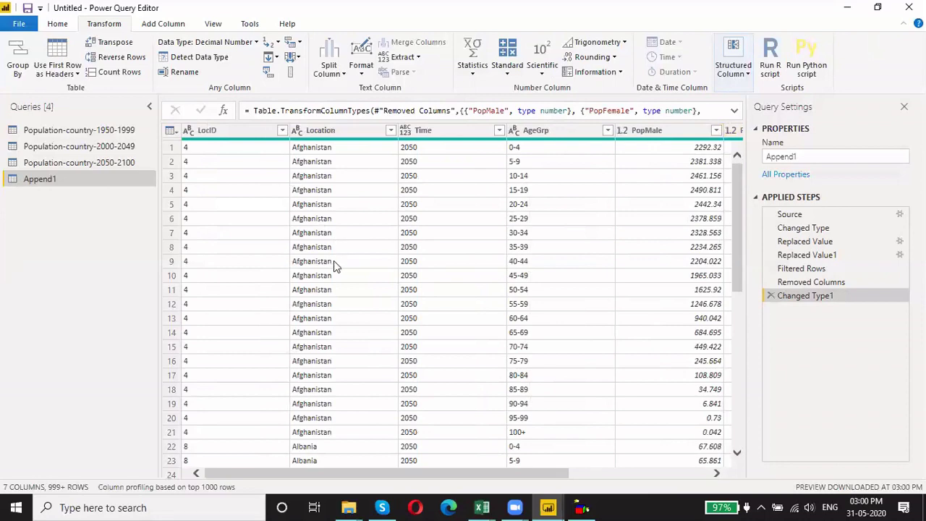
pyautogui.scroll(-5, 334, 269)
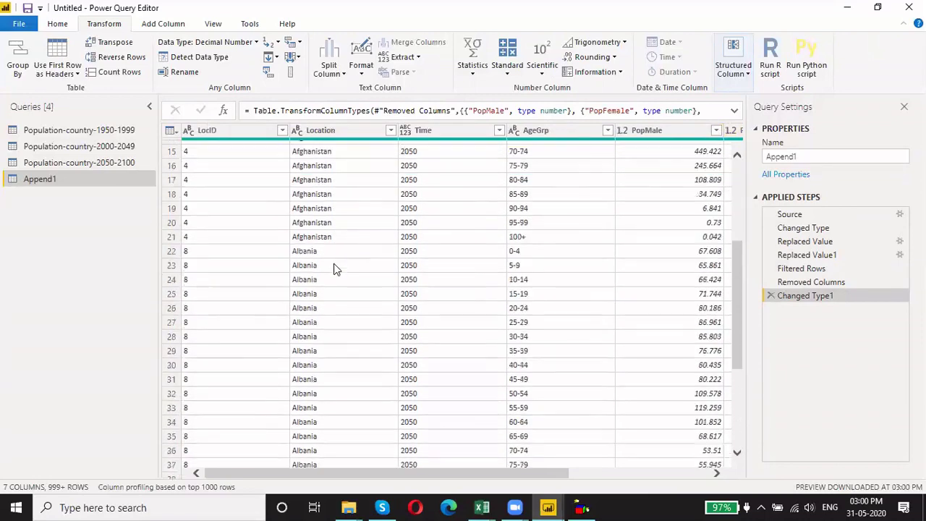
pyautogui.scroll(5, 334, 269)
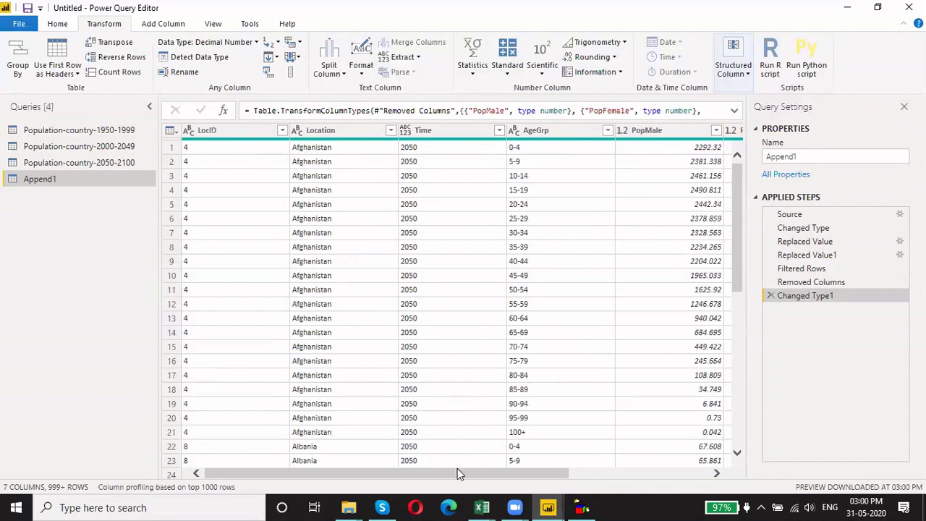
# Remove the PopTotal column from the appended query
pyautogui.moveTo(460, 479); pyautogui.dragTo(617, 460)
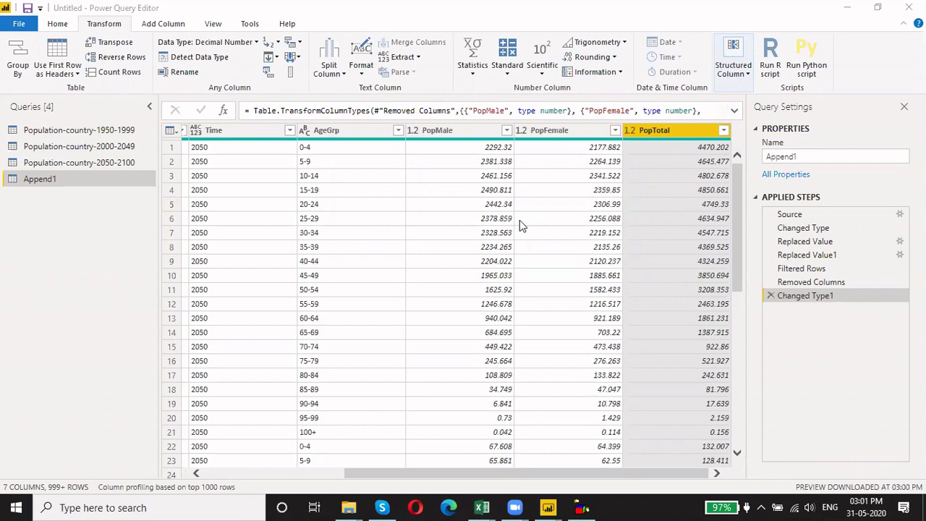
pyautogui.click(468, 134)
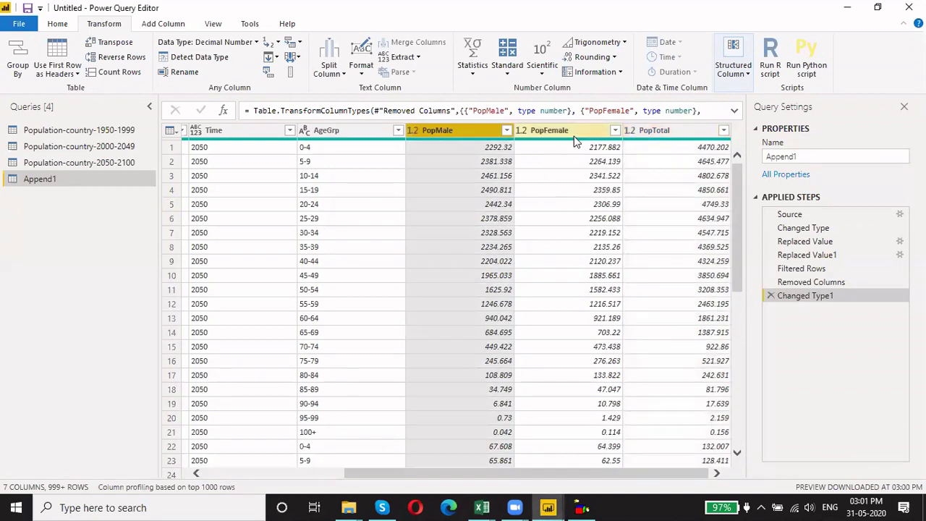
pyautogui.click(573, 133)
pyautogui.keyDown('ctrl'); pyautogui.click(486, 137); pyautogui.keyUp('ctrl')
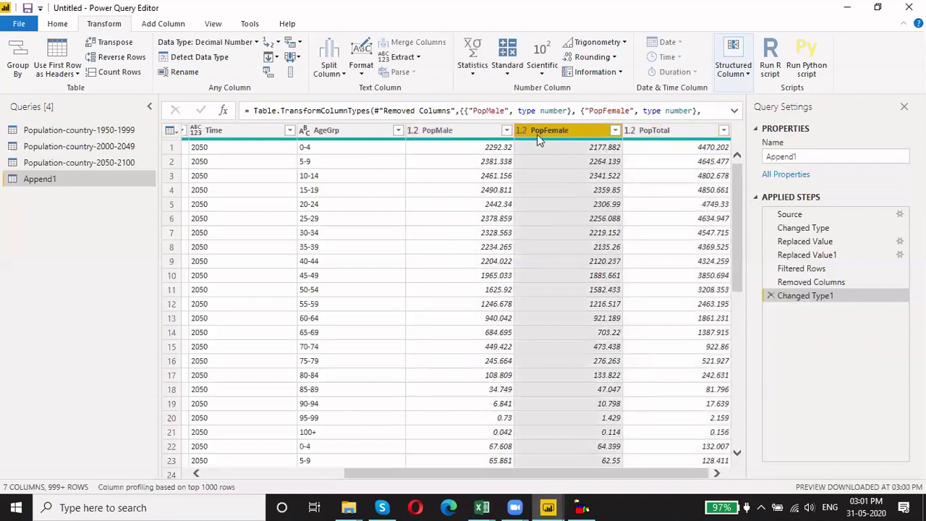
pyautogui.click(535, 133)
pyautogui.click(667, 131)
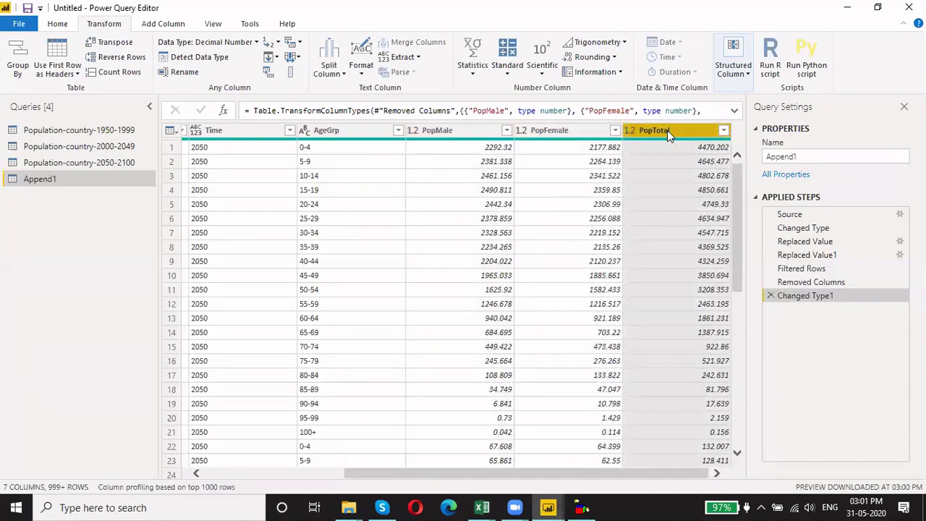
pyautogui.rightClick(667, 130)
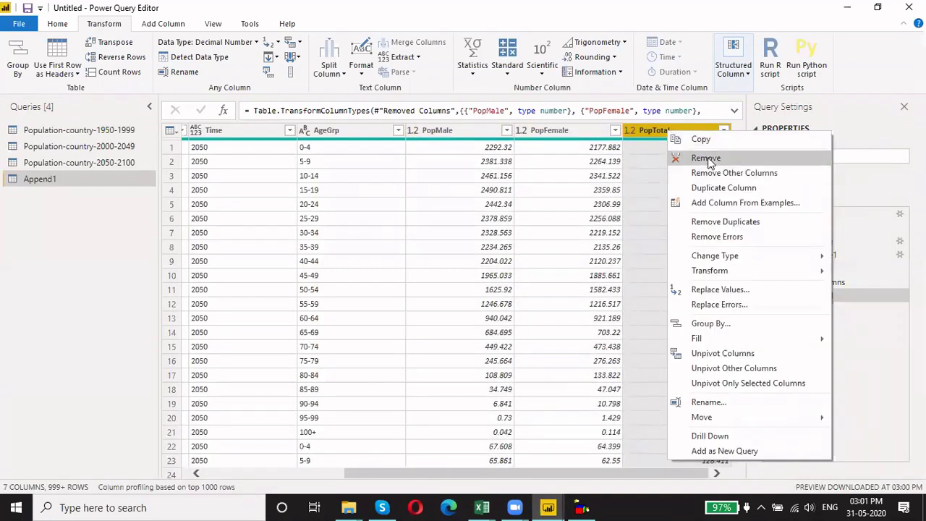
pyautogui.click(696, 160)
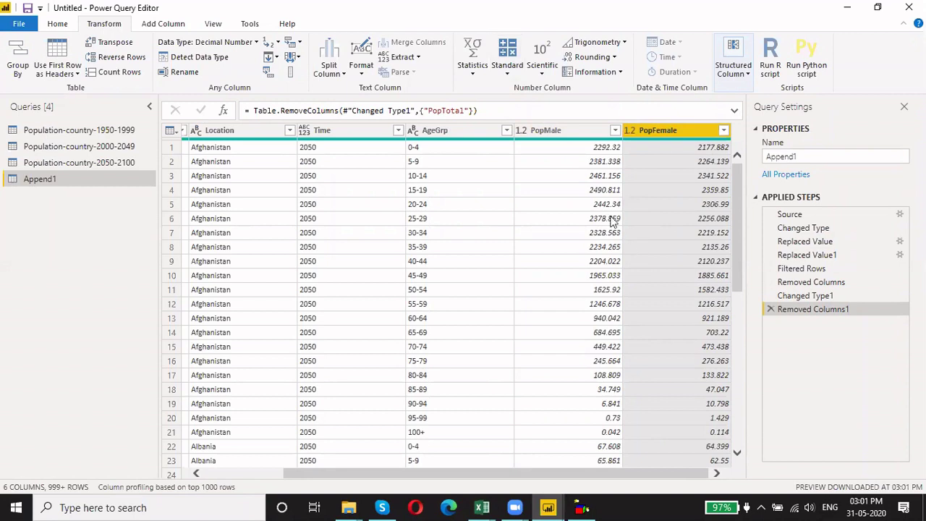
# Unpivot only the PopMale and PopFemale columns of the appended query
pyautogui.click(568, 135)
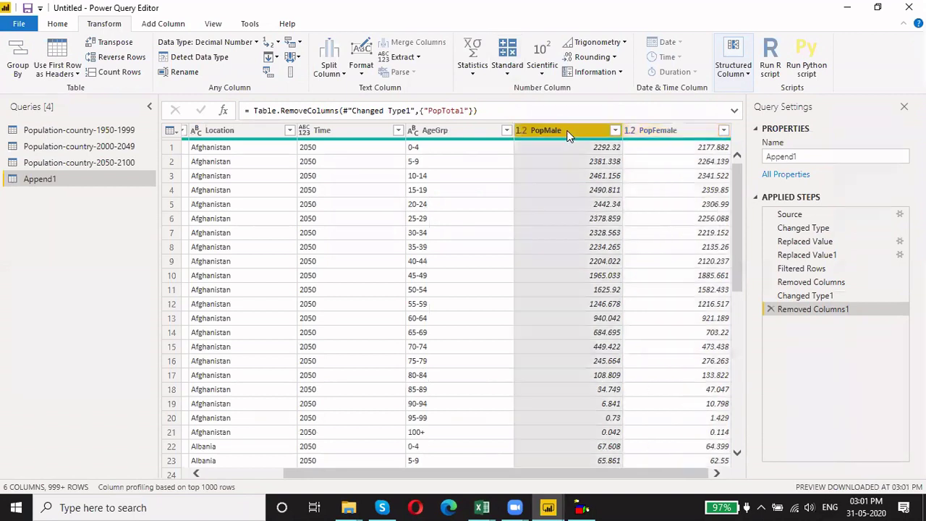
pyautogui.keyDown('ctrl'); pyautogui.click(680, 131); pyautogui.keyUp('ctrl')
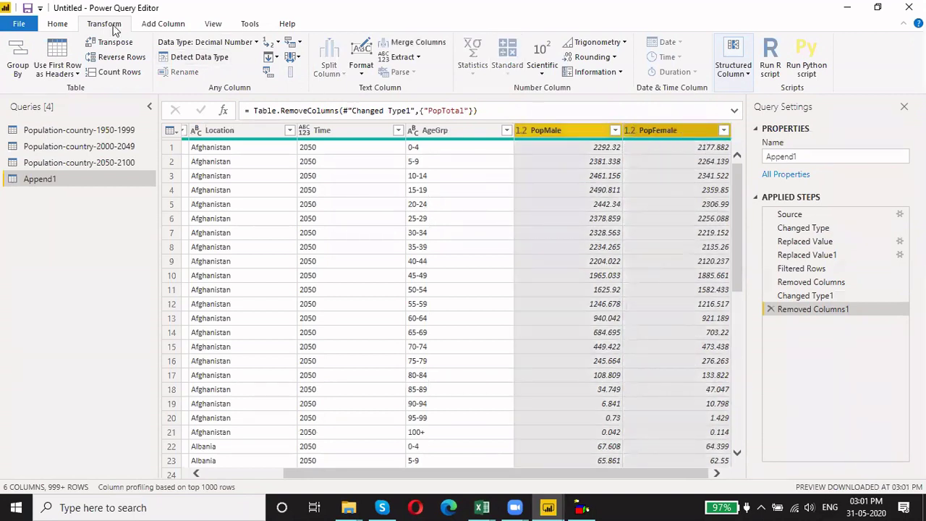
pyautogui.click(295, 42)
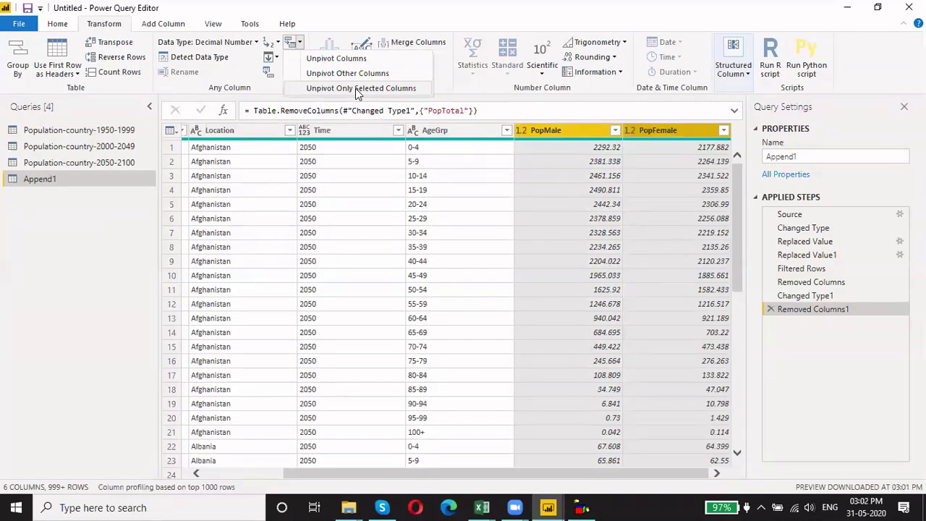
pyautogui.click(356, 88)
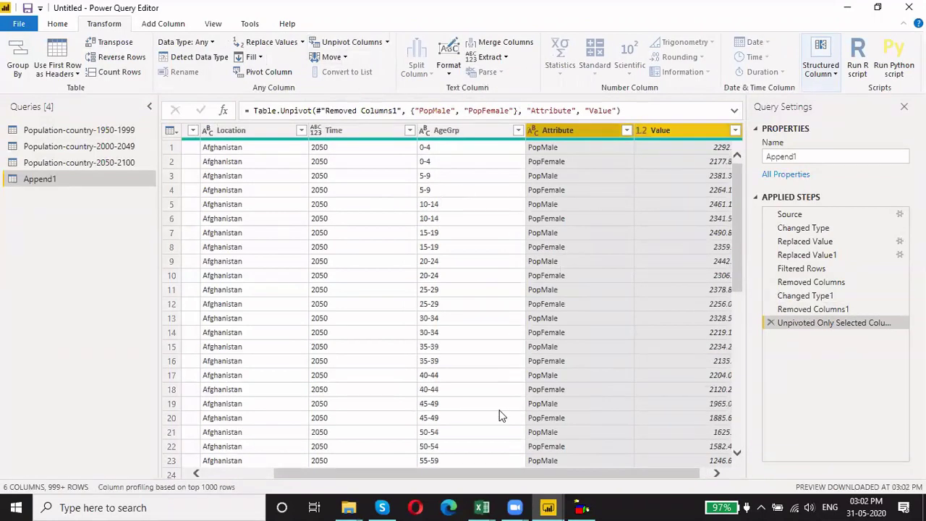
# Rename the unpivoted Attribute column as Gender and the Value column as Population
pyautogui.moveTo(642, 479); pyautogui.dragTo(661, 479)
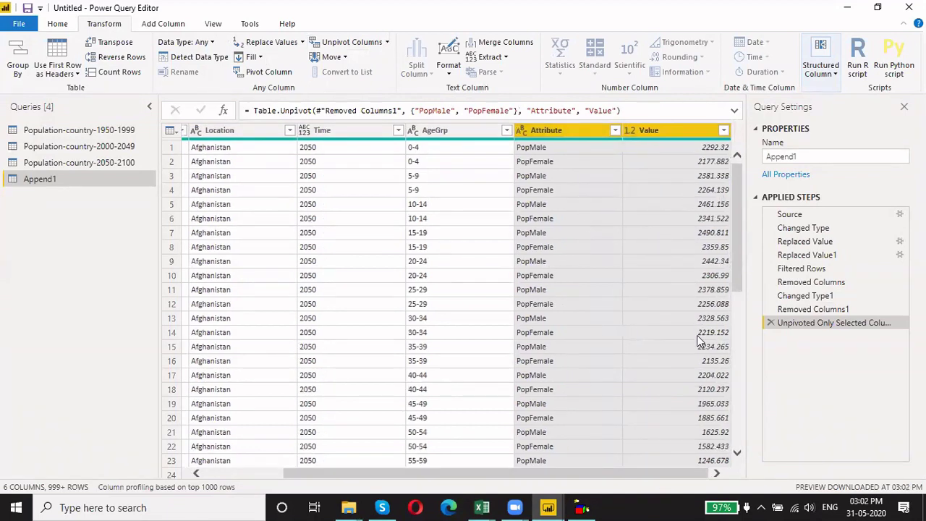
pyautogui.moveTo(601, 476); pyautogui.dragTo(679, 471)
pyautogui.click(557, 136)
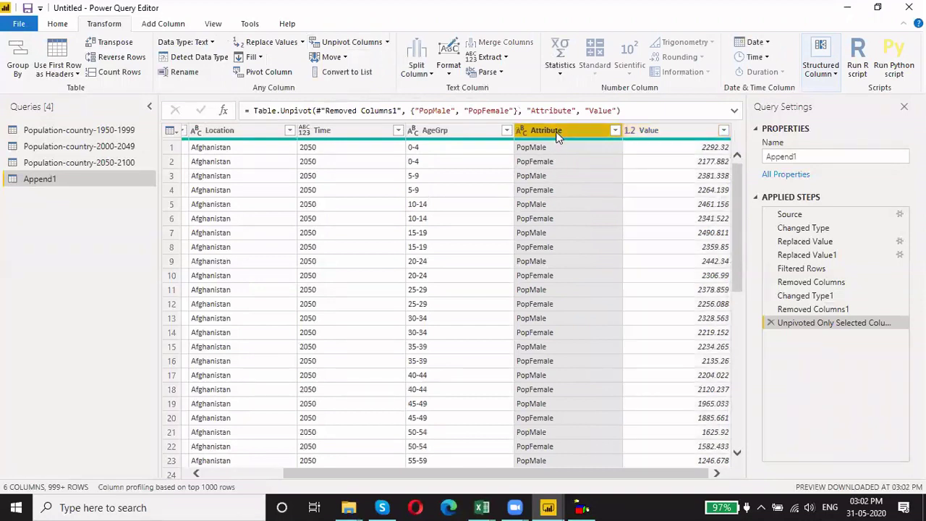
pyautogui.doubleClick(556, 131)
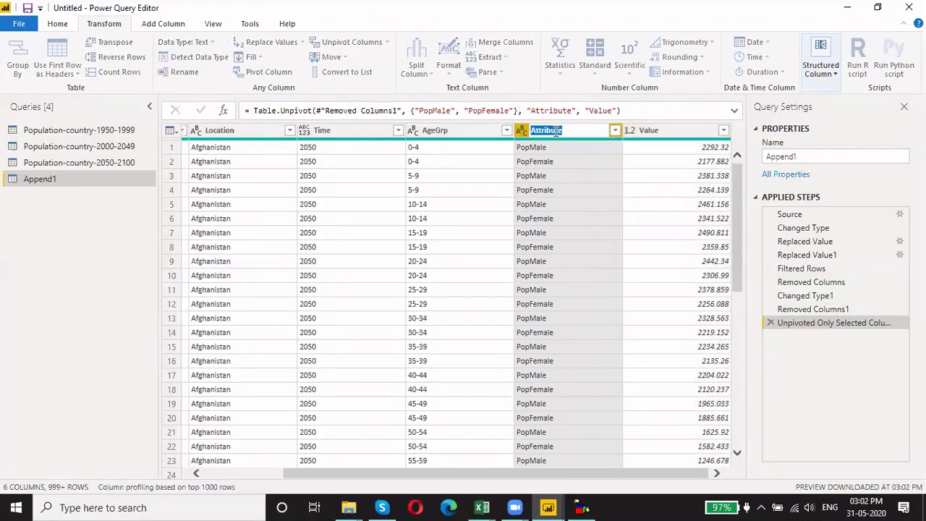
pyautogui.write('Gender')
pyautogui.press('Return')
pyautogui.doubleClick(653, 132)
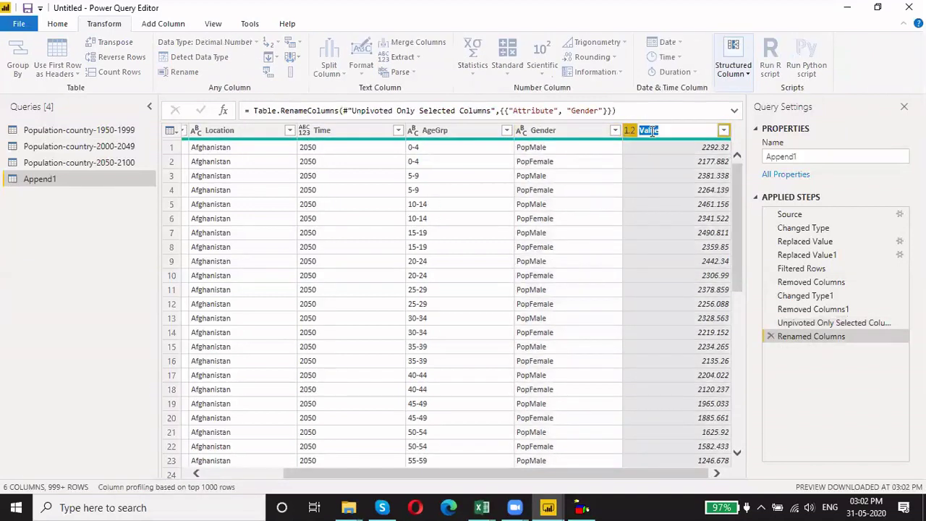
pyautogui.write('Population')
pyautogui.press('Return')
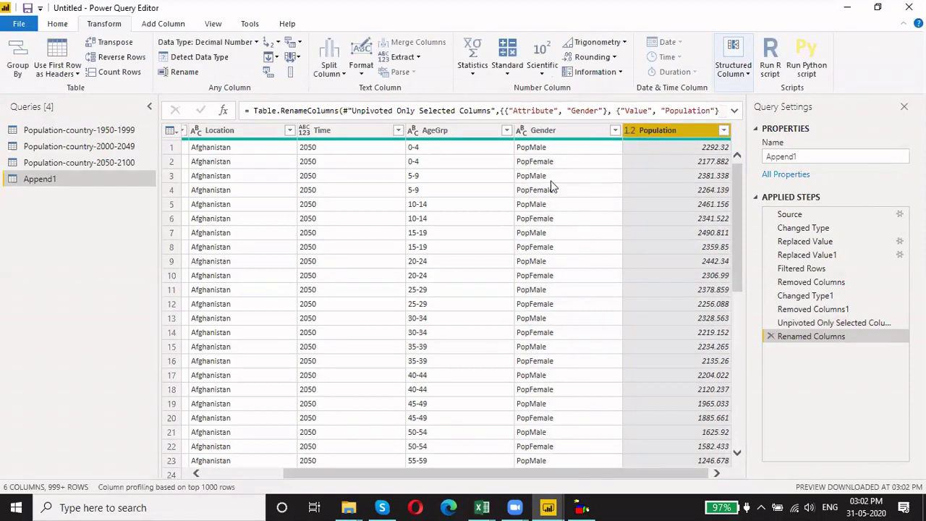
# Split the Gender column by number of characters, using 3 characters once, as far right as possible
pyautogui.click(563, 131)
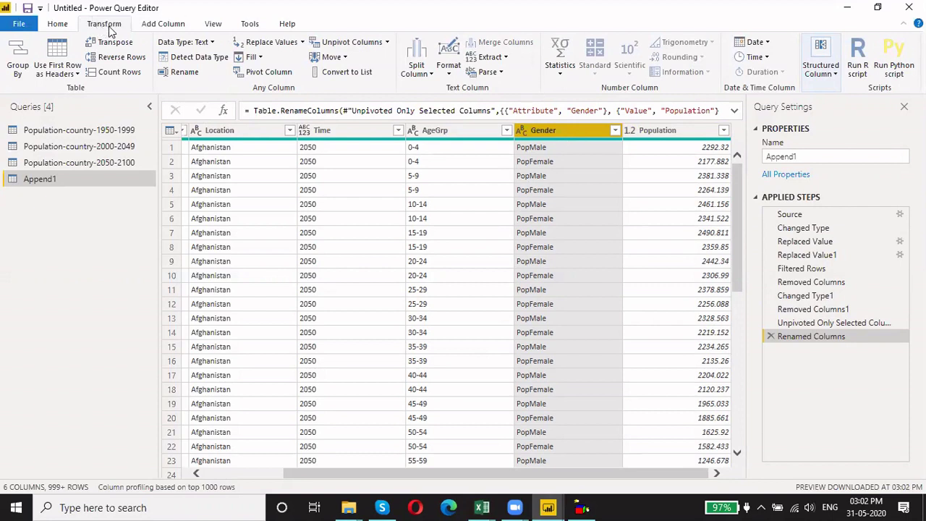
pyautogui.click(160, 28)
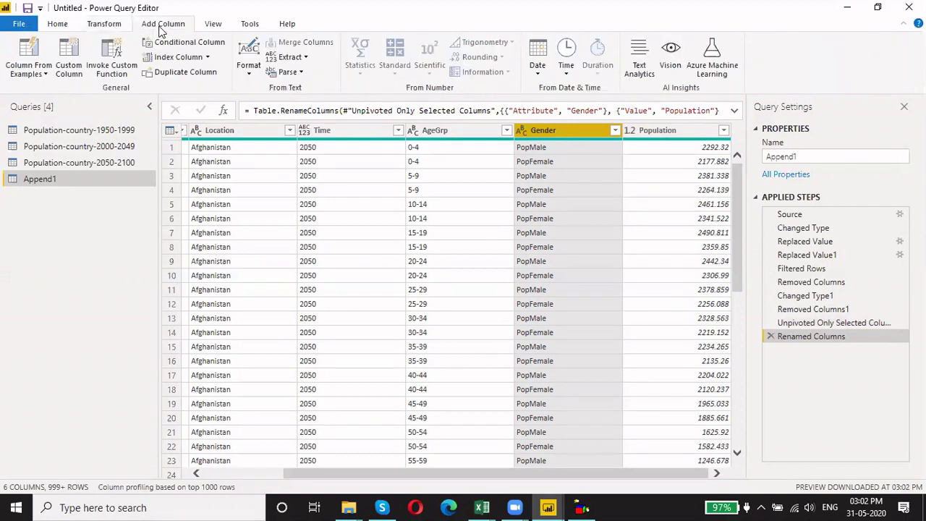
pyautogui.click(60, 28)
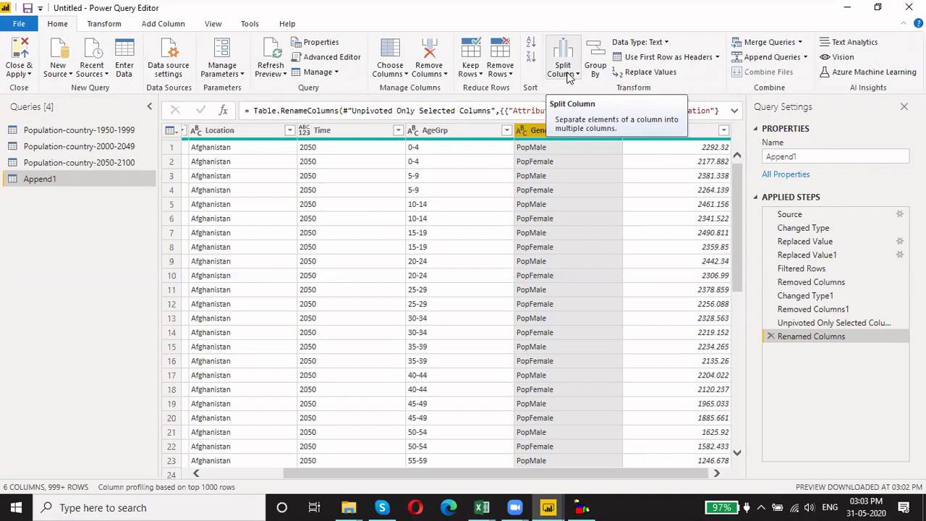
pyautogui.click(575, 75)
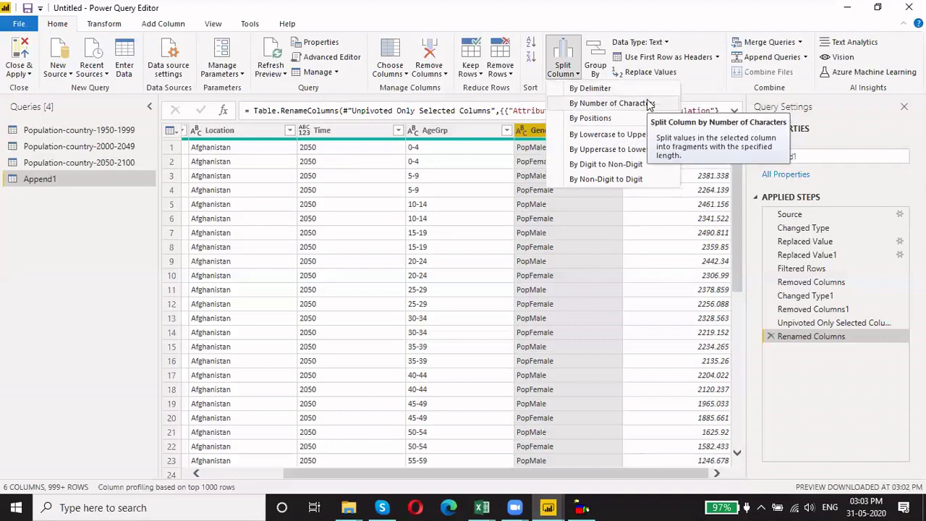
pyautogui.click(608, 103)
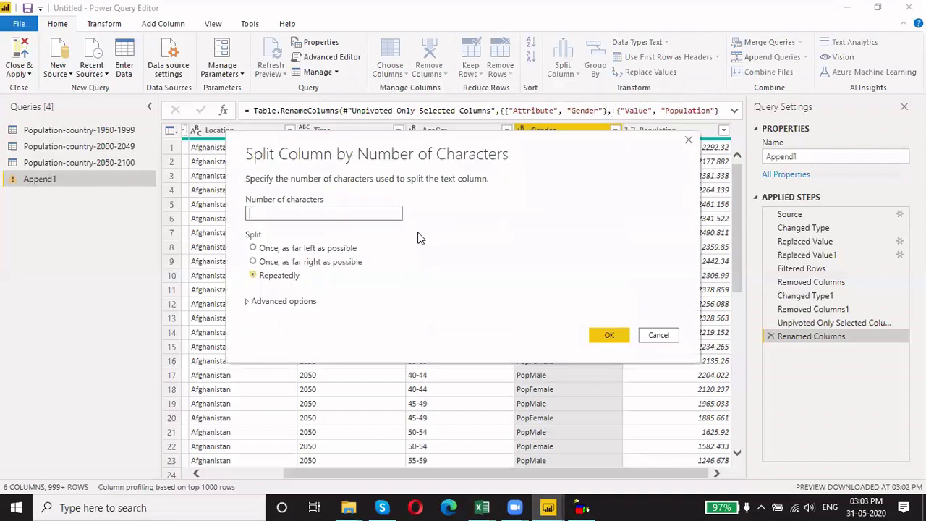
pyautogui.click(293, 216)
pyautogui.write('3')
pyautogui.click(257, 266)
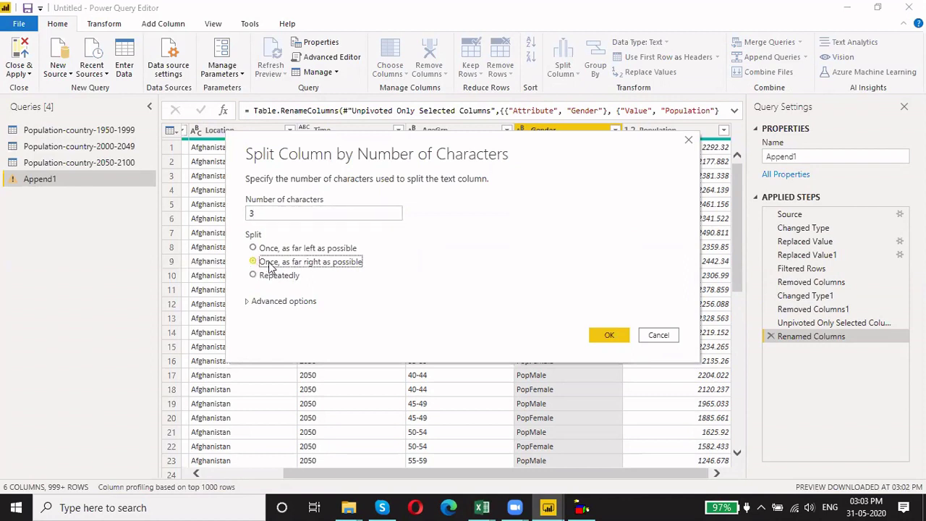
pyautogui.click(599, 335)
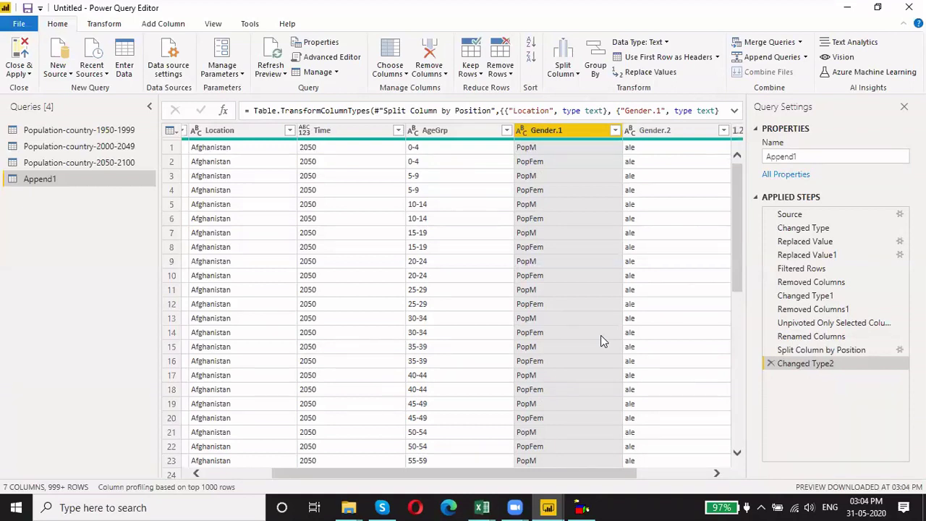
# Delete the Changed Type2 and Split Column by Position steps from the appended query's applied steps
pyautogui.click(769, 365)
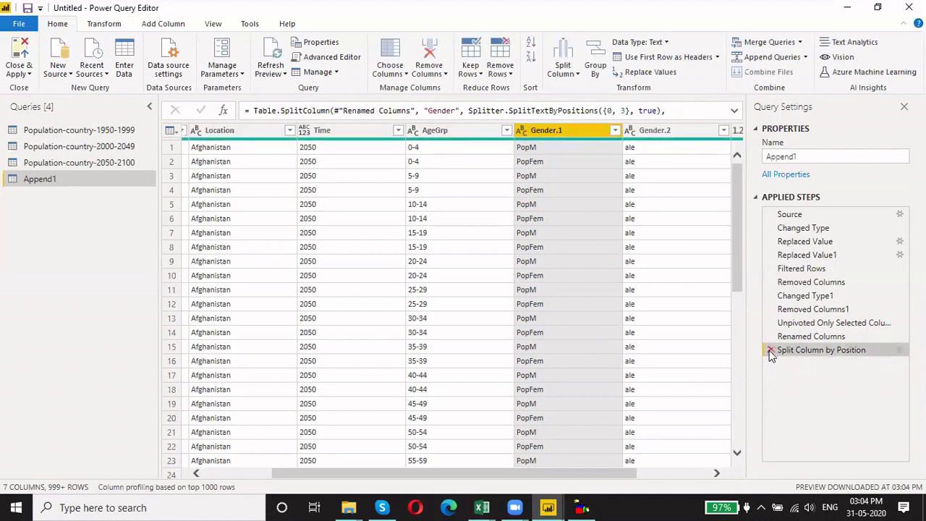
pyautogui.click(770, 350)
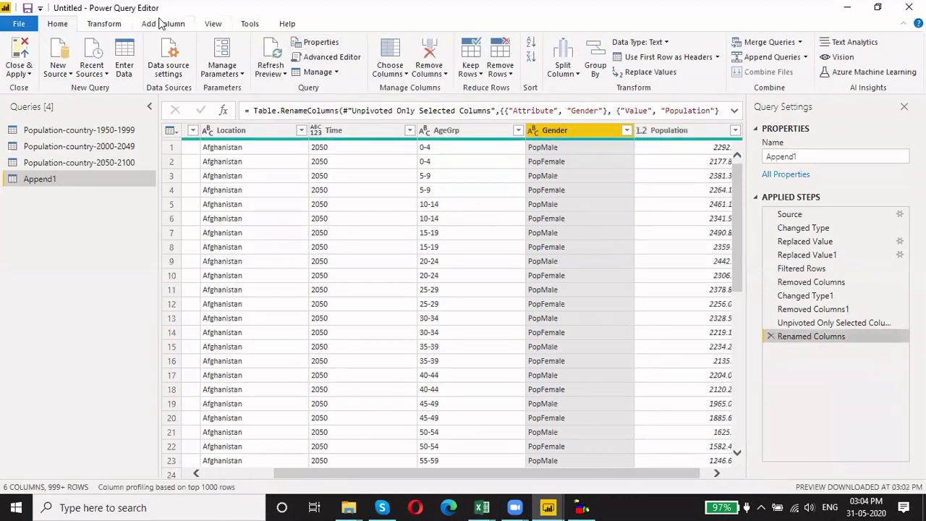
# Split the Gender column by number of characters, using 3 characters once, as far left as possible
pyautogui.click(117, 25)
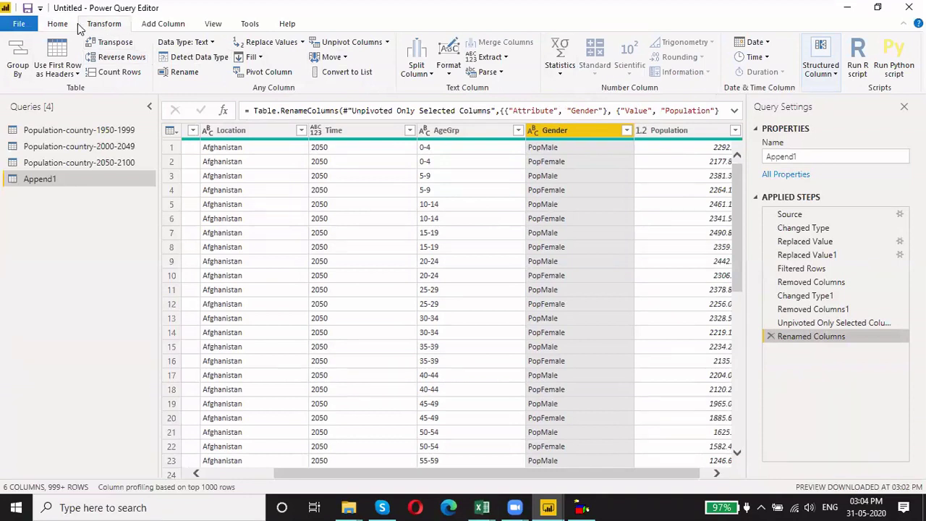
pyautogui.click(416, 67)
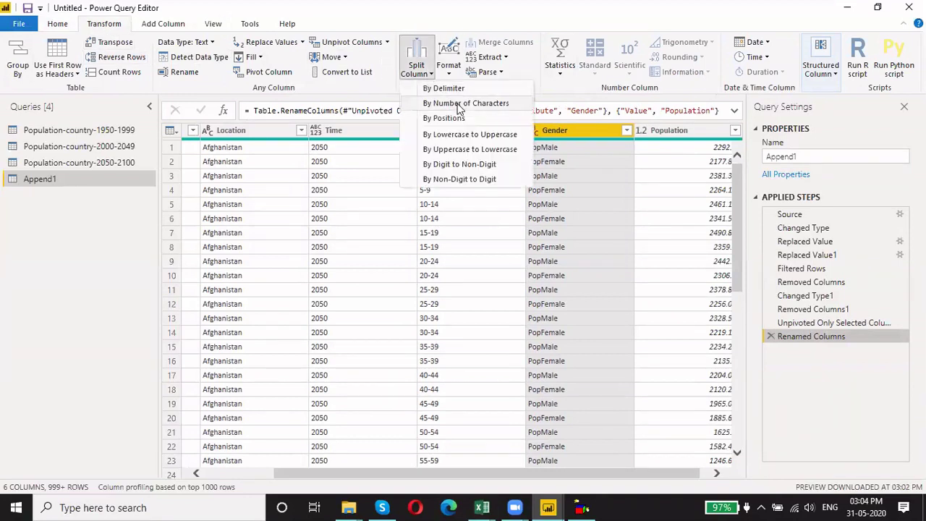
pyautogui.click(459, 105)
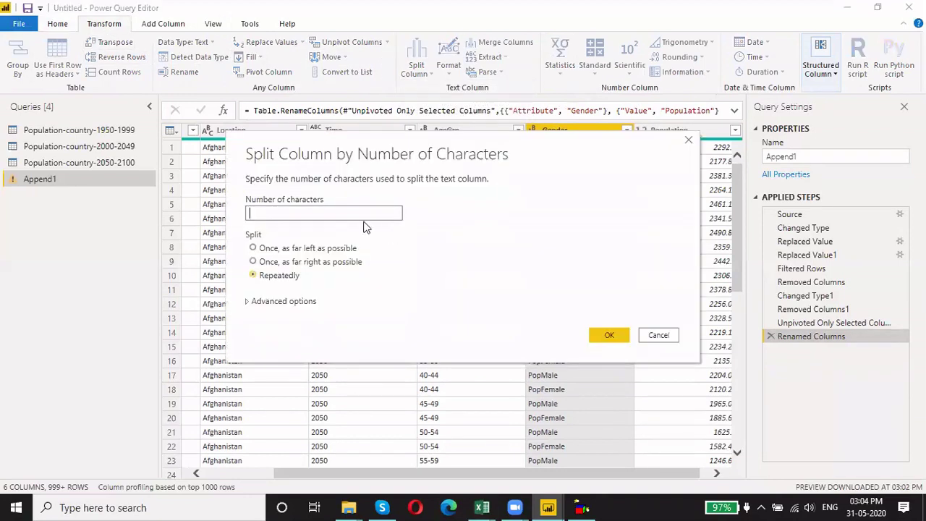
pyautogui.write('3')
pyautogui.click(254, 248)
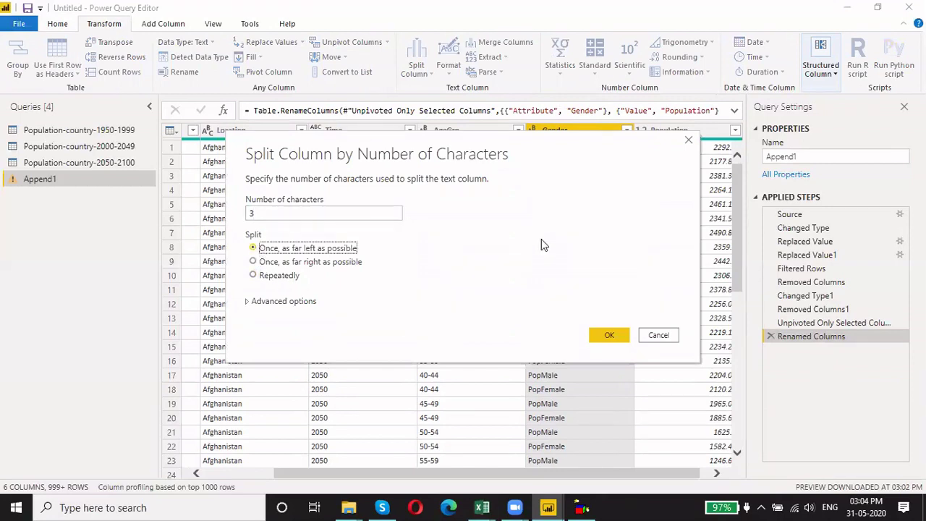
pyautogui.click(610, 337)
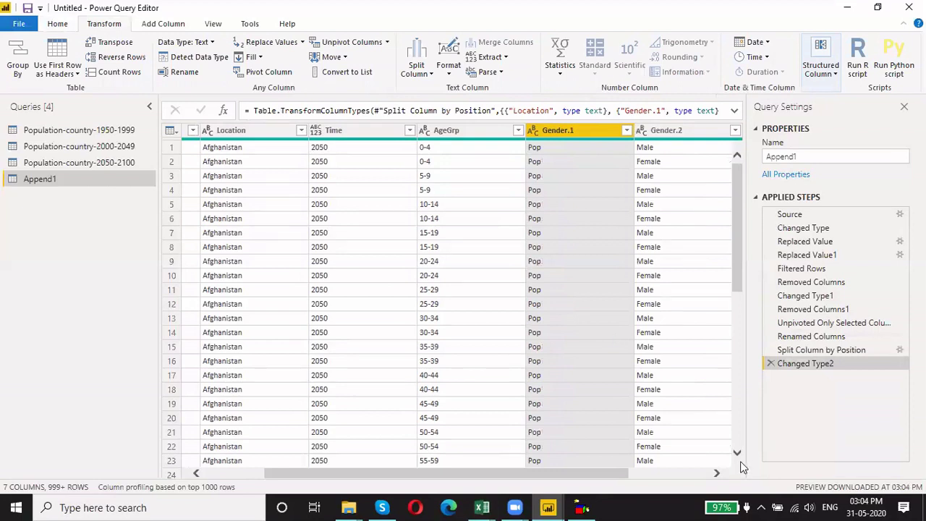
# Remove the Gender.1 column and rename the Gender.2 column as Gender
pyautogui.click(717, 473)
pyautogui.click(716, 474)
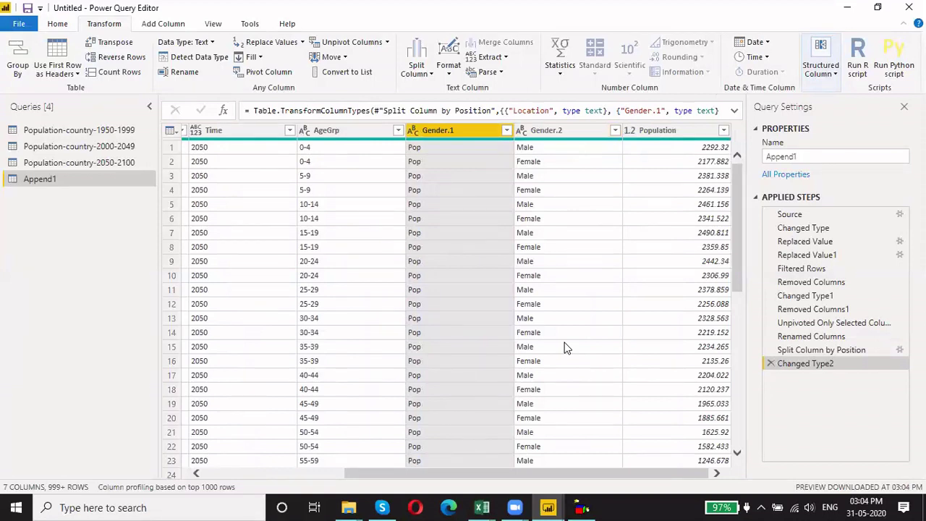
pyautogui.rightClick(451, 132)
pyautogui.click(489, 159)
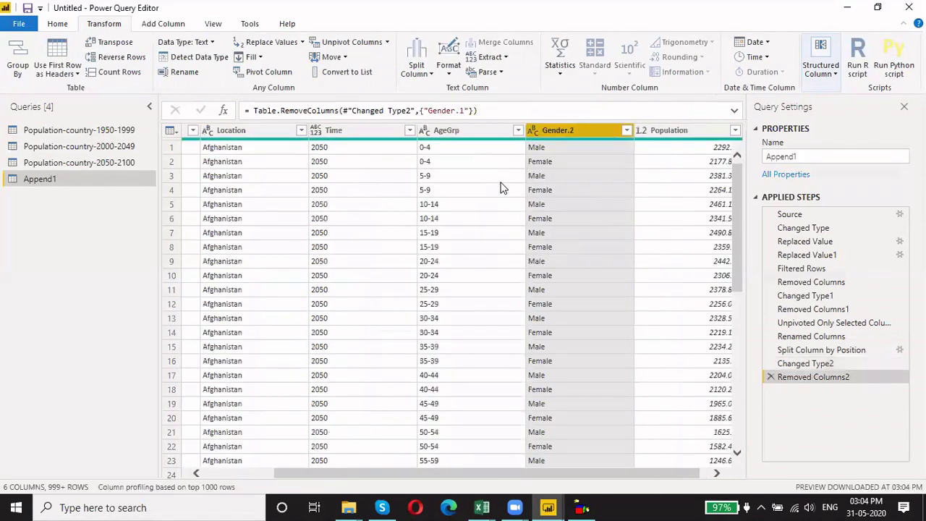
pyautogui.doubleClick(569, 130)
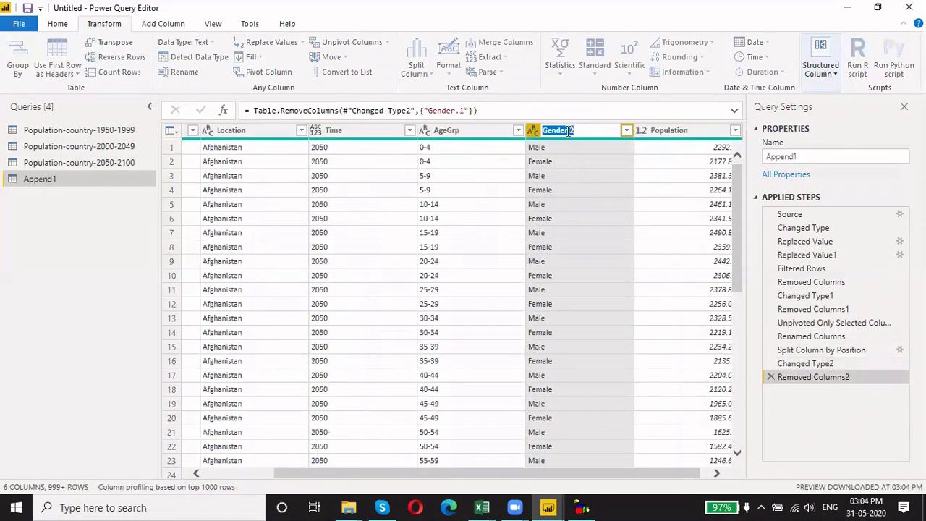
pyautogui.write('Gender')
pyautogui.press('Return')
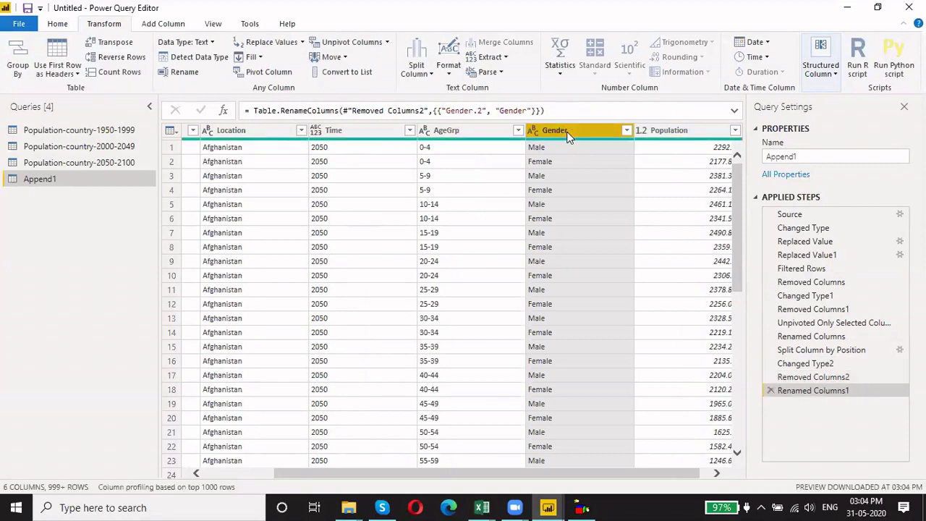
# Try the Date/Time data type on the Time column and delete that type change from the applied steps
pyautogui.hscroll(1, 571, 474)
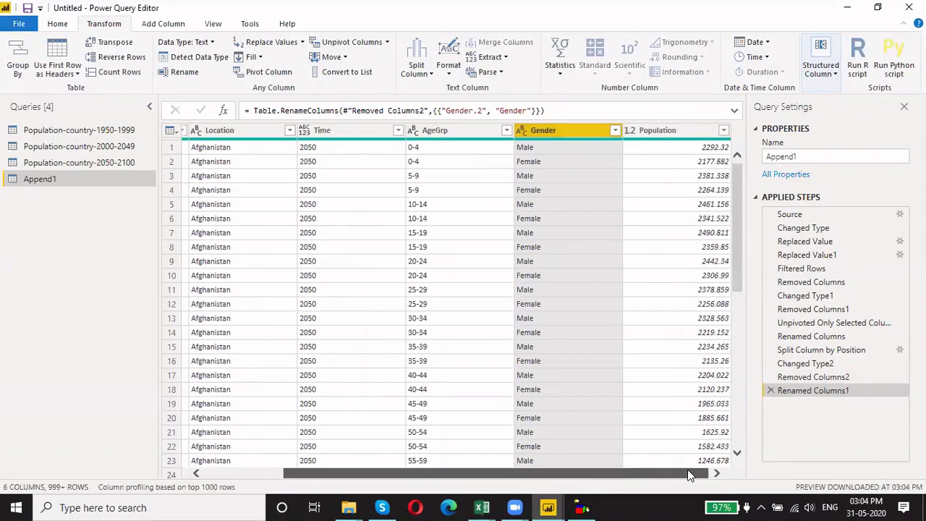
pyautogui.hscroll(-5, 587, 459)
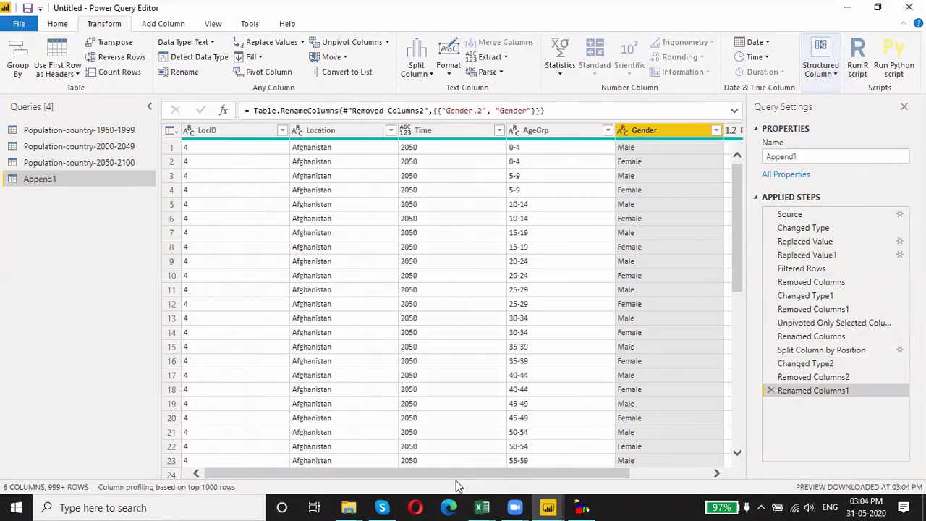
pyautogui.moveTo(463, 474); pyautogui.dragTo(628, 471)
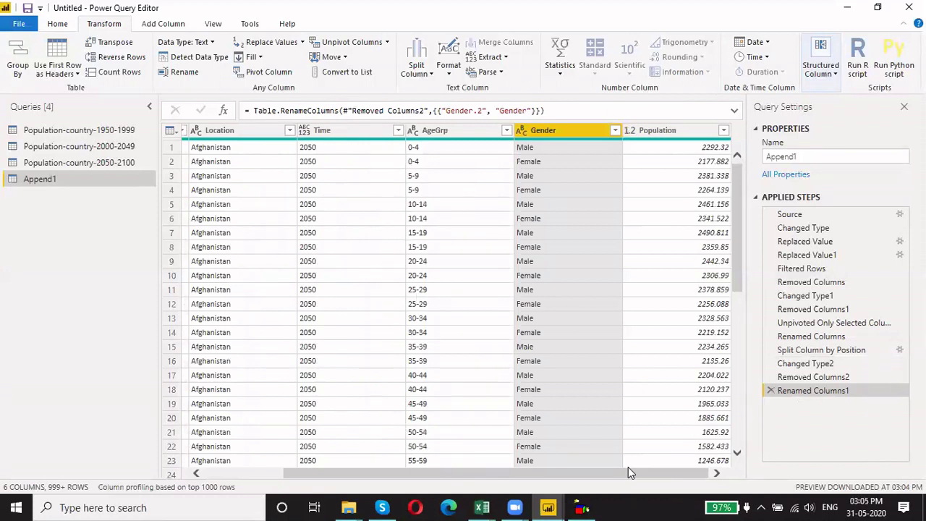
pyautogui.click(304, 130)
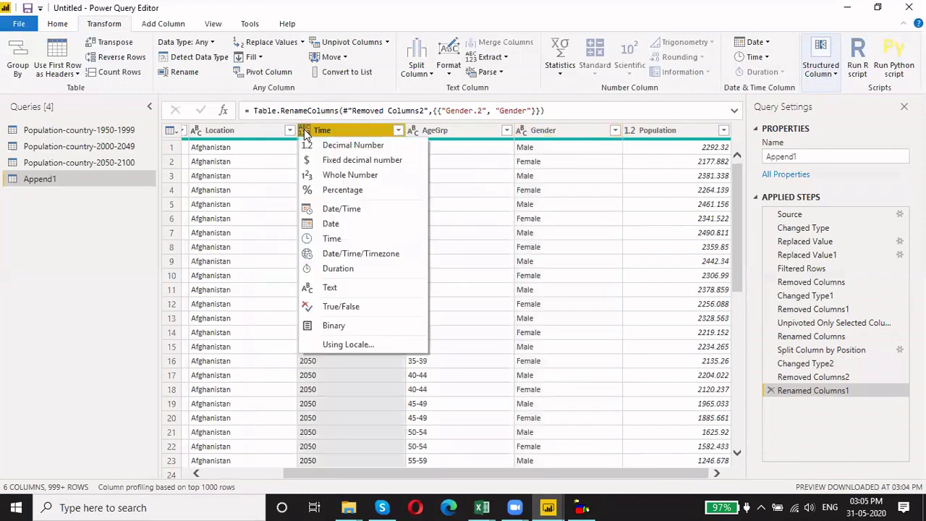
pyautogui.click(347, 210)
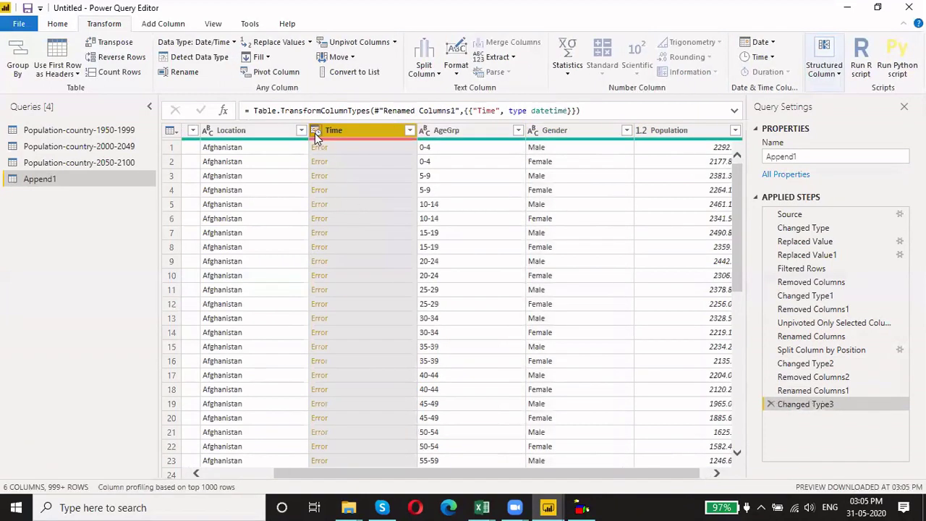
pyautogui.click(316, 130)
pyautogui.click(770, 404)
pyautogui.click(770, 404)
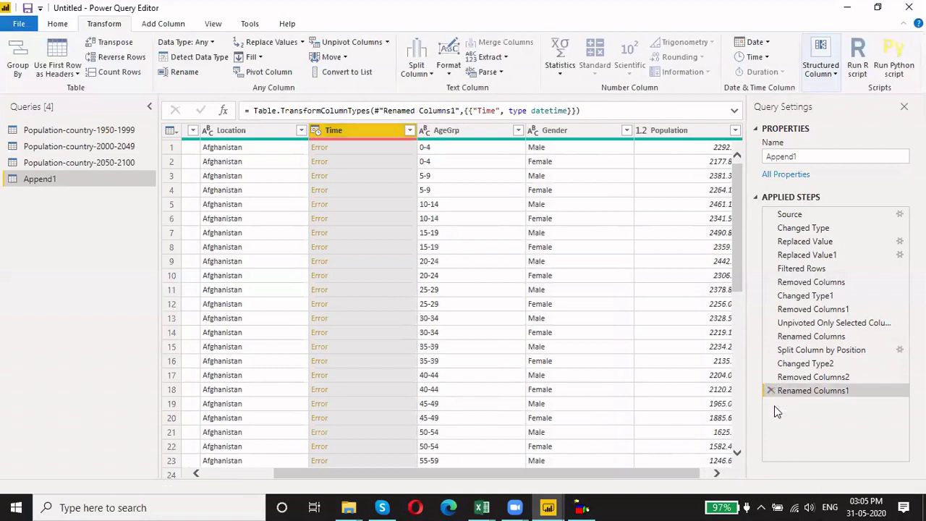
pyautogui.moveTo(680, 472); pyautogui.dragTo(691, 472)
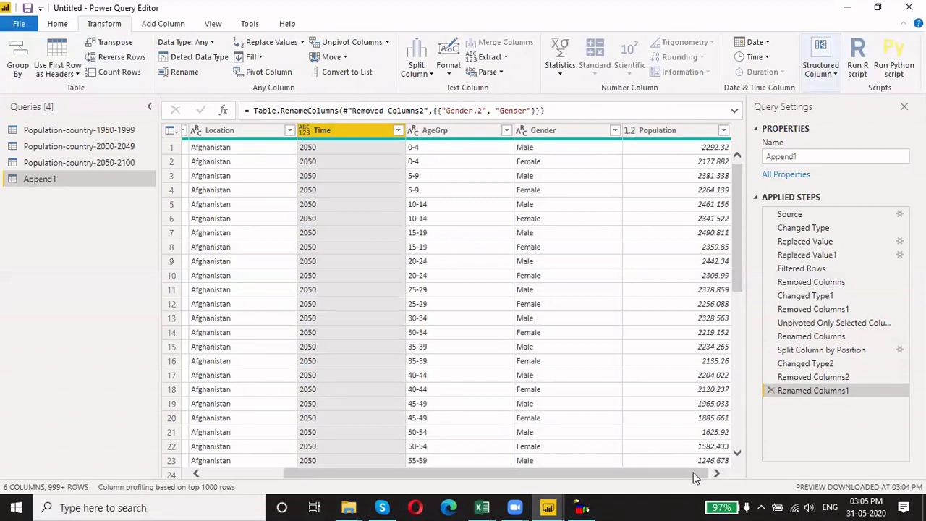
# Review the column split options for Gender and the query's applied steps before and after the split
pyautogui.click(543, 131)
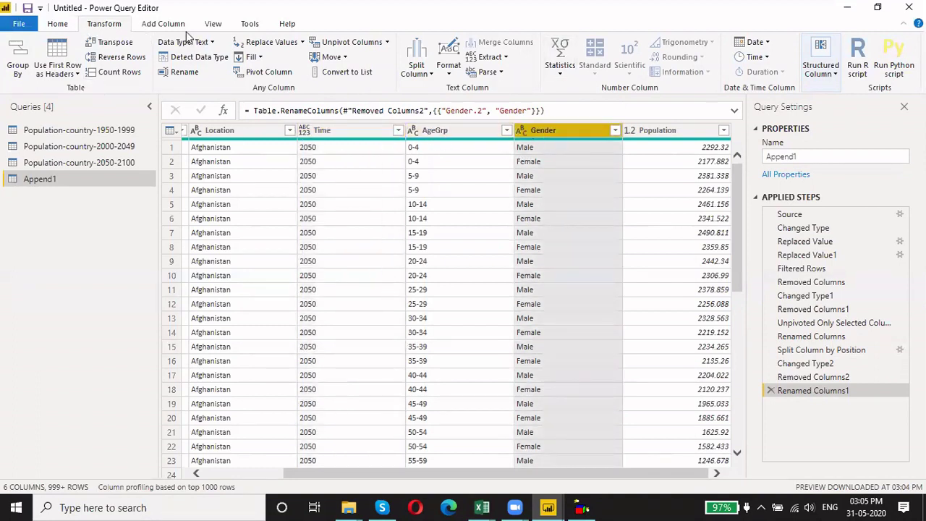
pyautogui.click(64, 28)
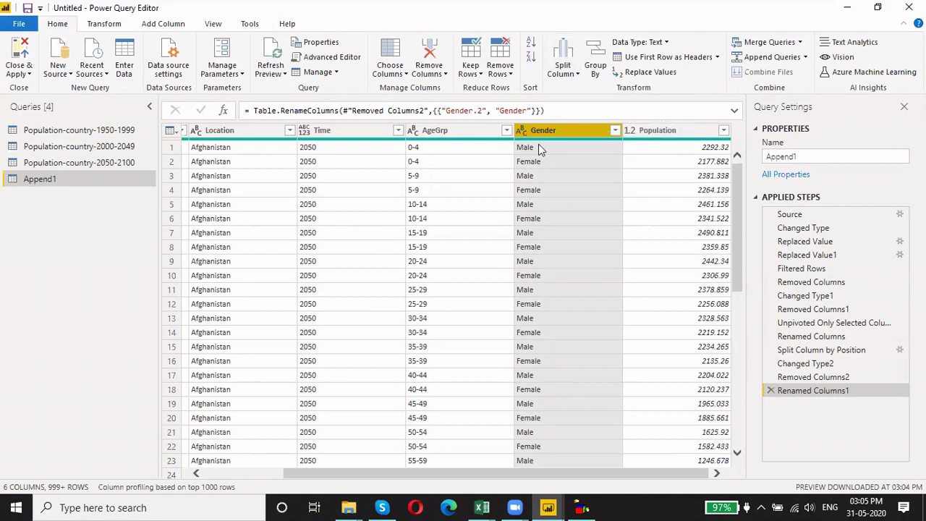
pyautogui.click(571, 72)
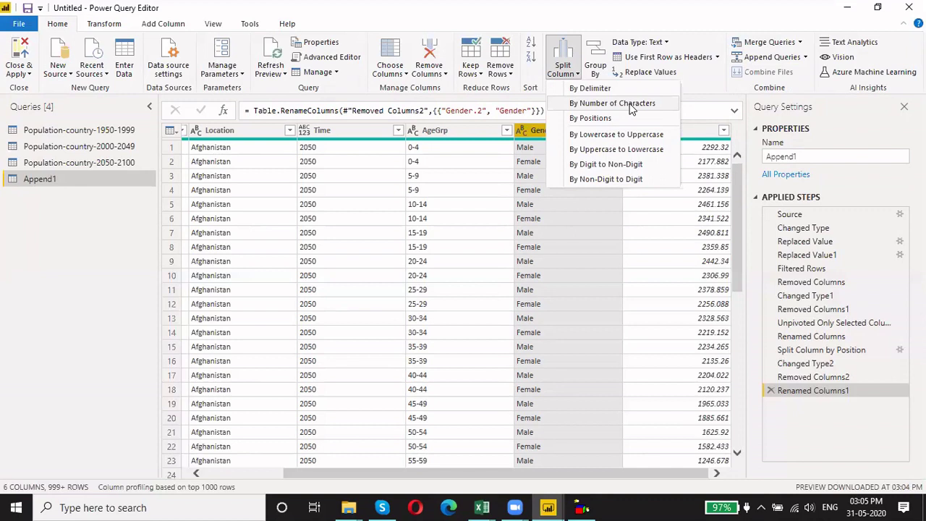
pyautogui.click(792, 362)
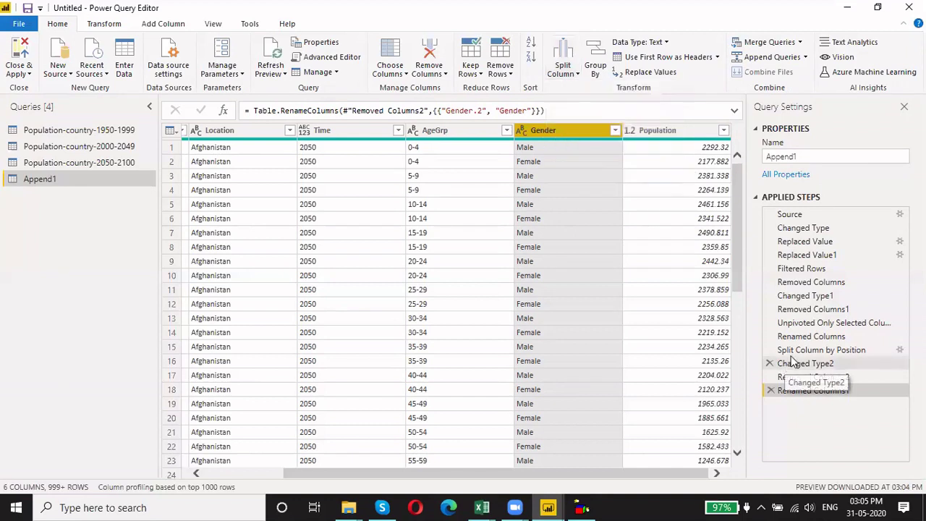
pyautogui.click(792, 350)
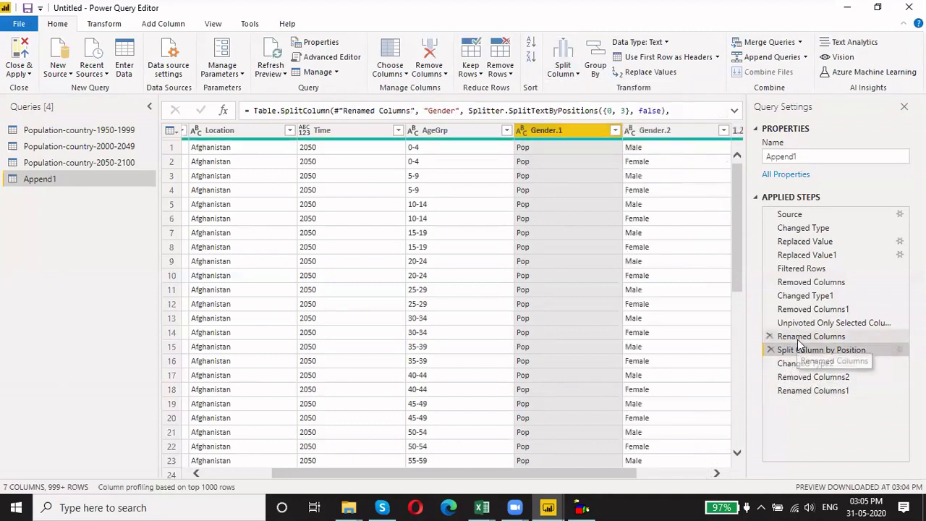
pyautogui.click(798, 340)
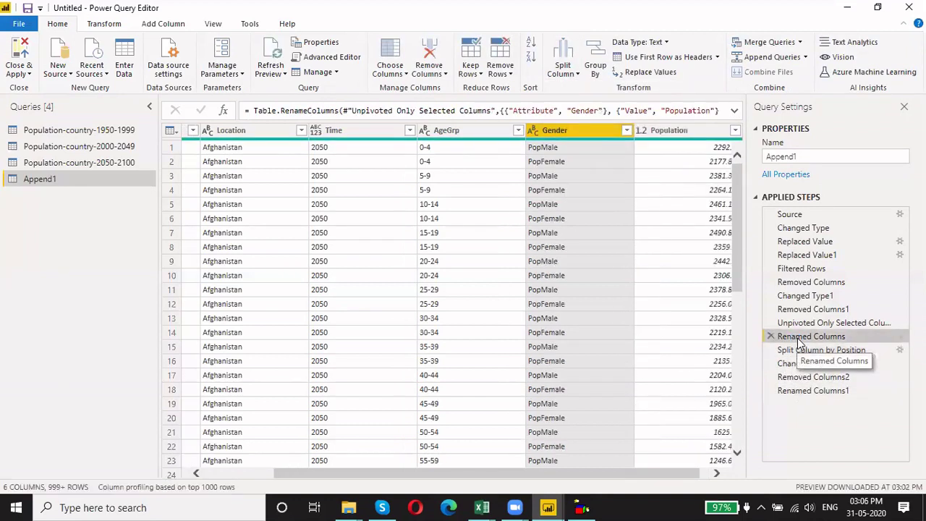
pyautogui.click(575, 75)
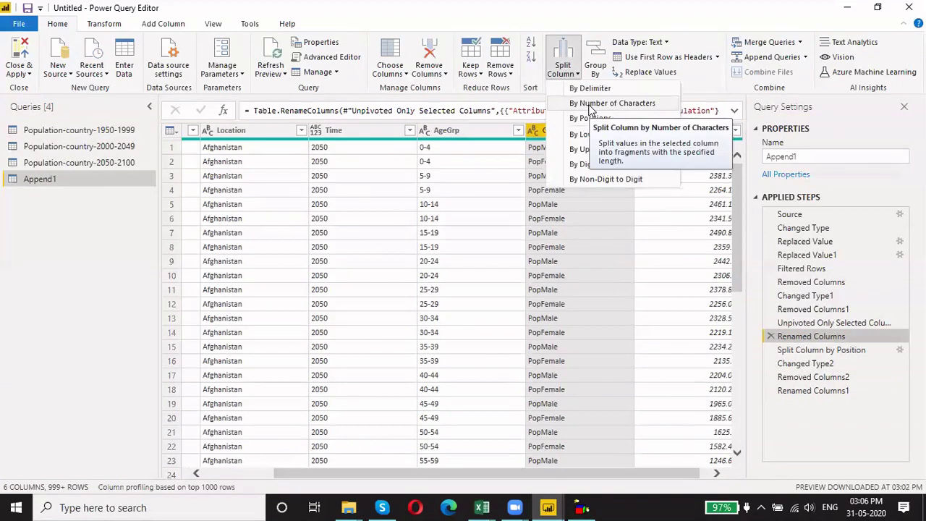
# Delete the applied steps from Renamed Columns1 back through Split Column by Position
pyautogui.click(810, 349)
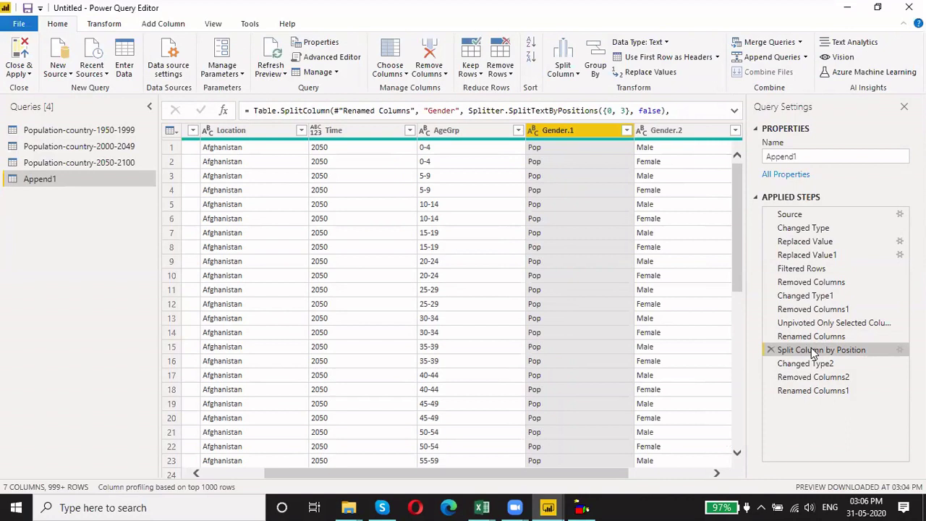
pyautogui.click(770, 391)
pyautogui.click(770, 377)
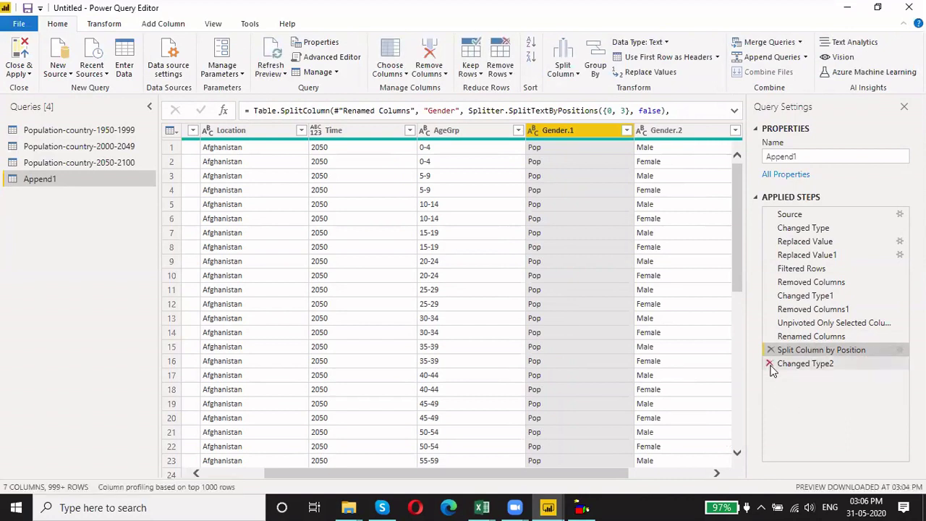
pyautogui.click(769, 363)
pyautogui.click(770, 350)
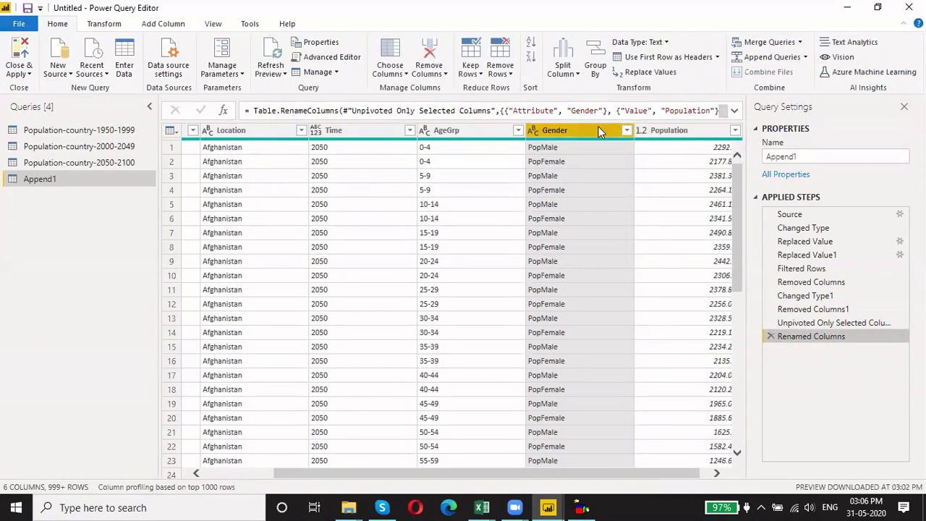
# Split the Gender column again by number of characters: 3 characters, once, as far left as possible
pyautogui.click(103, 26)
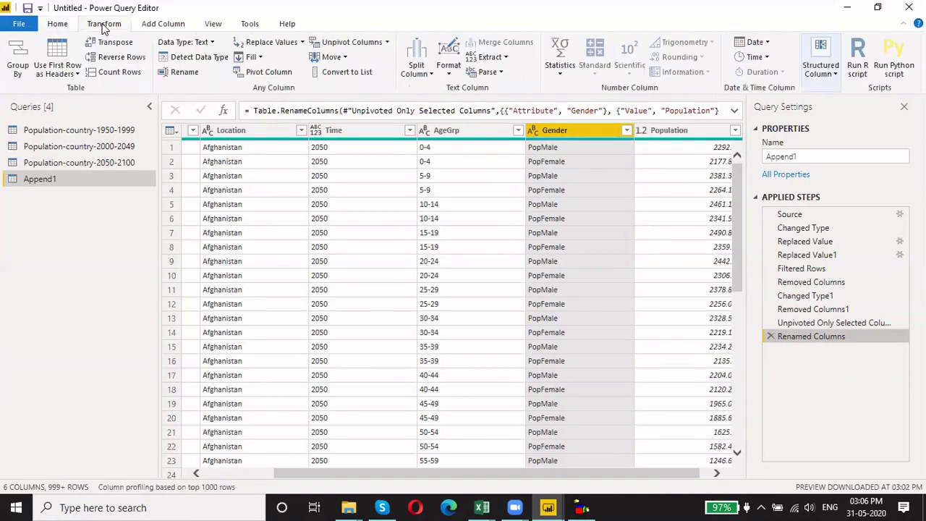
pyautogui.click(420, 73)
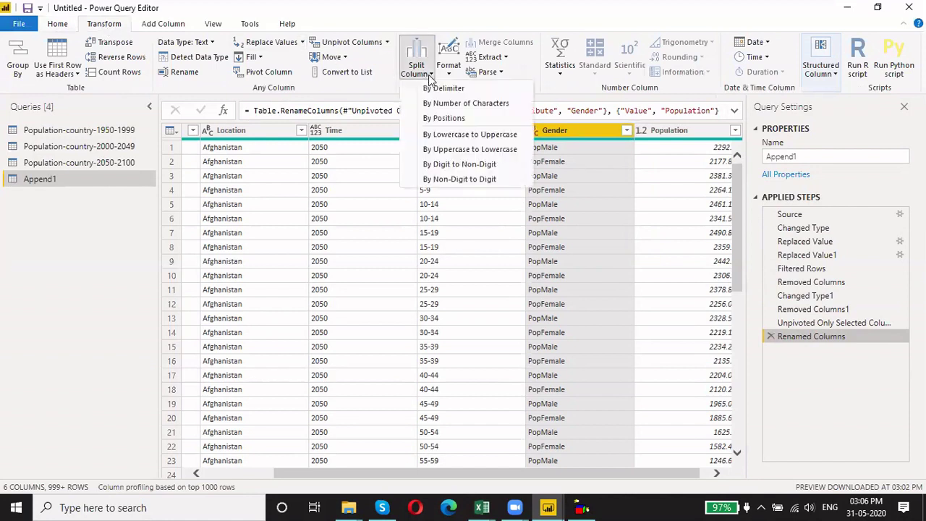
pyautogui.click(468, 106)
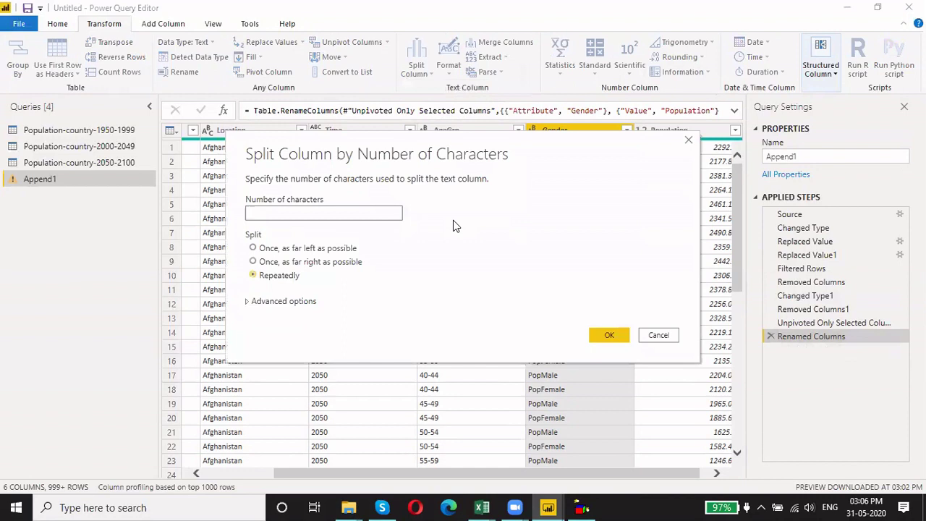
pyautogui.write('3')
pyautogui.click(255, 248)
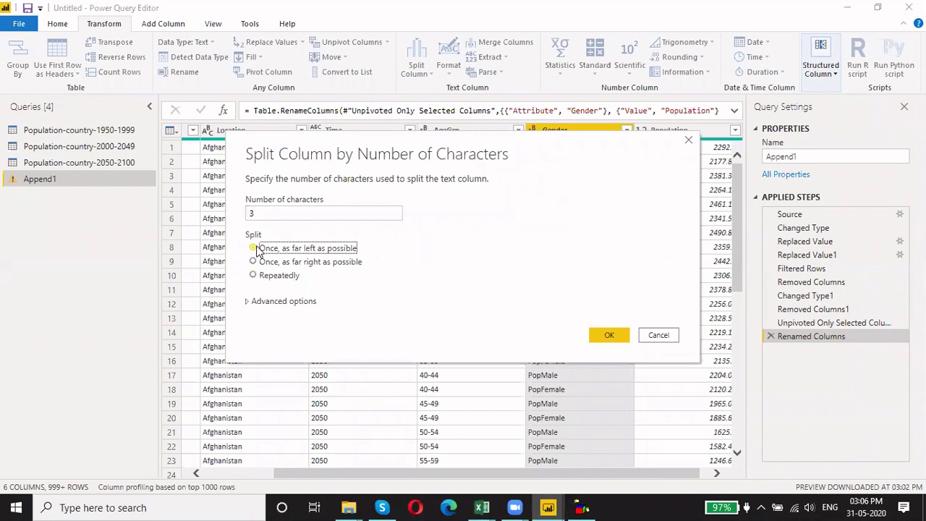
pyautogui.click(610, 335)
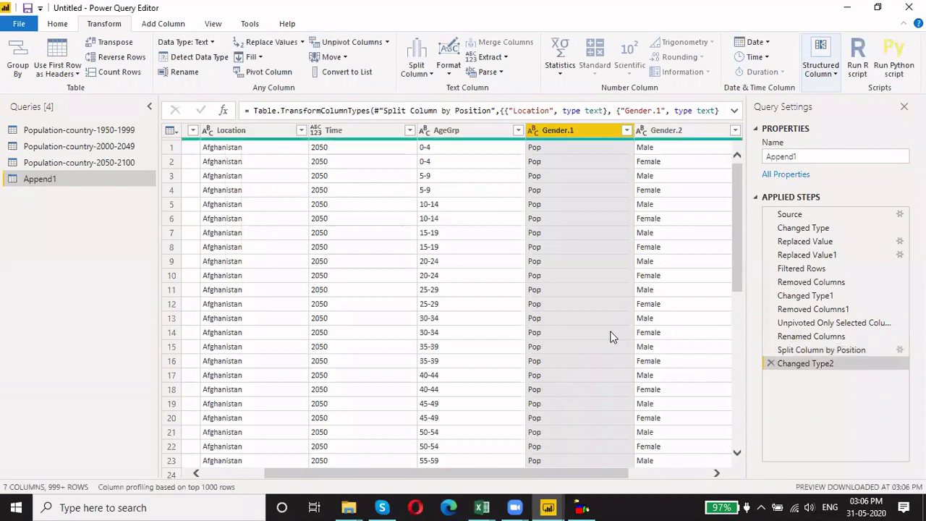
# Remove the Gender.1 column holding the Pop prefix from the Append1 query
pyautogui.moveTo(604, 473); pyautogui.dragTo(698, 472)
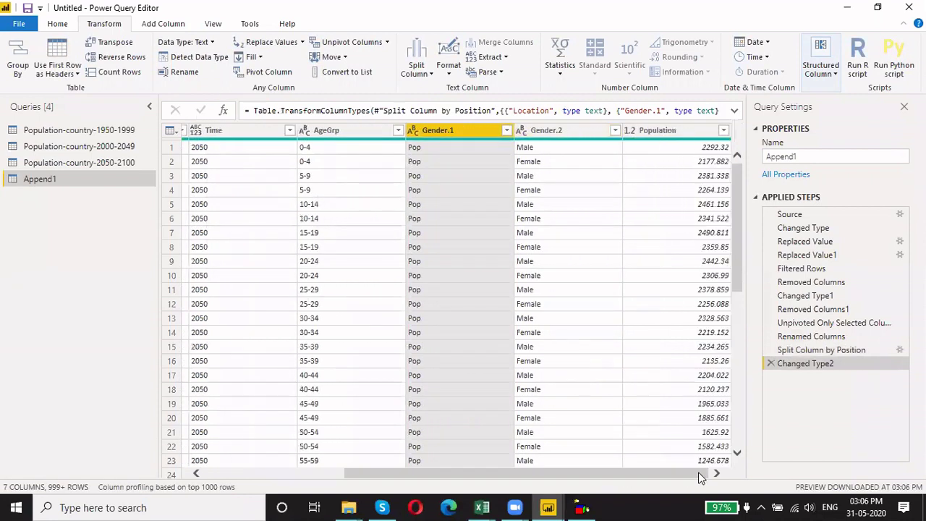
pyautogui.rightClick(454, 130)
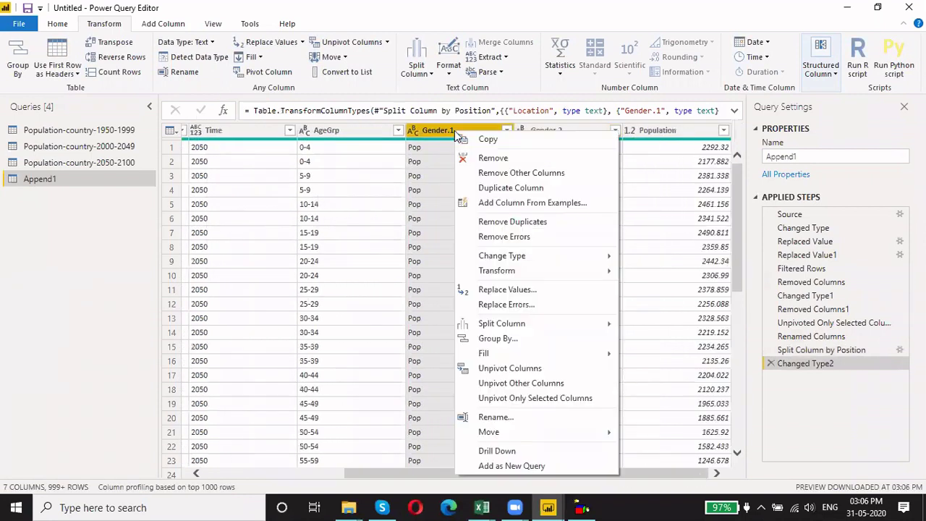
pyautogui.click(481, 159)
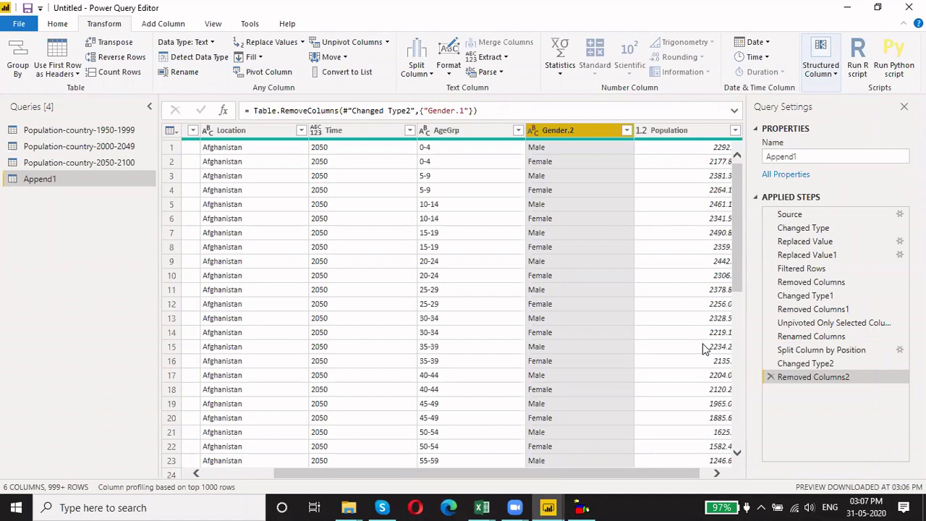
# Delete the applied steps Removed Columns2, Changed Type2 and Split Column by Position
pyautogui.click(770, 377)
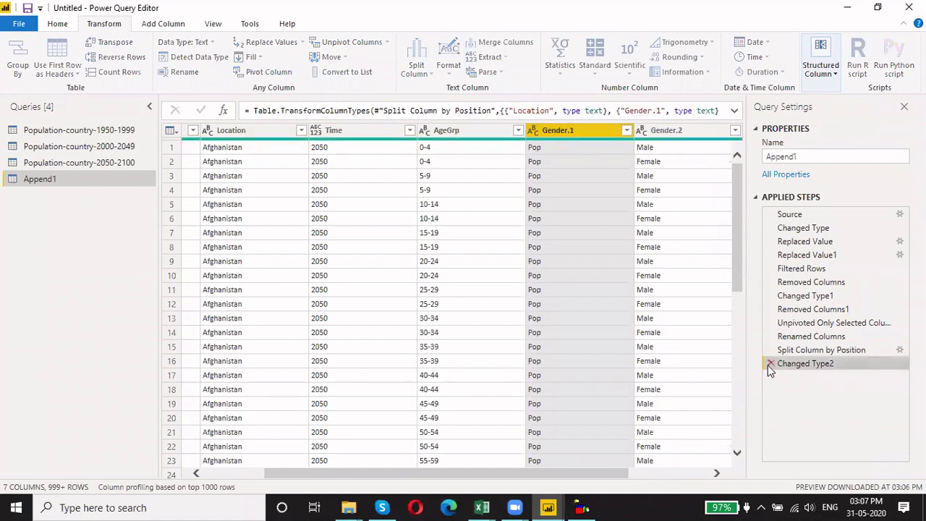
pyautogui.click(771, 363)
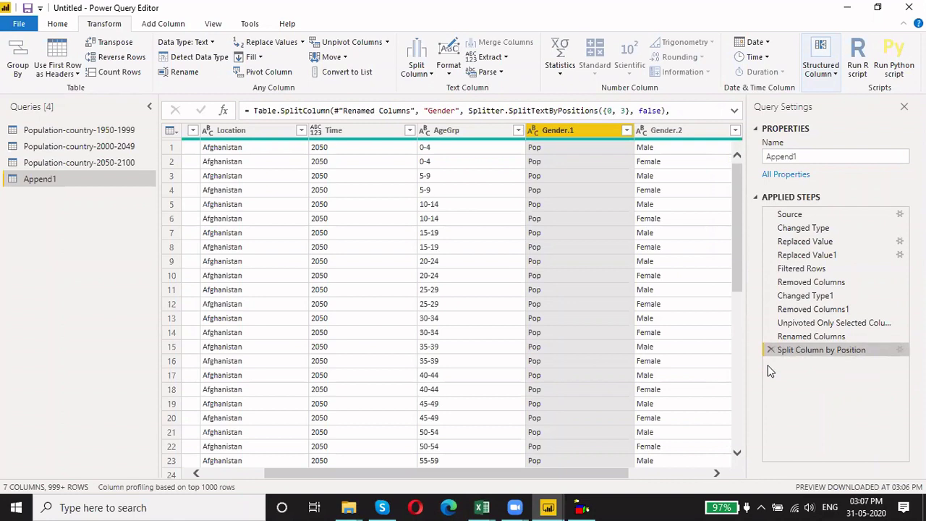
pyautogui.click(770, 350)
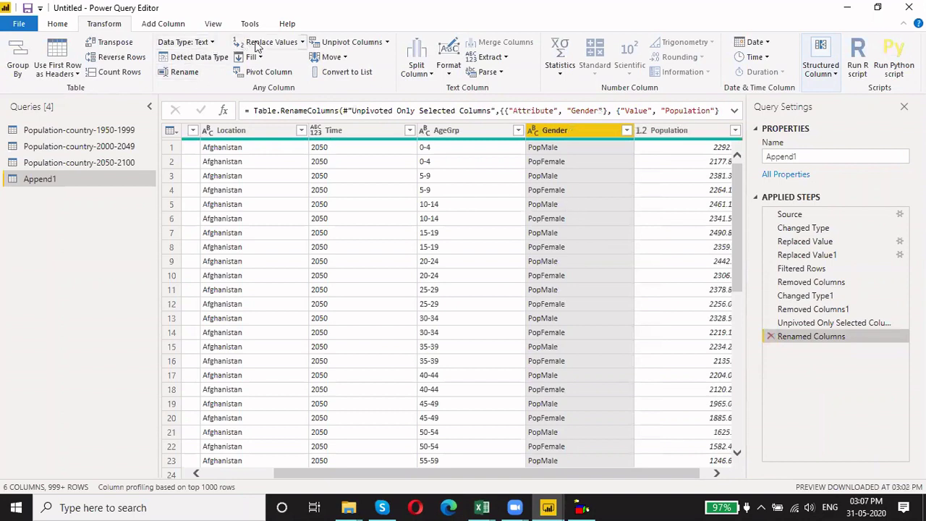
# Try replacing "Pop" with an empty value in the Gender column and delete that replacement from the applied steps
pyautogui.click(255, 44)
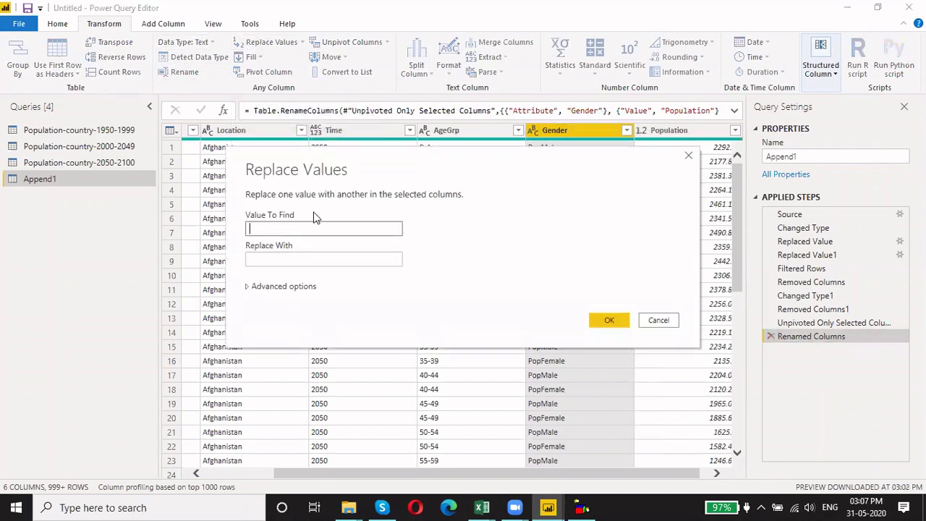
pyautogui.write('Pop')
pyautogui.press('Tab')
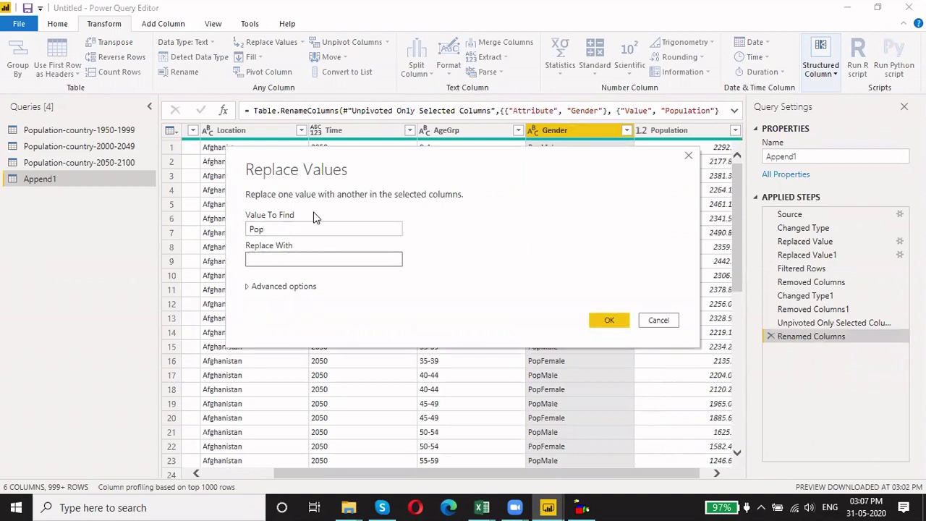
pyautogui.click(626, 324)
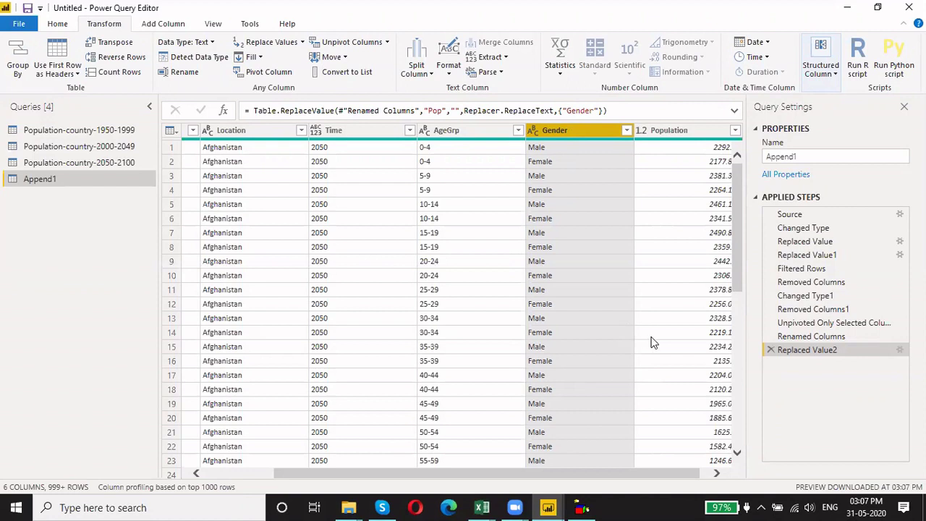
pyautogui.click(771, 350)
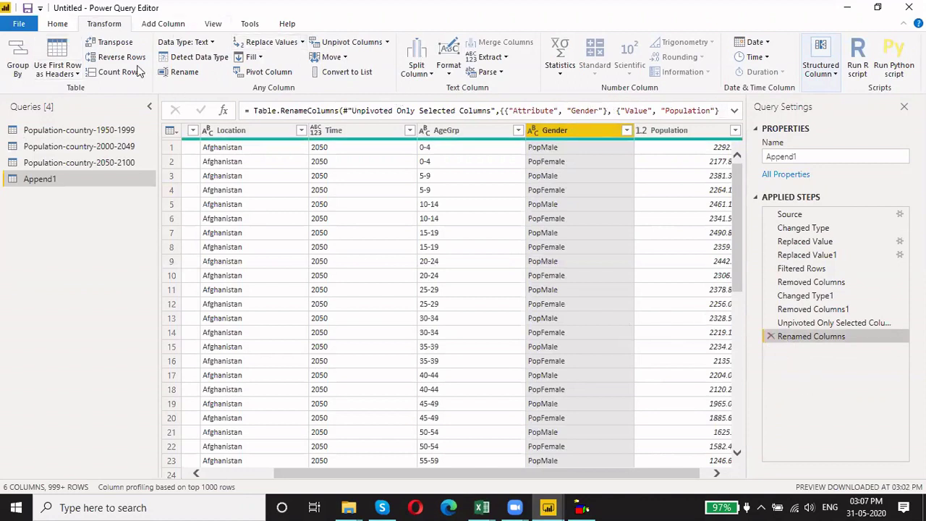
# Split the Gender column by number of characters, using 3 characters once, as far left as possible
pyautogui.click(69, 26)
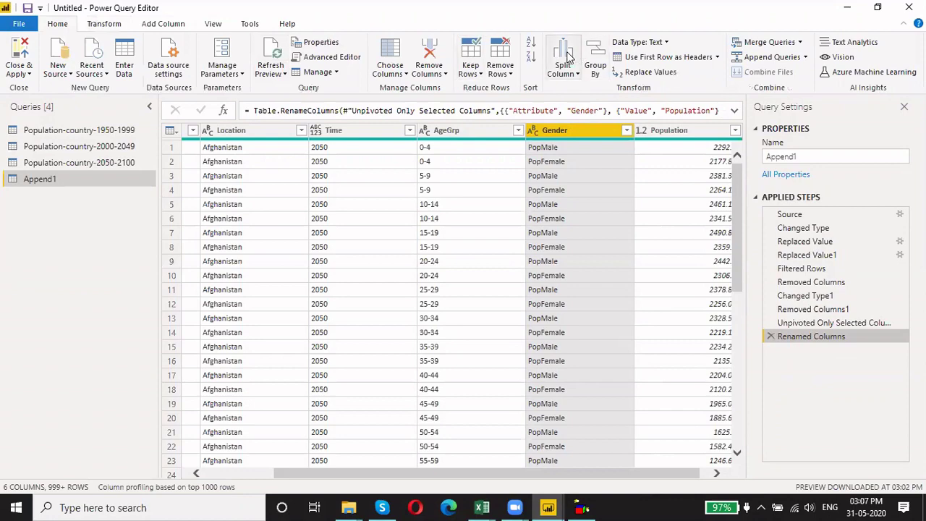
pyautogui.click(563, 67)
pyautogui.click(609, 104)
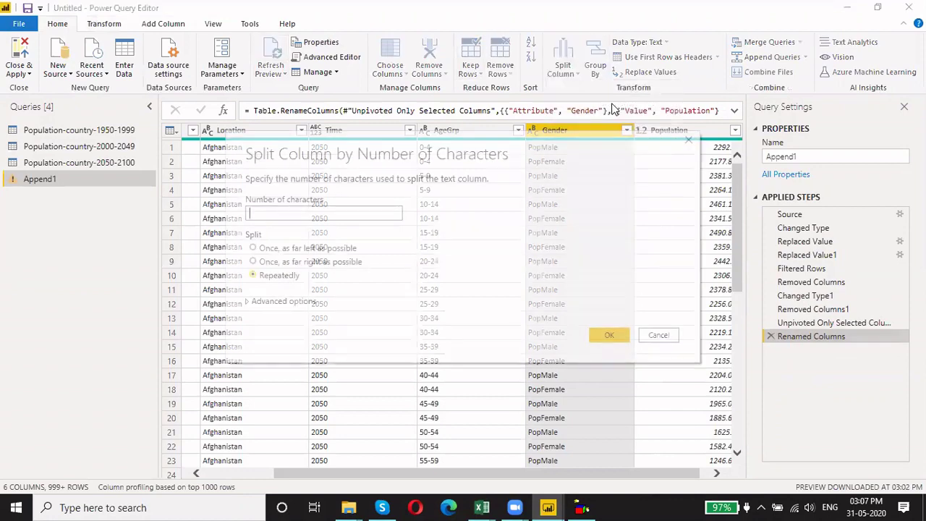
pyautogui.write('3')
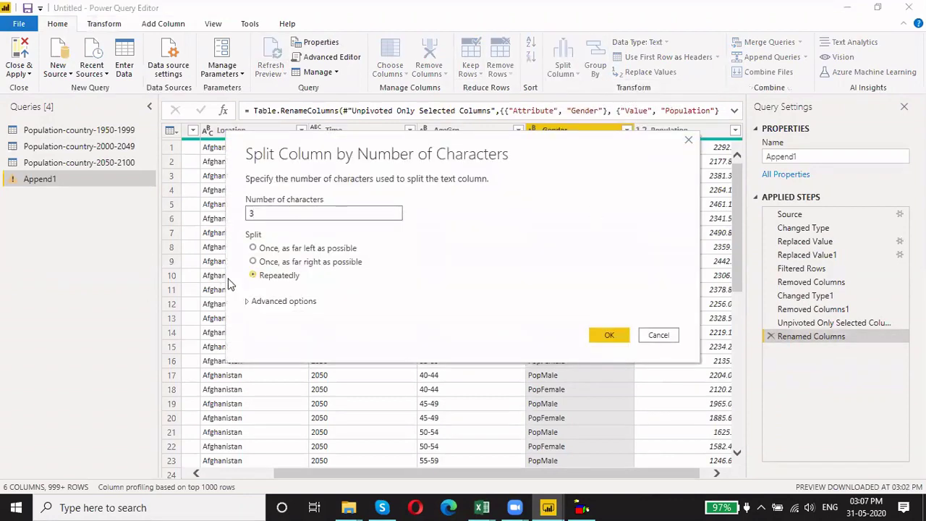
pyautogui.click(253, 248)
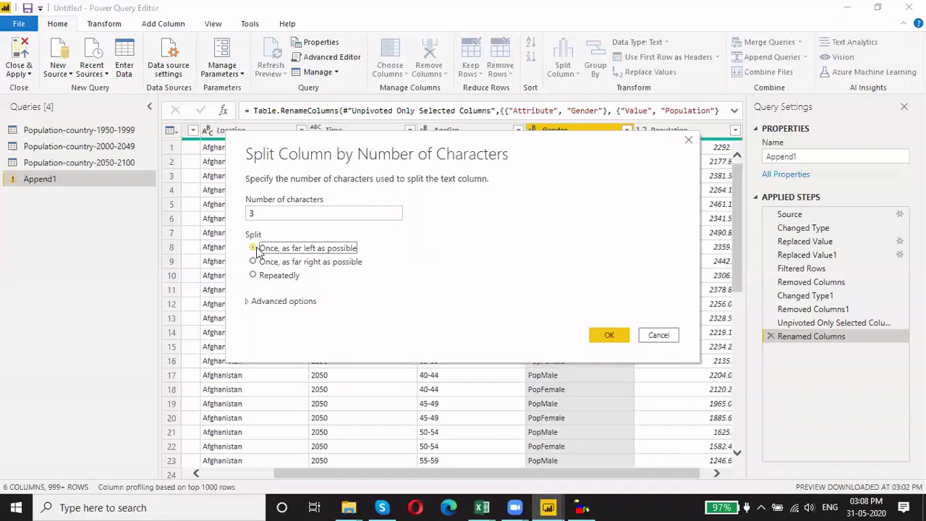
pyautogui.click(598, 335)
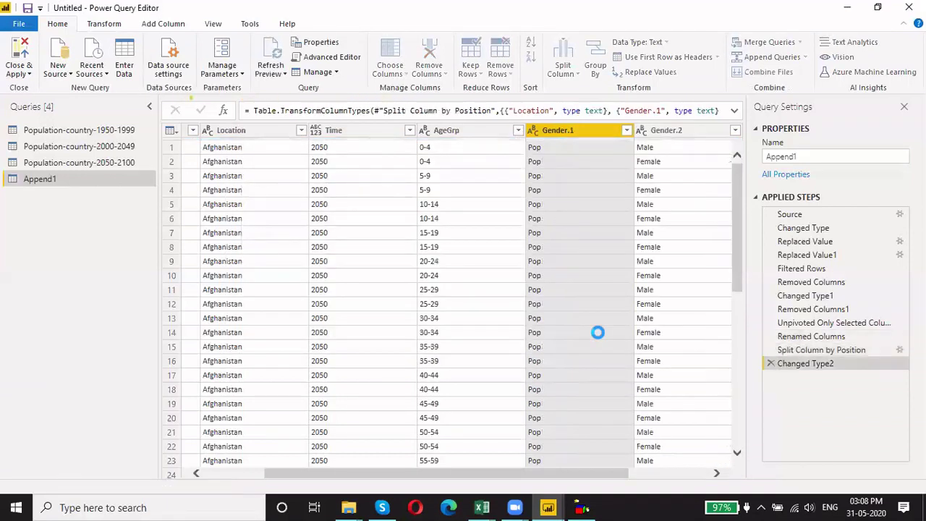
# Remove the Gender.1 column produced by the new split
pyautogui.moveTo(560, 472); pyautogui.dragTo(605, 470)
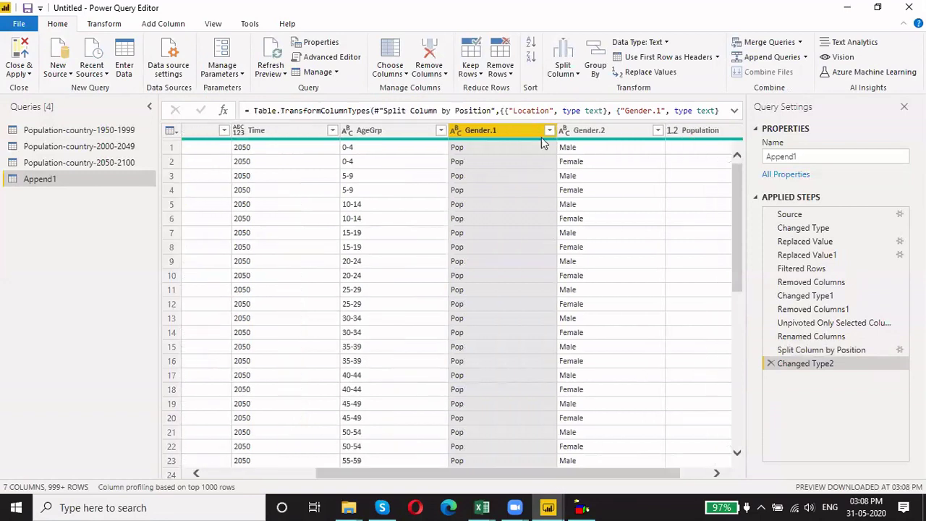
pyautogui.rightClick(514, 128)
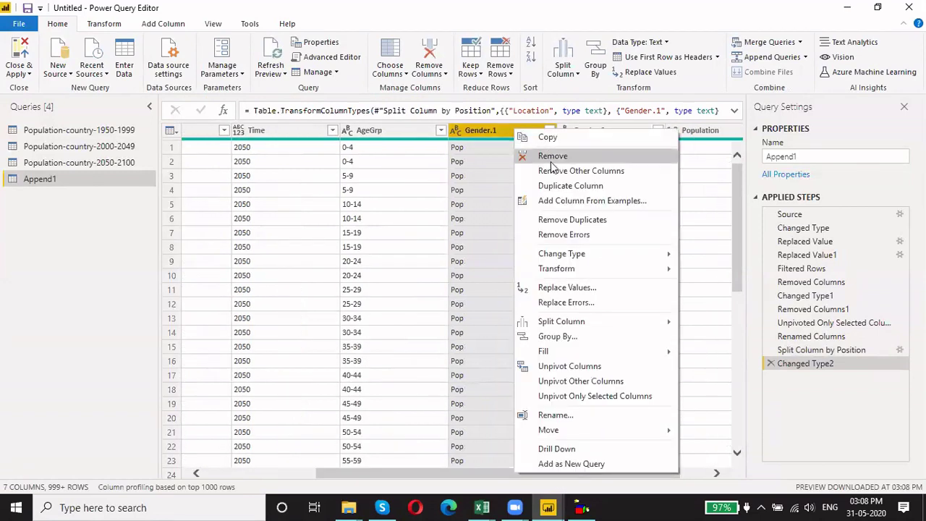
pyautogui.click(550, 154)
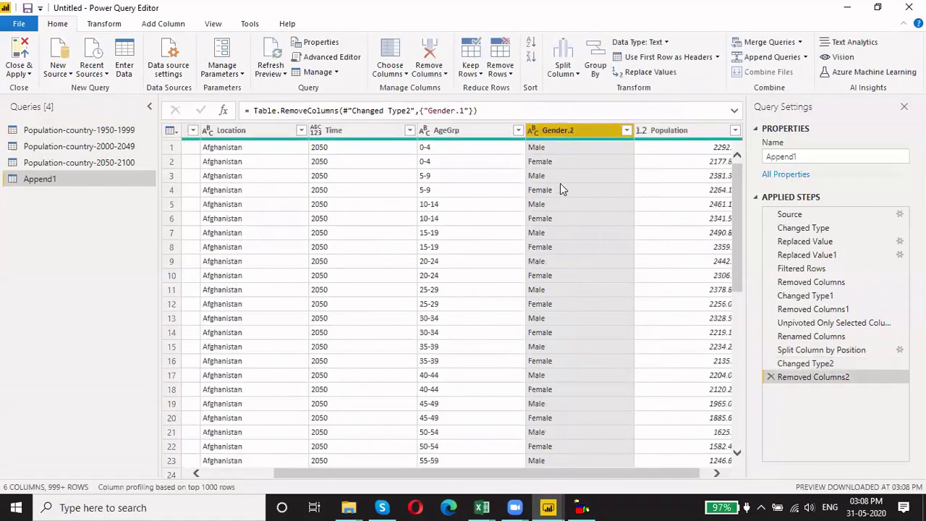
# Rename the Gender.2 column to Gender
pyautogui.doubleClick(569, 137)
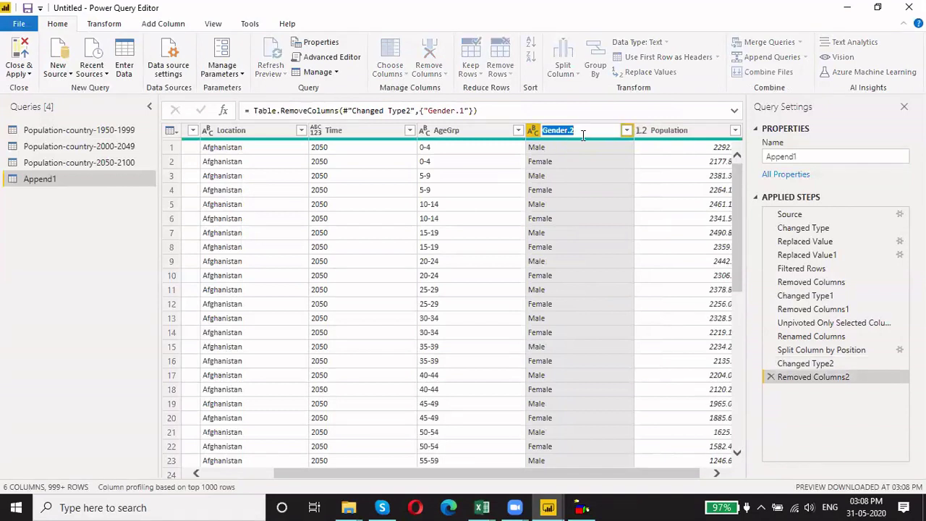
pyautogui.click(583, 136)
pyautogui.press('BackSpace')
pyautogui.press('BackSpace')
pyautogui.press('Return')
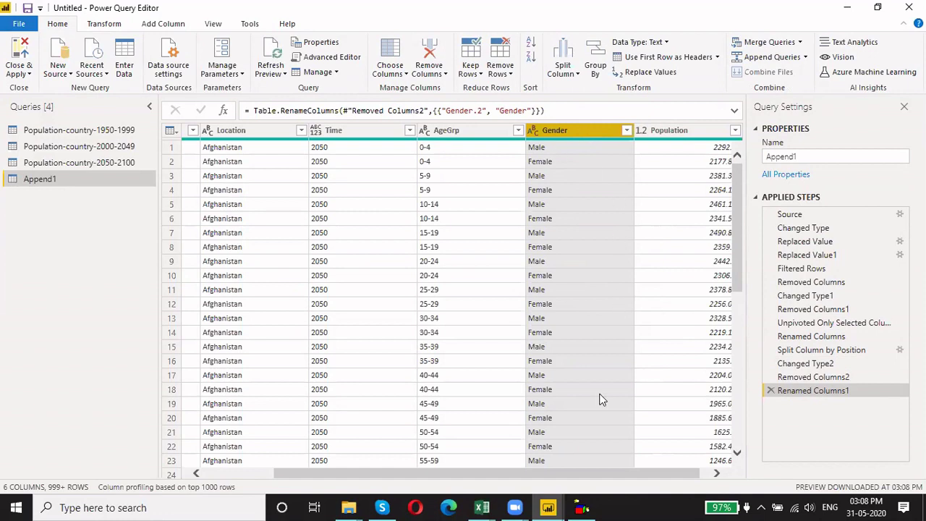
# Disable loading for the three source queries Population-country-1950-1999, Population-country-2000-2049 and Population-country-2050-2100
pyautogui.hscroll(1, 596, 475)
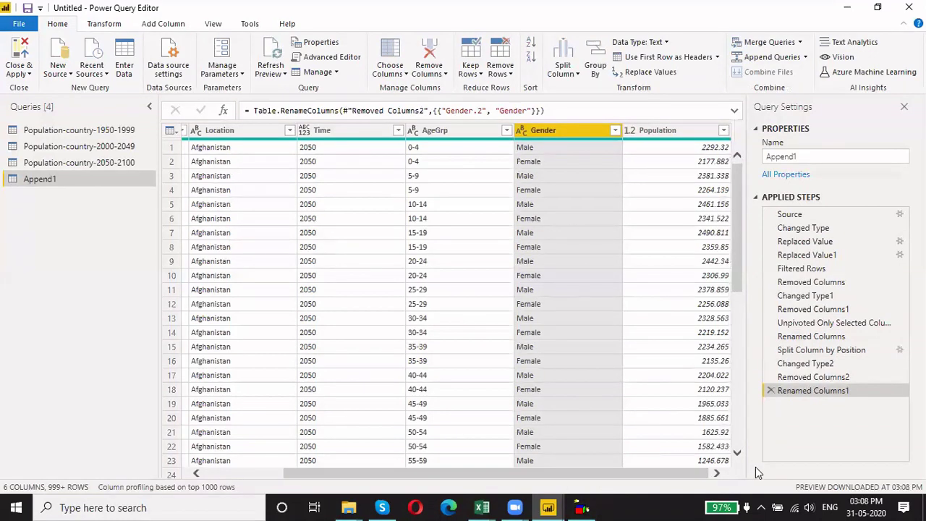
pyautogui.rightClick(60, 136)
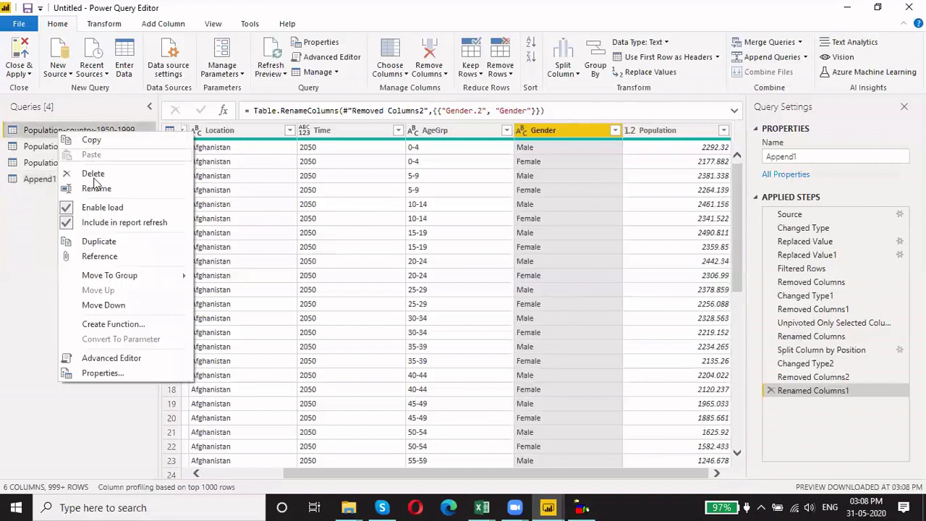
pyautogui.click(110, 210)
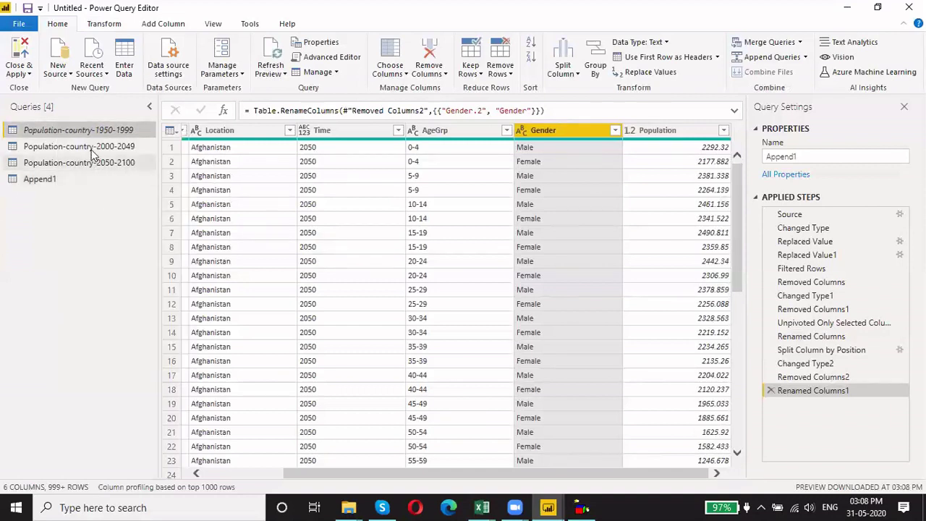
pyautogui.rightClick(93, 149)
pyautogui.click(130, 227)
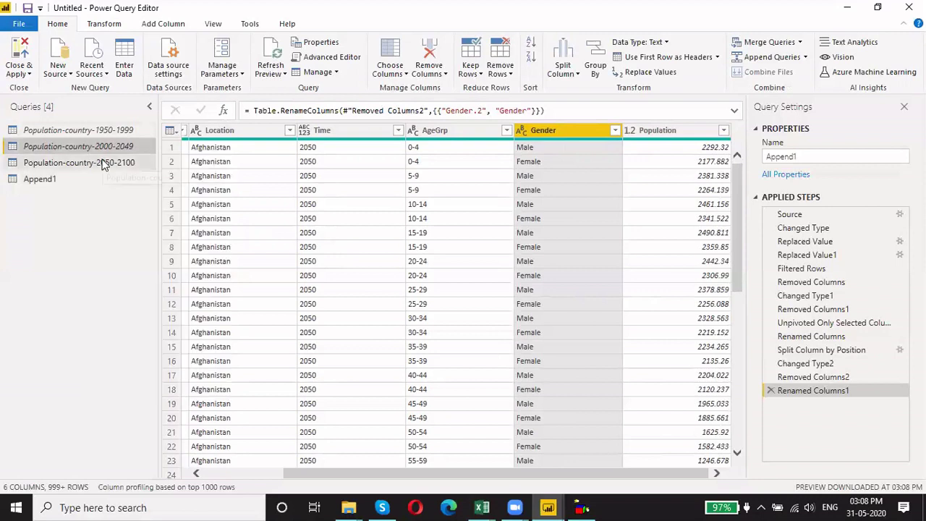
pyautogui.rightClick(108, 161)
pyautogui.click(148, 238)
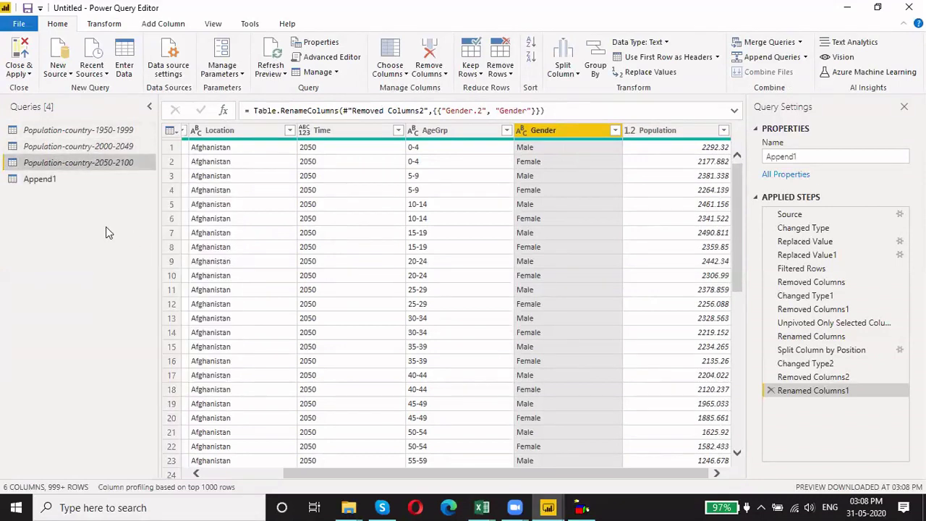
# Rename the Append1 query as Append_Population
pyautogui.doubleClick(42, 178)
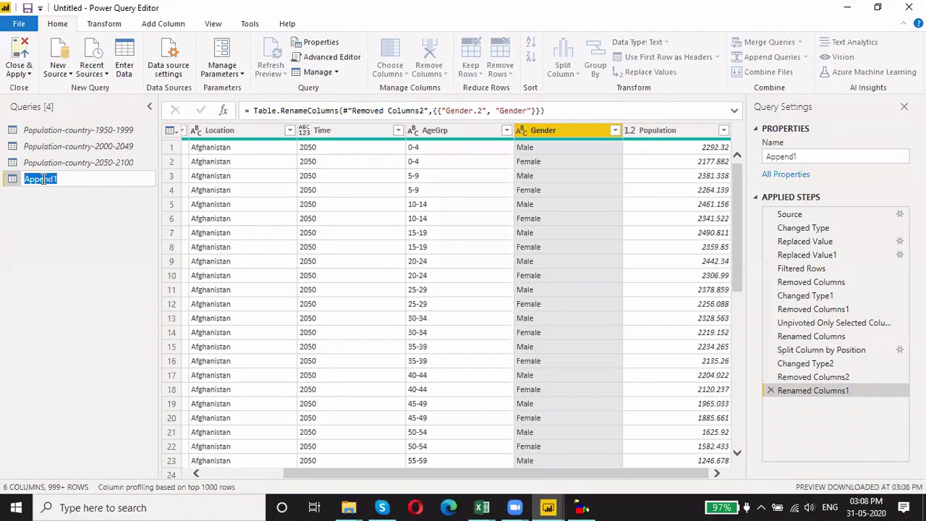
pyautogui.press('End')
pyautogui.press('BackSpace')
pyautogui.write('_')
pyautogui.write('Pupu')
pyautogui.write('latio')
pyautogui.press('BackSpace')
pyautogui.press('BackSpace')
pyautogui.press('BackSpace')
pyautogui.press('BackSpace')
pyautogui.press('BackSpace')
pyautogui.press('BackSpace')
pyautogui.press('BackSpace')
pyautogui.press('BackSpace')
pyautogui.write('opulation')
pyautogui.press('Return')
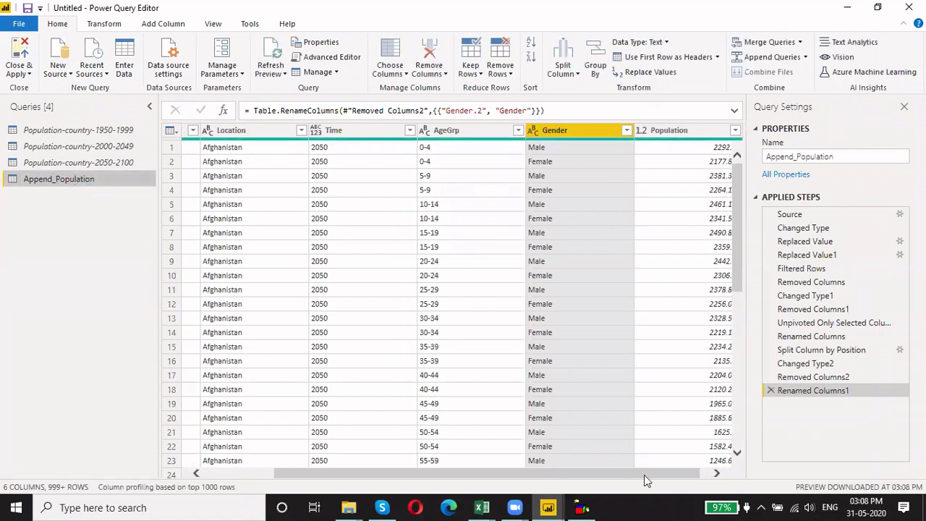
# Apply the query changes and close the Power Query Editor
pyautogui.hscroll(1, 679, 474)
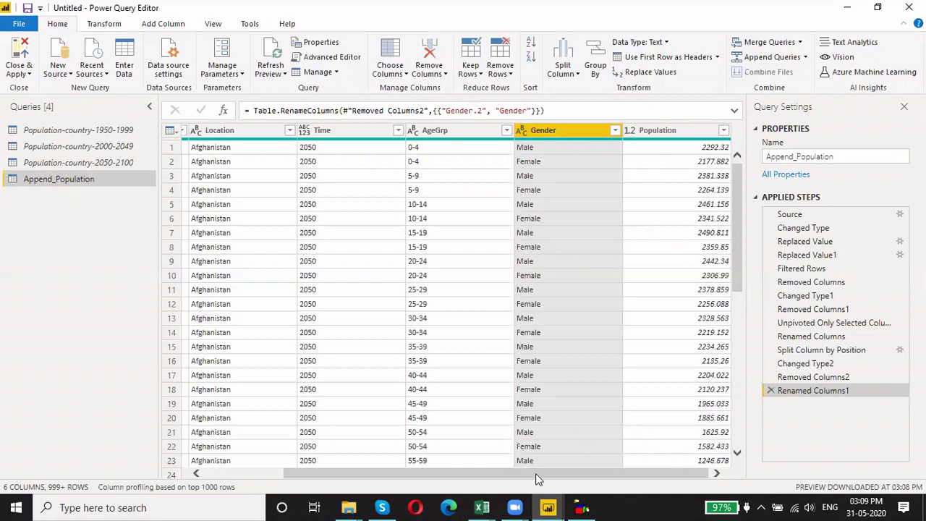
pyautogui.moveTo(539, 473)
pyautogui.mouseDown()
pyautogui.moveTo(460, 474)
pyautogui.moveTo(546, 464)
pyautogui.mouseUp()
pyautogui.click(23, 72)
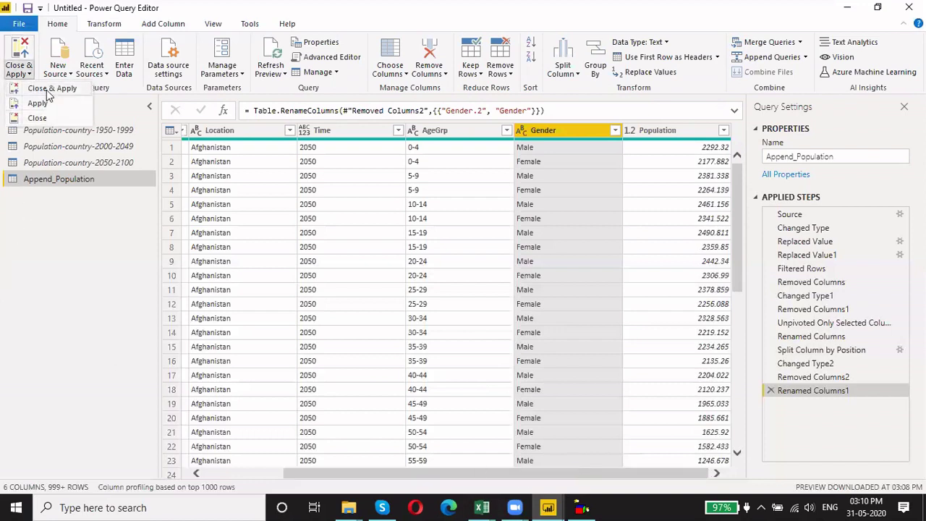
pyautogui.click(46, 90)
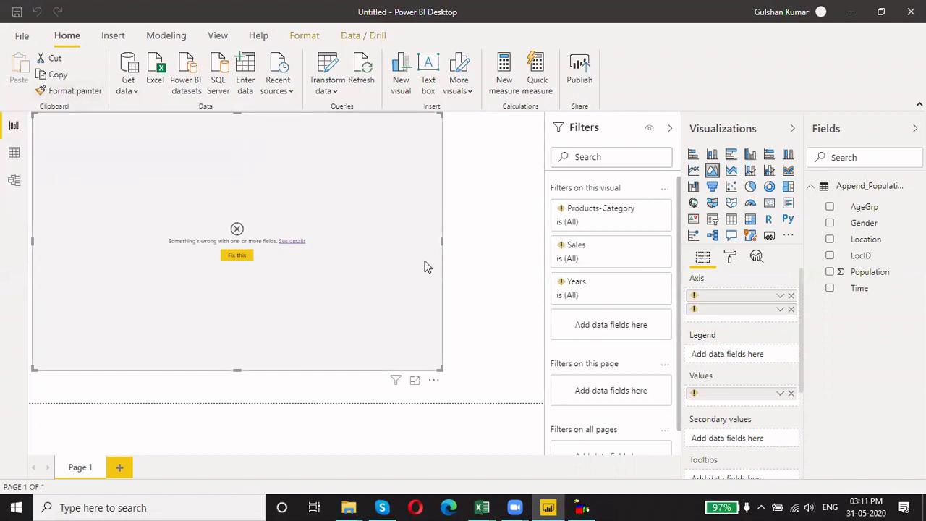
# Delete the broken area chart from the report page and add a table visual with the Gender and Population fields
pyautogui.press('Delete')
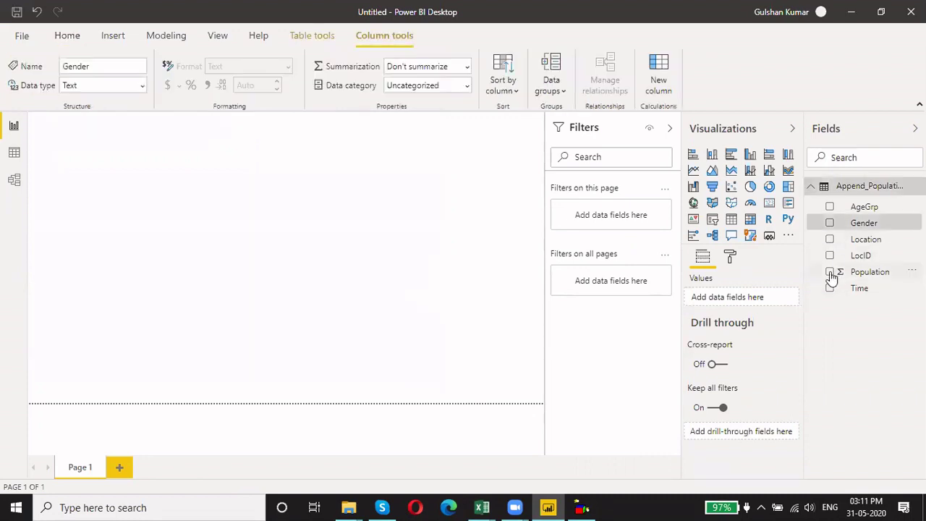
pyautogui.click(830, 223)
pyautogui.click(834, 271)
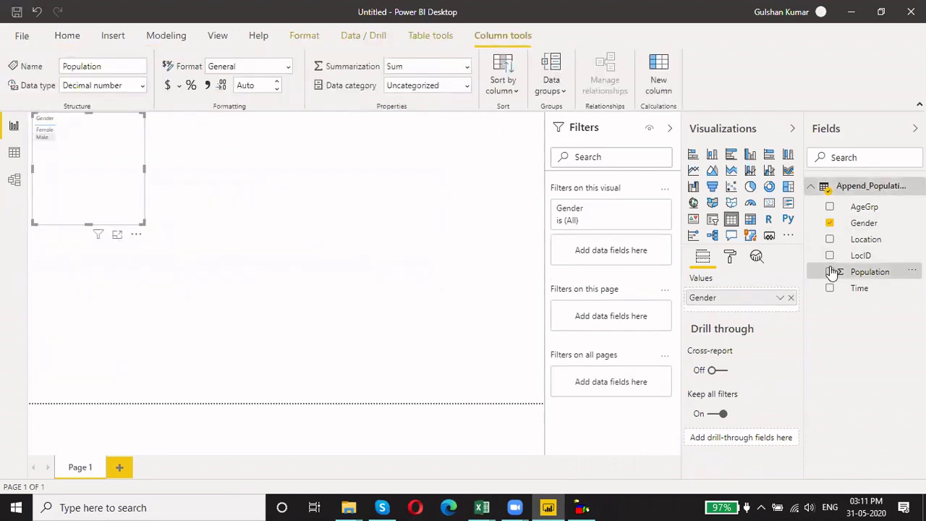
pyautogui.click(831, 271)
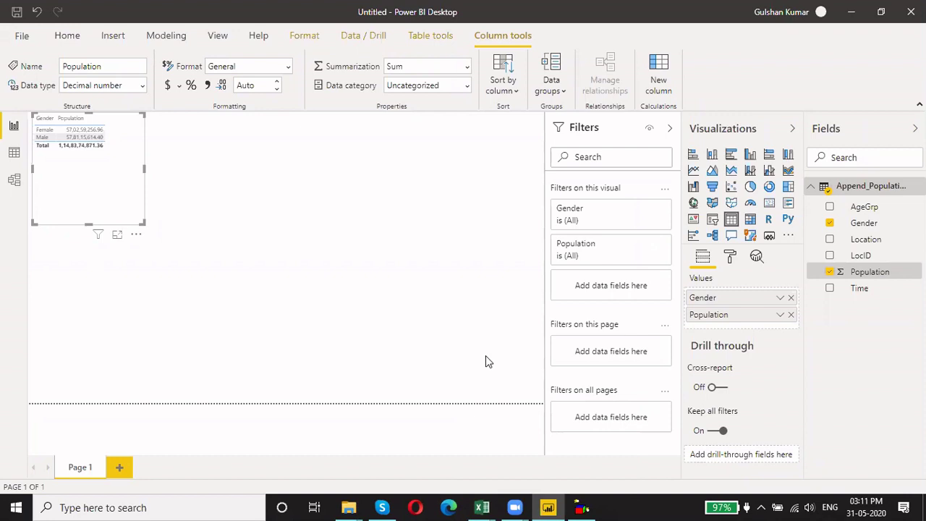
pyautogui.click(448, 506)
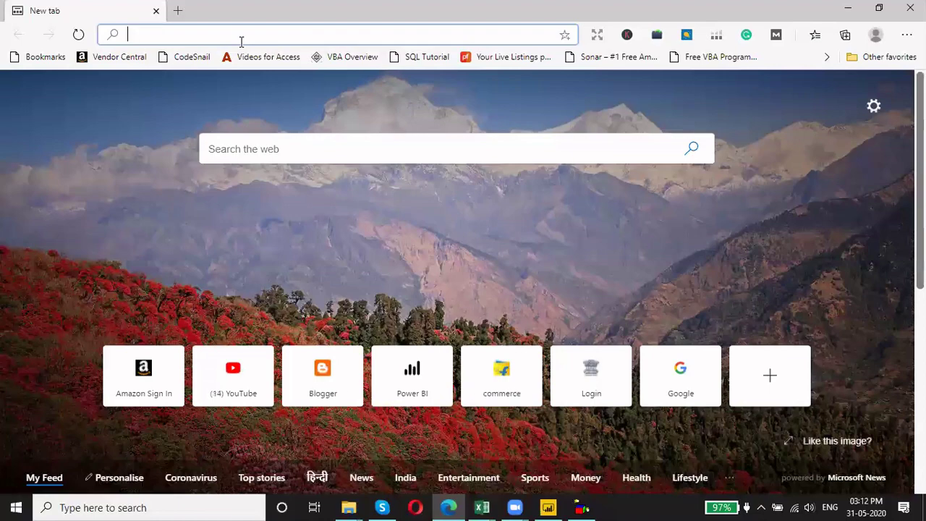
pyautogui.write('helium 10')
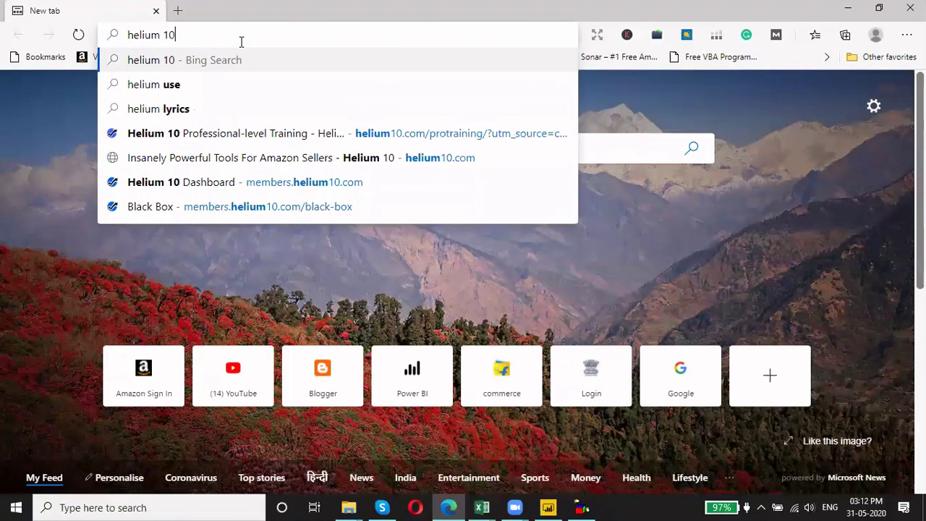
pyautogui.press('Return')
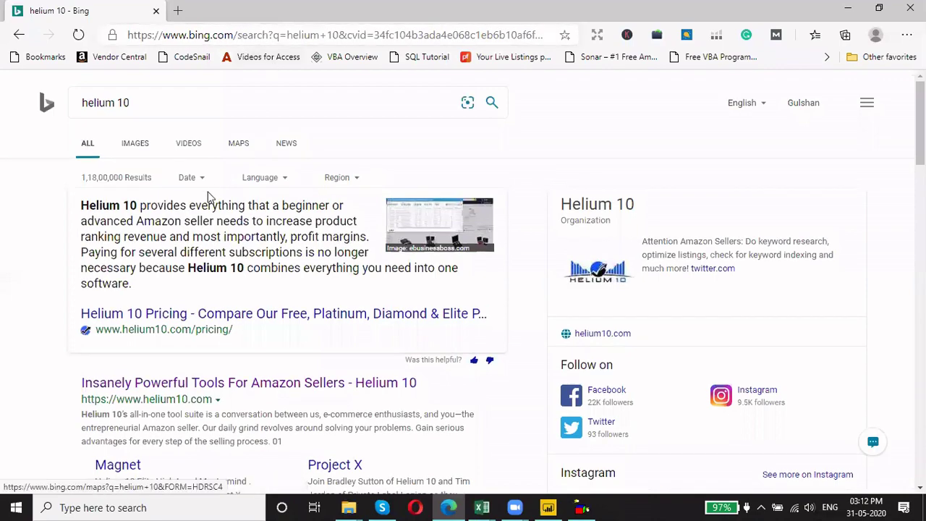
pyautogui.click(448, 507)
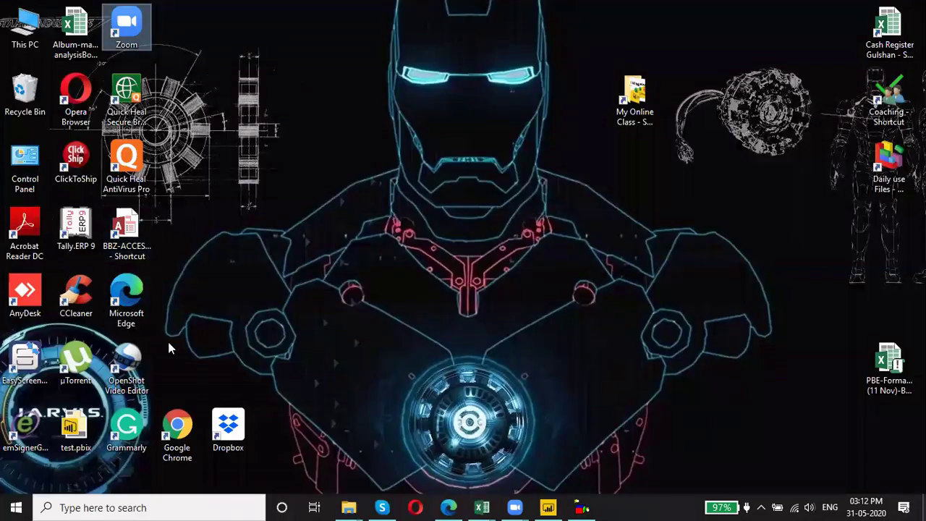
# Switch to Google Chrome and open the helium10.com website
pyautogui.doubleClick(173, 434)
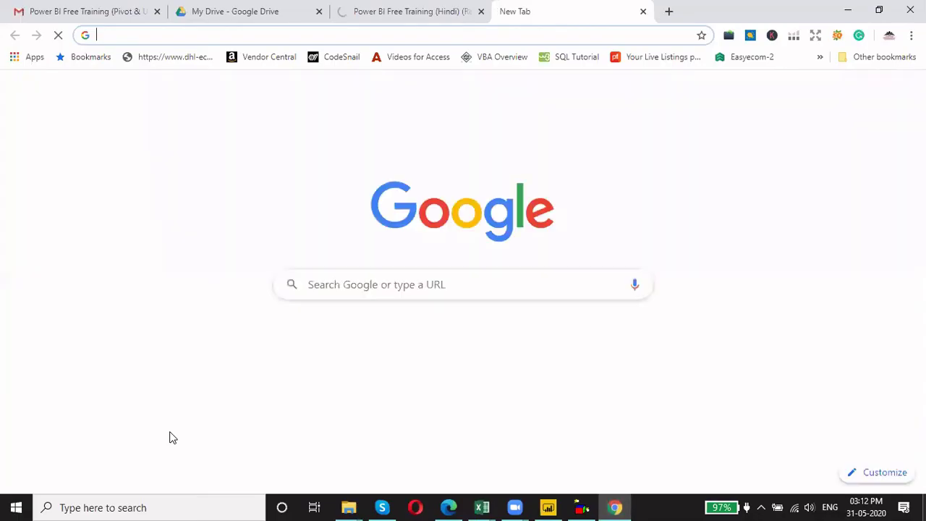
pyautogui.click(292, 35)
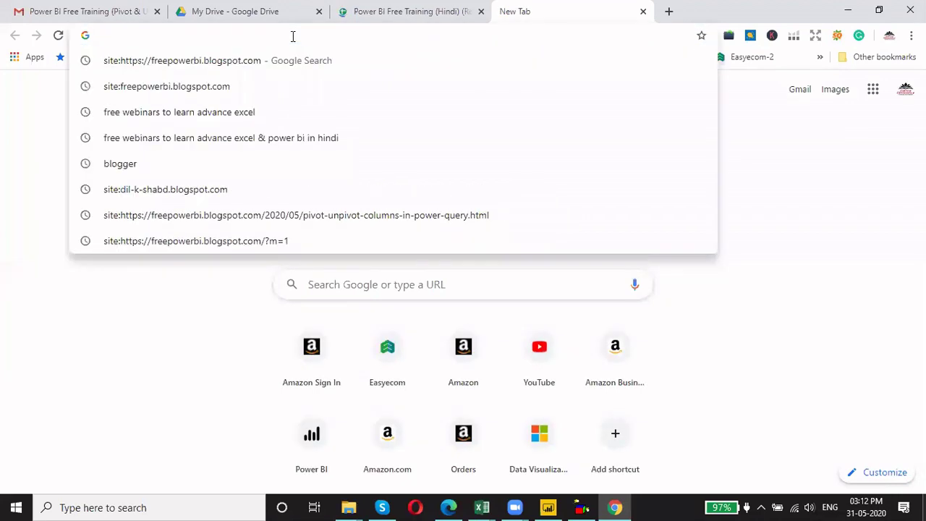
pyautogui.write('helium10')
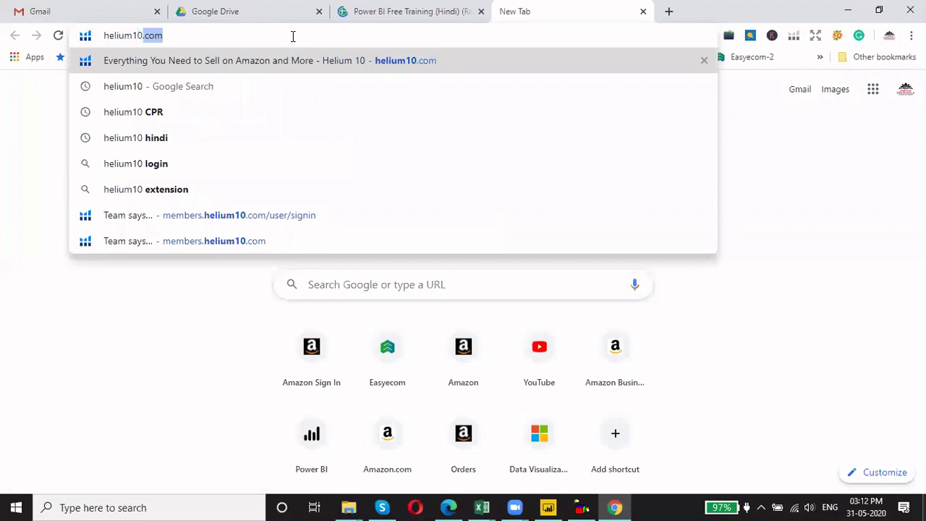
pyautogui.press('Return')
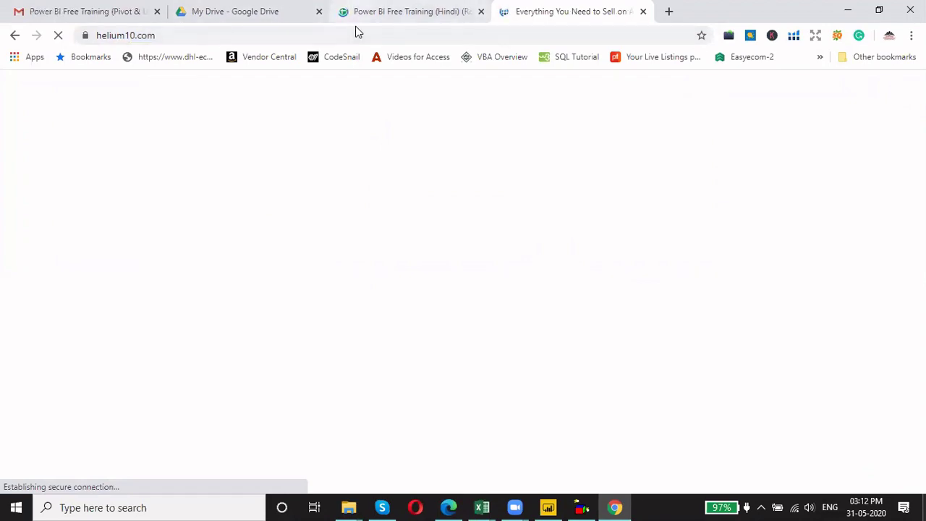
# Close the Power BI Free Training (Hindi) (Responses) spreadsheet in the browser
pyautogui.click(416, 12)
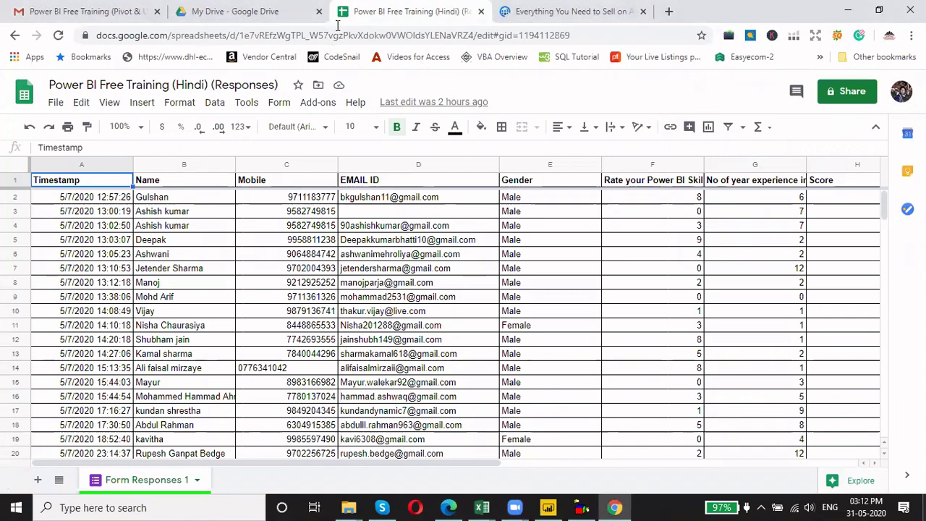
pyautogui.doubleClick(830, 16)
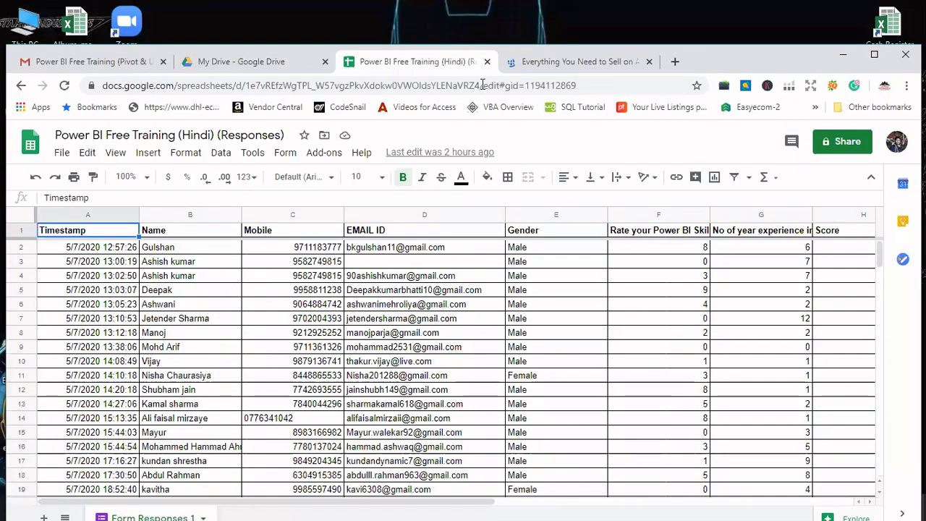
pyautogui.click(486, 63)
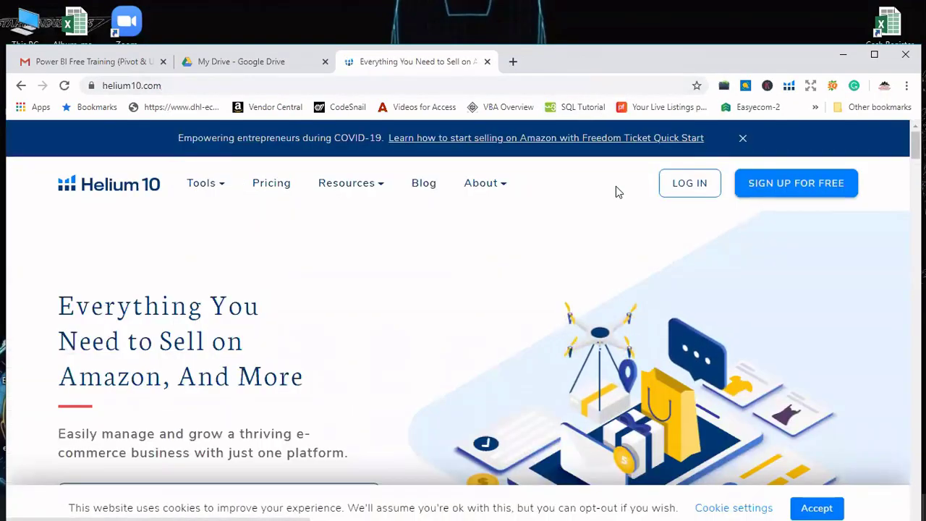
# Dismiss the Helium 10 site's announcement banner and log in to the members dashboard in a maximized window
pyautogui.click(742, 138)
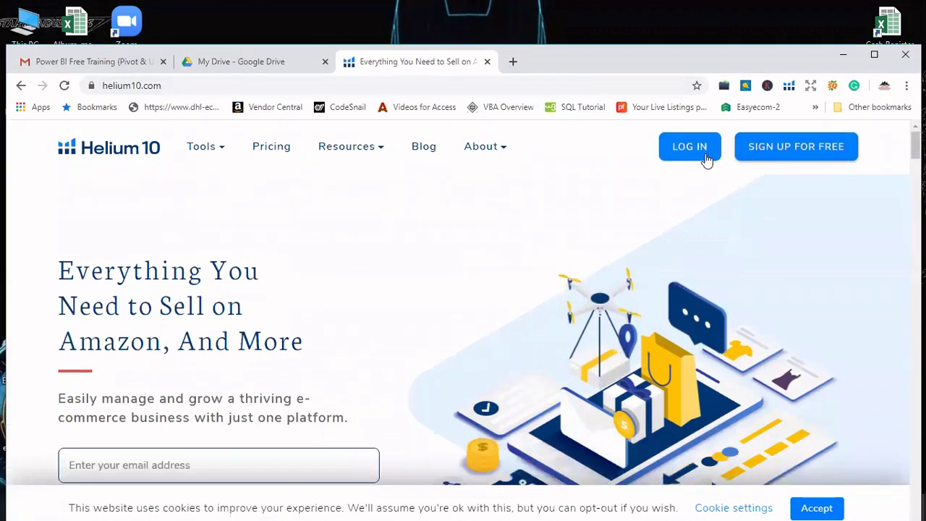
pyautogui.click(706, 158)
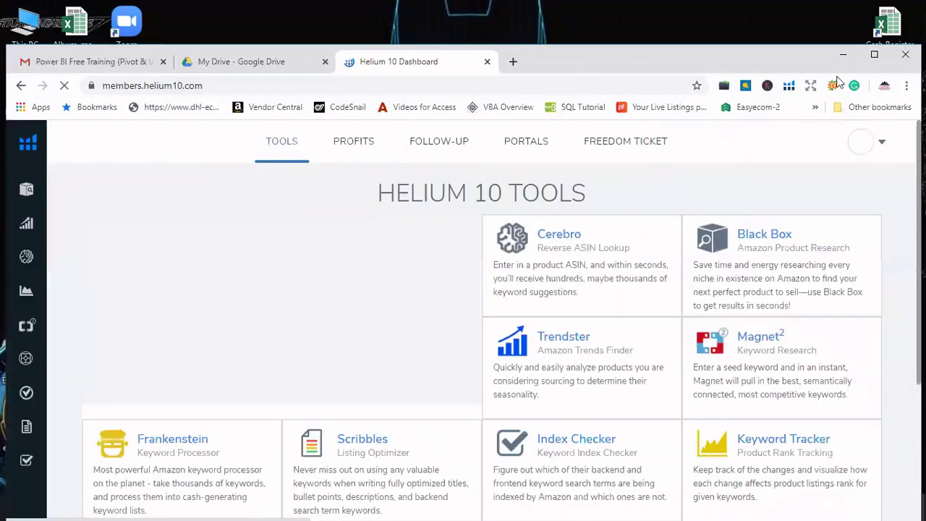
pyautogui.click(868, 58)
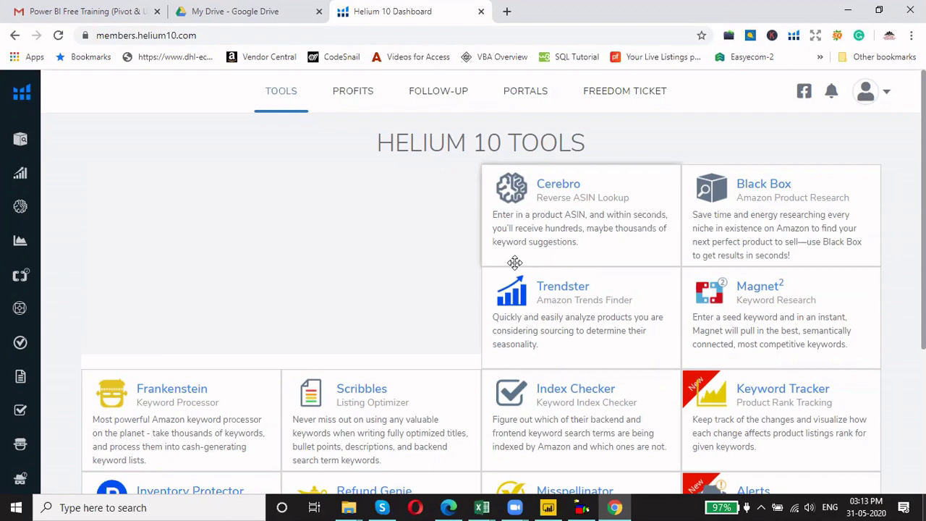
# Open the Black Box product research tool in its Keywords mode
pyautogui.moveTo(78, 169)
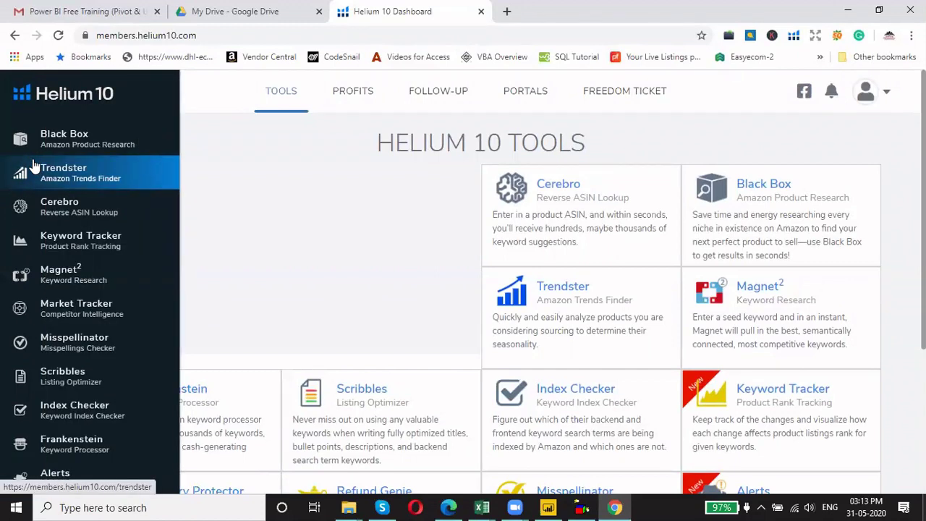
pyautogui.click(94, 147)
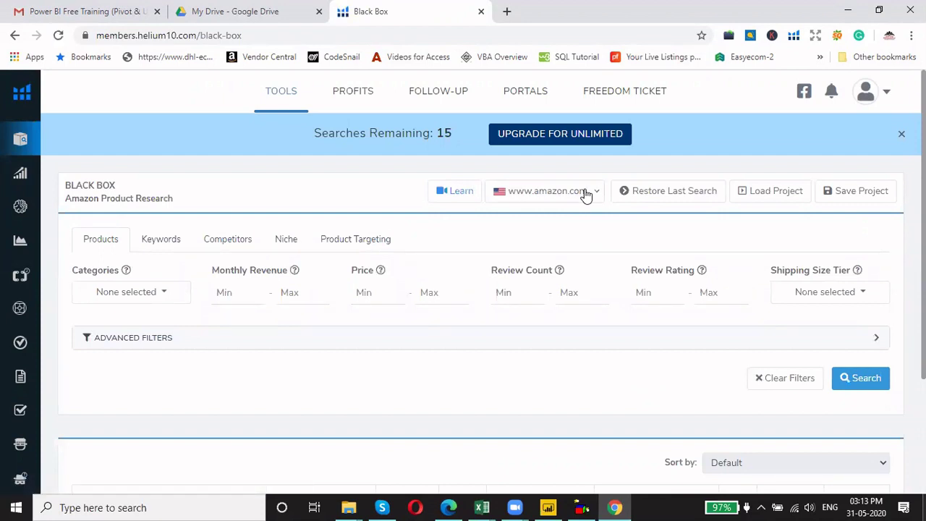
pyautogui.click(169, 244)
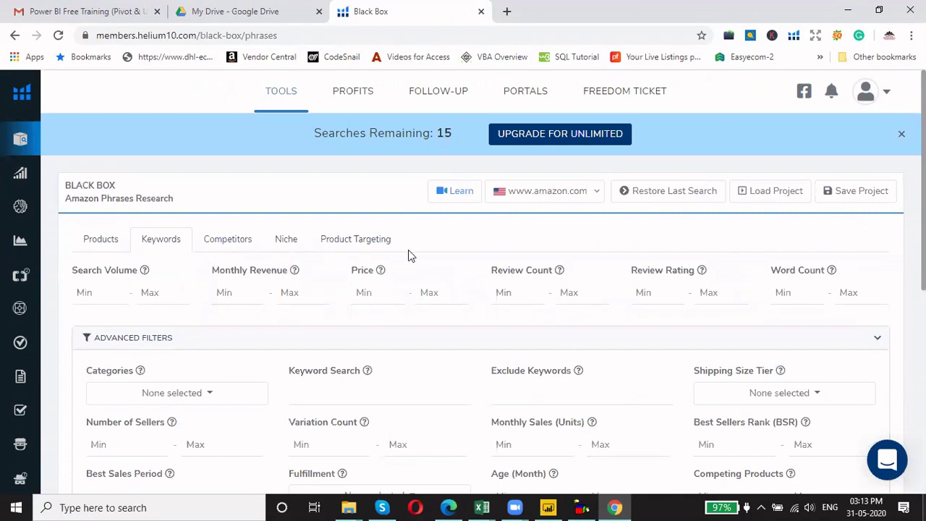
pyautogui.scroll(-2, 241, 237)
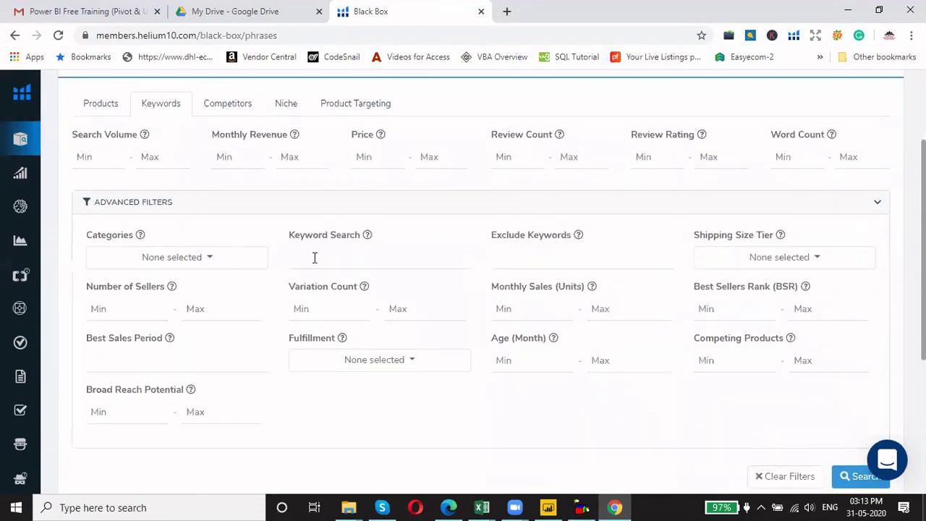
pyautogui.click(327, 257)
pyautogui.write('lady footwear')
pyautogui.scroll(-1, 465, 365)
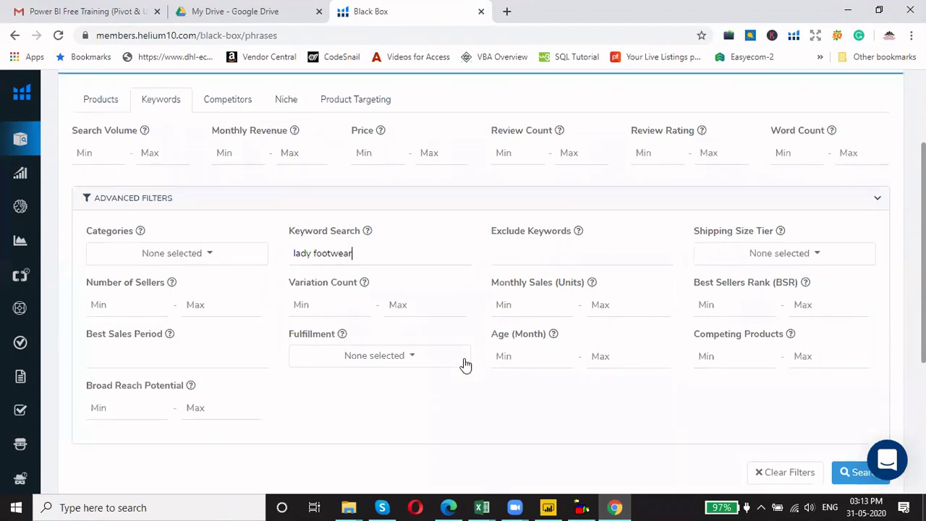
pyautogui.scroll(-2, 465, 366)
pyautogui.click(881, 342)
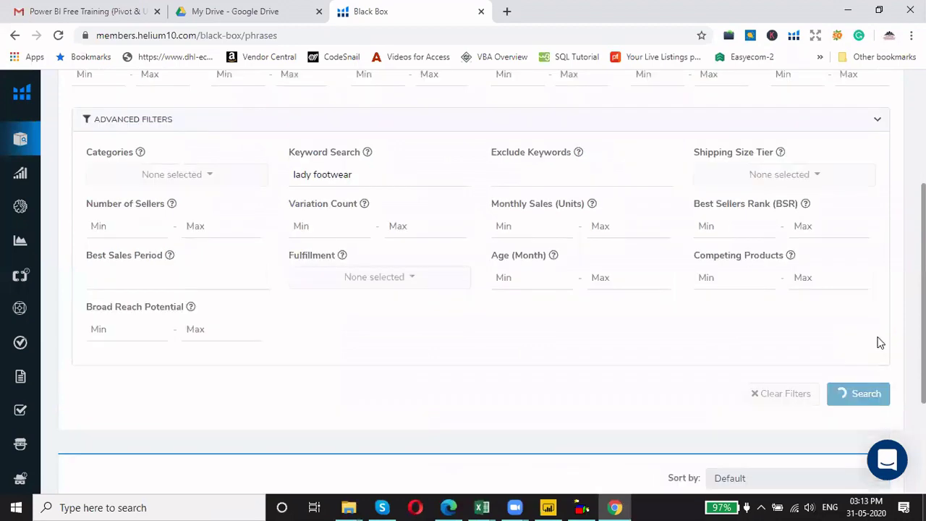
# Examine the found phrase's sales, revenue and review figures and try to open its search volume history
pyautogui.scroll(3, 879, 342)
pyautogui.scroll(-6, 497, 302)
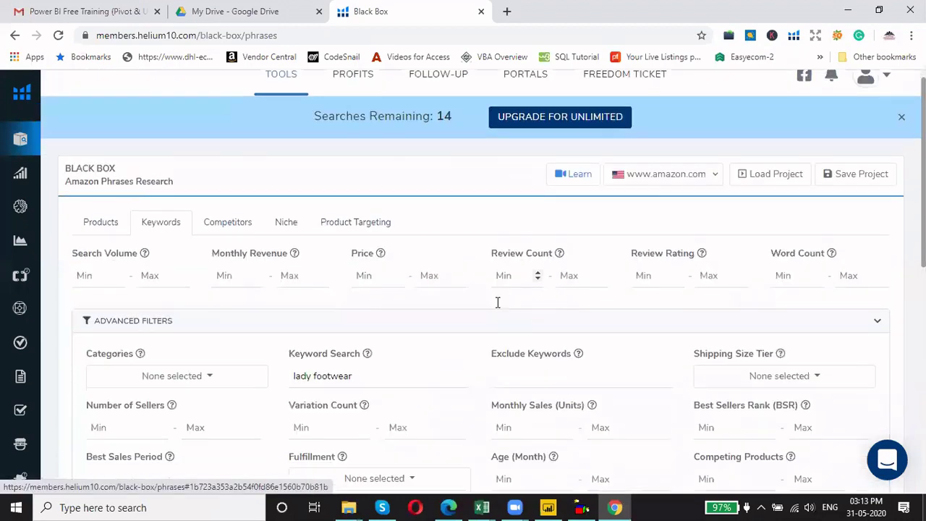
pyautogui.scroll(-2, 497, 301)
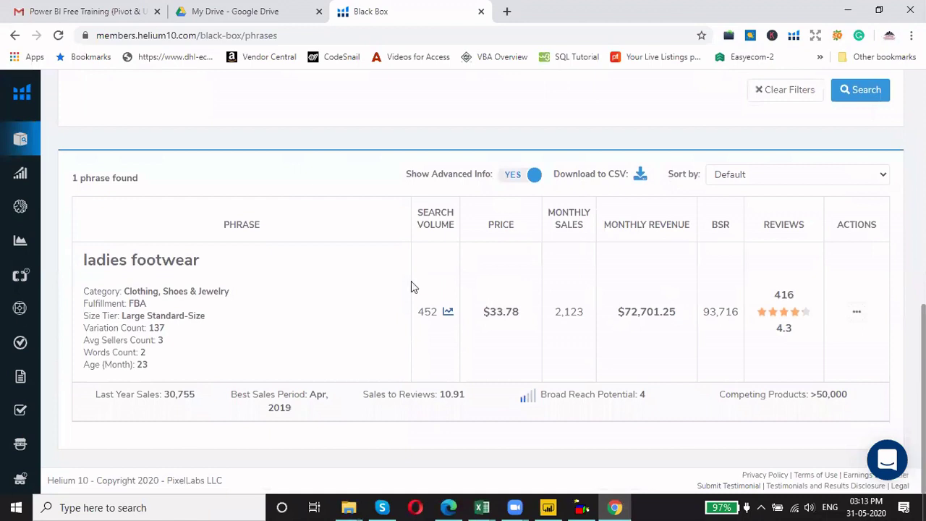
pyautogui.scroll(2, 224, 313)
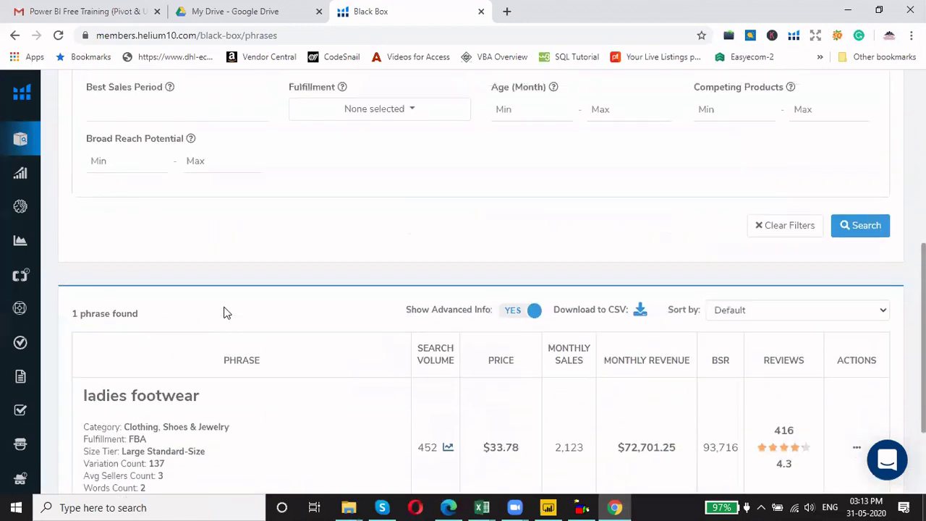
pyautogui.scroll(-2, 223, 312)
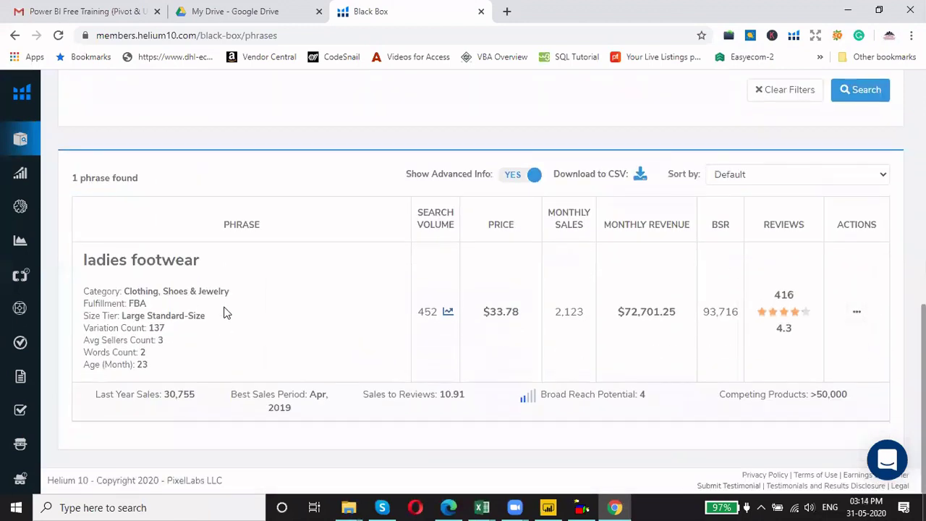
pyautogui.click(450, 314)
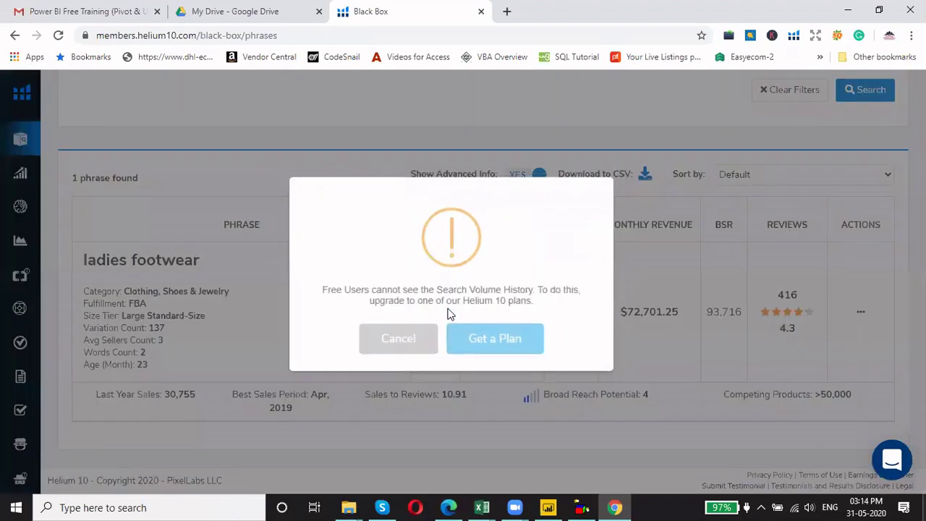
pyautogui.click(394, 348)
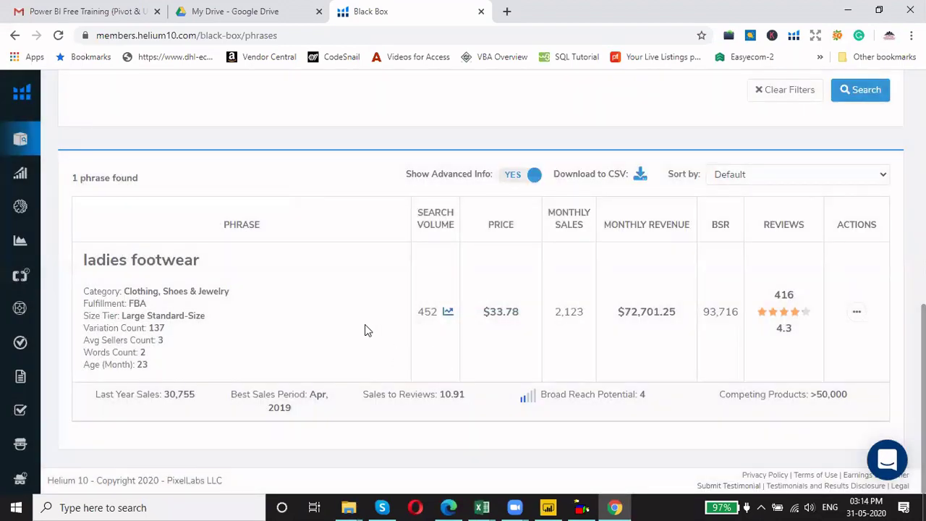
pyautogui.click(449, 312)
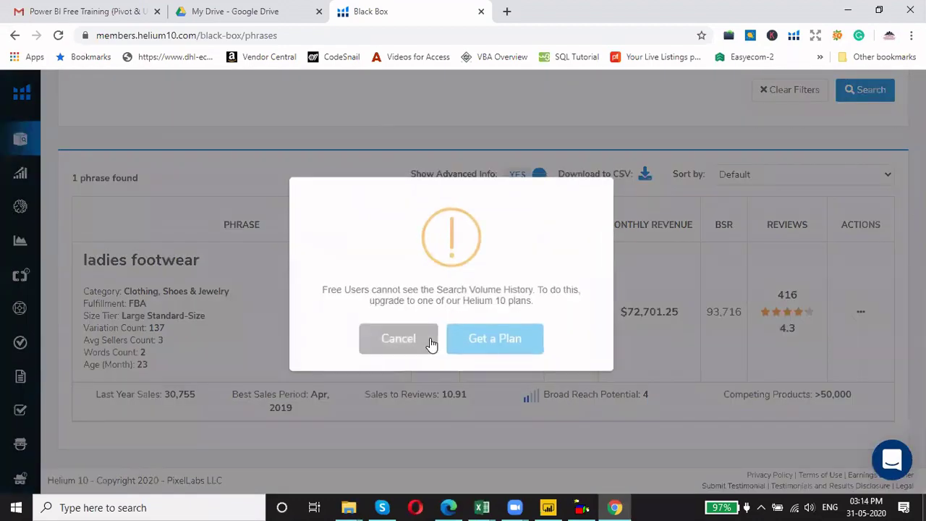
pyautogui.click(431, 342)
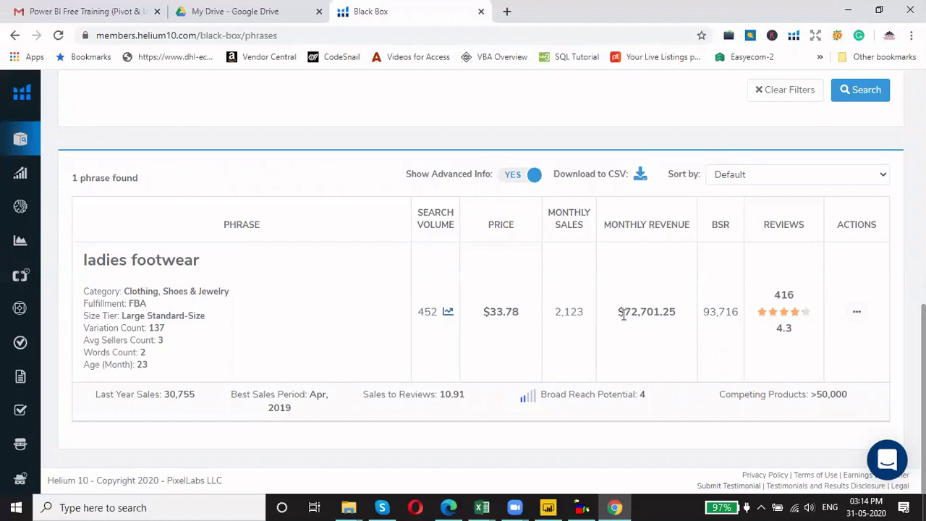
pyautogui.moveTo(624, 312); pyautogui.dragTo(678, 314)
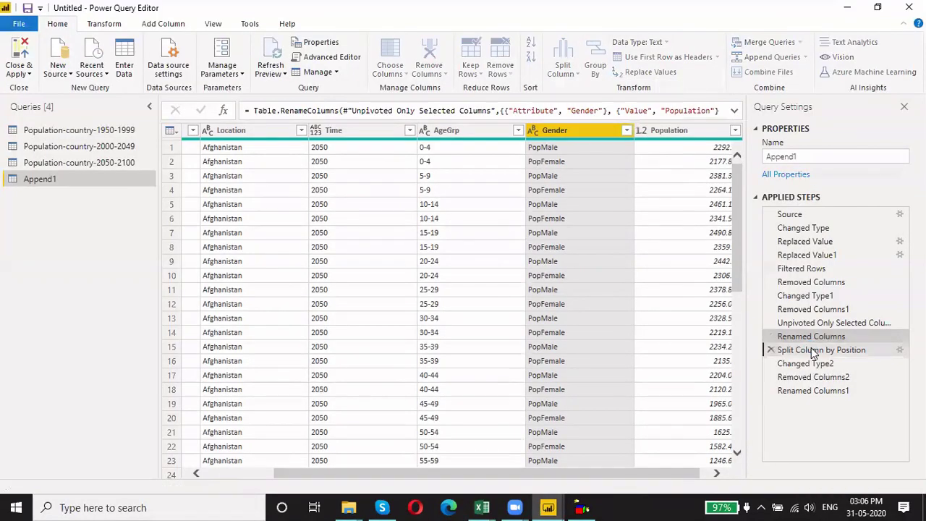
# In the Power Query Editor, delete the Append1 applied steps from Split Column by Position through Renamed Columns1
pyautogui.click(813, 350)
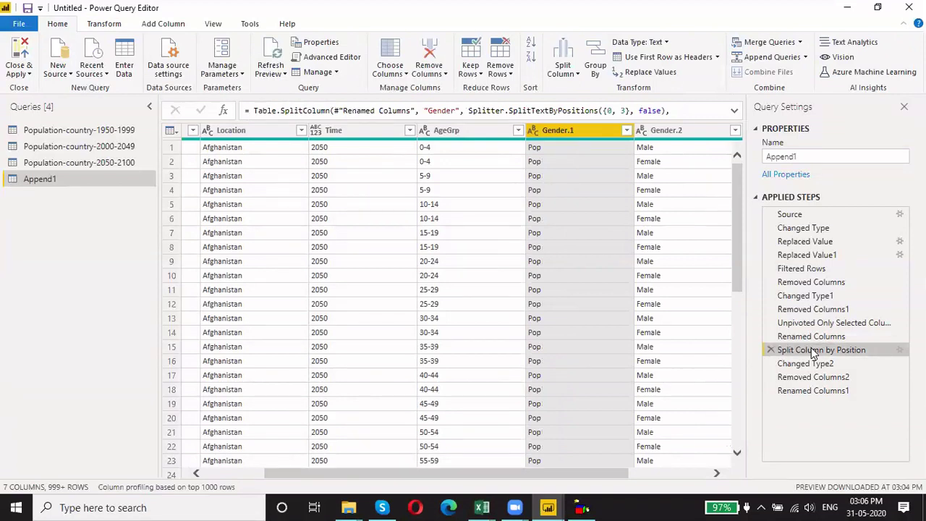
pyautogui.click(771, 391)
pyautogui.click(771, 377)
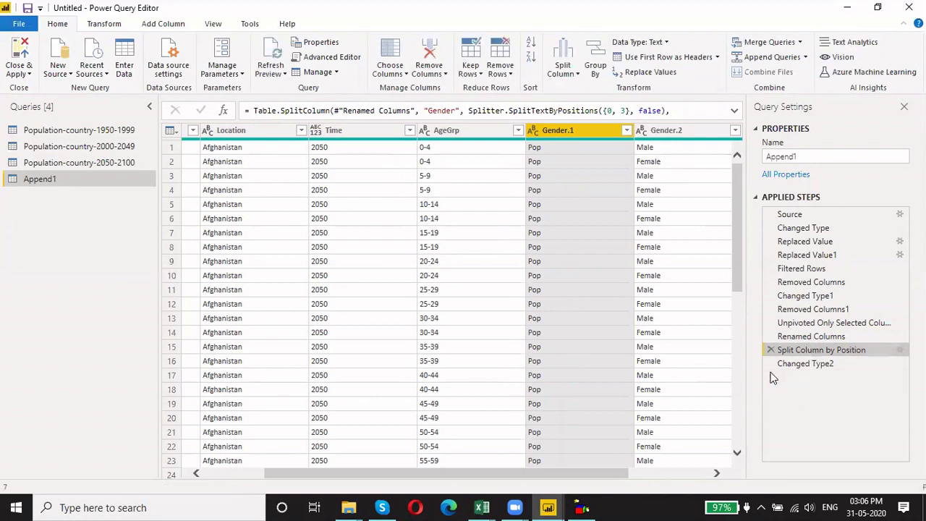
pyautogui.click(771, 363)
pyautogui.click(771, 350)
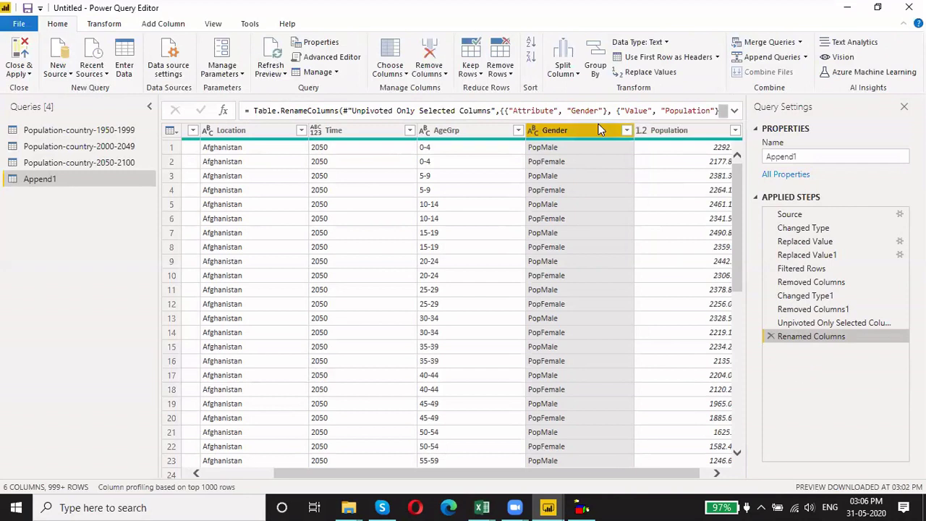
# Split the Gender column by number of characters, using 3 characters once, as far left as possible
pyautogui.click(104, 24)
pyautogui.click(421, 72)
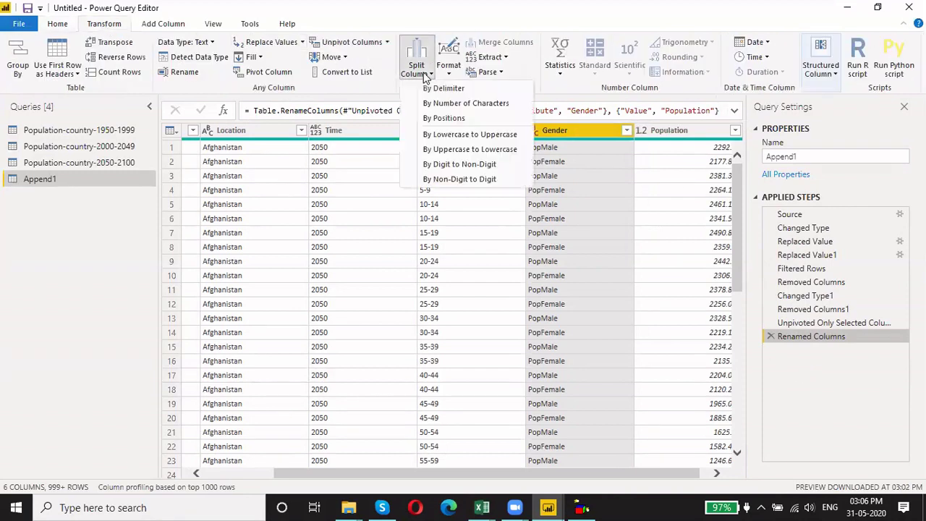
pyautogui.click(469, 103)
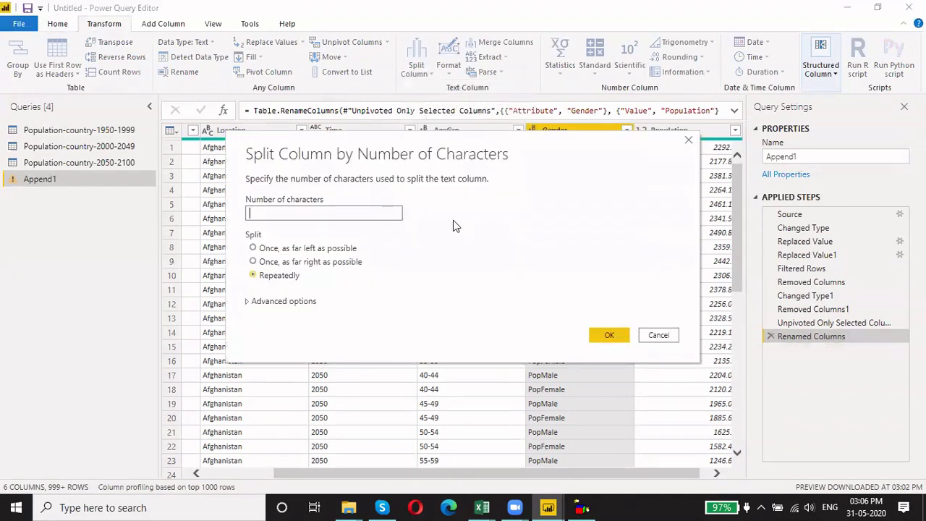
pyautogui.write('3')
pyautogui.click(255, 248)
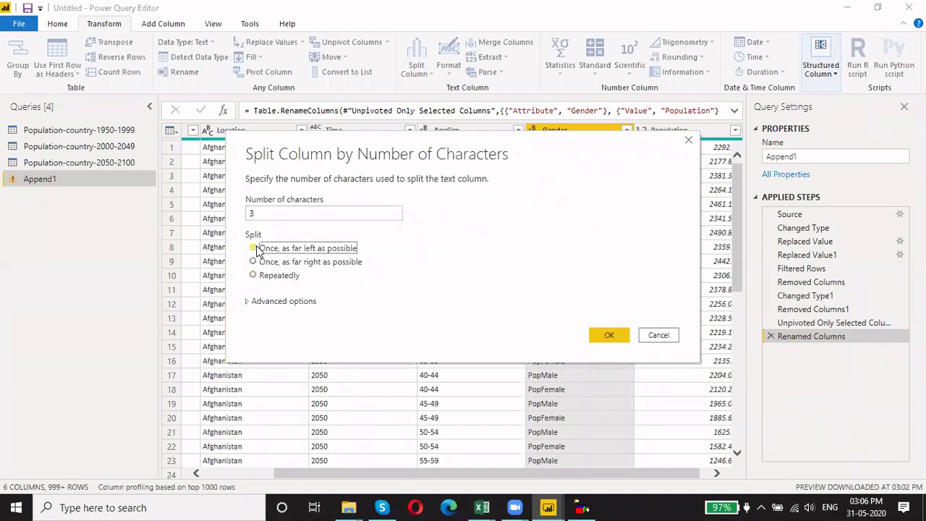
pyautogui.click(608, 335)
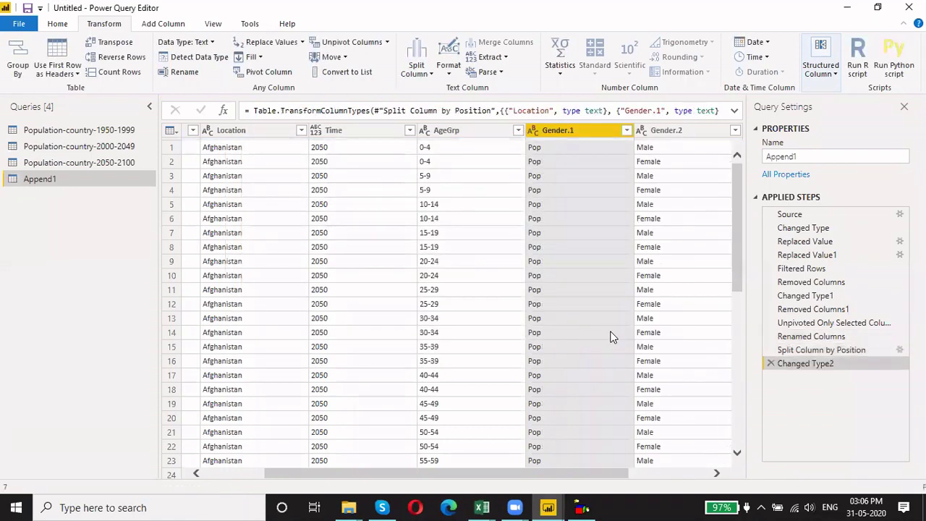
# Remove the Gender.1 column holding the Pop prefix from Append1
pyautogui.moveTo(599, 469); pyautogui.dragTo(679, 469)
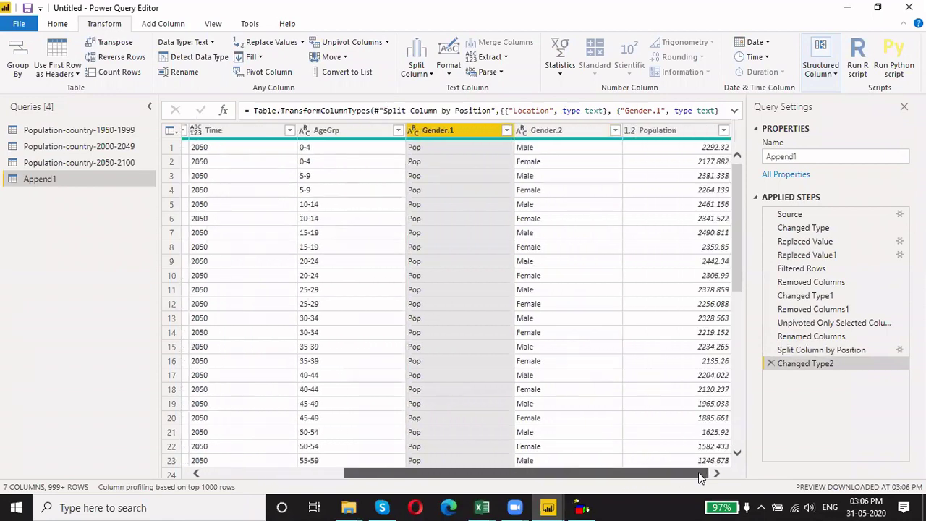
pyautogui.rightClick(454, 130)
pyautogui.click(491, 162)
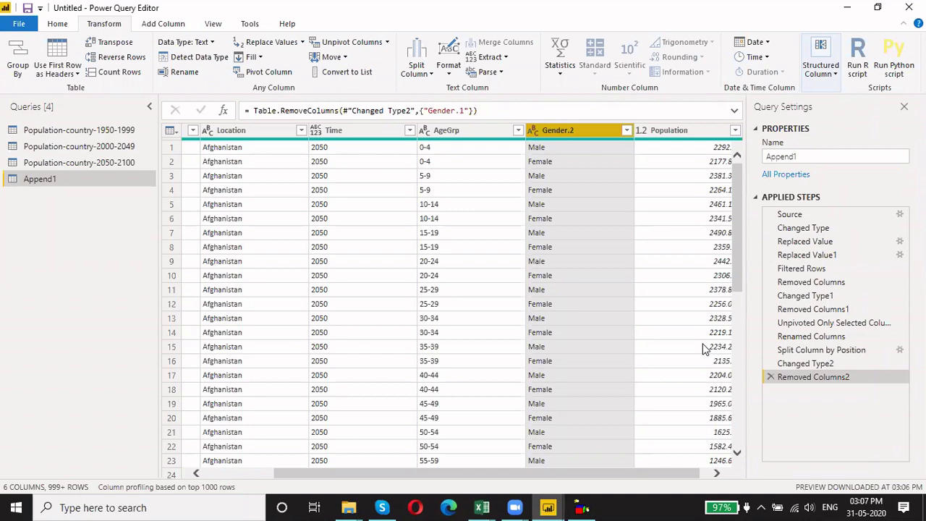
# Delete the Append1 applied steps Removed Columns2, Changed Type2 and Split Column by Position
pyautogui.click(771, 377)
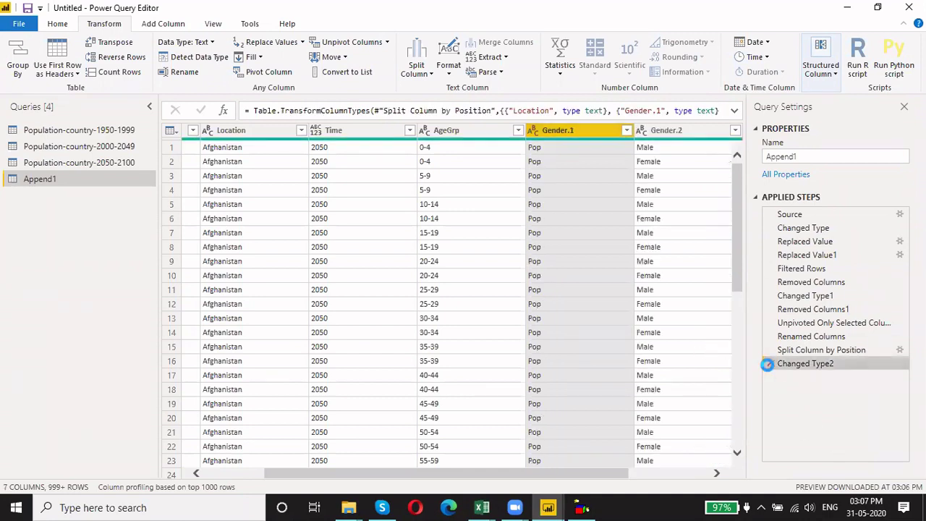
pyautogui.click(771, 363)
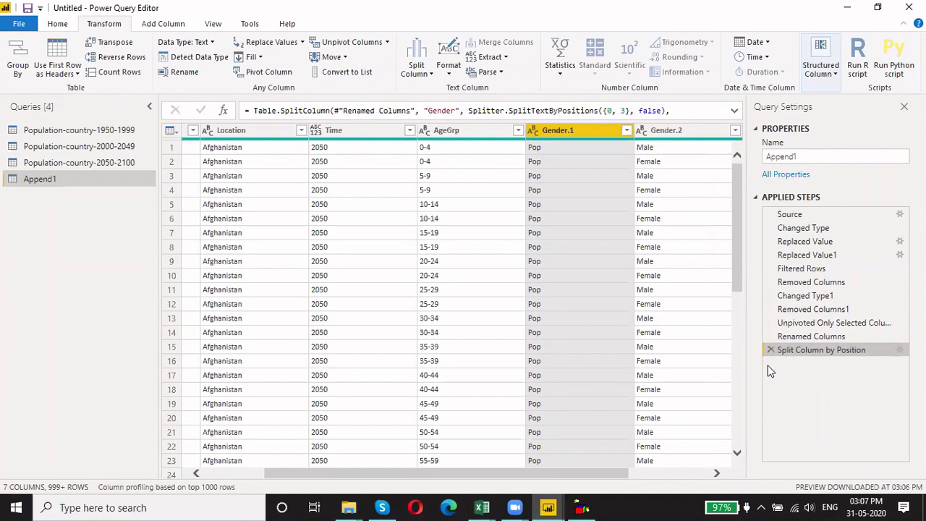
pyautogui.click(769, 350)
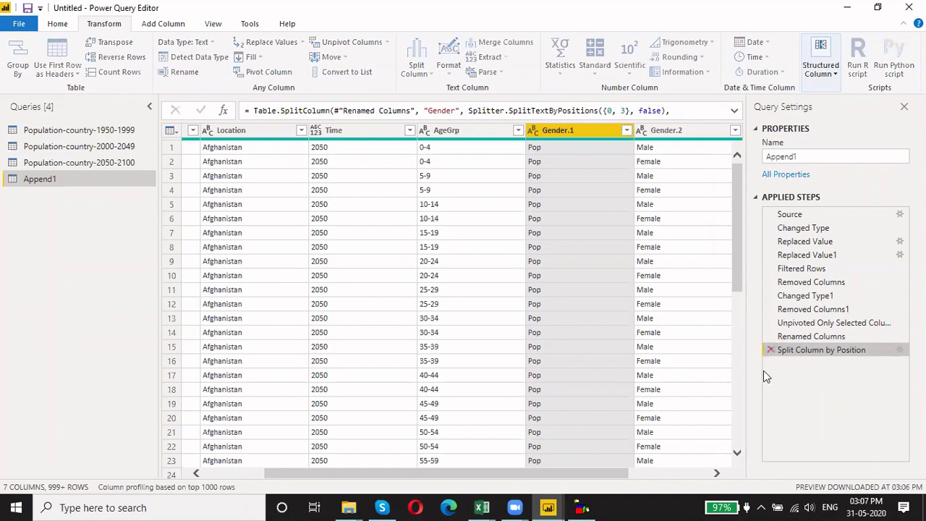
# Try replacing "Pop" with an empty value in the Gender column, and delete the resulting applied step
pyautogui.click(255, 45)
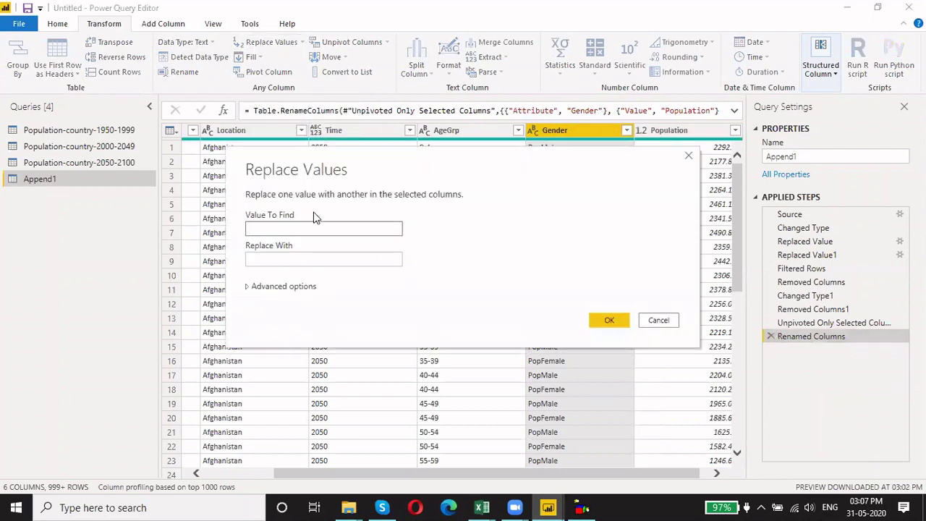
pyautogui.write('Pop')
pyautogui.press('Tab')
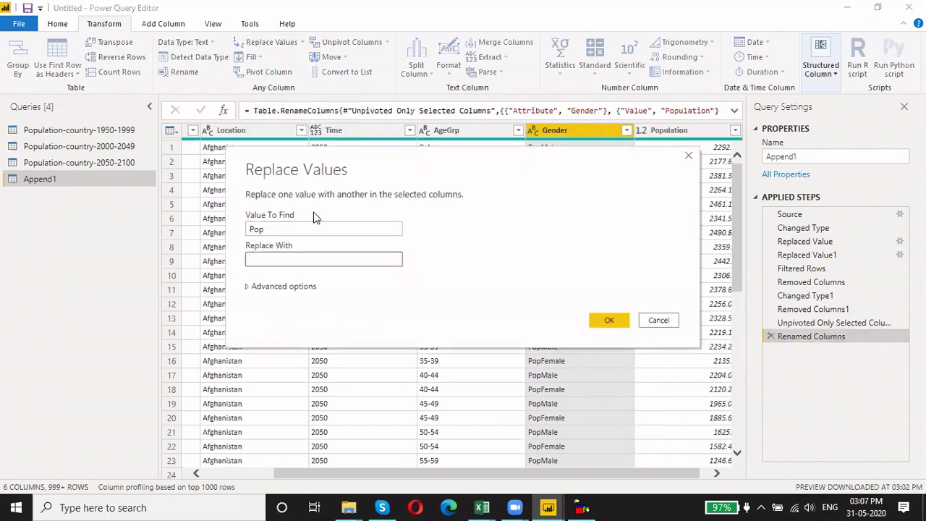
pyautogui.click(605, 323)
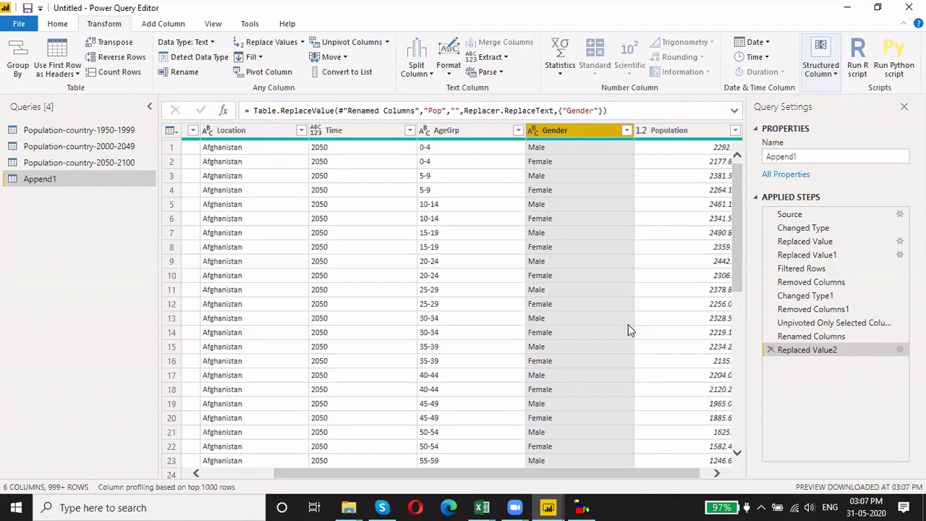
pyautogui.click(770, 350)
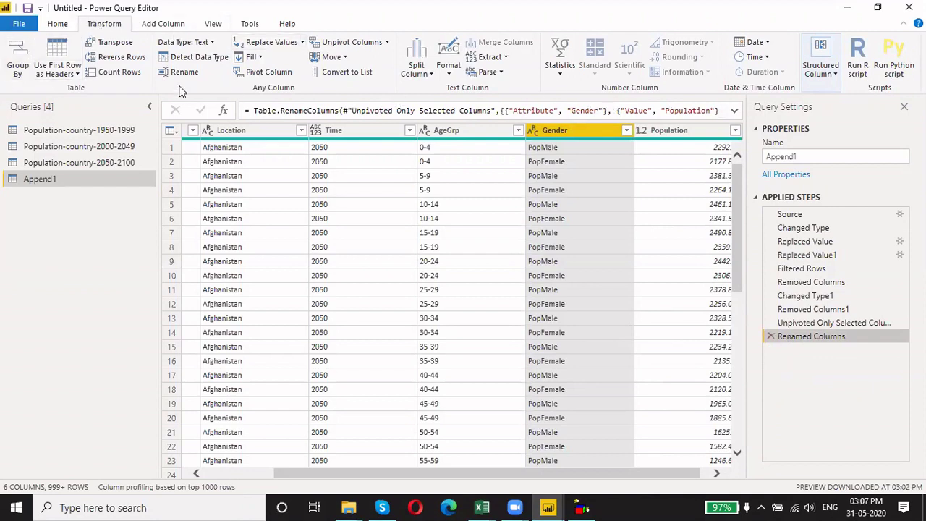
# Split the Gender column again after the first 3 characters, once, as far left as possible
pyautogui.click(67, 24)
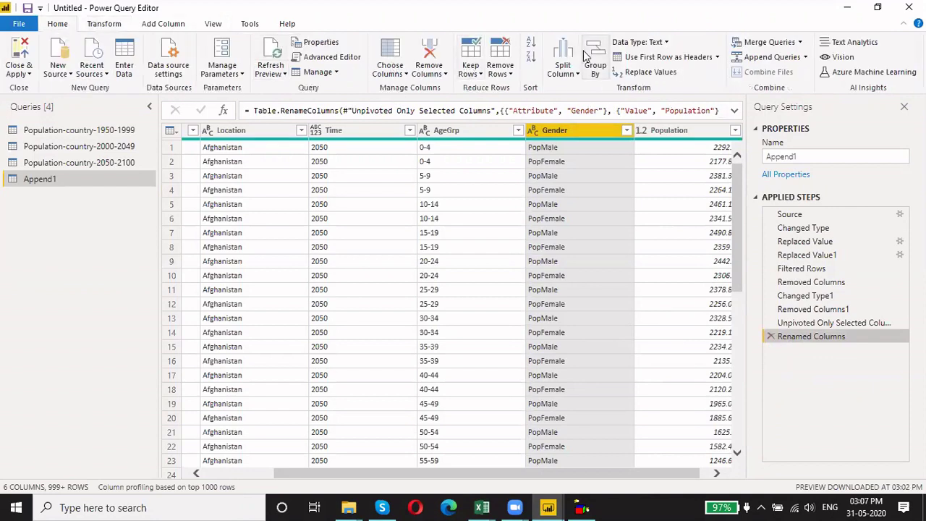
pyautogui.click(563, 67)
pyautogui.click(612, 104)
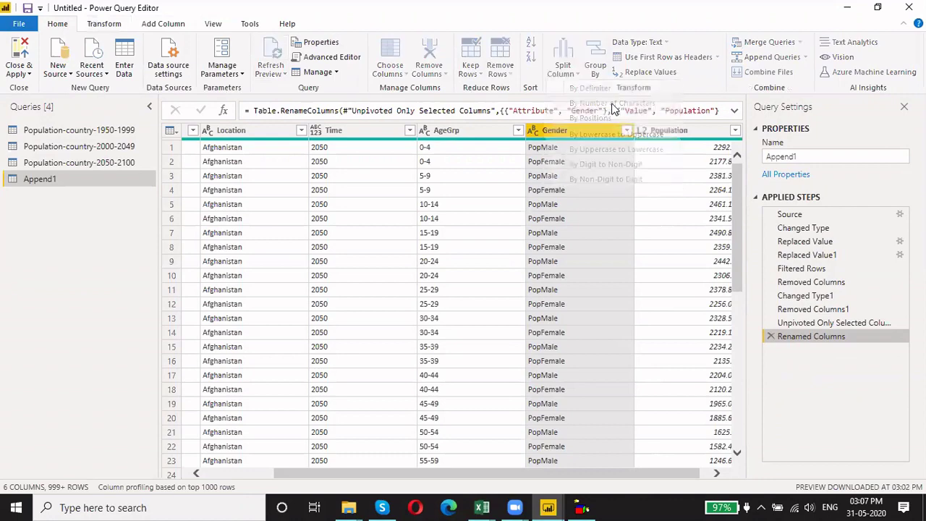
pyautogui.write('3')
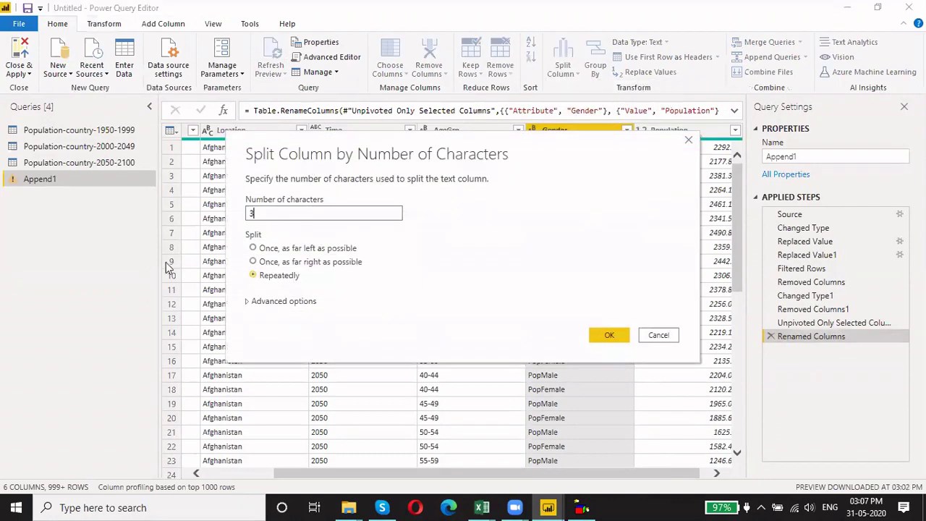
pyautogui.click(254, 248)
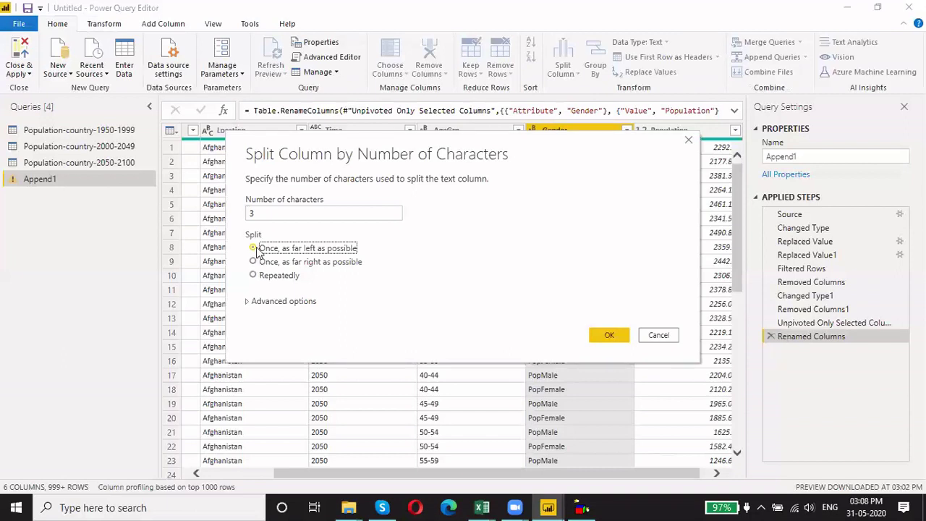
pyautogui.click(598, 334)
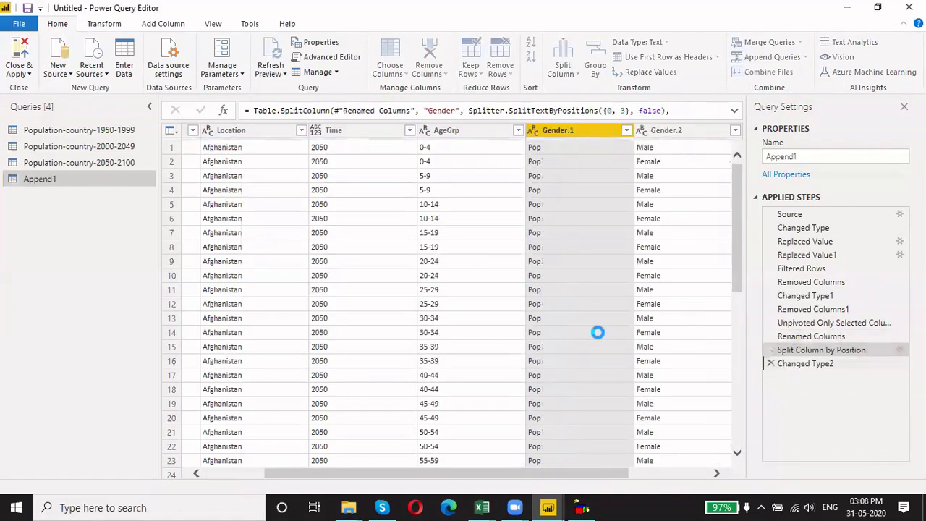
# Remove the Gender.1 column that contains only the Pop prefix
pyautogui.moveTo(552, 475); pyautogui.dragTo(605, 475)
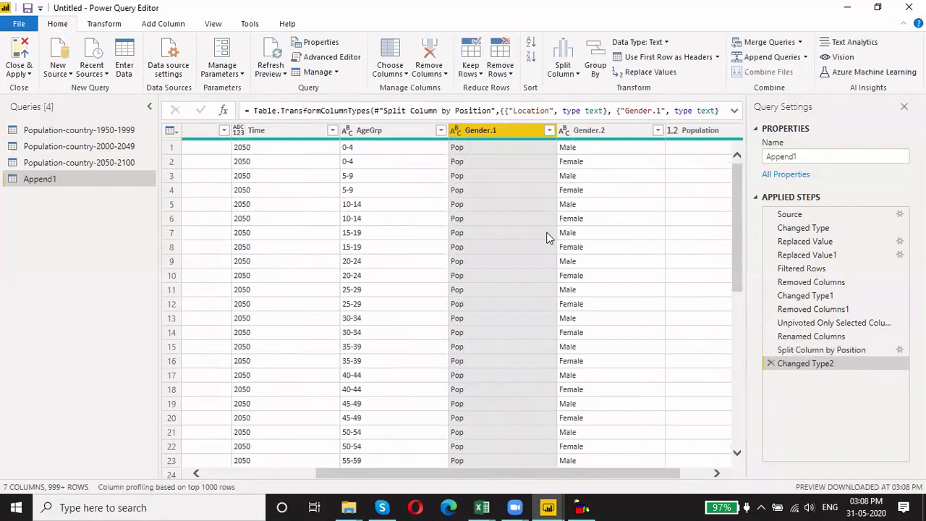
pyautogui.rightClick(513, 128)
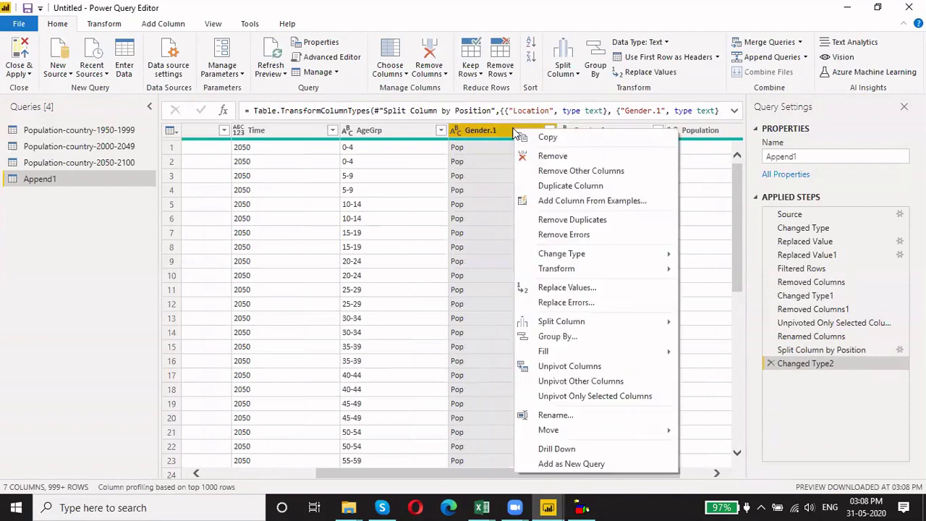
pyautogui.click(545, 154)
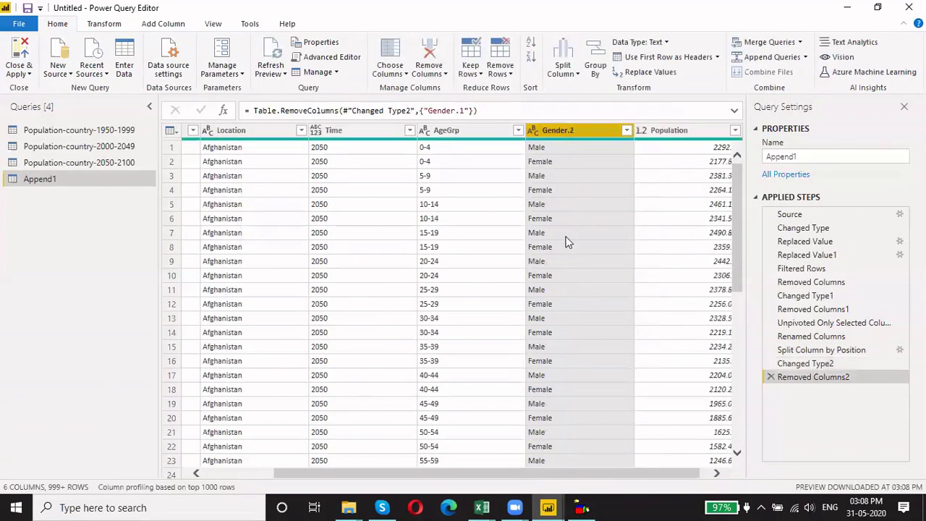
# Rename the Gender.2 column to Gender
pyautogui.doubleClick(567, 131)
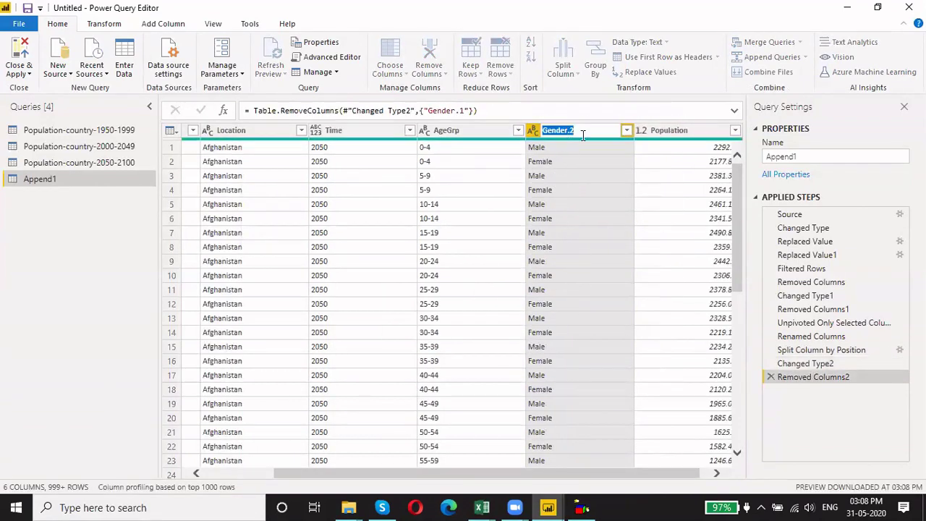
pyautogui.press('End')
pyautogui.press('BackSpace')
pyautogui.press('BackSpace')
pyautogui.press('Return')
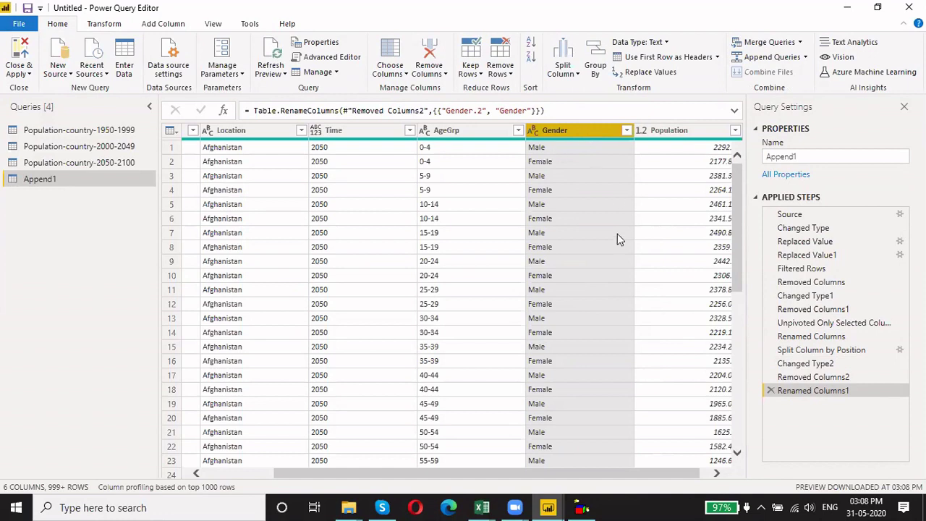
pyautogui.moveTo(595, 474); pyautogui.dragTo(756, 472)
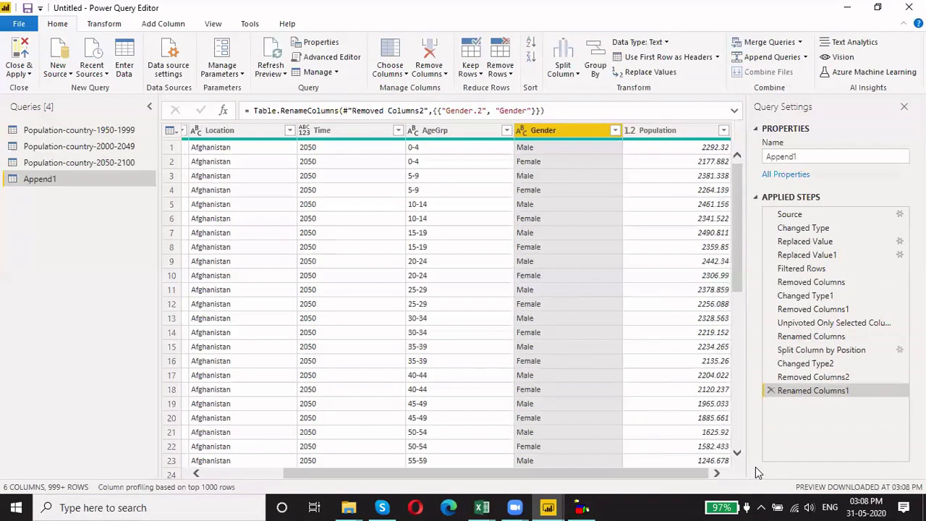
# Disable loading for the Population-country-1950-1999, 2000-2049 and 2050-2100 queries
pyautogui.rightClick(61, 131)
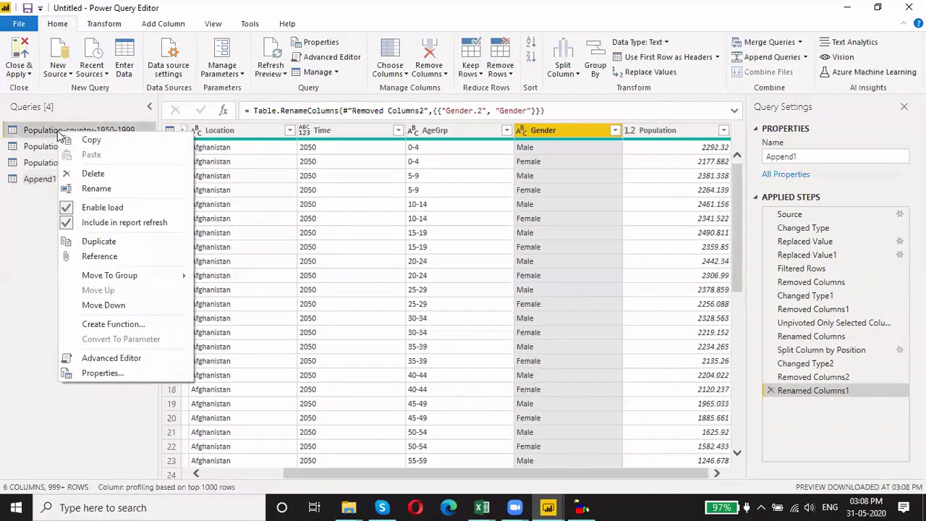
pyautogui.click(102, 208)
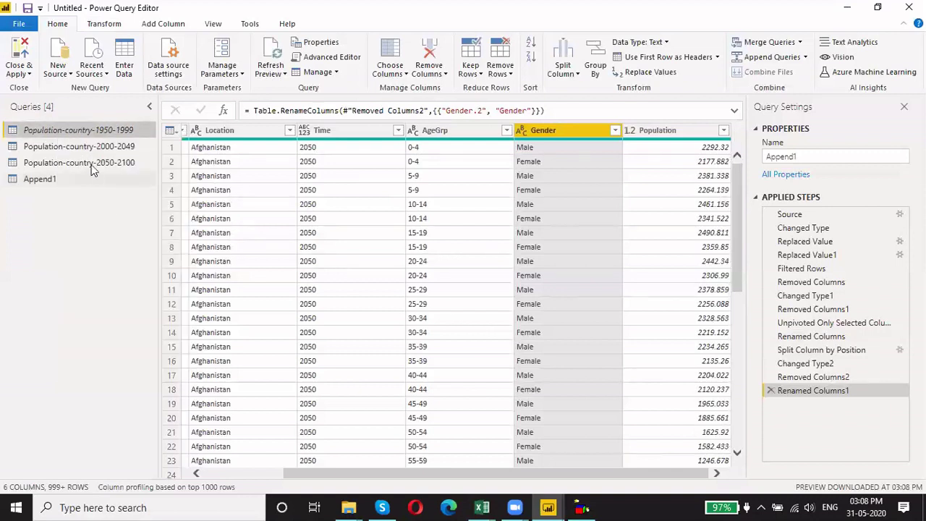
pyautogui.rightClick(93, 151)
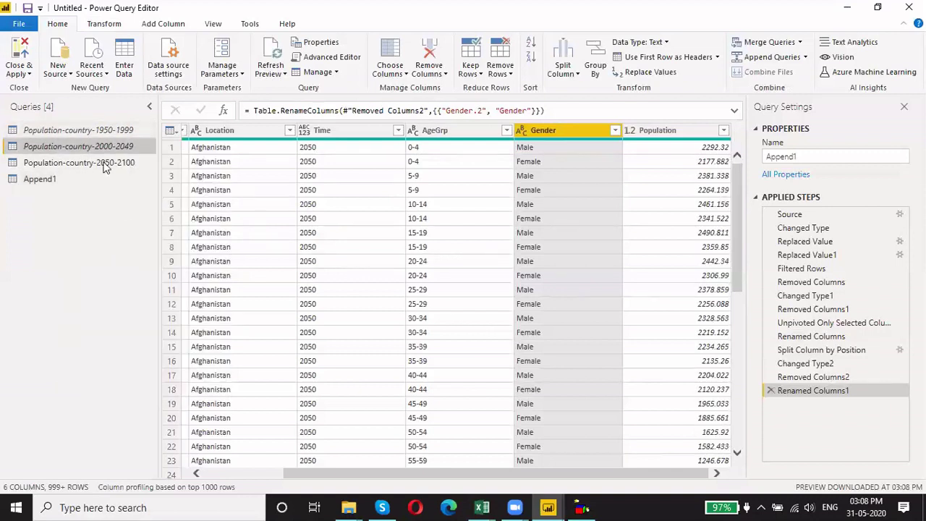
pyautogui.click(129, 226)
pyautogui.rightClick(102, 164)
pyautogui.click(152, 237)
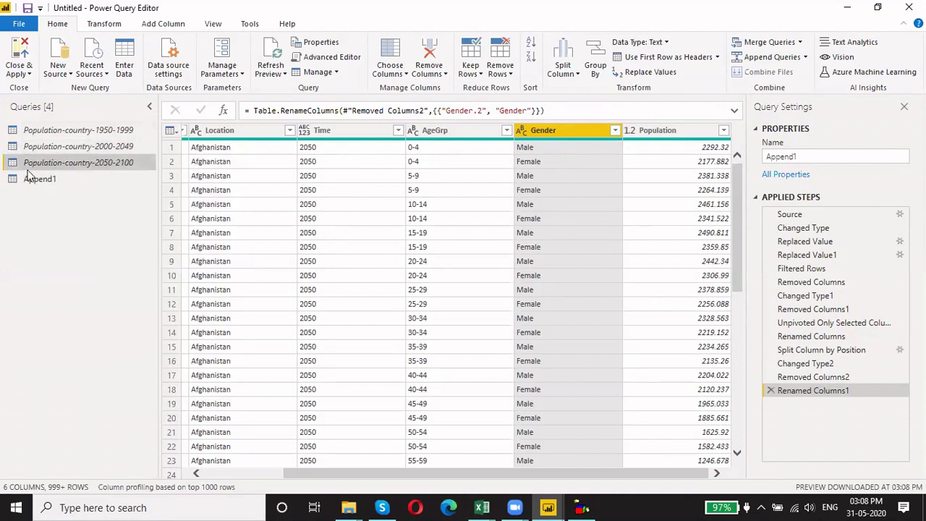
# Rename the Append1 query to Append_Population
pyautogui.rightClick(42, 178)
pyautogui.click(79, 239)
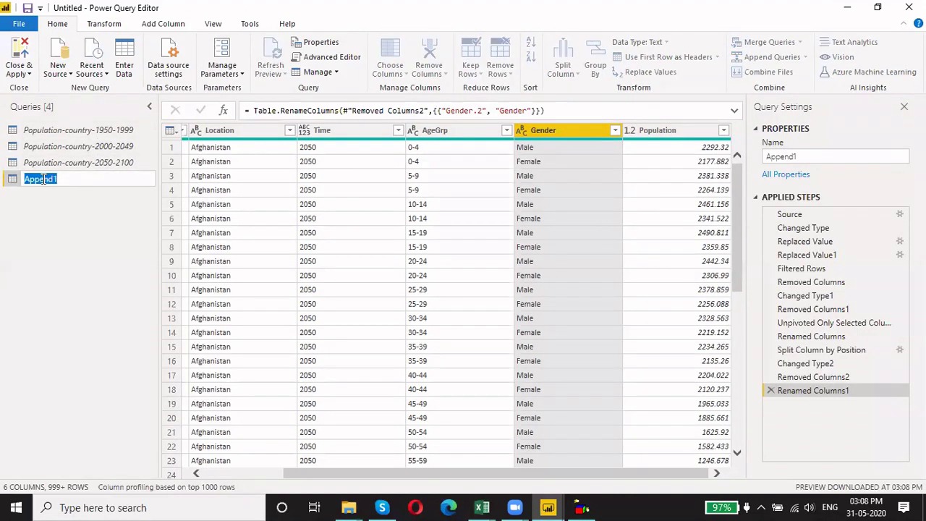
pyautogui.press('End')
pyautogui.press('BackSpace')
pyautogui.write('_Pu')
pyautogui.write('pu')
pyautogui.write('lation')
pyautogui.press('BackSpace')
pyautogui.press('BackSpace')
pyautogui.press('BackSpace')
pyautogui.press('BackSpace')
pyautogui.press('BackSpace')
pyautogui.press('BackSpace')
pyautogui.press('BackSpace')
pyautogui.press('BackSpace')
pyautogui.press('BackSpace')
pyautogui.write('opulation')
pyautogui.press('Return')
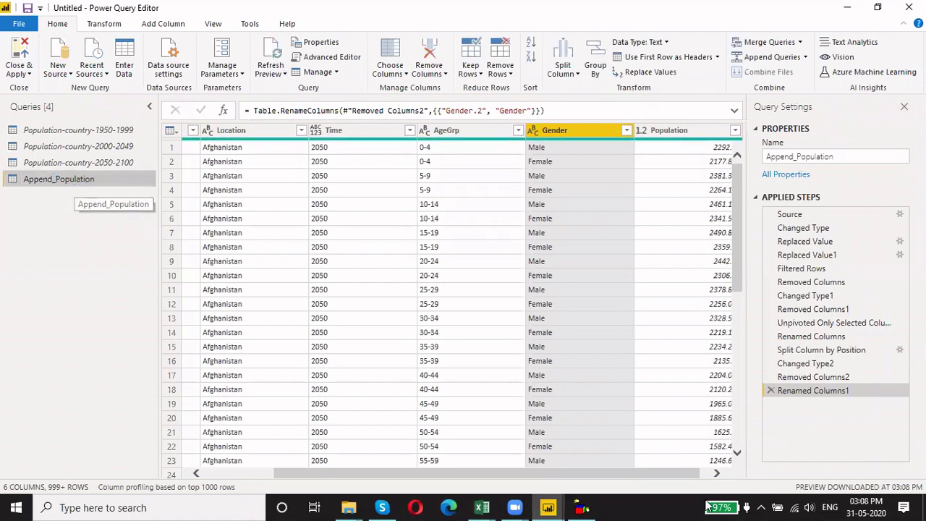
# Apply the query changes to the report and close the Power Query Editor
pyautogui.moveTo(641, 473); pyautogui.dragTo(679, 474)
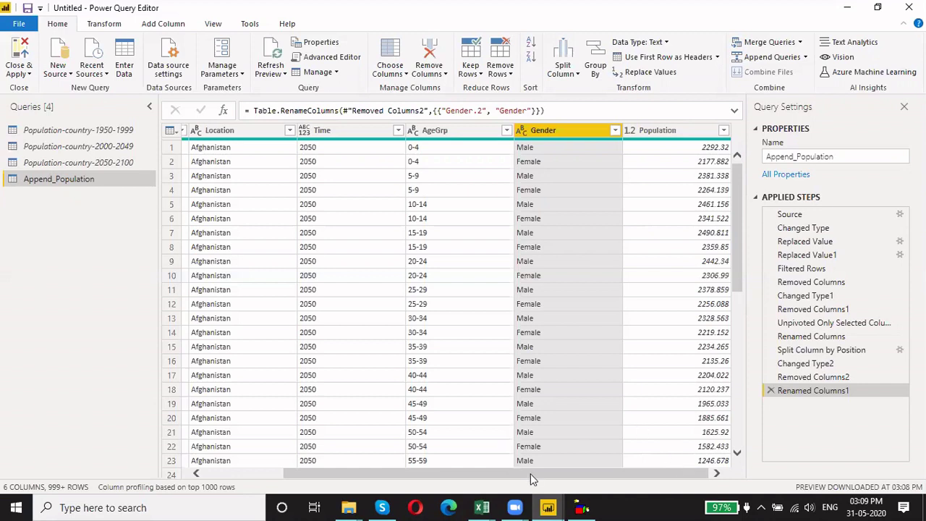
pyautogui.moveTo(534, 475)
pyautogui.mouseDown()
pyautogui.moveTo(411, 473)
pyautogui.moveTo(545, 469)
pyautogui.mouseUp()
pyautogui.click(29, 73)
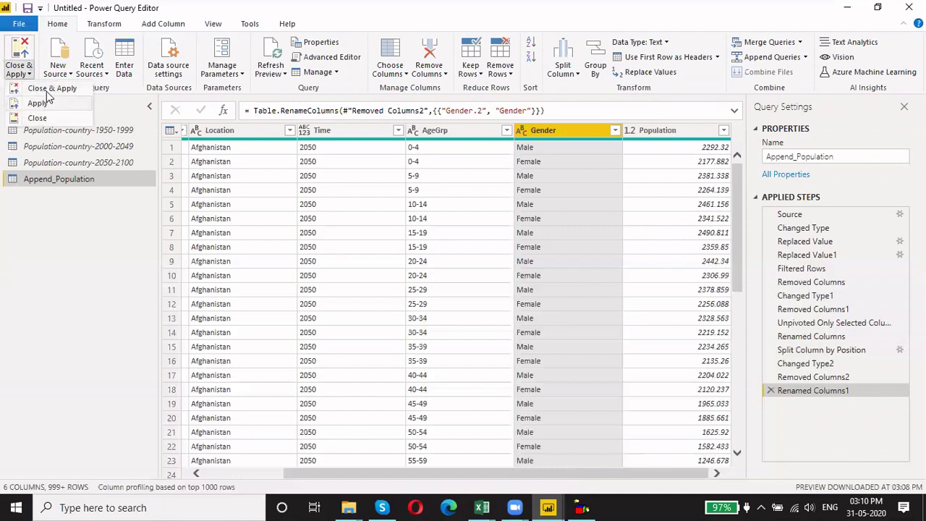
pyautogui.click(47, 91)
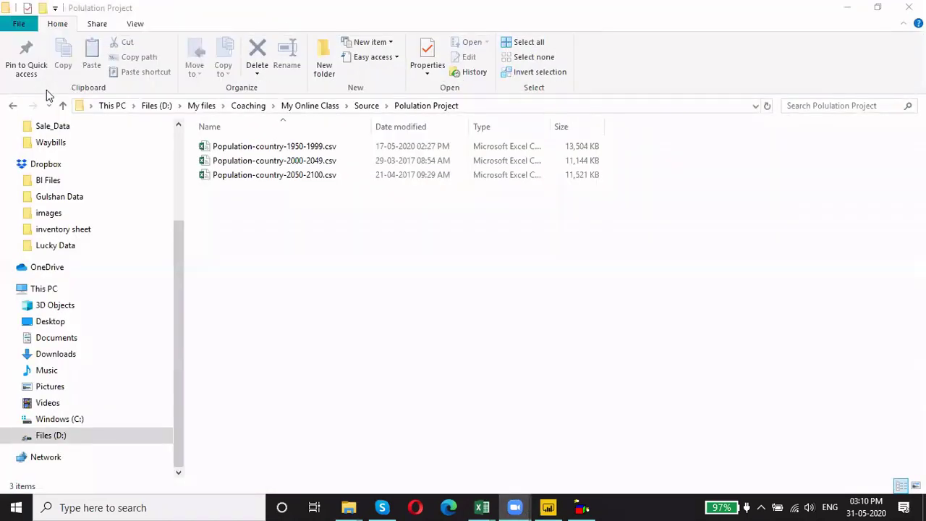